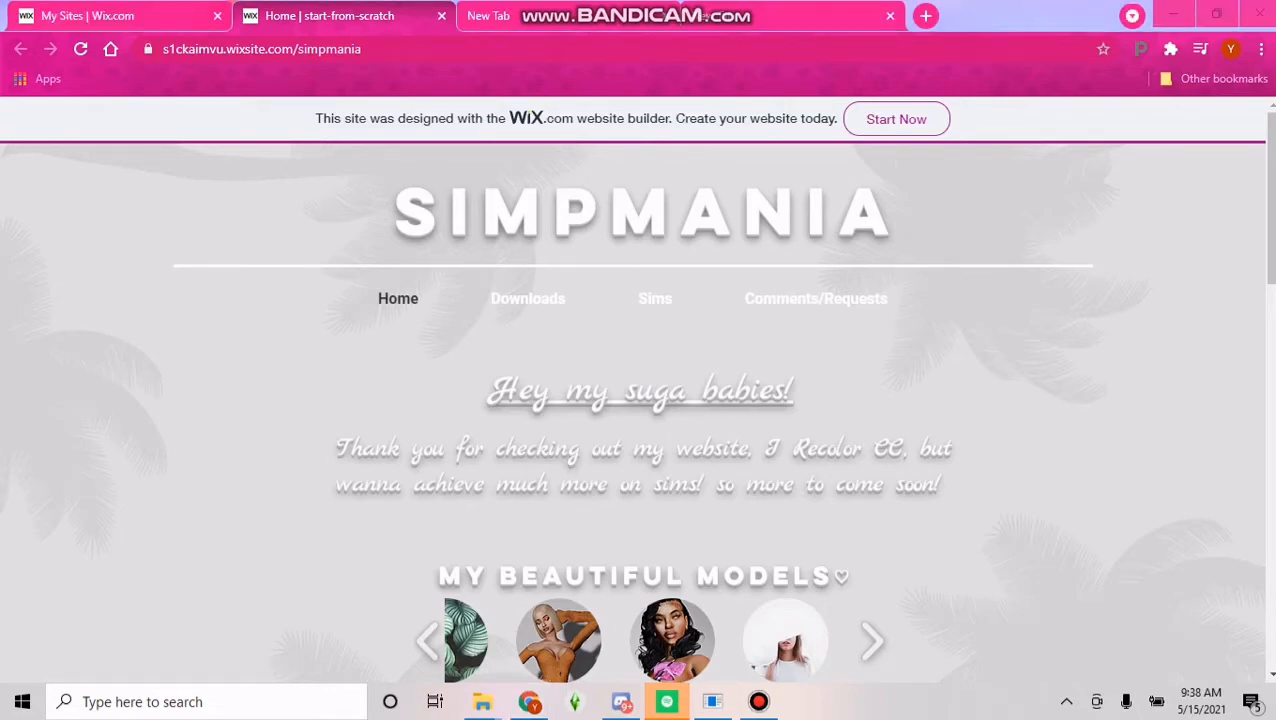
Dismiss each error message about an unreadable mod package while TS4 SimRipper loads.
{"action": "key", "text": "Return"}
{"action": "key", "text": "Return"}
{"action": "key", "text": "Return"}
{"action": "key", "text": "Return"}
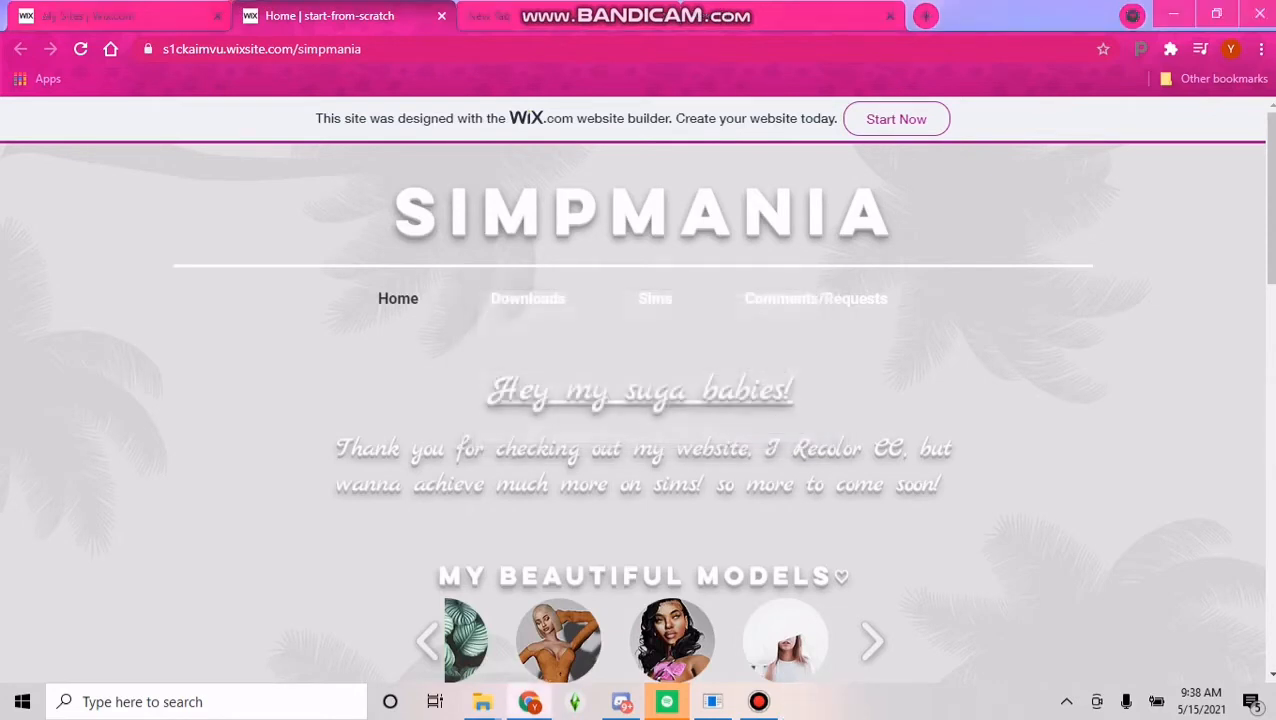
{"action": "key", "text": "Return"}
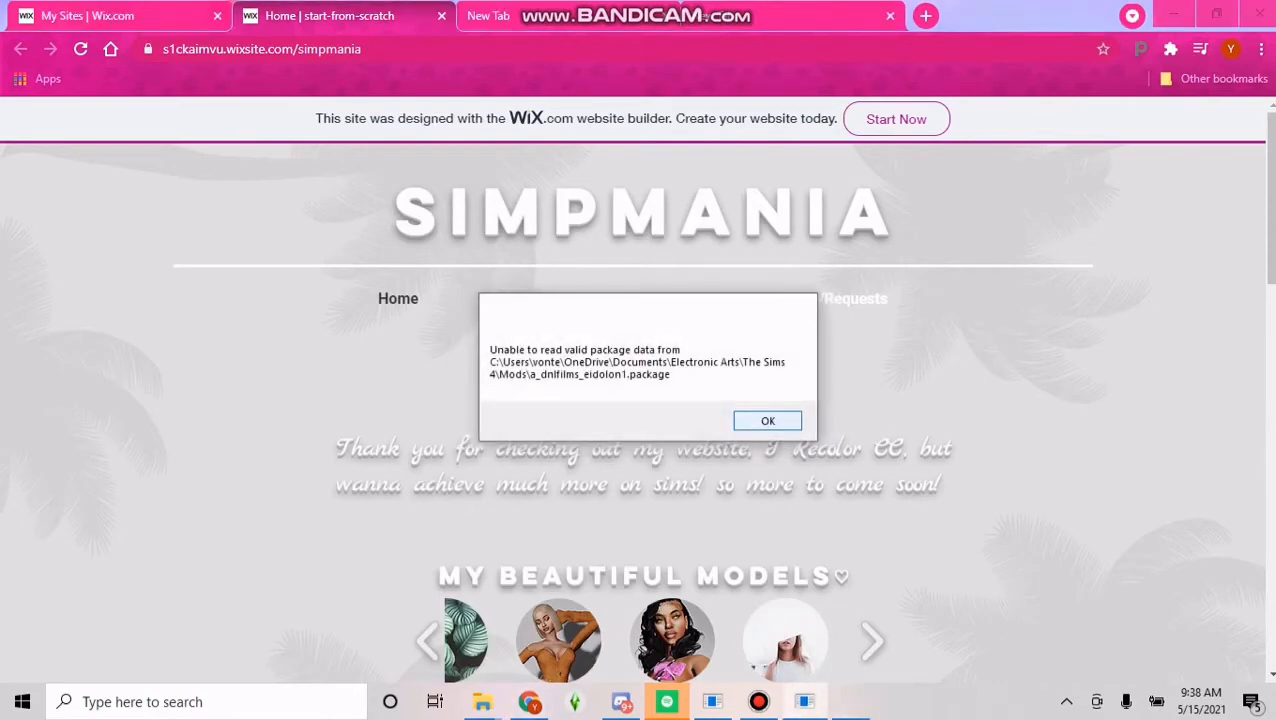
{"action": "key", "text": "Return"}
{"action": "key", "text": "Return"}
{"action": "key", "text": "Return"}
{"action": "key", "text": "Return"}
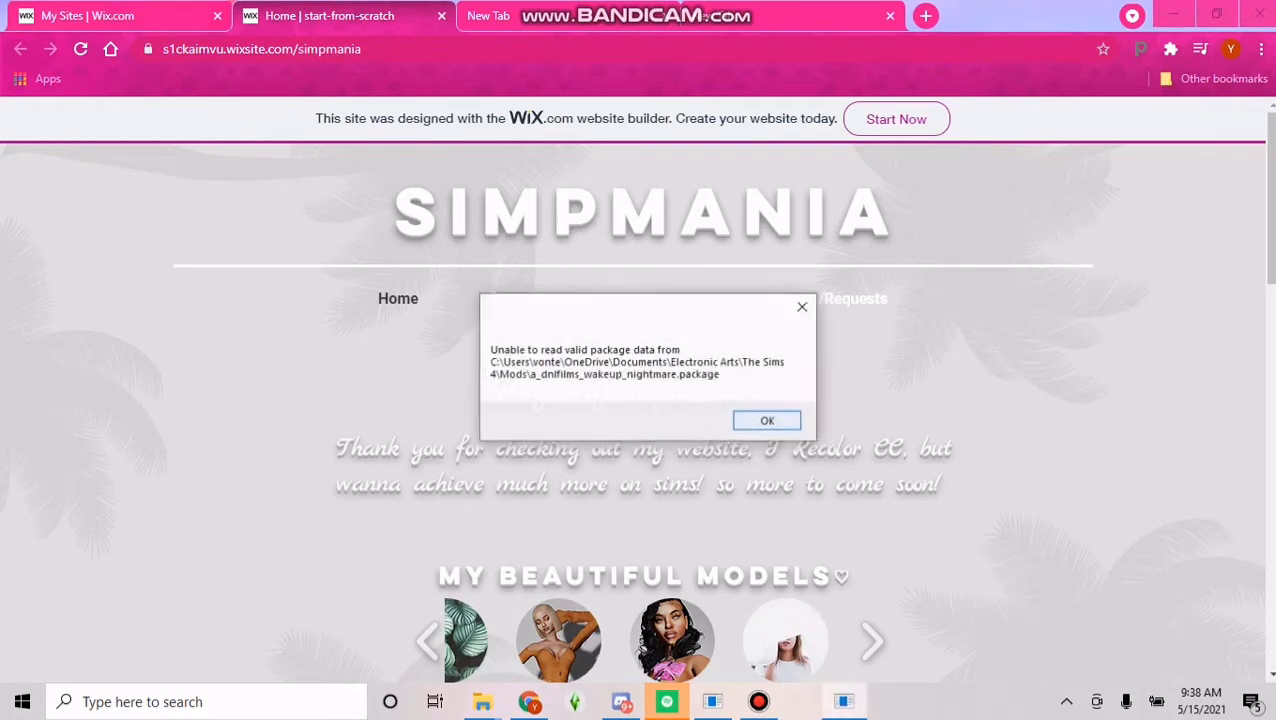
{"action": "key", "text": "Return"}
{"action": "key", "text": "Return"}
{"action": "key", "text": "Return"}
{"action": "key", "text": "Return"}
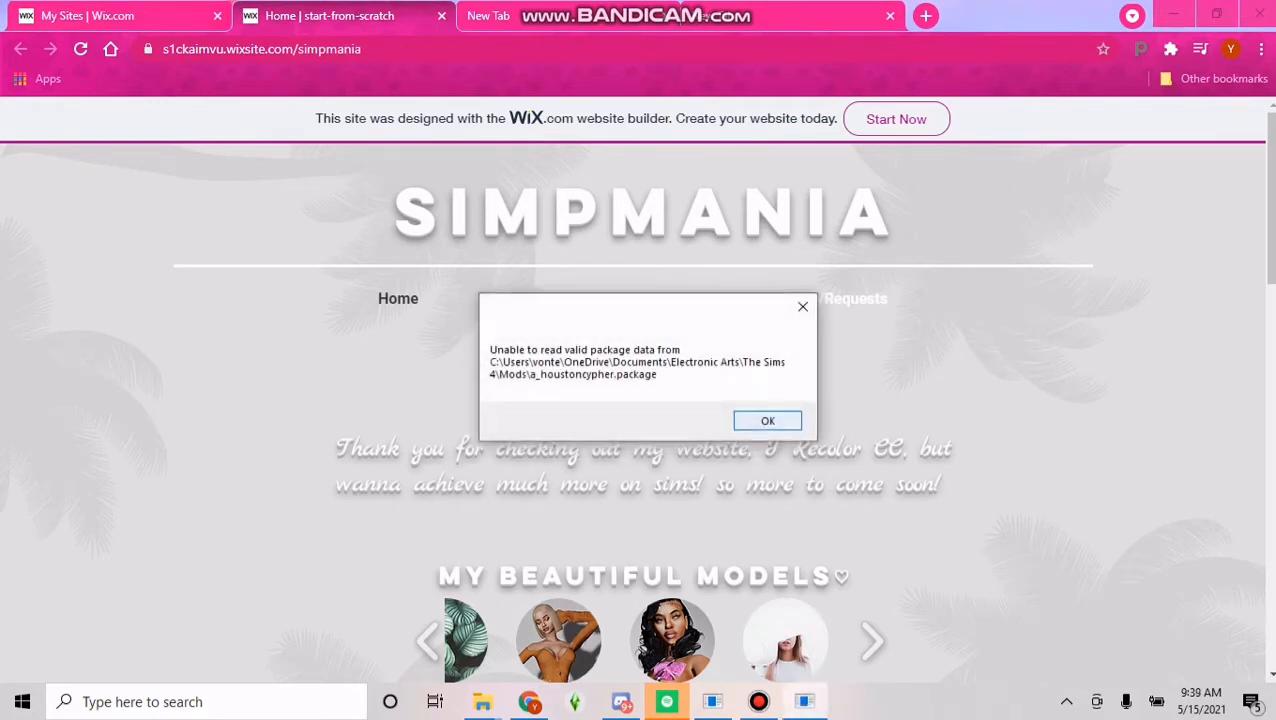
{"action": "key", "text": "Return"}
{"action": "key", "text": "Return"}
{"action": "key", "text": "Return"}
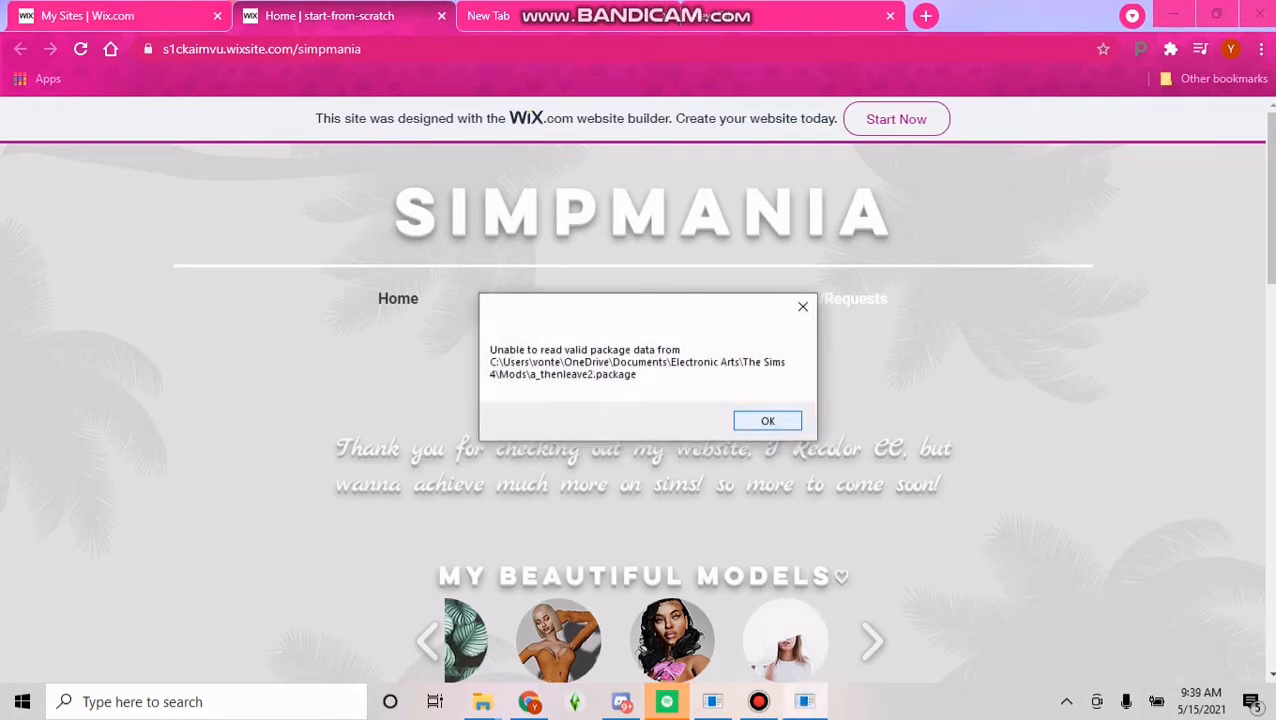
{"action": "key", "text": "Return"}
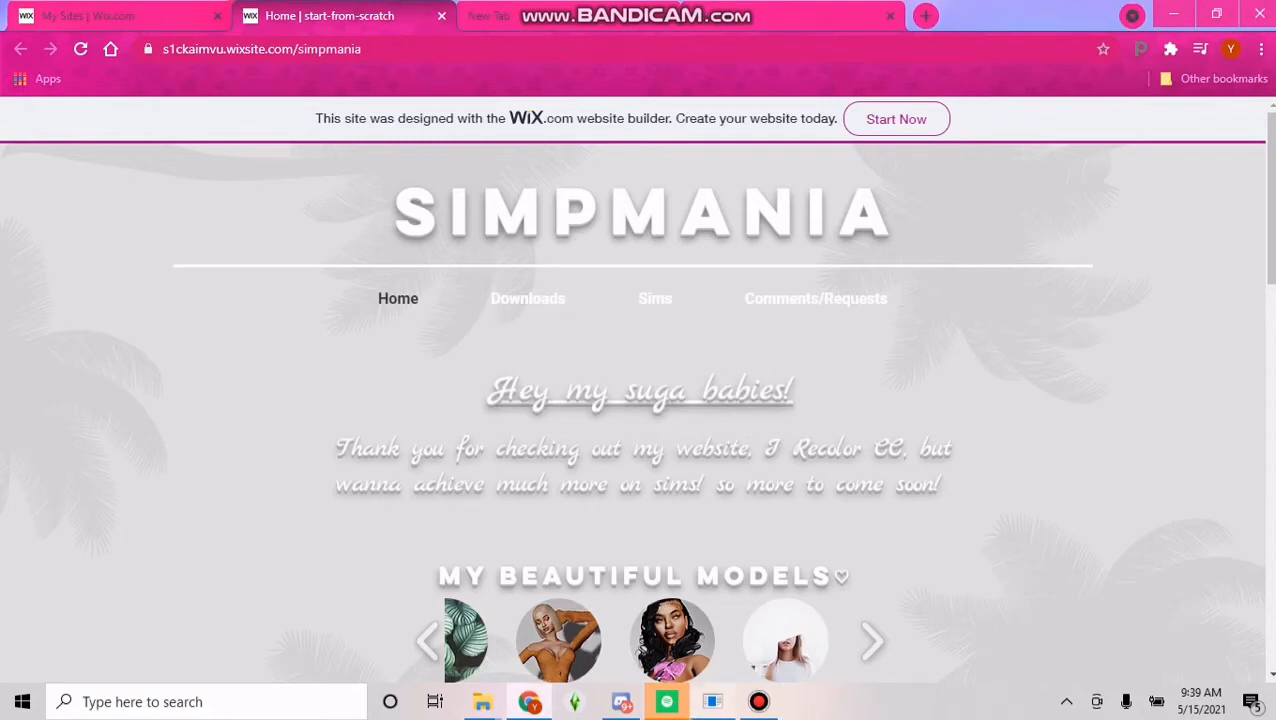
{"action": "mouse_move", "coordinate": [712, 701]}
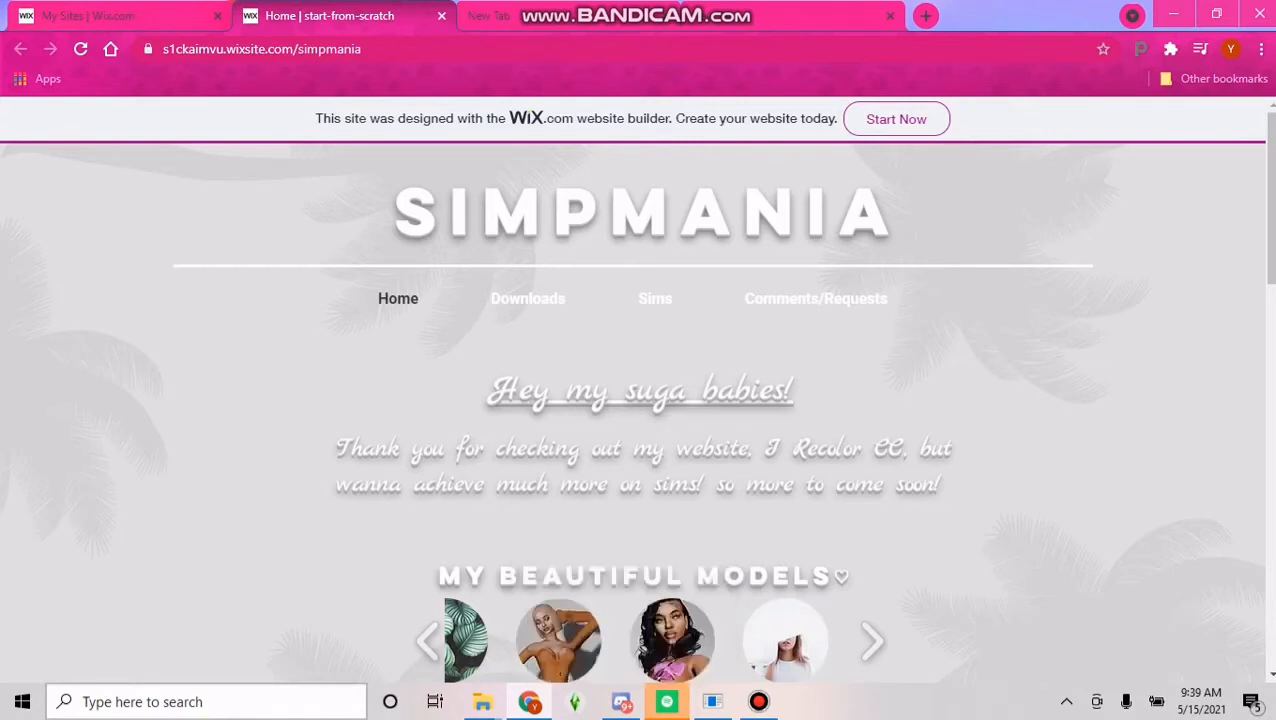
{"action": "left_click", "coordinate": [205, 701]}
{"action": "type", "text": "t"}
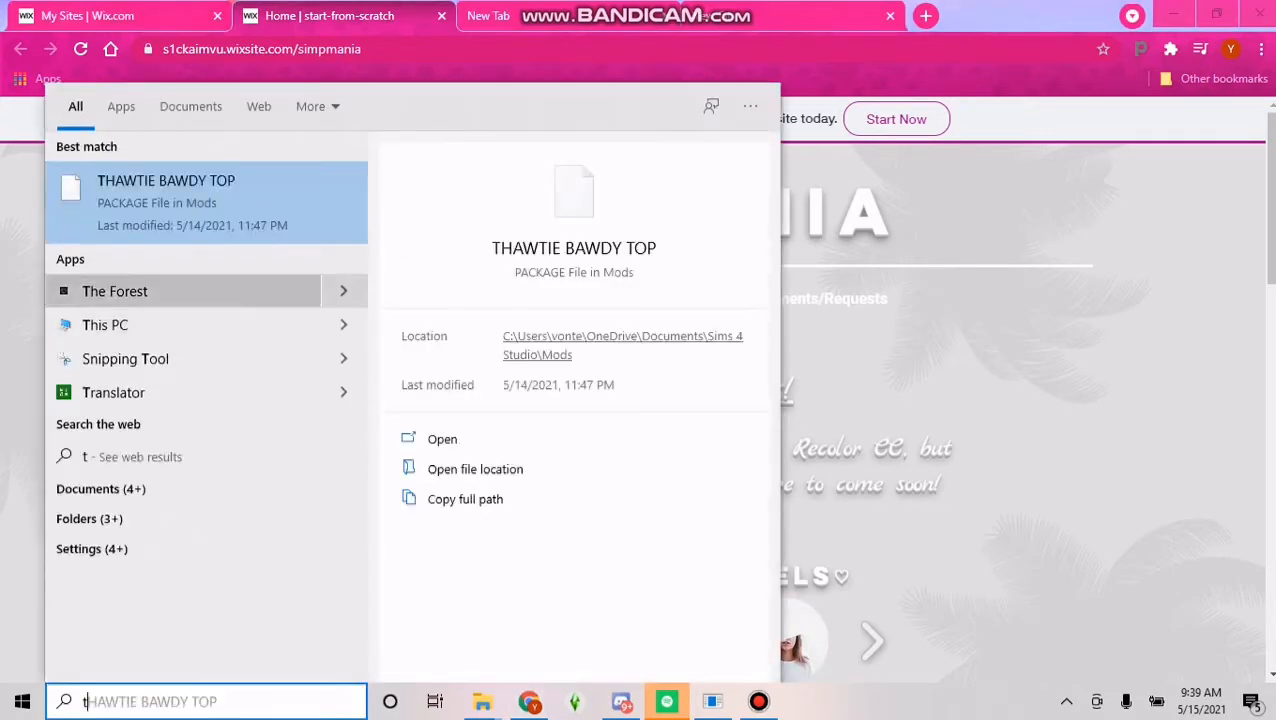
{"action": "type", "text": "s4"}
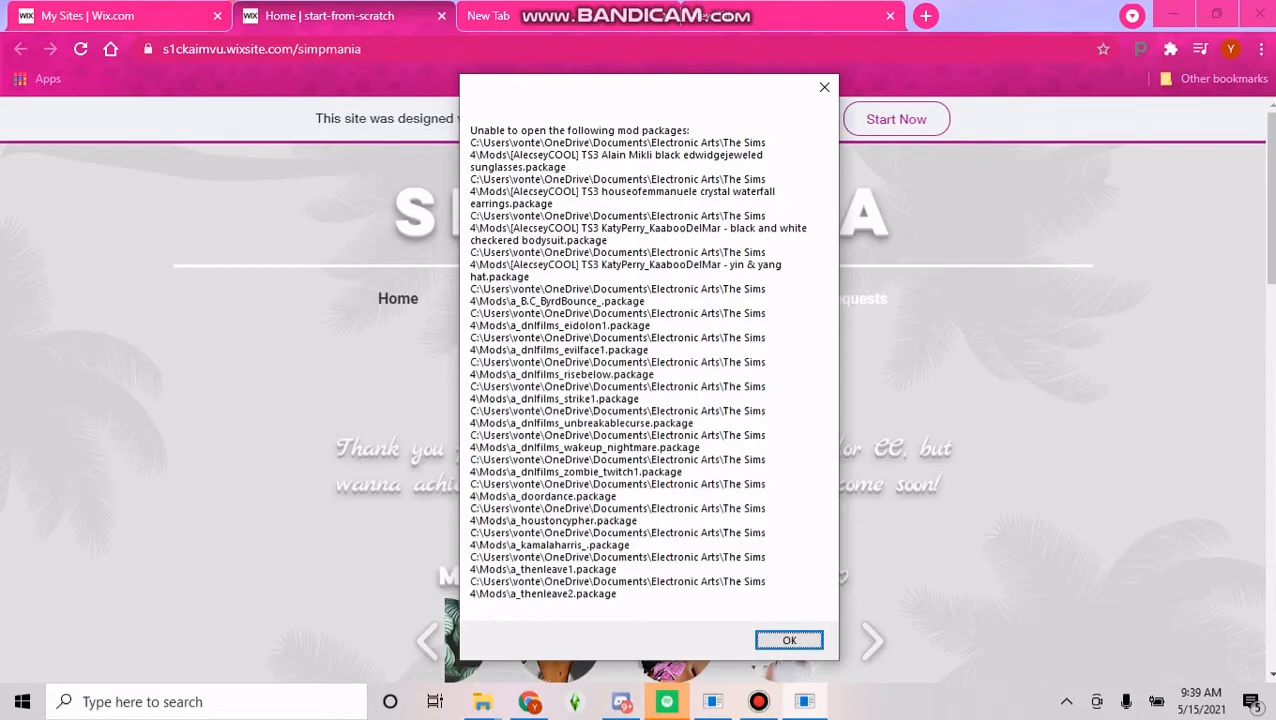
Dismiss the summary of mod packages that could not be opened and maximize the TS4 SimRipper window.
{"action": "left_click", "coordinate": [789, 640]}
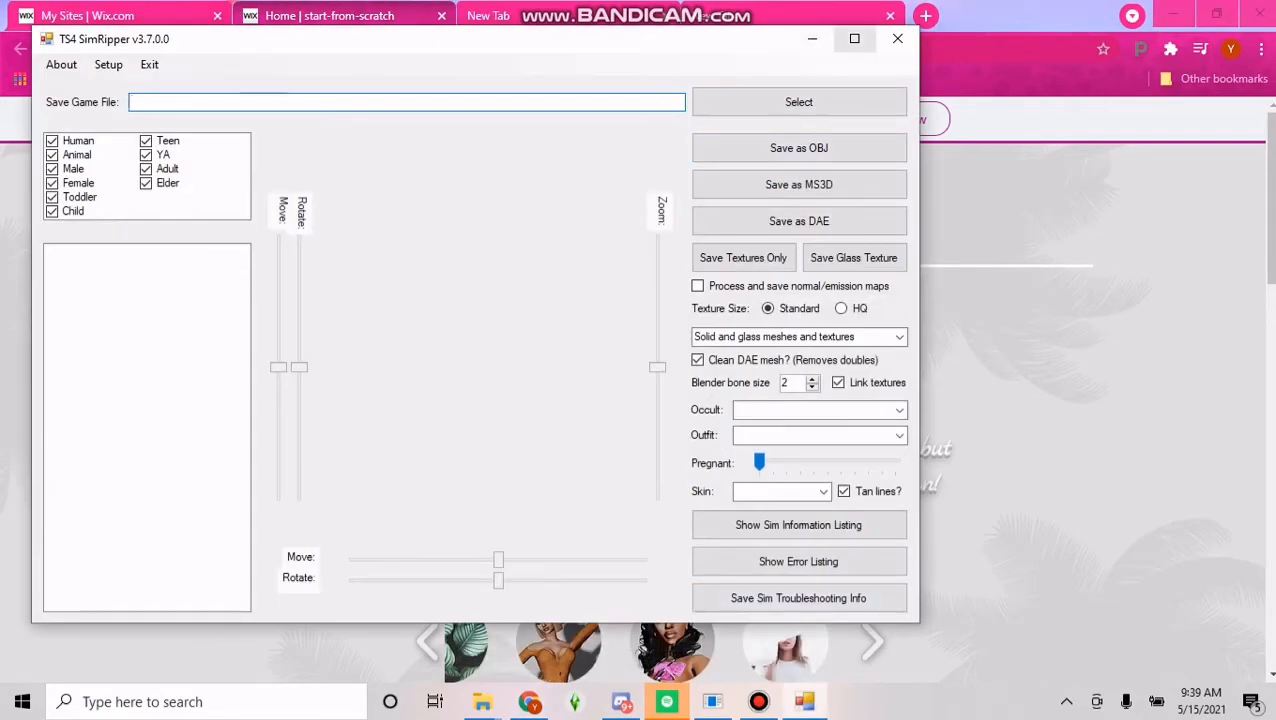
{"action": "left_click", "coordinate": [854, 38]}
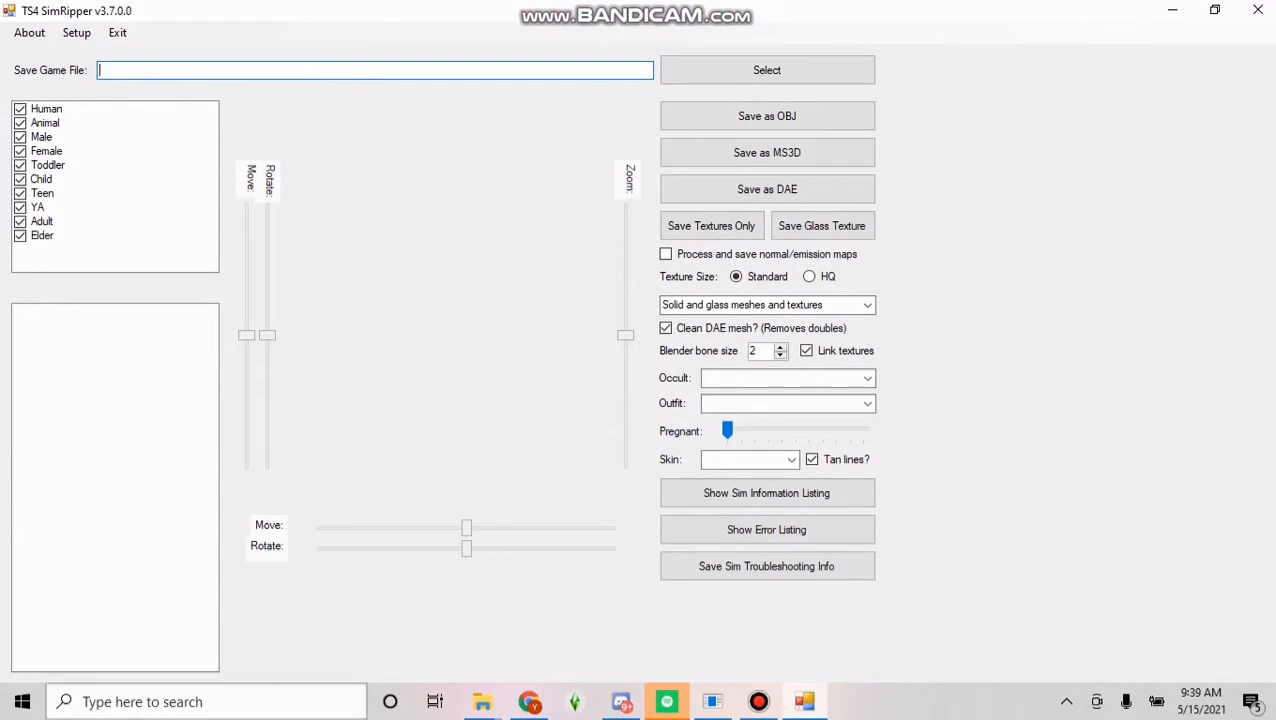
Search Windows for Blender and launch it.
{"action": "left_click", "coordinate": [206, 701]}
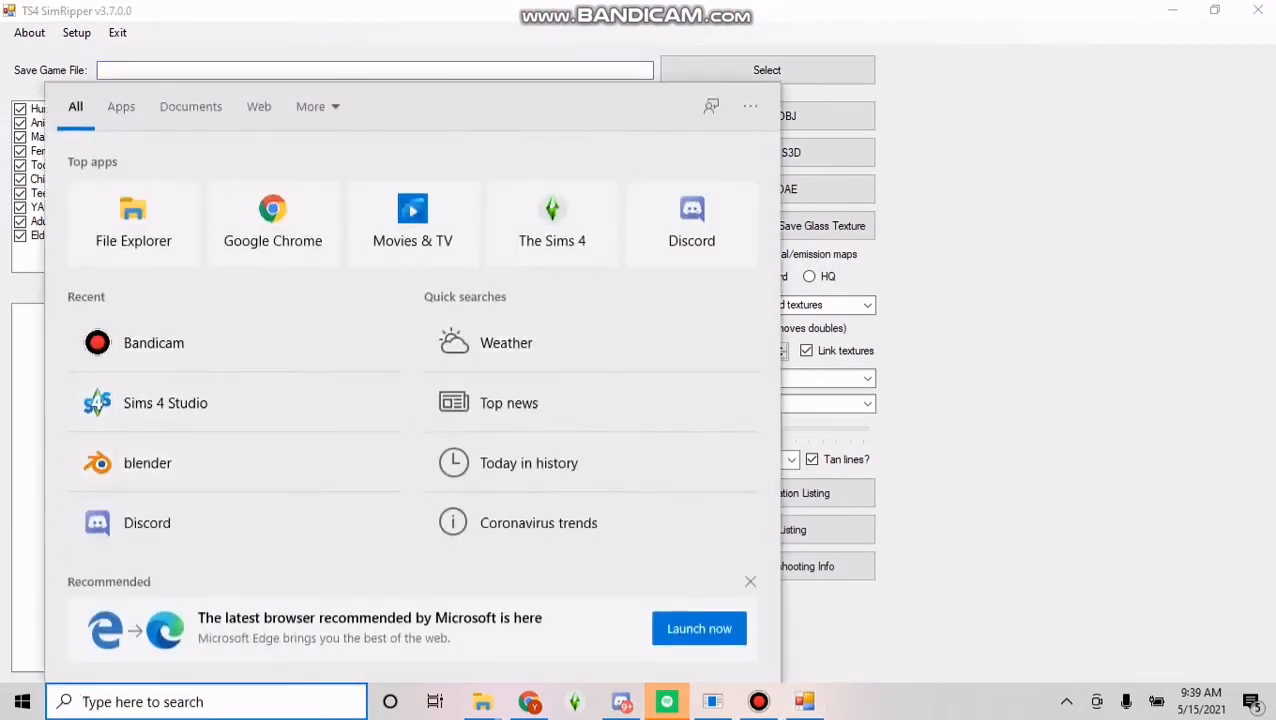
{"action": "key", "text": "Escape"}
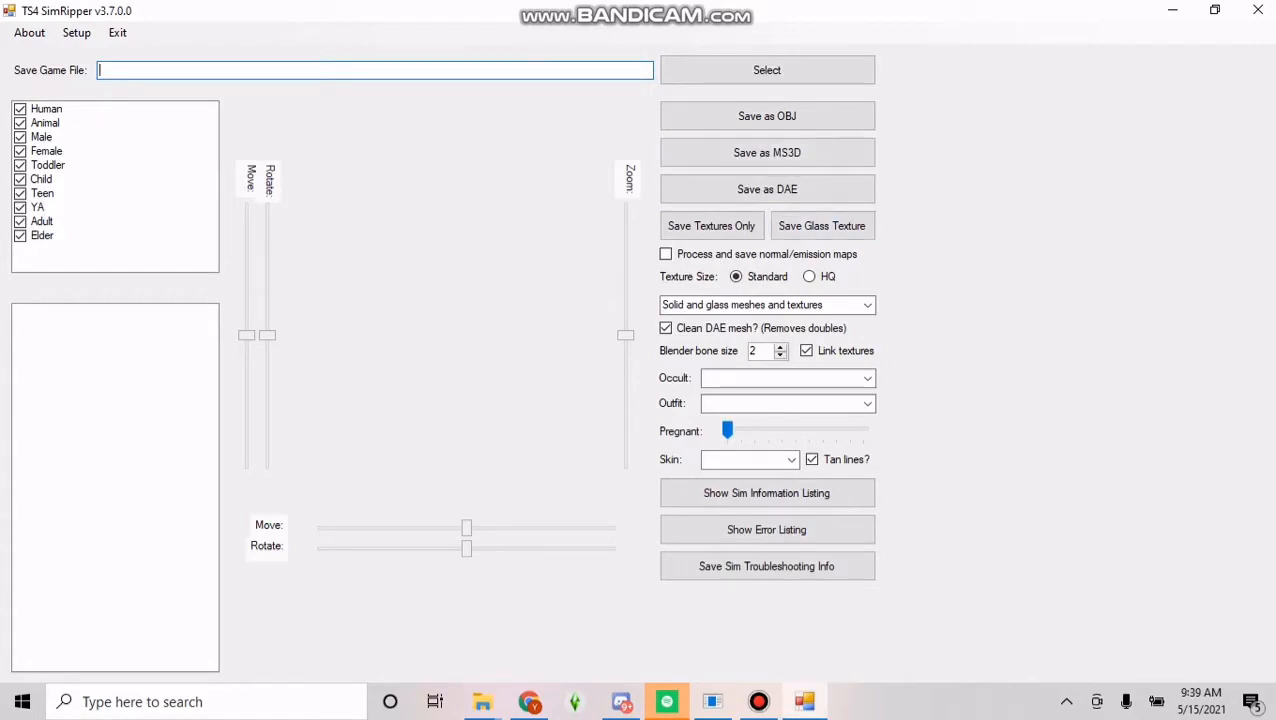
{"action": "key", "text": "super+s"}
{"action": "type", "text": "b"}
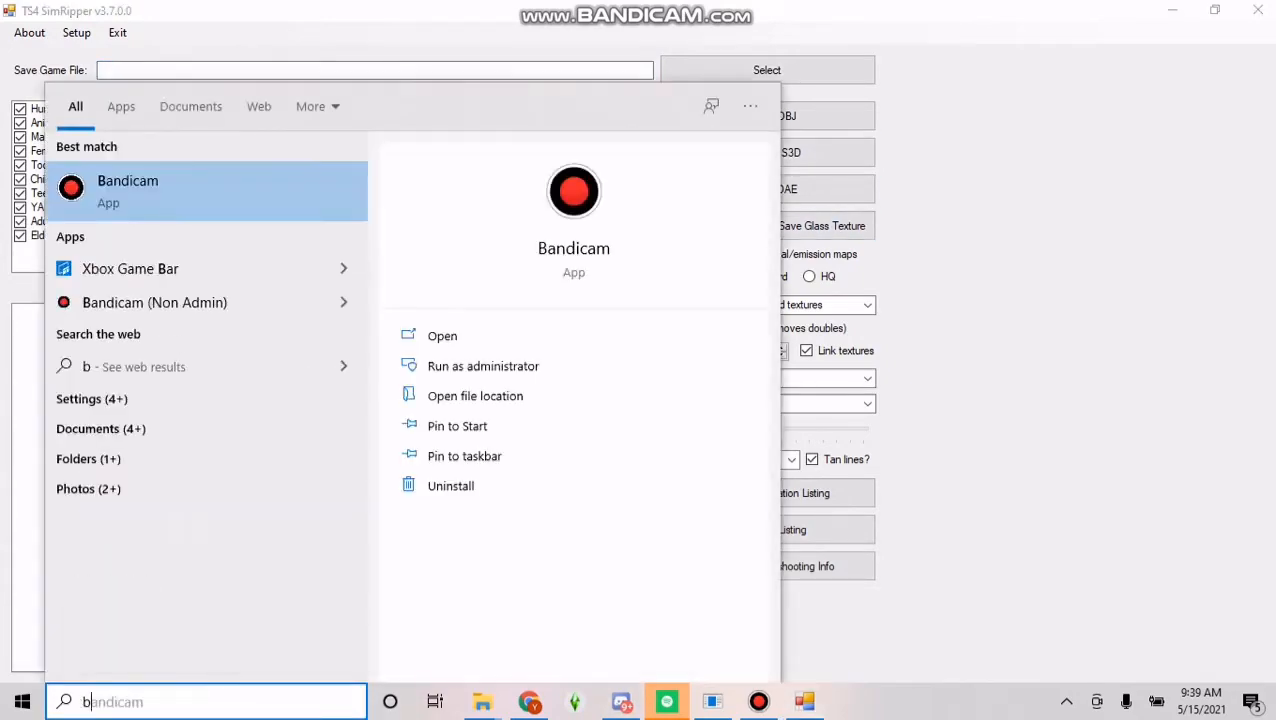
{"action": "type", "text": "lend"}
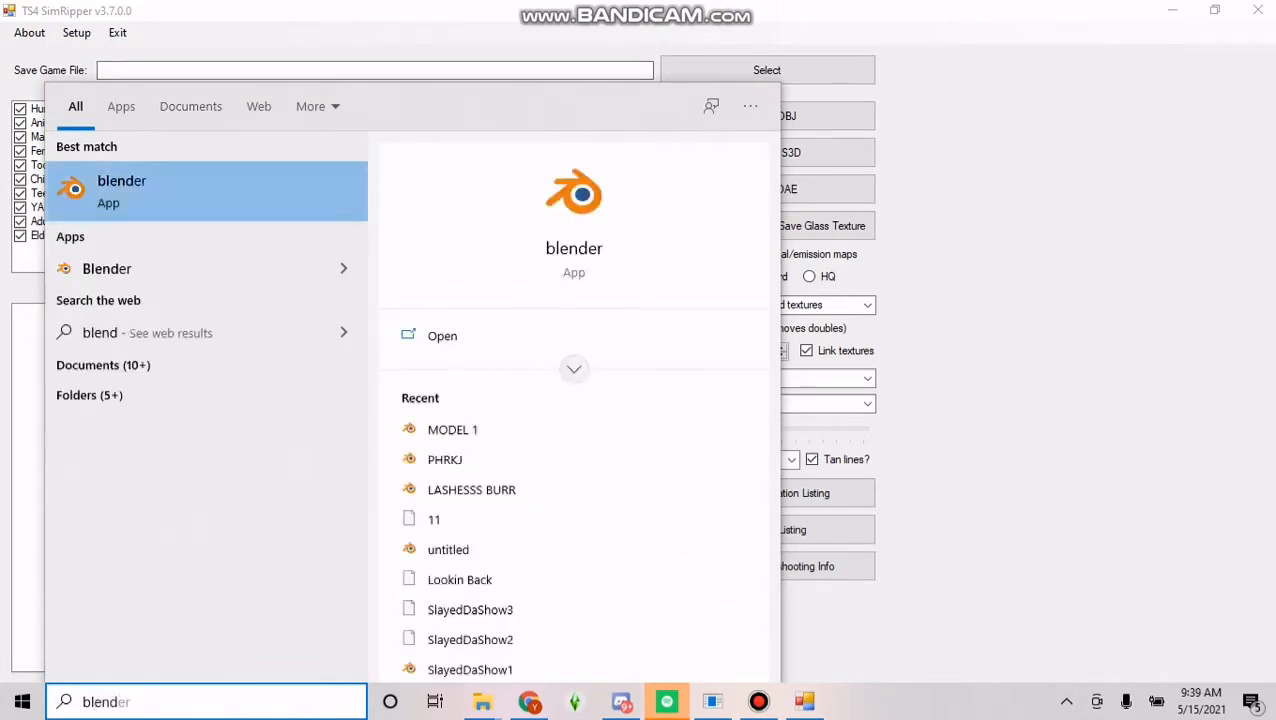
{"action": "key", "text": "Return"}
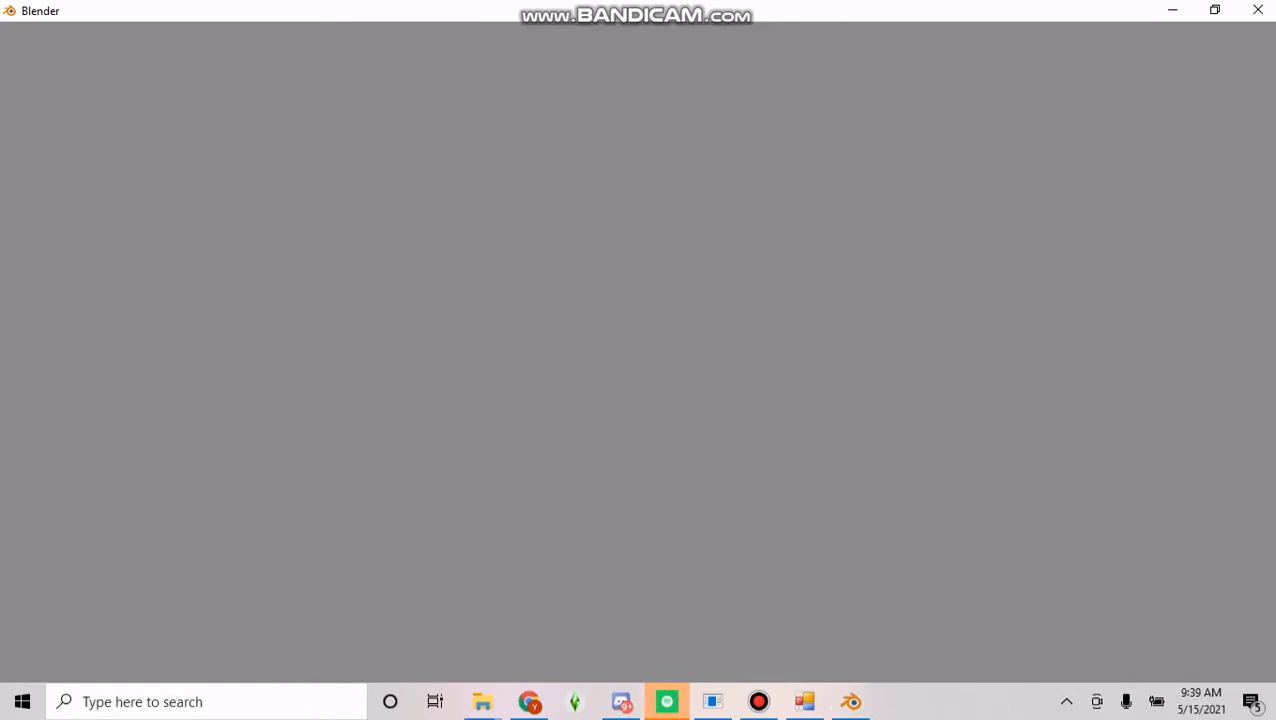
Switch to Chrome and close the two empty New Tab pages, leaving the Simpmania site open.
{"action": "left_click", "coordinate": [529, 701]}
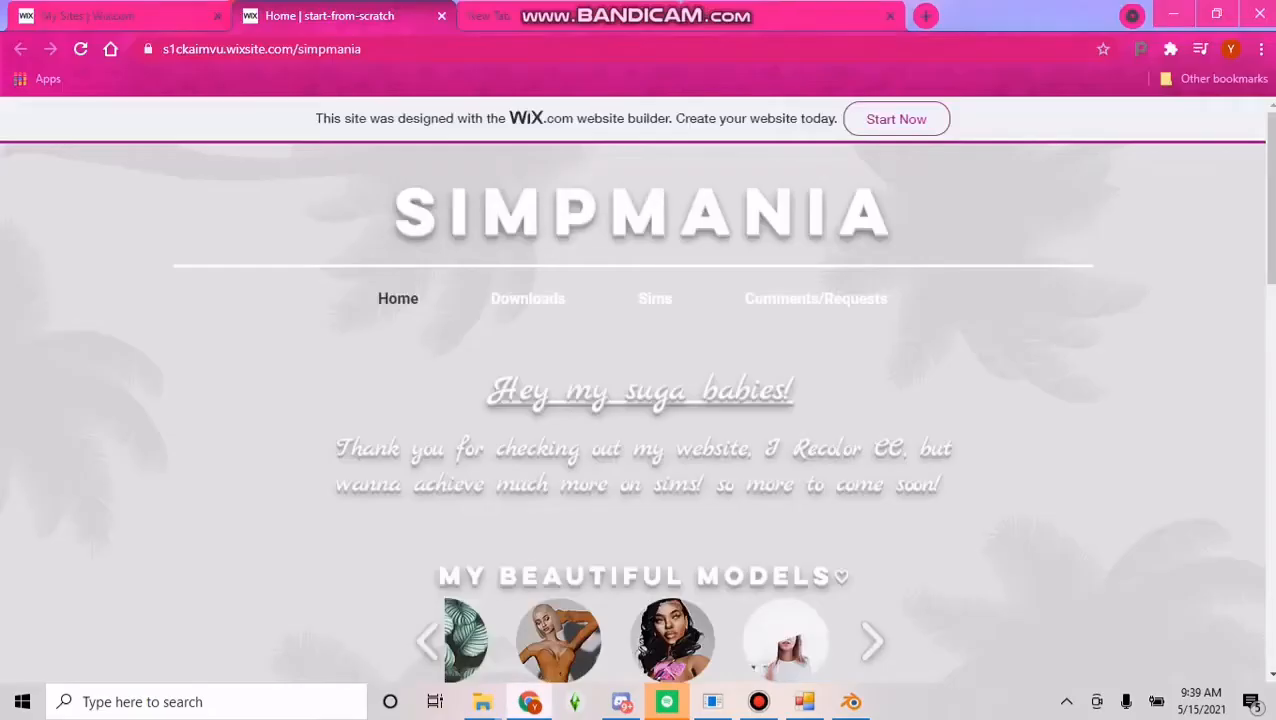
{"action": "left_click", "coordinate": [698, 15]}
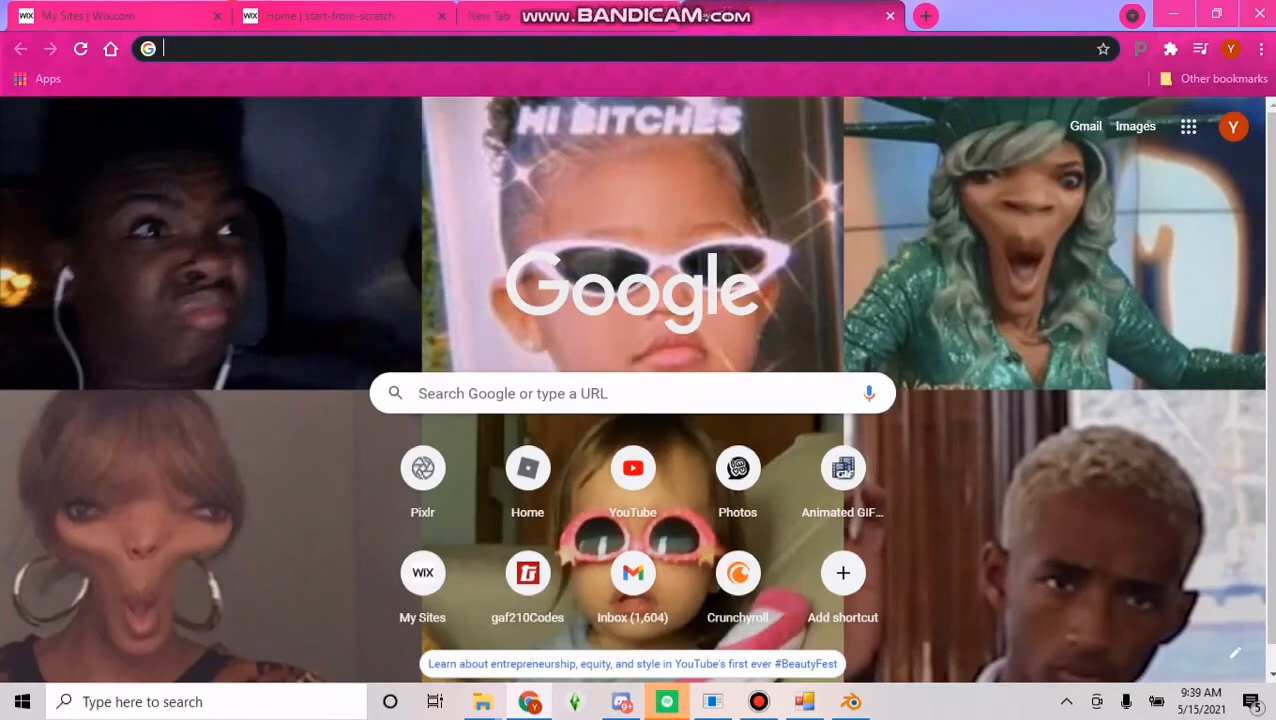
{"action": "left_click", "coordinate": [889, 16]}
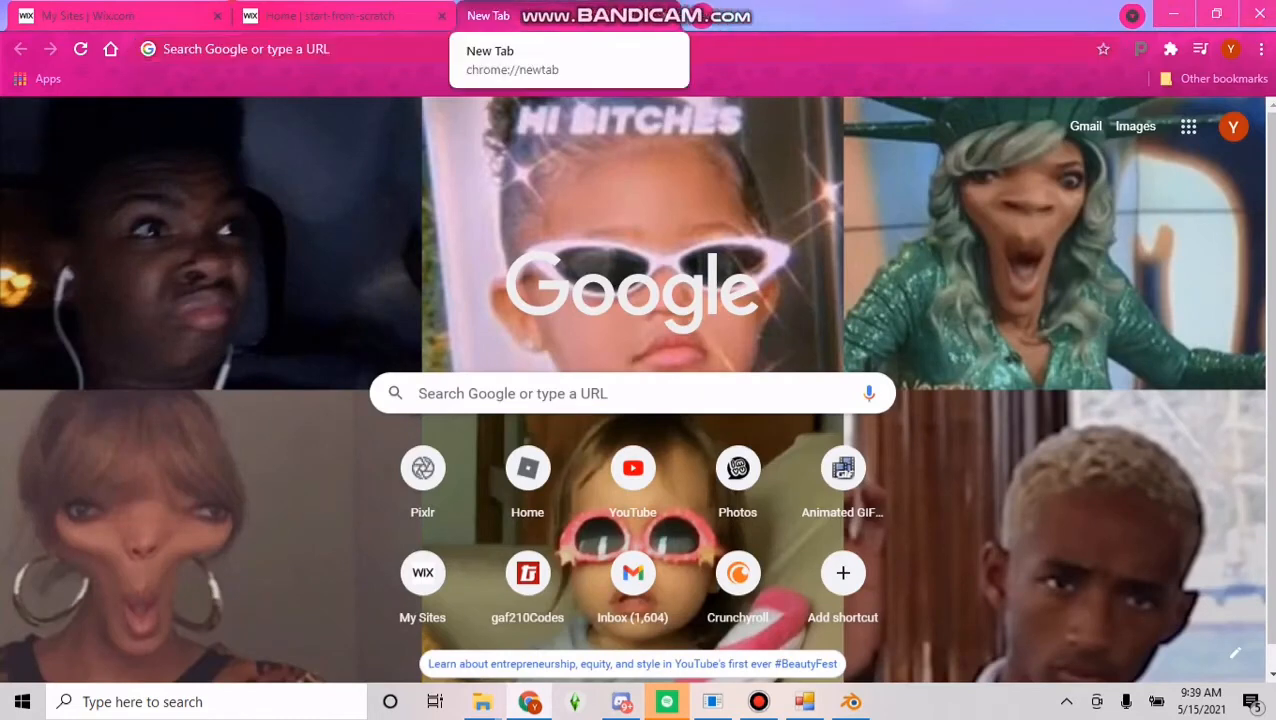
{"action": "left_click", "coordinate": [666, 16]}
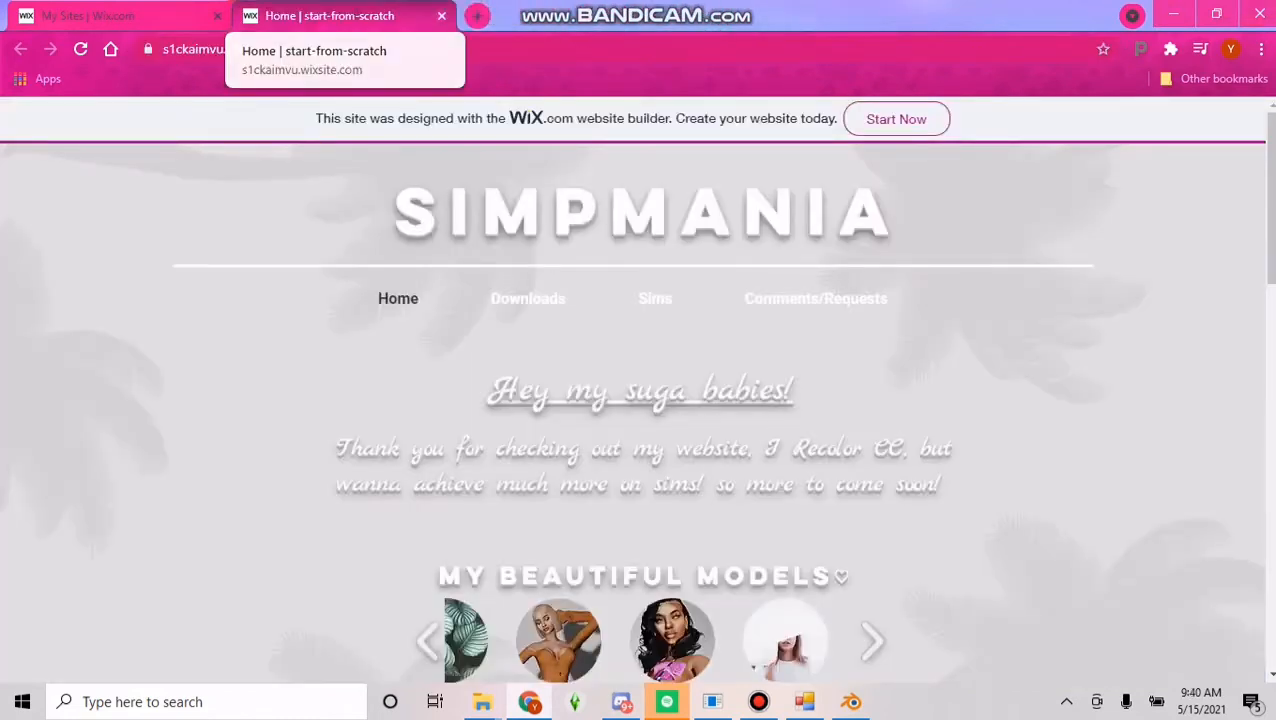
Launch Sims 4 Studio from the recent apps in Windows search and maximize its window.
{"action": "mouse_move", "coordinate": [851, 703]}
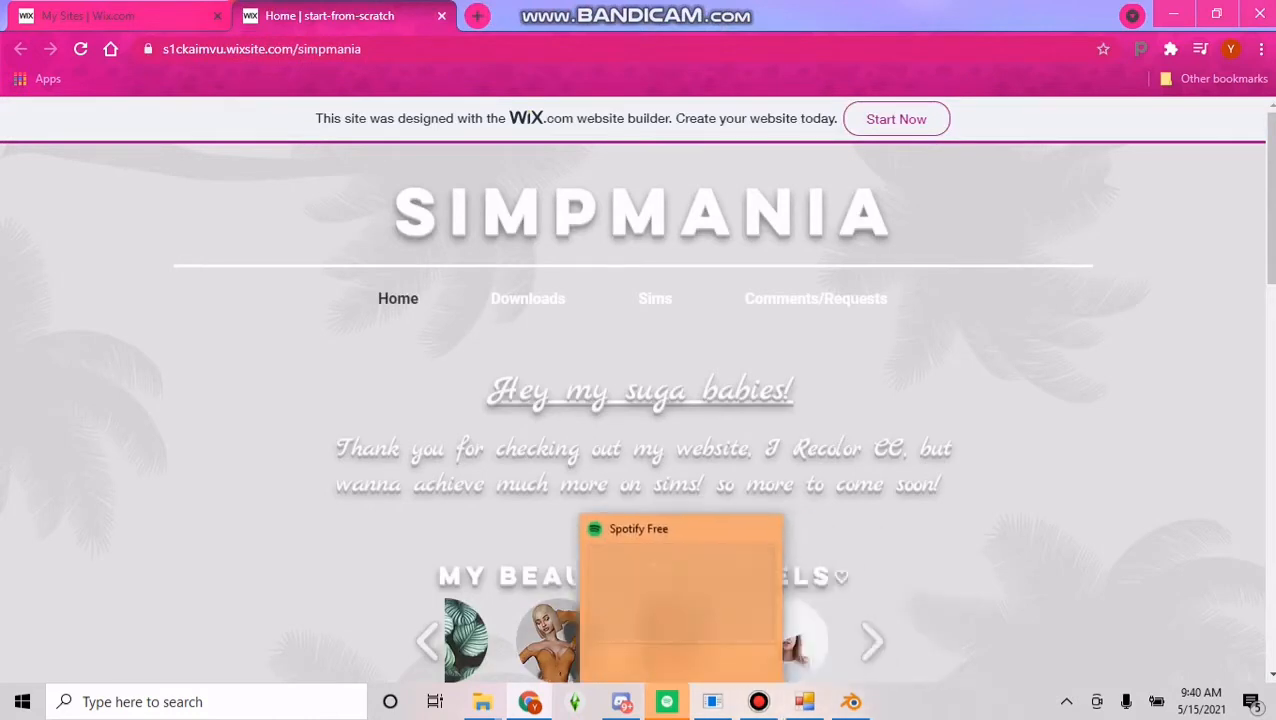
{"action": "left_click", "coordinate": [150, 702]}
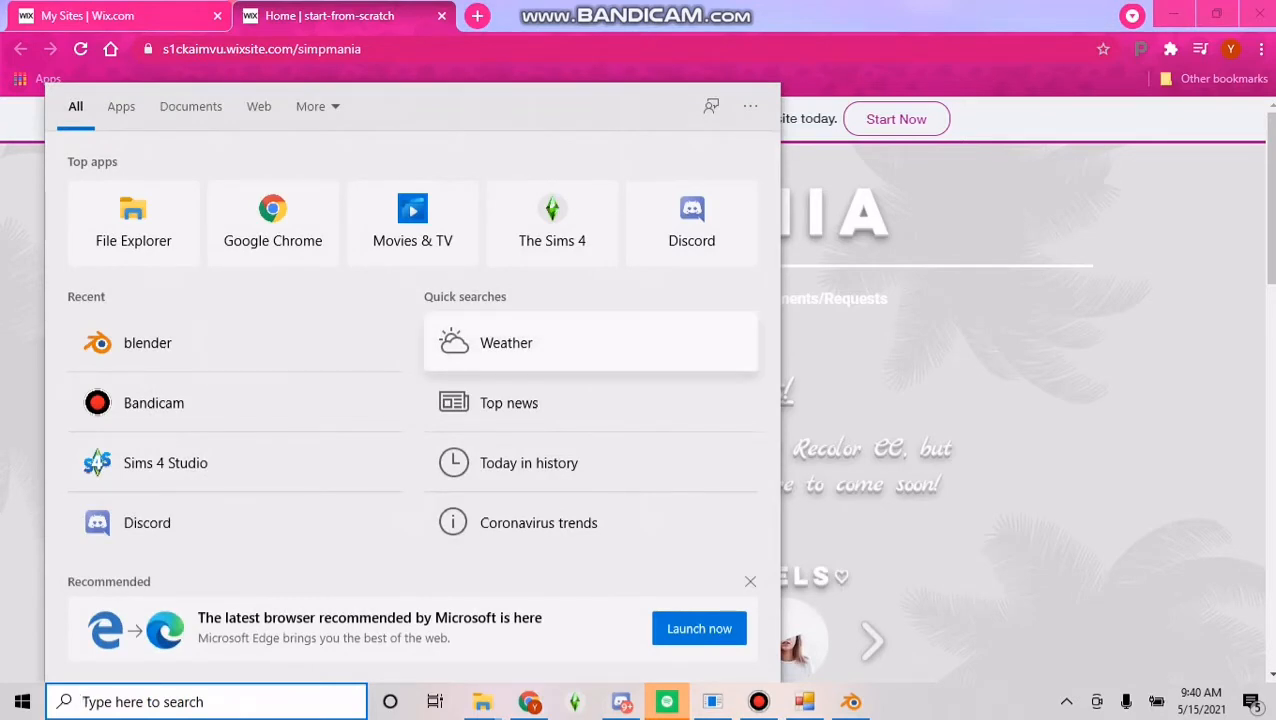
{"action": "left_click", "coordinate": [234, 462]}
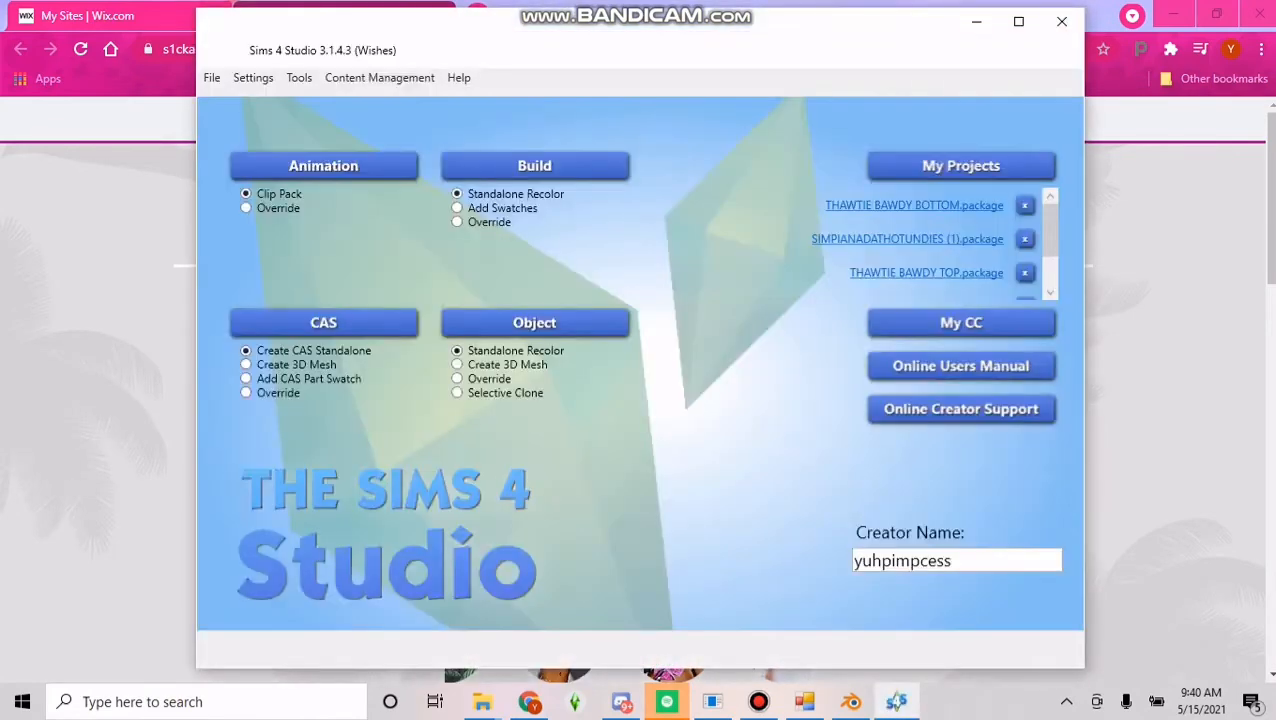
{"action": "key", "text": "super+Up"}
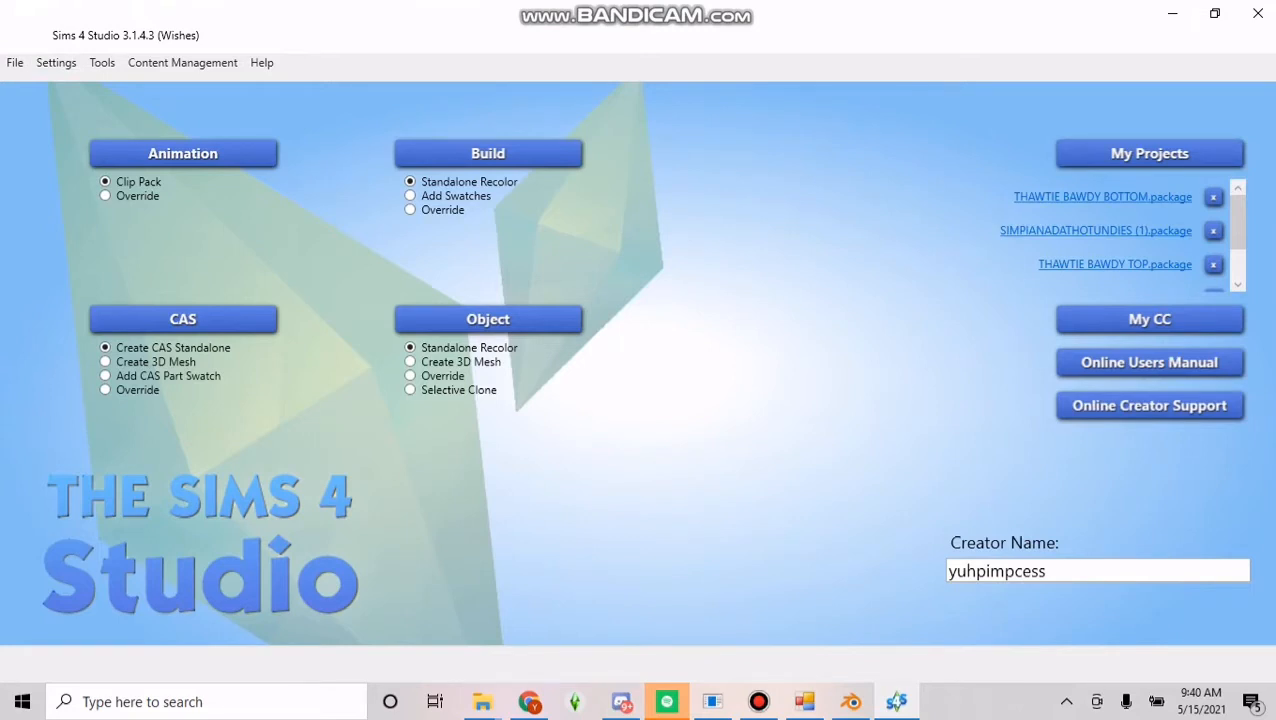
Review the Blender path in the Sims 4 Studio settings, including its file browser, and close without changes.
{"action": "left_click", "coordinate": [56, 62]}
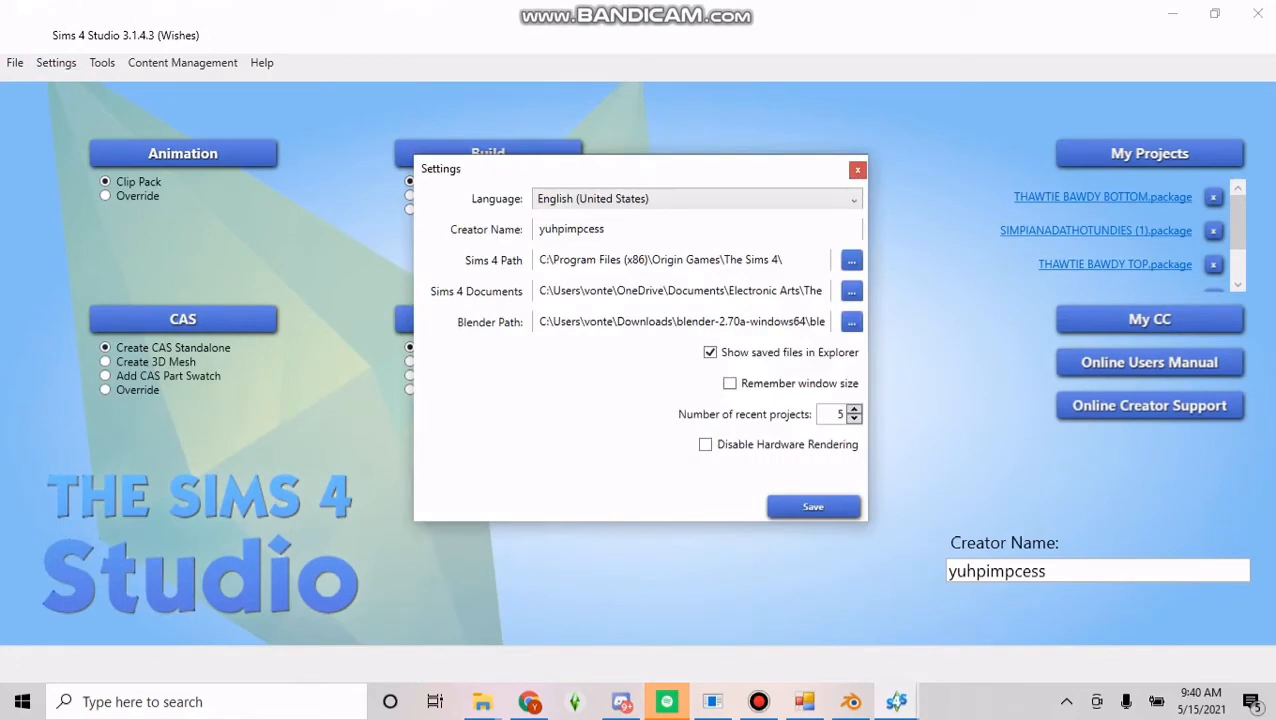
{"action": "left_click", "coordinate": [851, 321]}
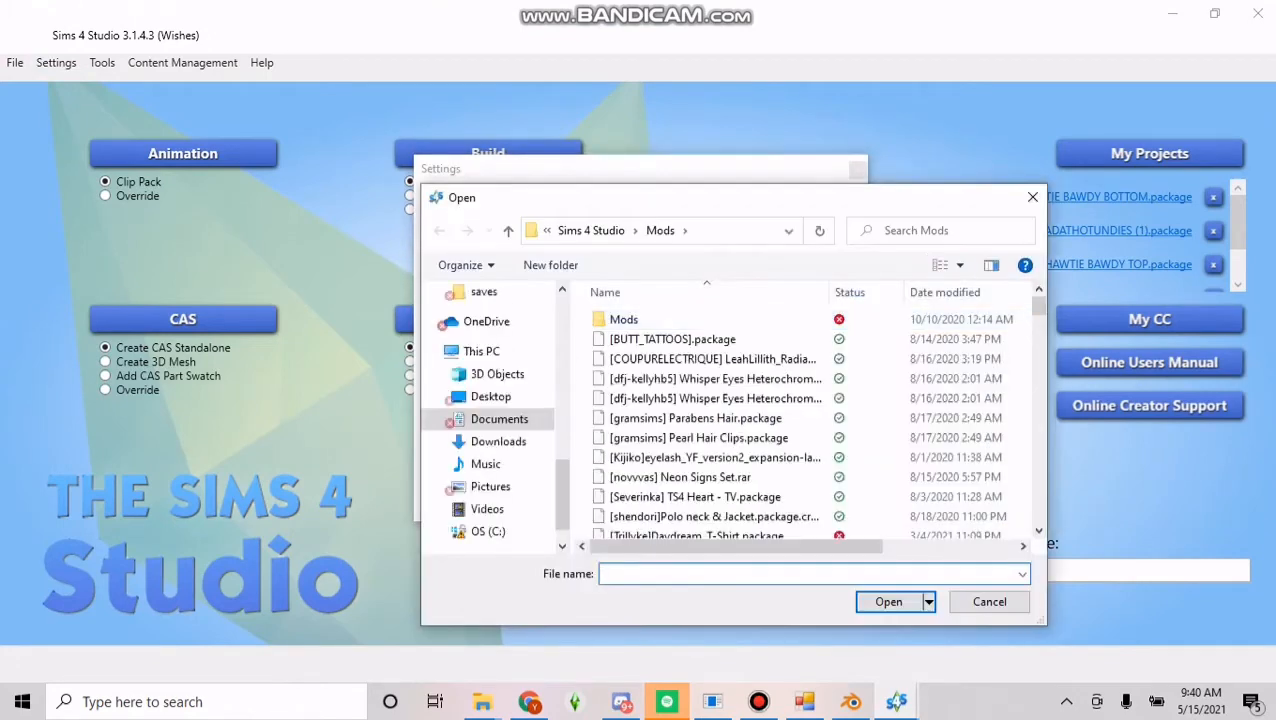
{"action": "left_click", "coordinate": [1032, 197]}
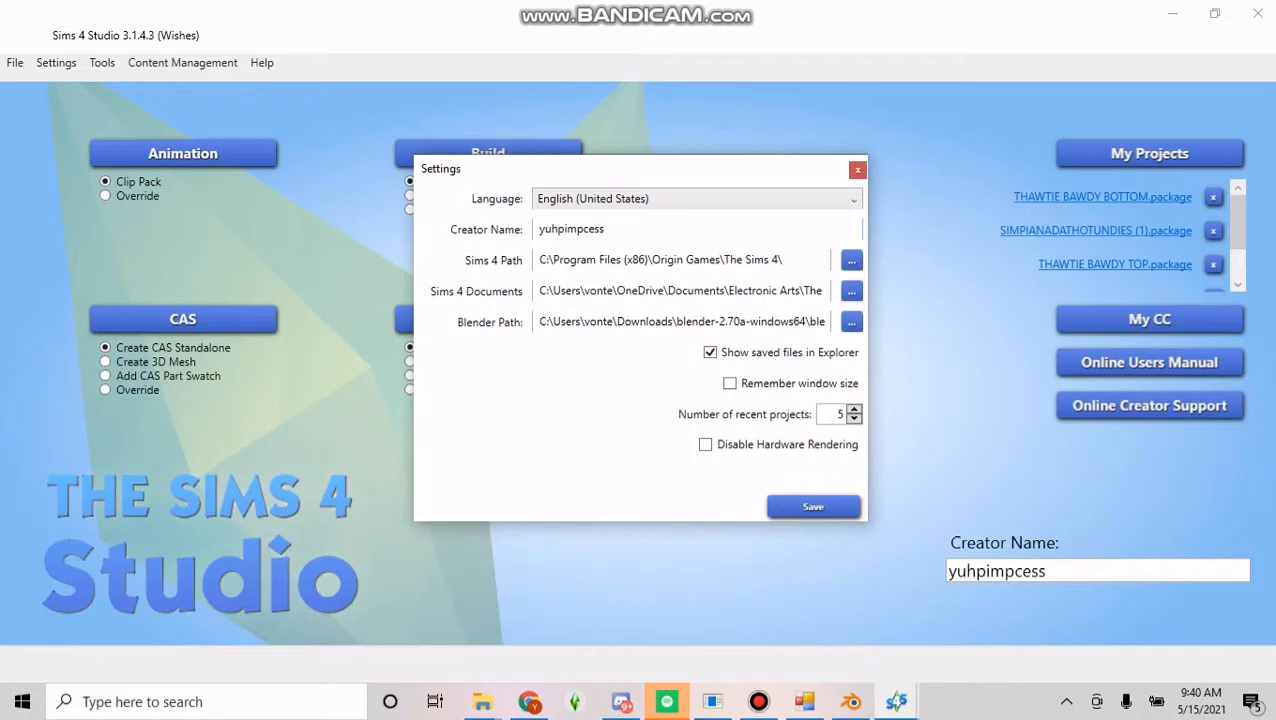
{"action": "left_click", "coordinate": [857, 170]}
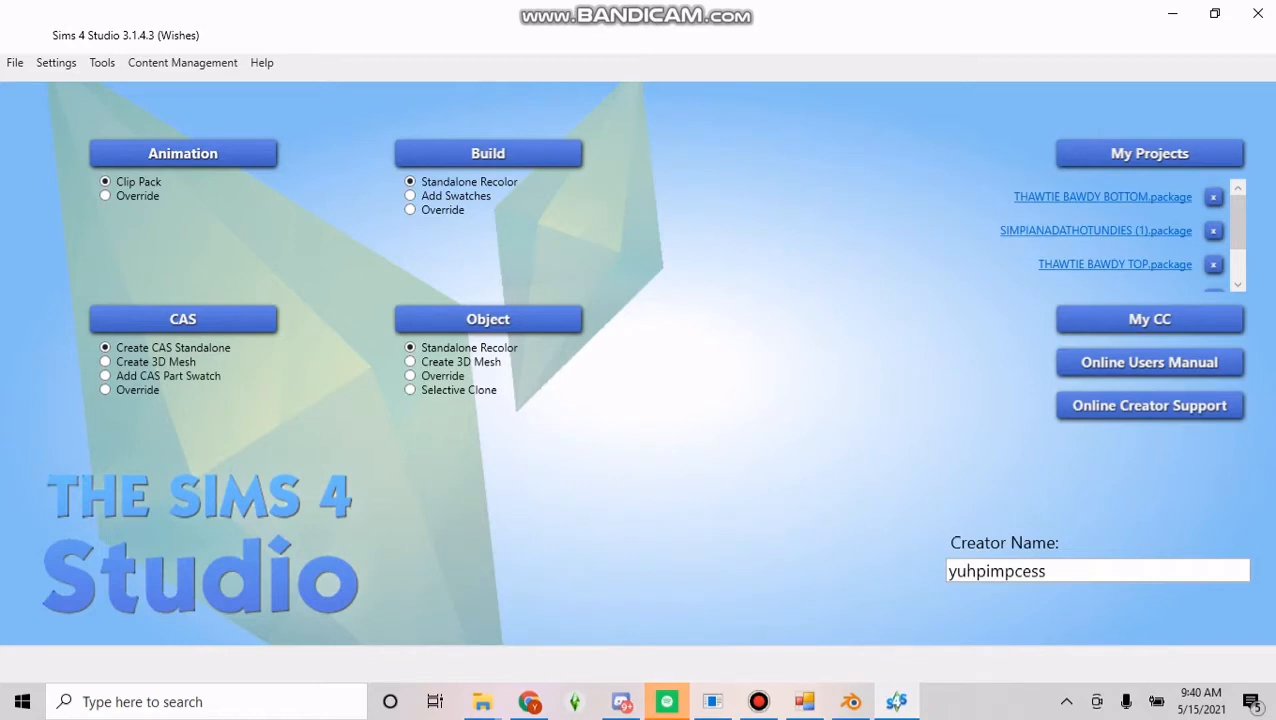
Switch to TS4 SimRipper and load the game save Slot_00000002.save.tmp with the file filter set to All files.
{"action": "key", "text": "alt+Tab"}
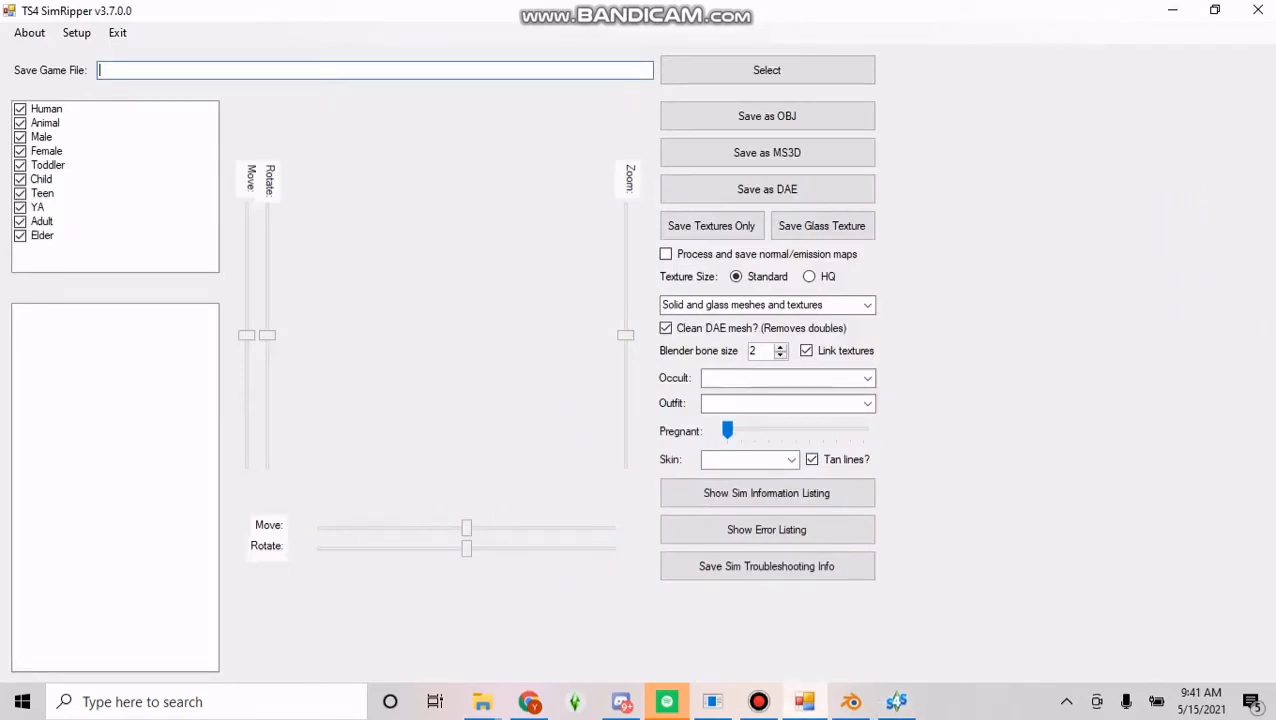
{"action": "left_click", "coordinate": [766, 70]}
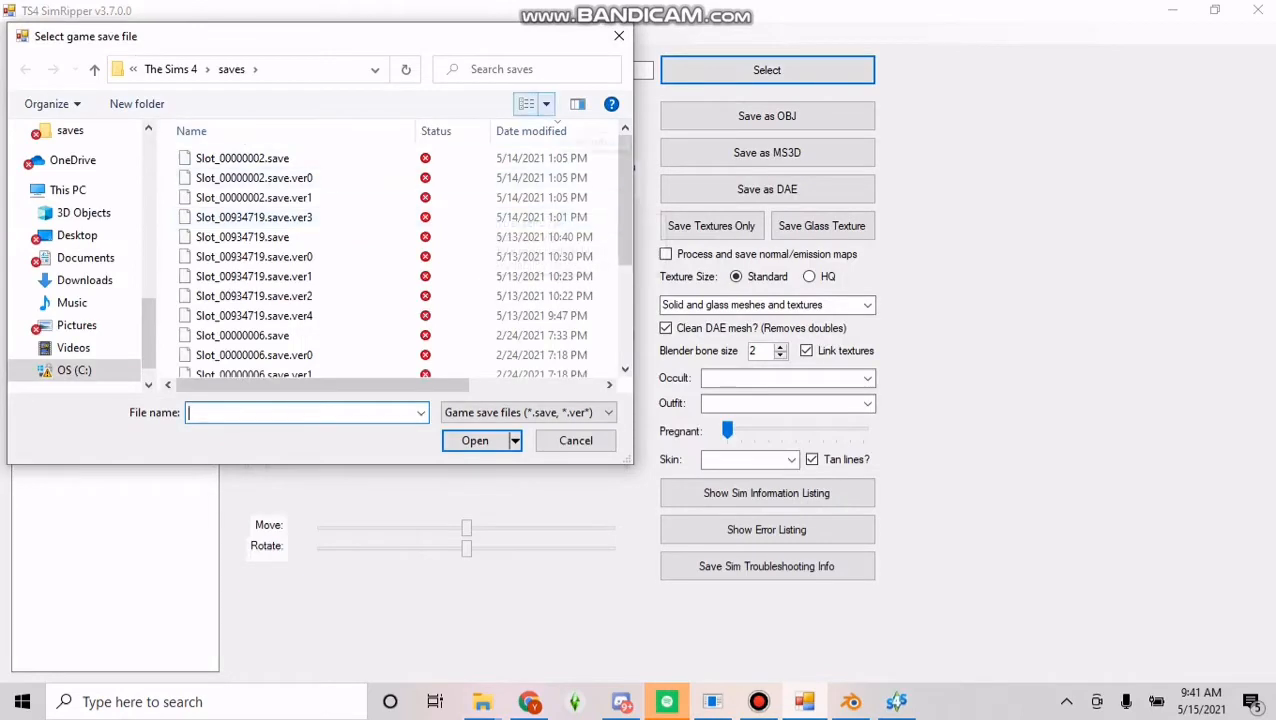
{"action": "left_click", "coordinate": [528, 412]}
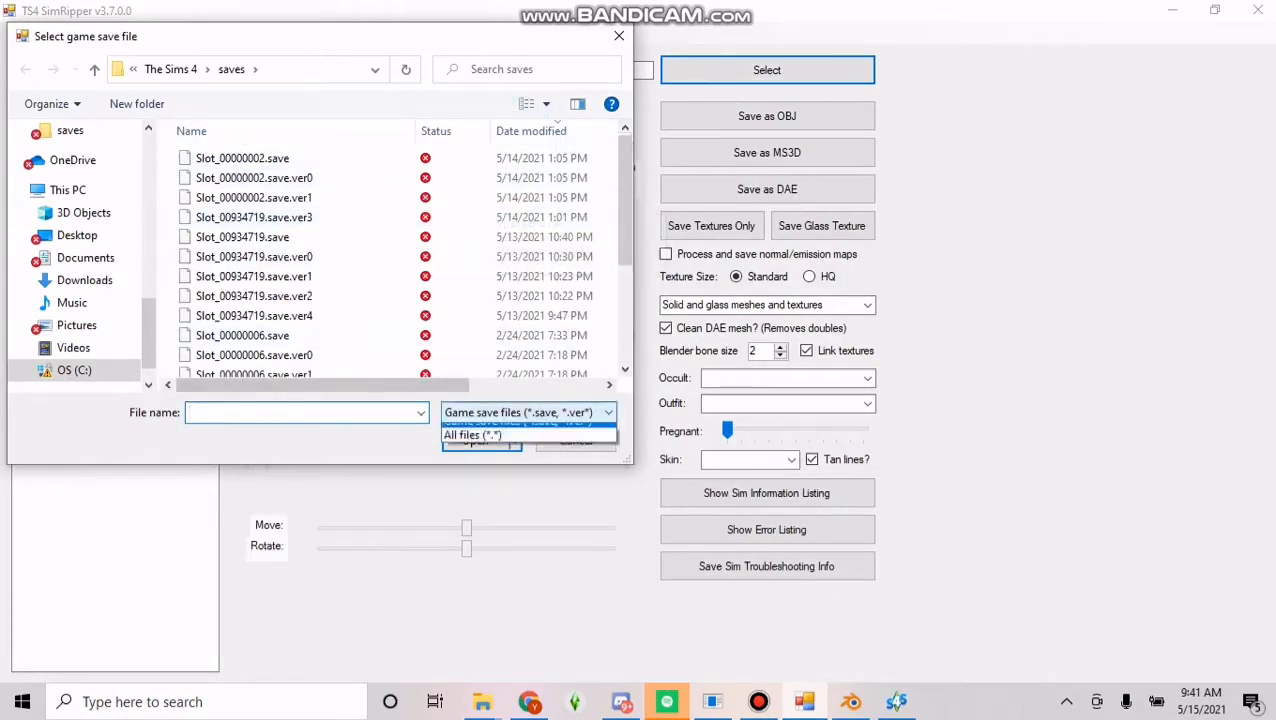
{"action": "left_click", "coordinate": [528, 445]}
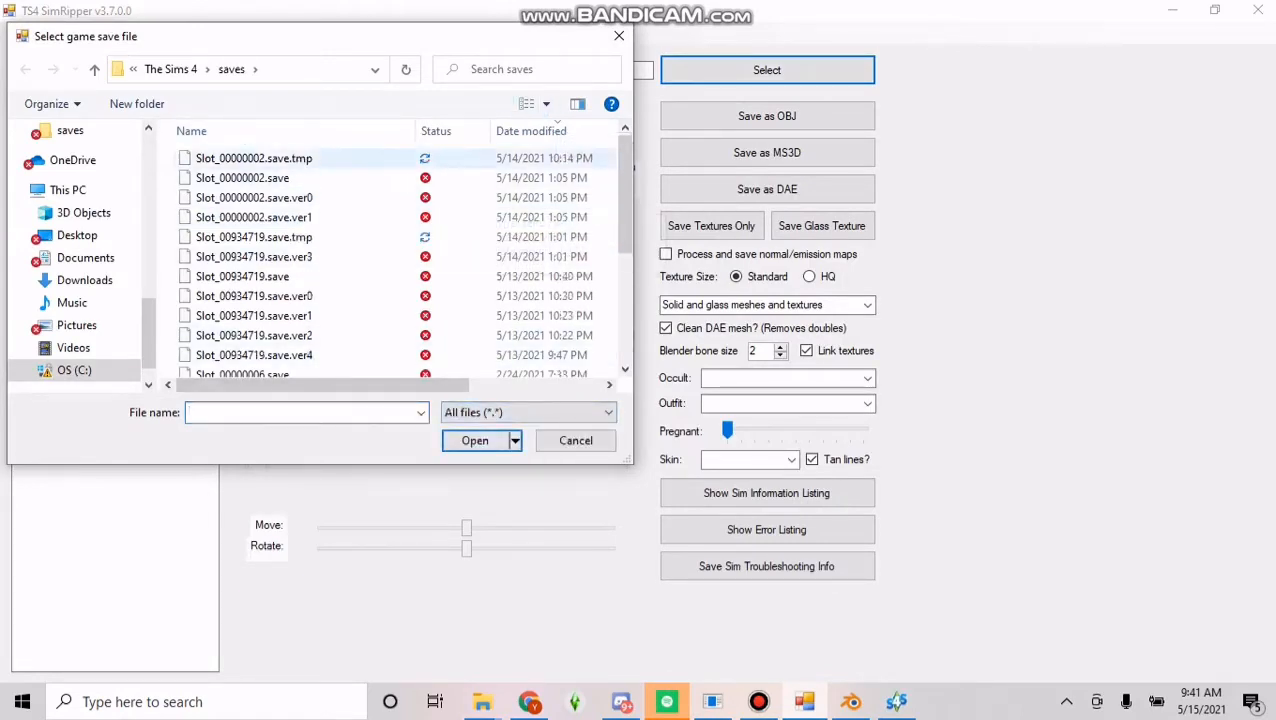
{"action": "double_click", "coordinate": [254, 158]}
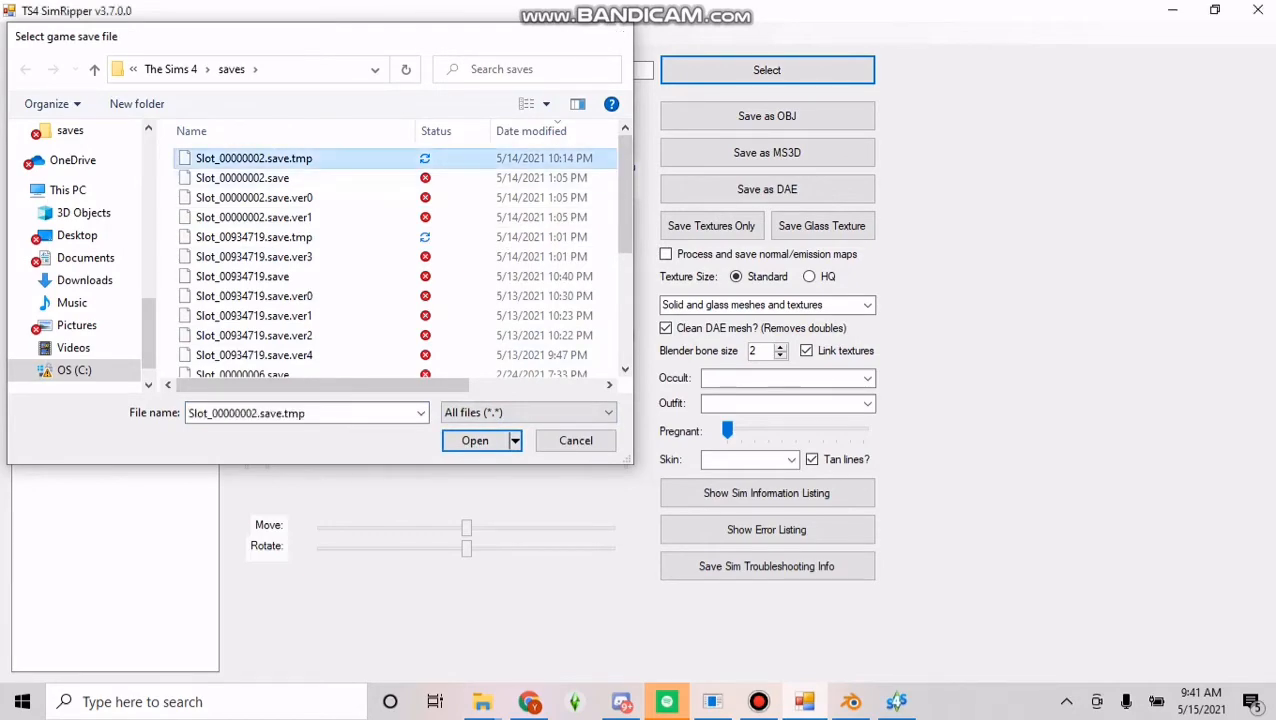
Exclude Animal, Male, Toddler, Child, Teen and Elder from the Sim list and select the Sim Honesty Goodman.
{"action": "scroll", "coordinate": [110, 487], "scroll_direction": "down", "scroll_amount": 6}
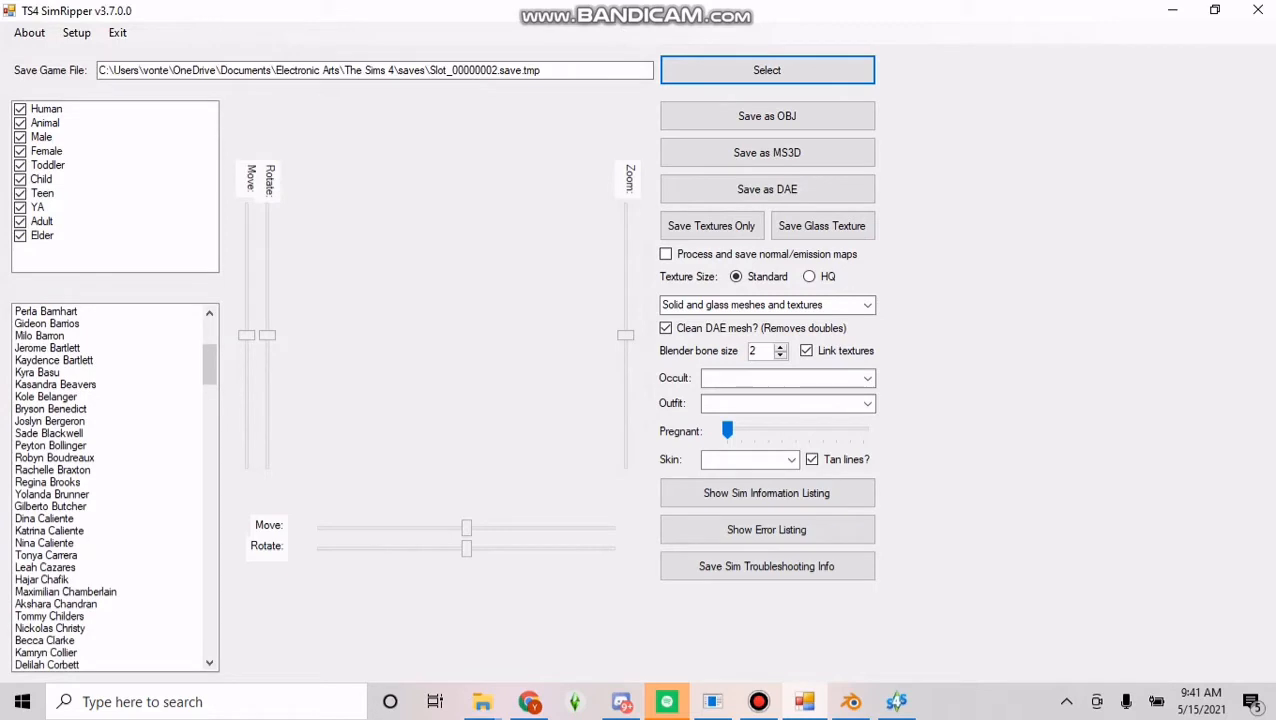
{"action": "scroll", "coordinate": [110, 487], "scroll_direction": "down", "scroll_amount": 15}
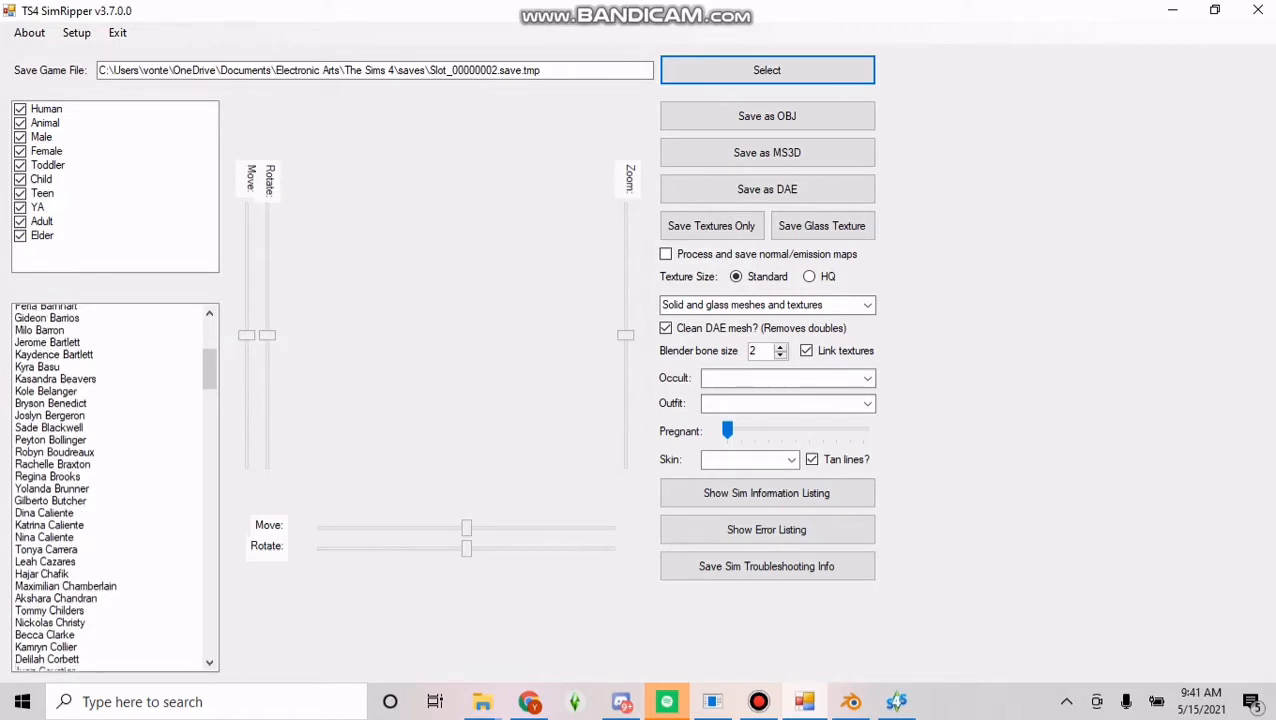
{"action": "scroll", "coordinate": [110, 487], "scroll_direction": "down", "scroll_amount": 8}
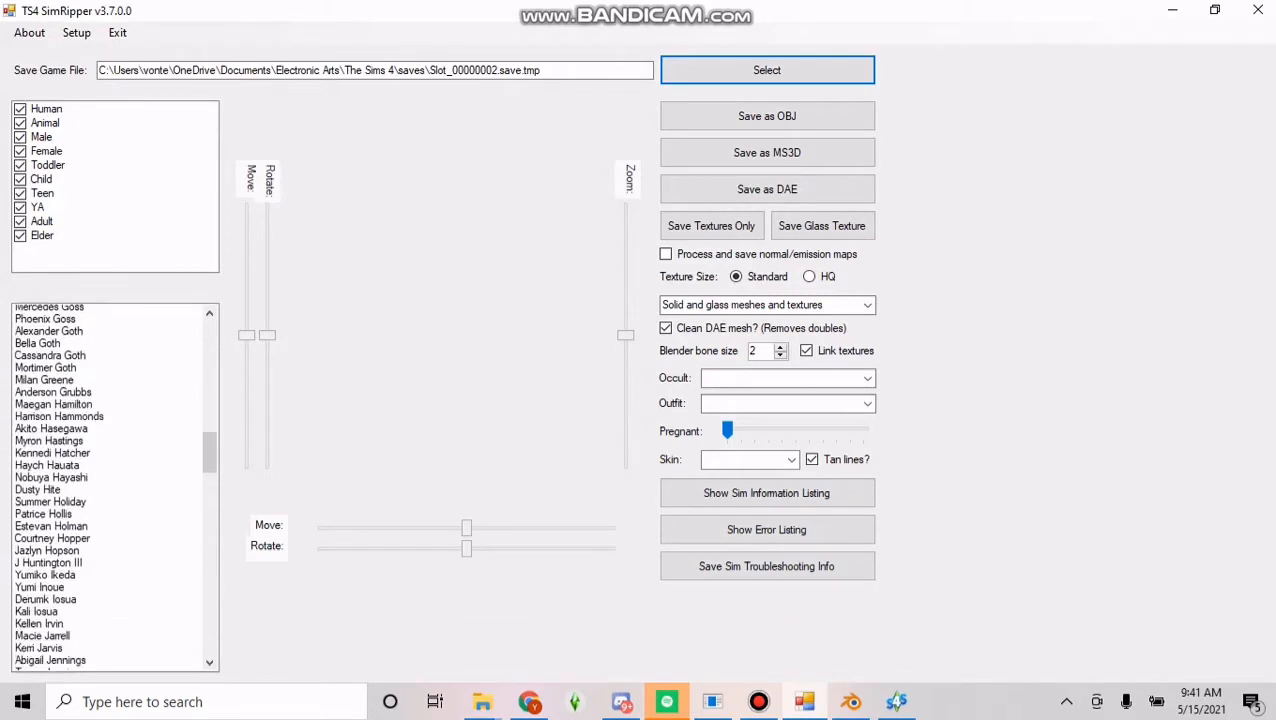
{"action": "scroll", "coordinate": [110, 487], "scroll_direction": "up", "scroll_amount": 3}
{"action": "scroll", "coordinate": [110, 487], "scroll_direction": "up", "scroll_amount": 20}
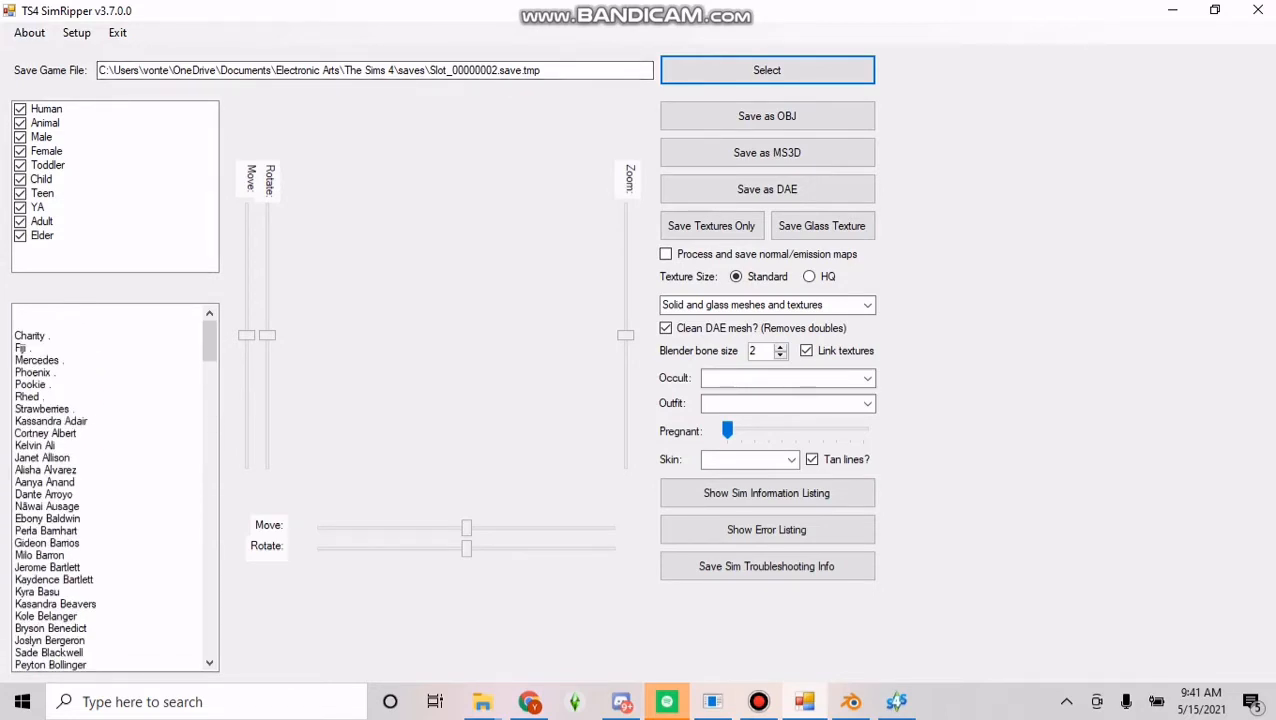
{"action": "left_click", "coordinate": [20, 123]}
{"action": "left_click", "coordinate": [20, 137]}
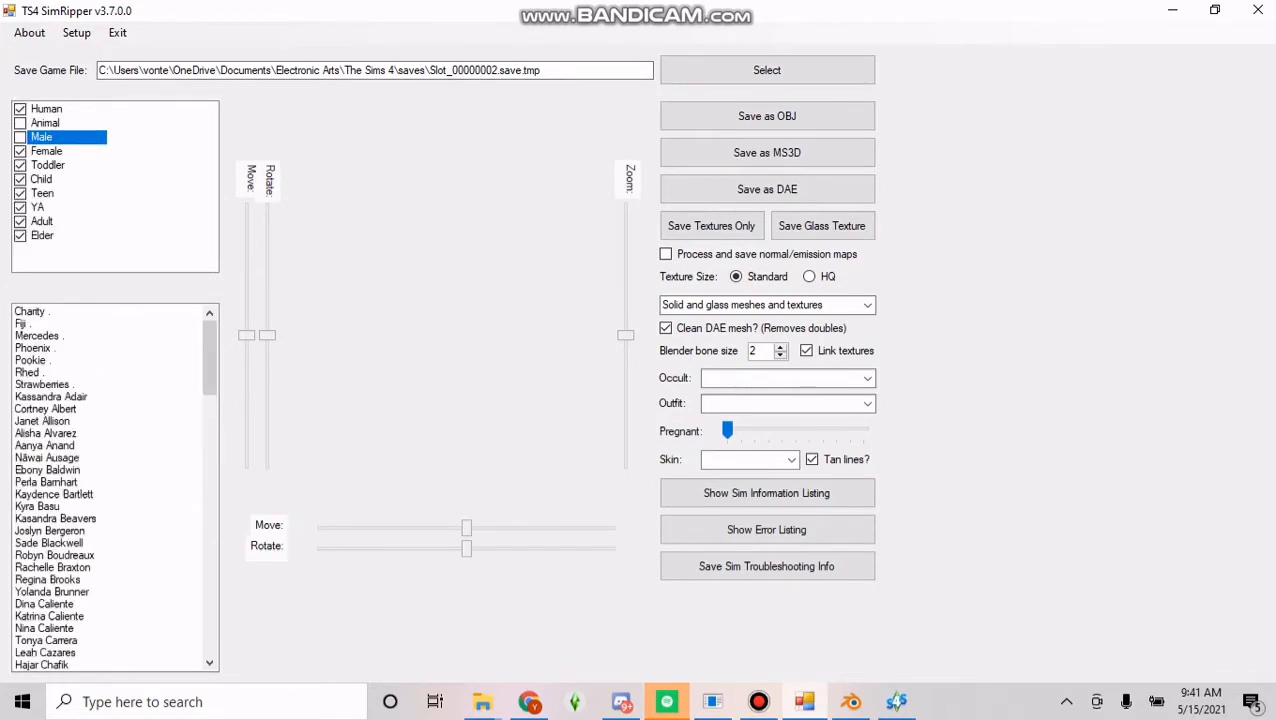
{"action": "left_click", "coordinate": [20, 165]}
{"action": "left_click", "coordinate": [20, 179]}
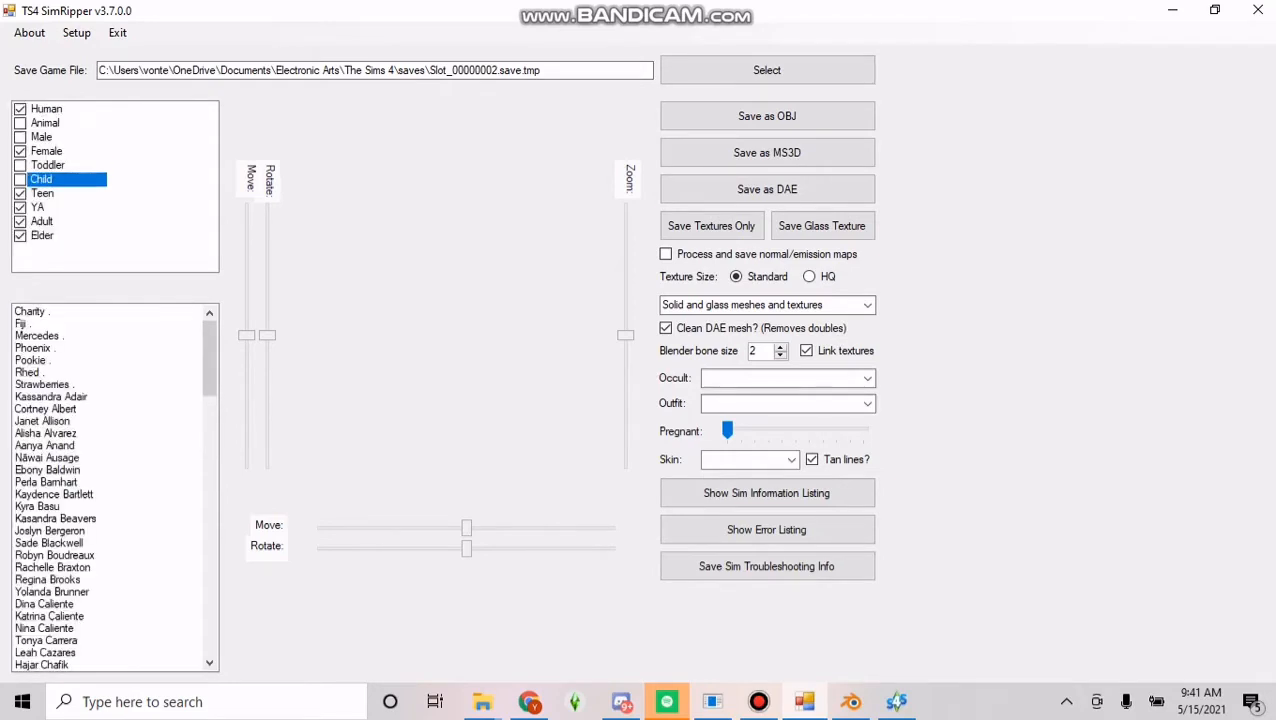
{"action": "left_click", "coordinate": [20, 193]}
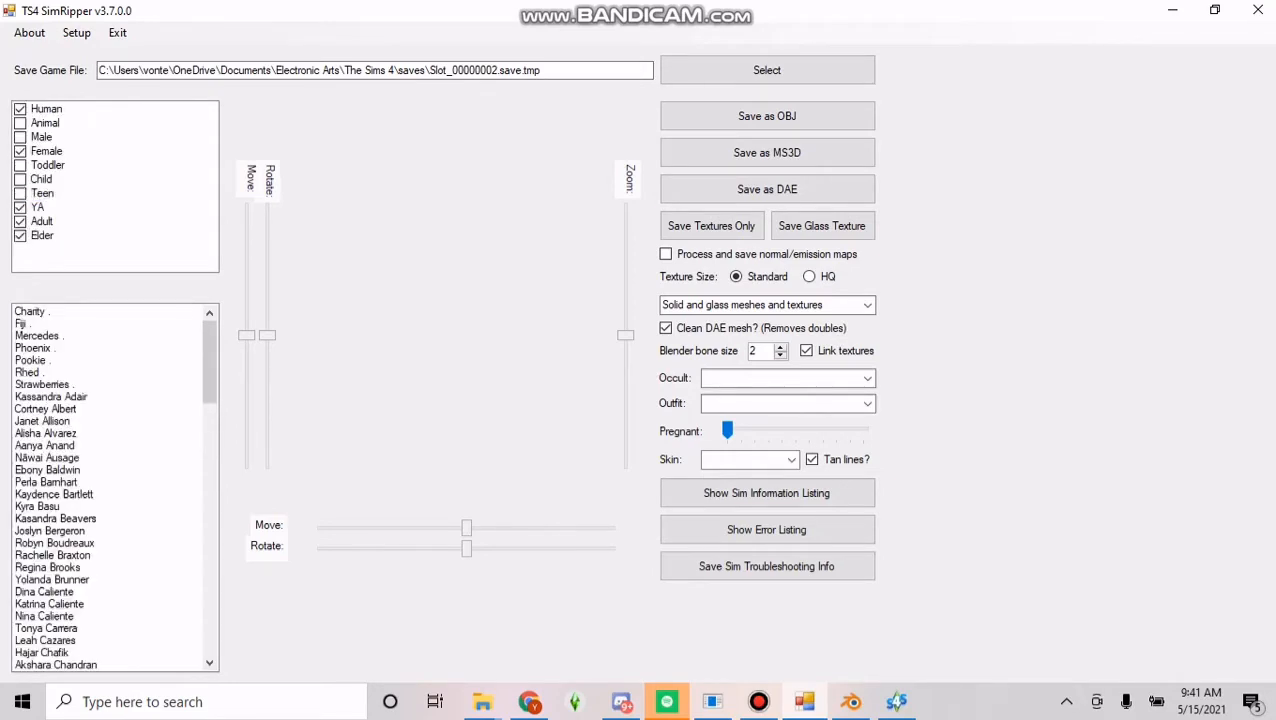
{"action": "left_click", "coordinate": [20, 235]}
{"action": "left_click", "coordinate": [56, 555]}
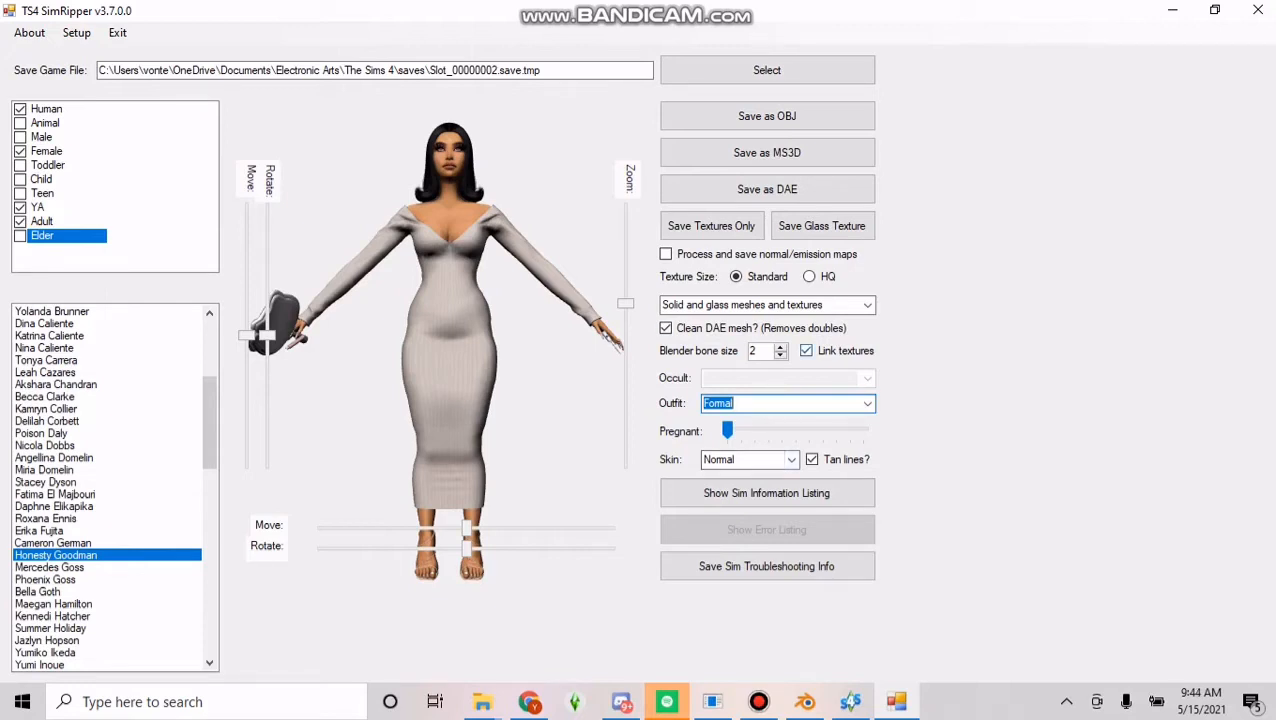
Try the Single mesh and texture export option and restore Solid and glass meshes and textures.
{"action": "left_click", "coordinate": [866, 305]}
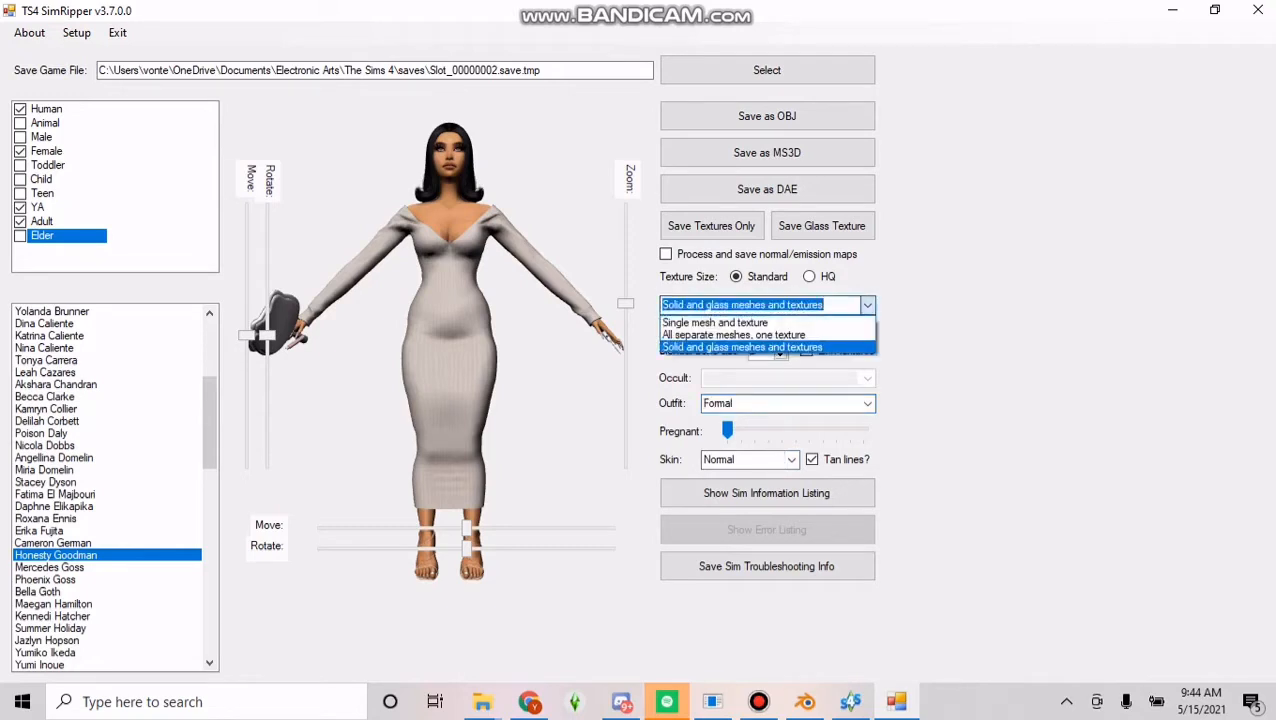
{"action": "left_click", "coordinate": [714, 322]}
{"action": "left_click", "coordinate": [866, 305]}
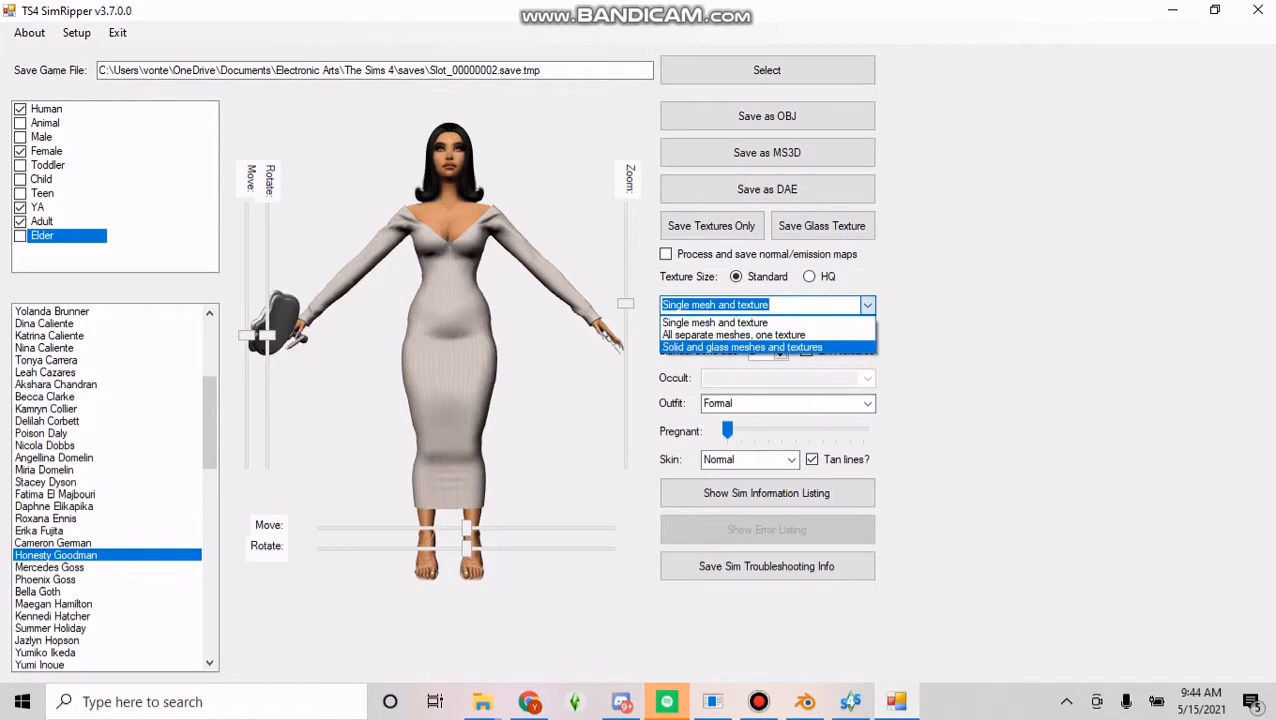
{"action": "left_click", "coordinate": [742, 347]}
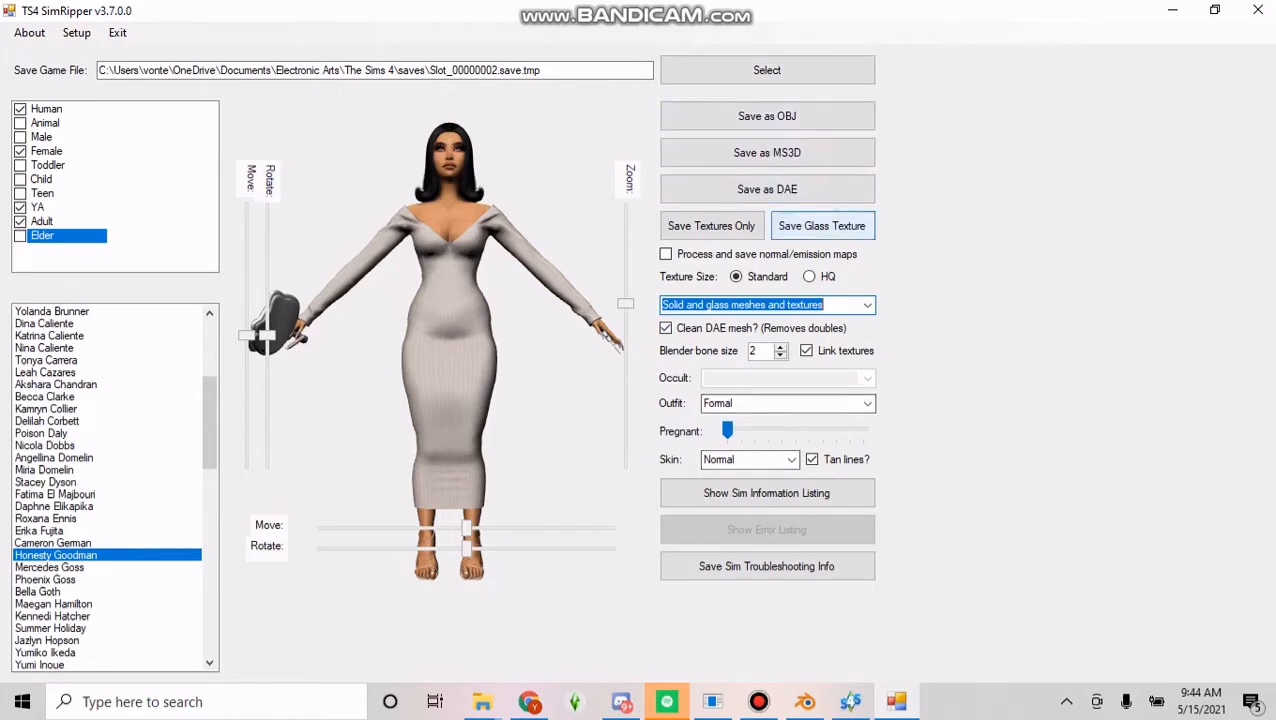
Save the Sim as a Collada DAE file named HonestyGoodman2 in the Documents BLENDER RIGS folder.
{"action": "left_click", "coordinate": [767, 189]}
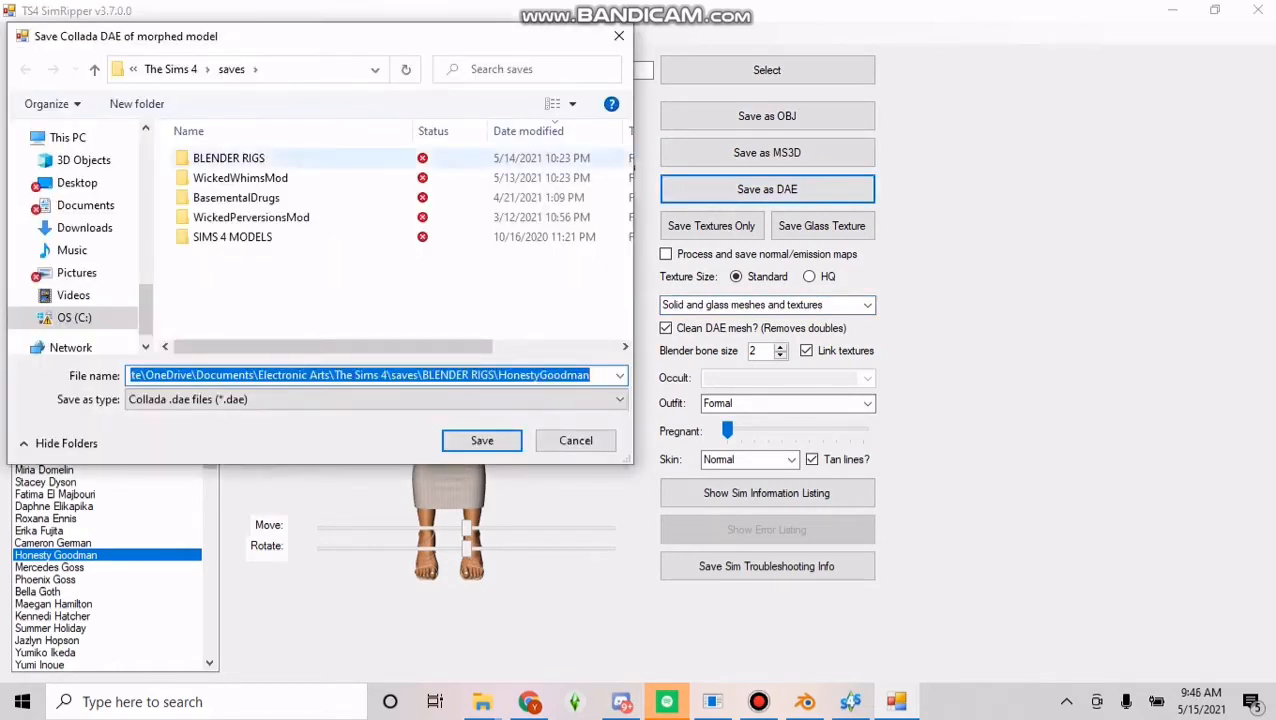
{"action": "scroll", "coordinate": [80, 265], "scroll_direction": "up", "scroll_amount": 4}
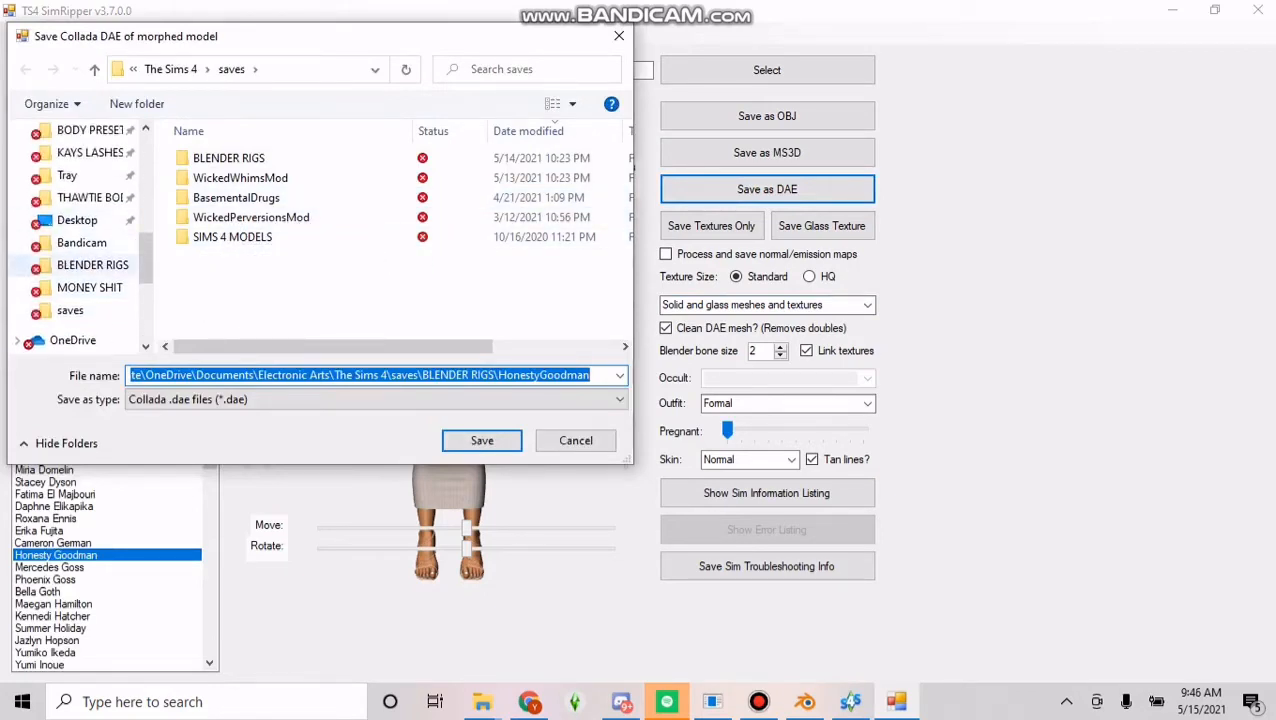
{"action": "left_click", "coordinate": [92, 265]}
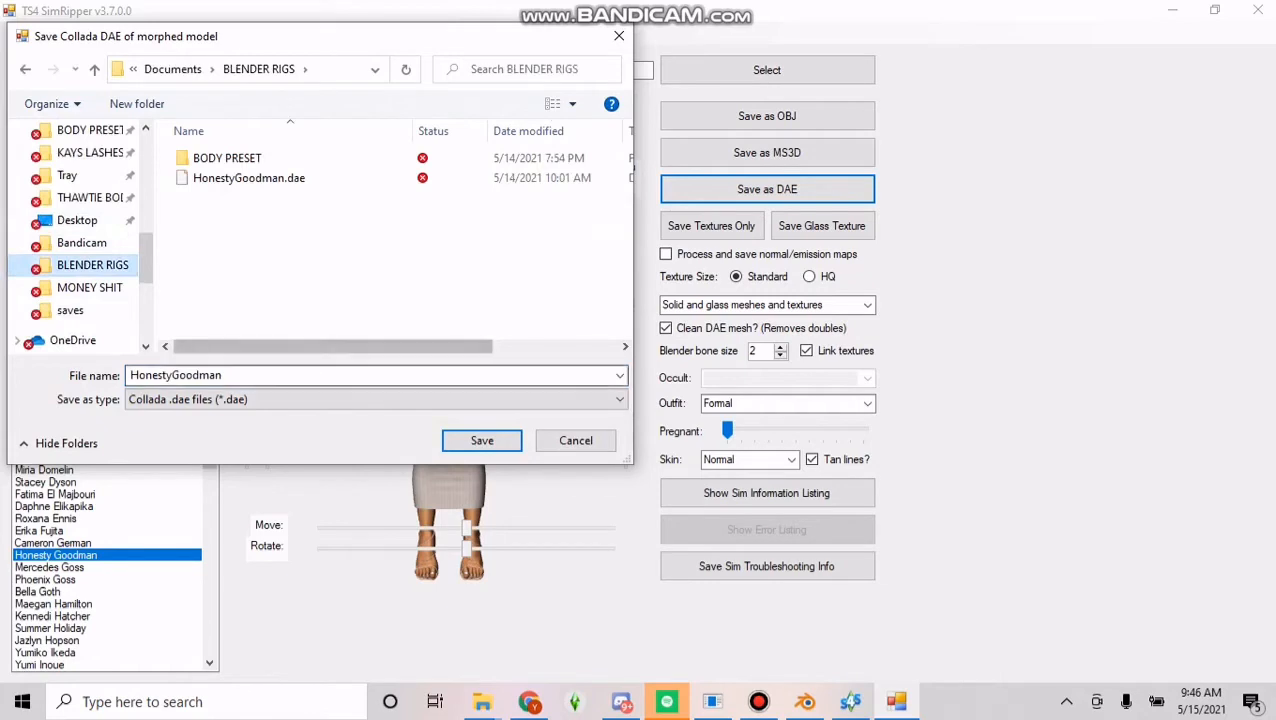
{"action": "left_click", "coordinate": [176, 375]}
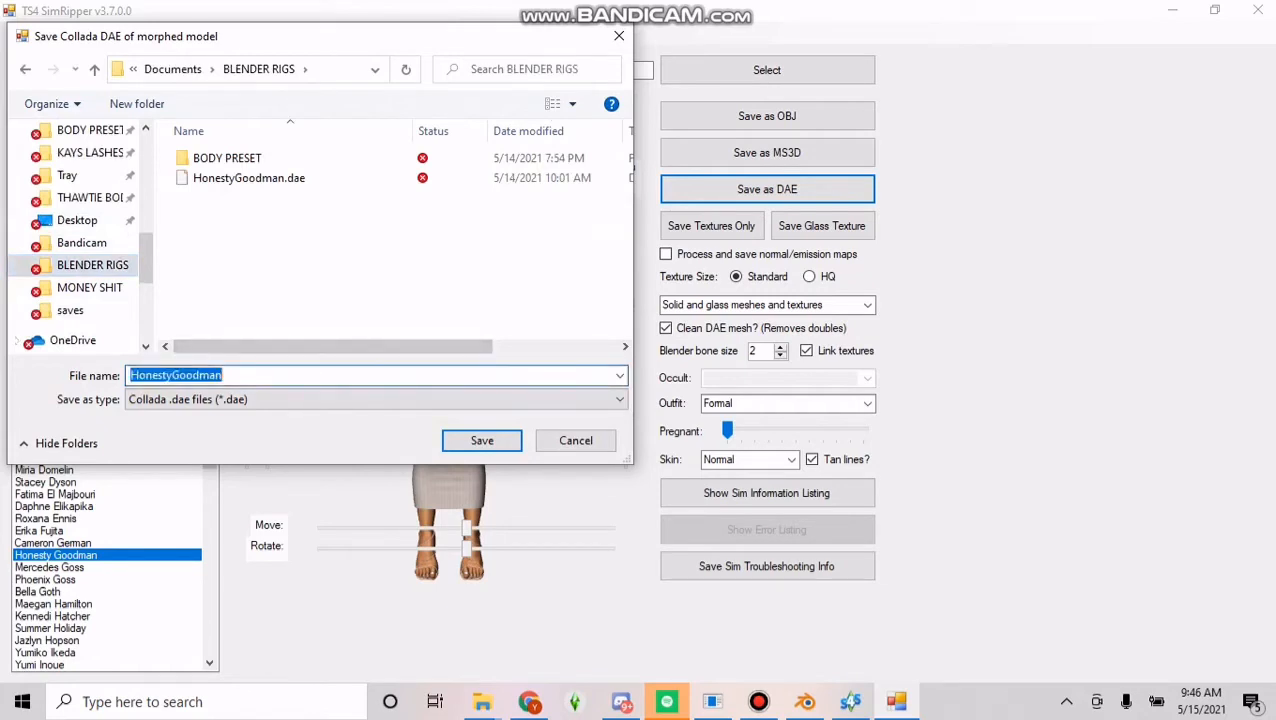
{"action": "left_click", "coordinate": [222, 375]}
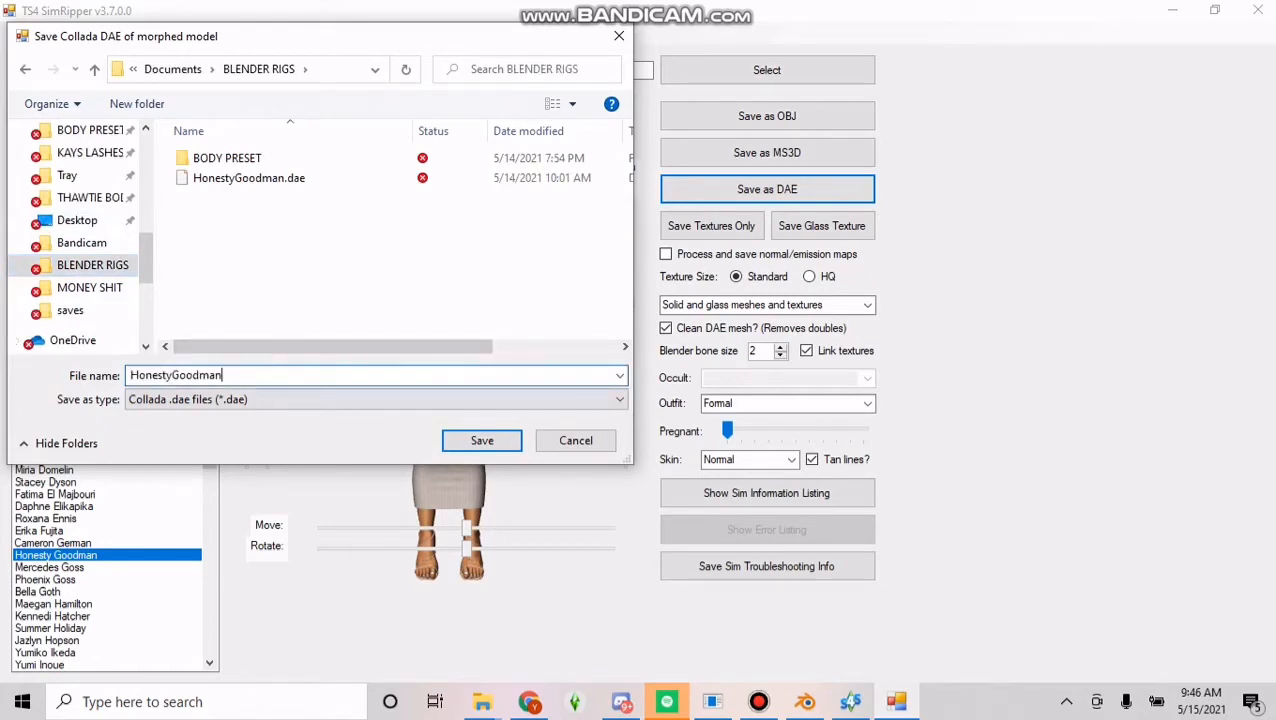
{"action": "type", "text": "4"}
{"action": "key", "text": "BackSpace"}
{"action": "type", "text": "2"}
{"action": "key", "text": "Return"}
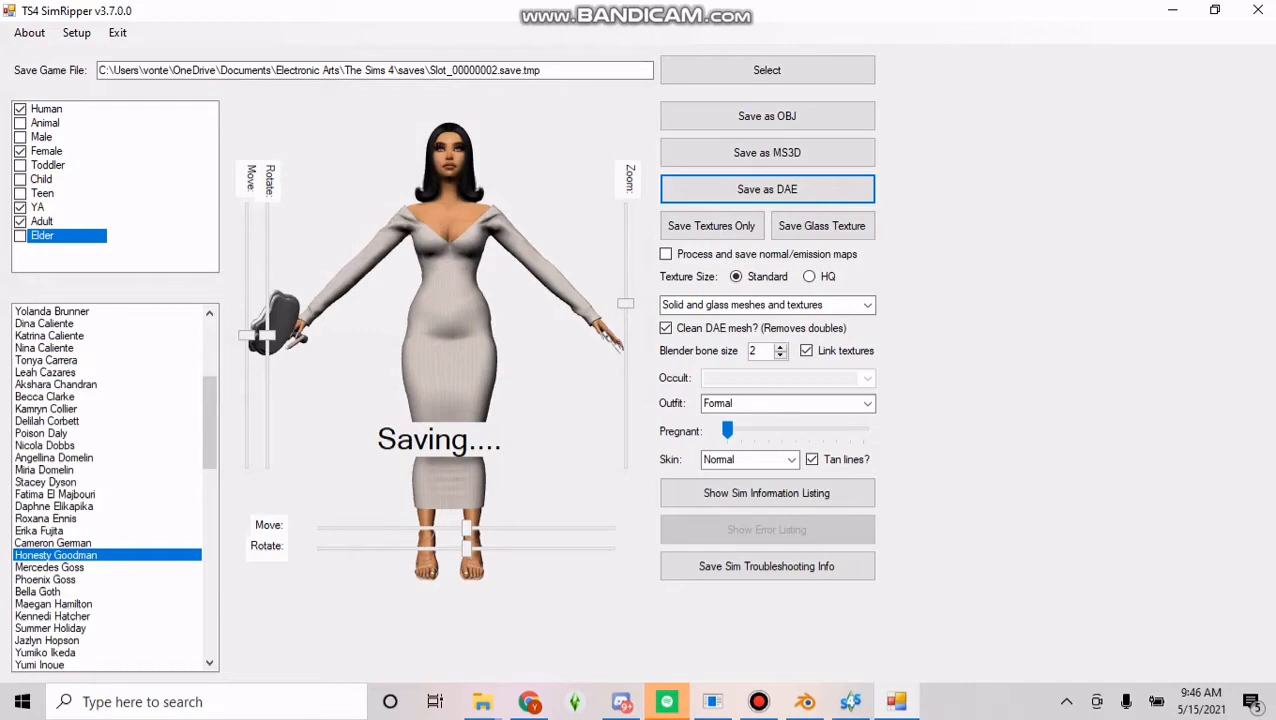
Open a maximized File Explorer window and check the BLENDER RIGS folder and its BODY PRESET subfolder for the exported files.
{"action": "mouse_move", "coordinate": [482, 701]}
{"action": "left_click", "coordinate": [560, 625]}
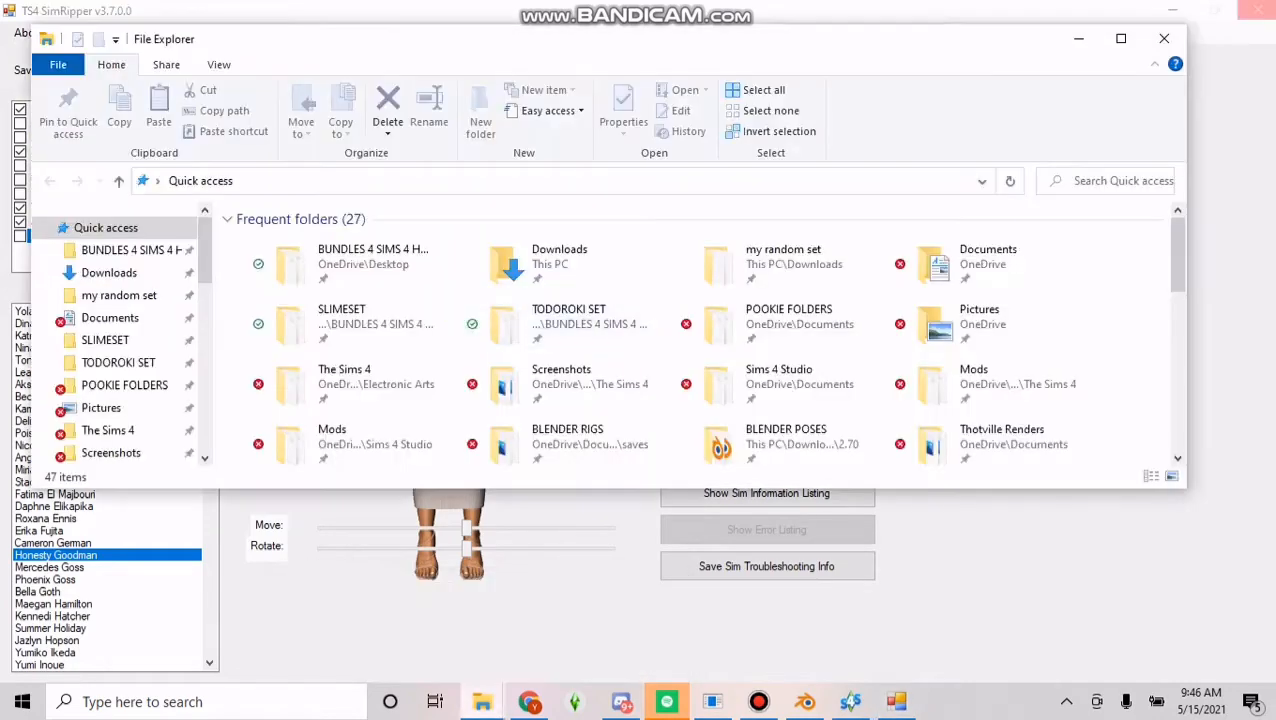
{"action": "left_click", "coordinate": [1121, 38]}
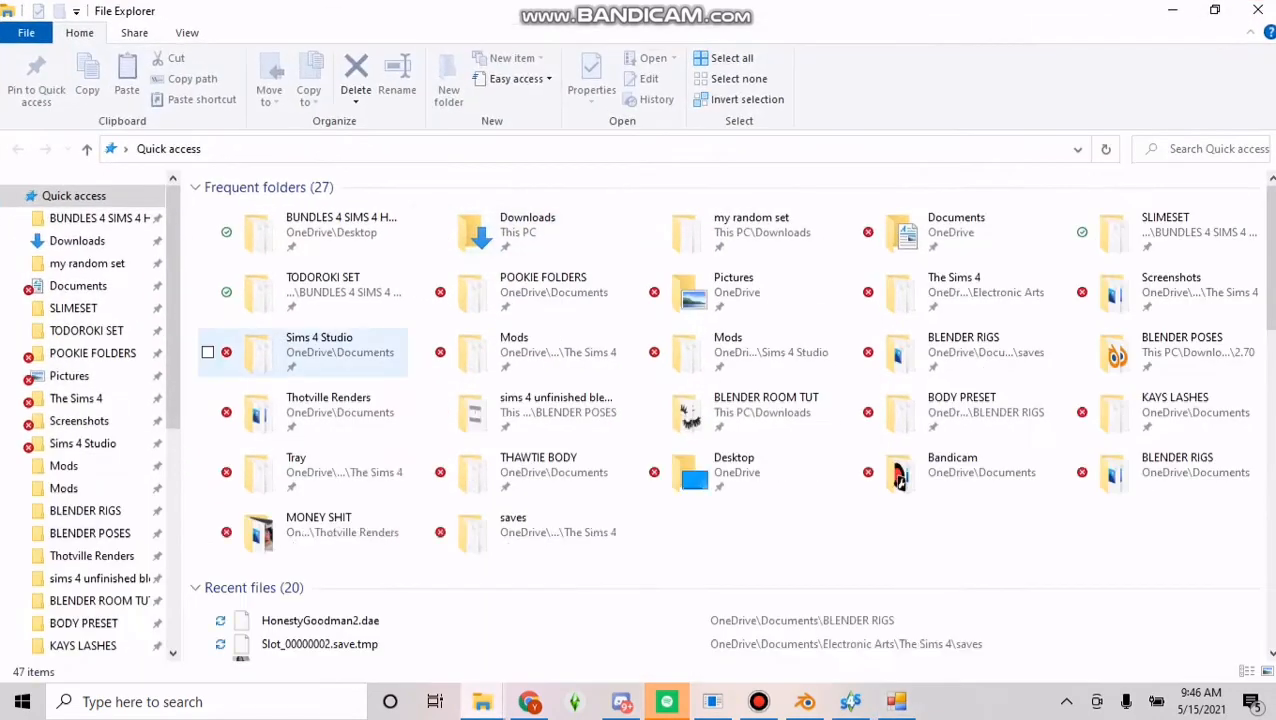
{"action": "scroll", "coordinate": [100, 410], "scroll_direction": "down", "scroll_amount": 3}
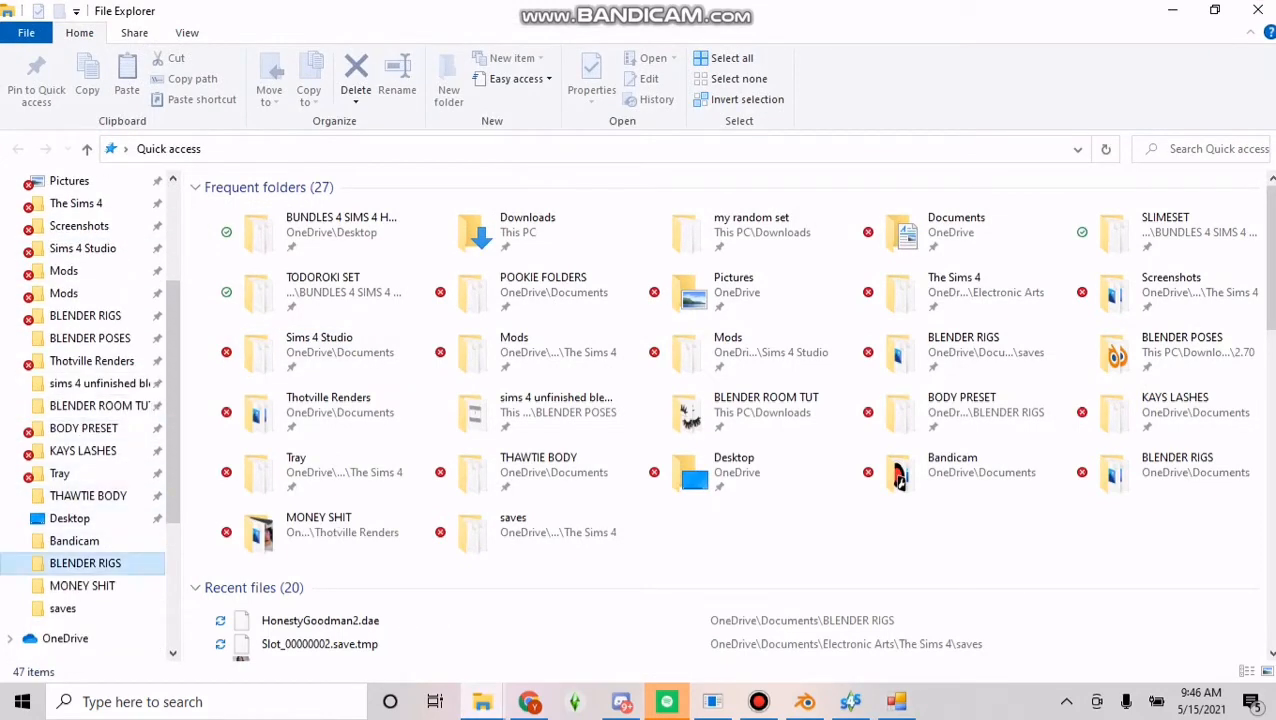
{"action": "left_click", "coordinate": [85, 563]}
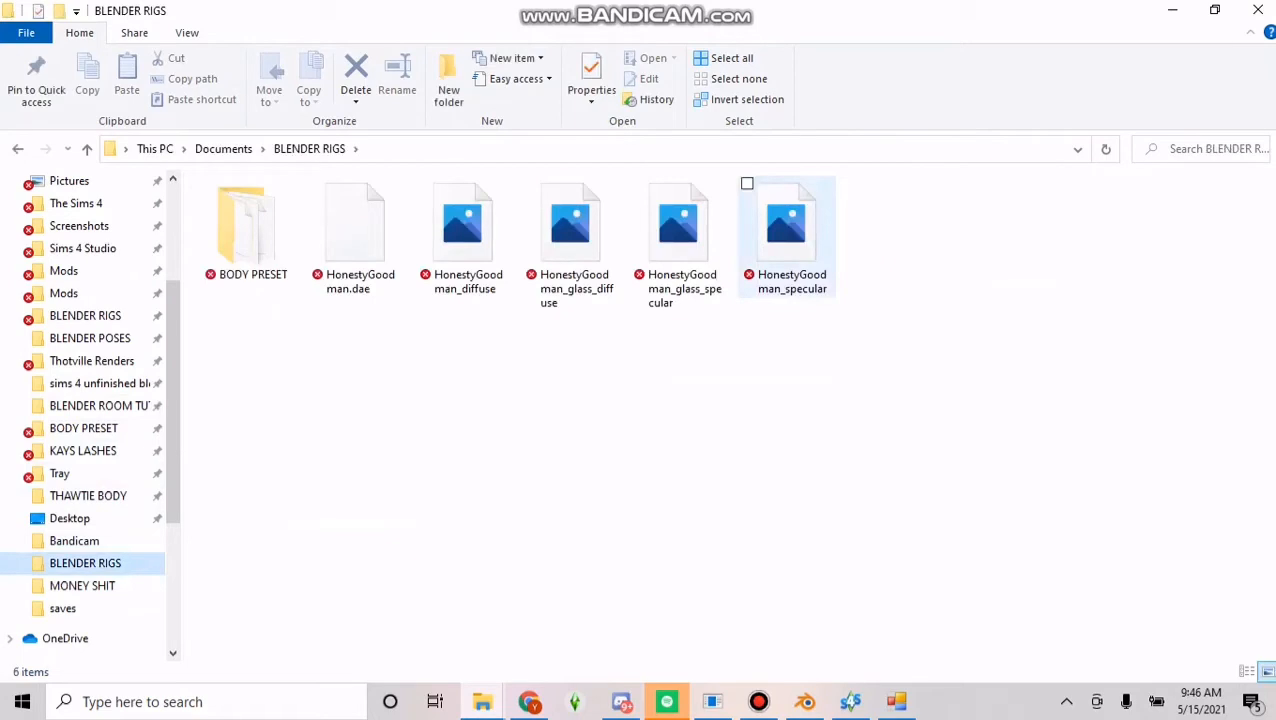
{"action": "double_click", "coordinate": [245, 245]}
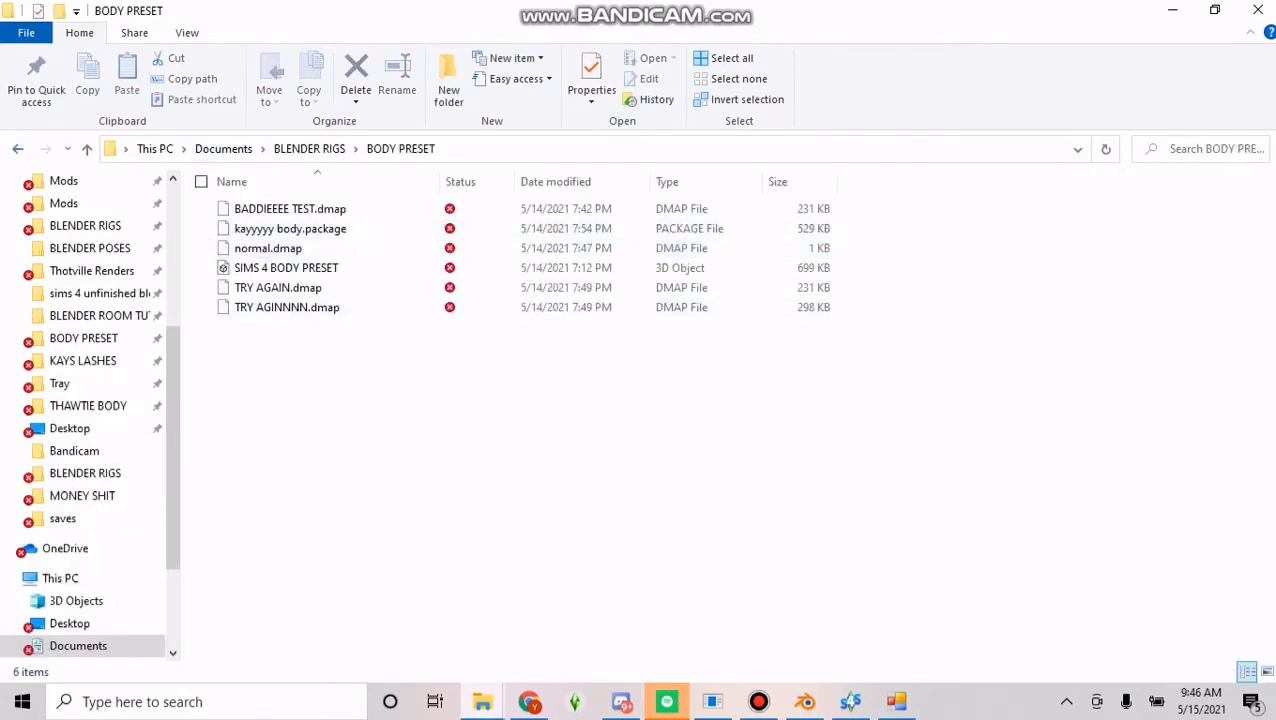
{"action": "key", "text": "alt+Left"}
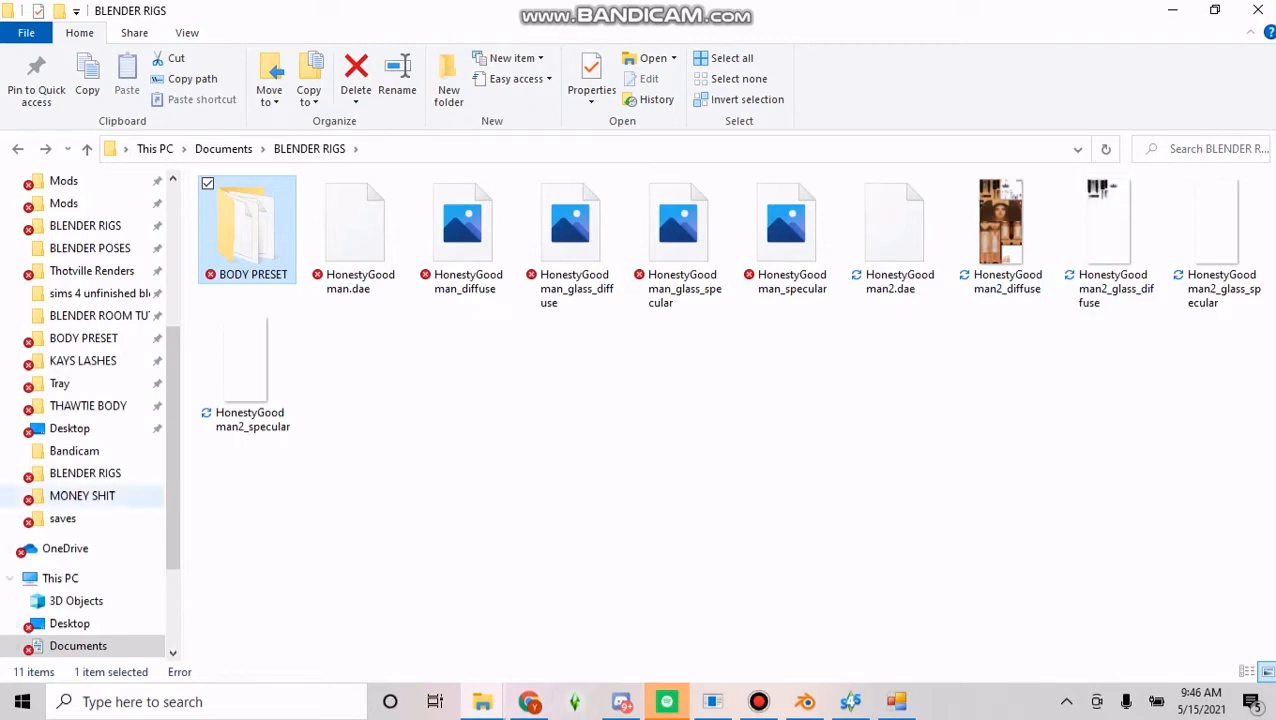
Browse The Sims 4 Mods folder and try searching it for "po", clearing the search text again.
{"action": "scroll", "coordinate": [75, 480], "scroll_direction": "up", "scroll_amount": 1}
{"action": "scroll", "coordinate": [75, 473], "scroll_direction": "up", "scroll_amount": 2}
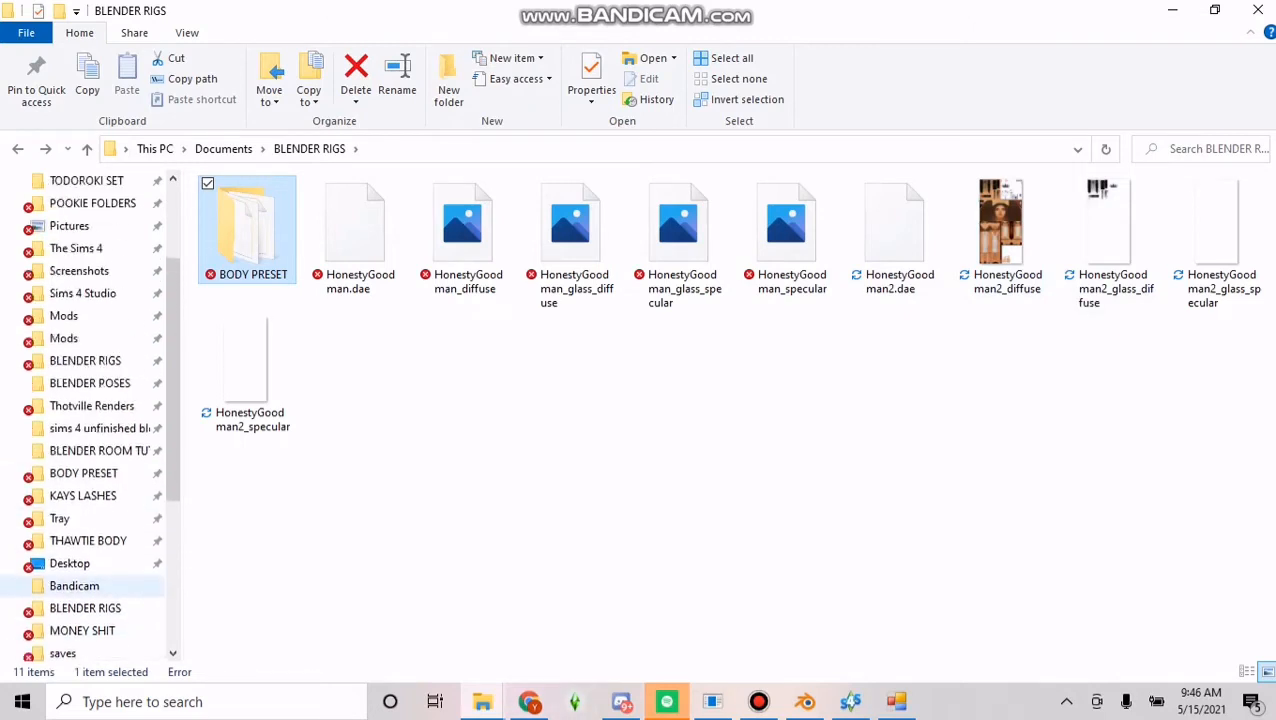
{"action": "left_click", "coordinate": [63, 315]}
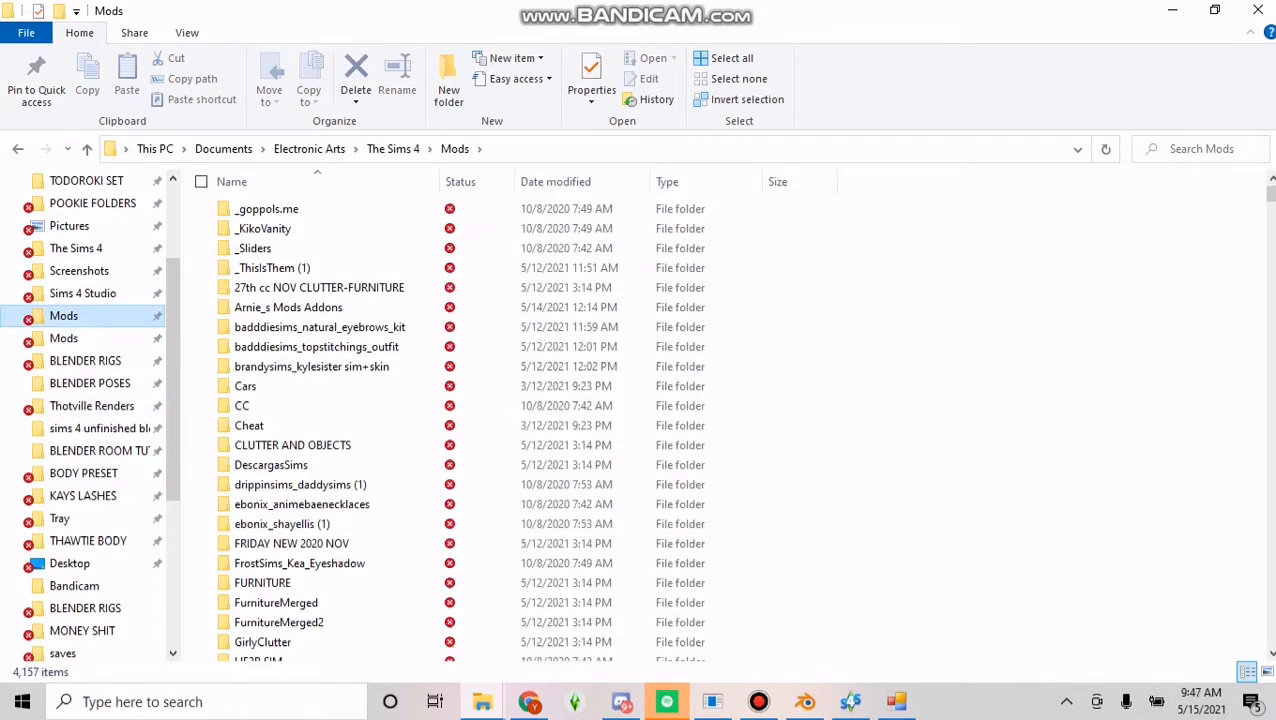
{"action": "scroll", "coordinate": [330, 272], "scroll_direction": "down", "scroll_amount": 20}
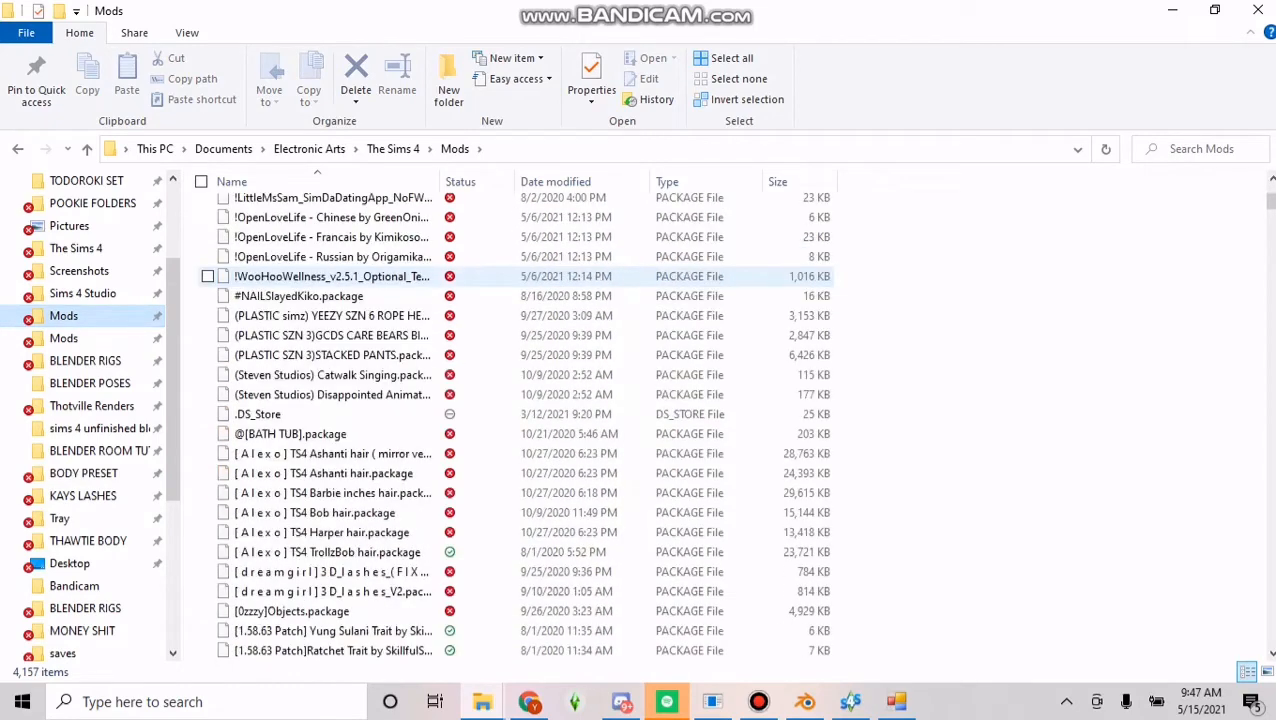
{"action": "scroll", "coordinate": [330, 280], "scroll_direction": "up", "scroll_amount": 8}
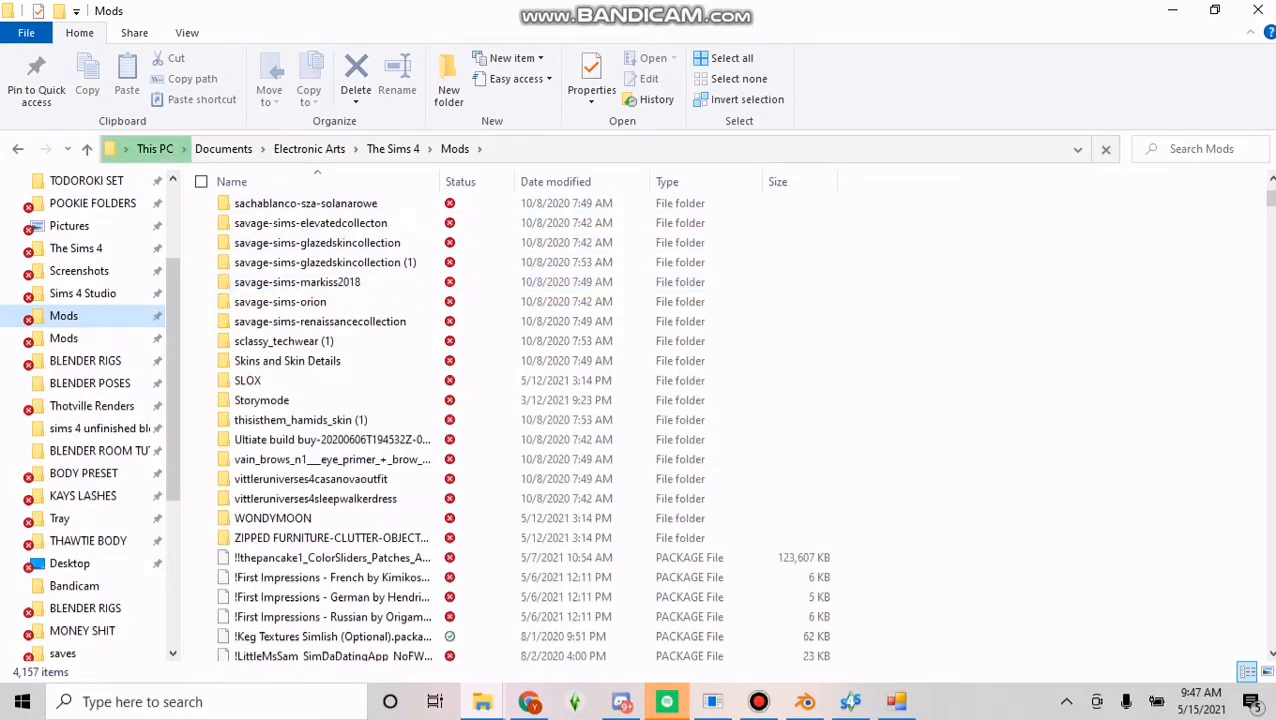
{"action": "left_click", "coordinate": [1200, 149]}
{"action": "type", "text": "p"}
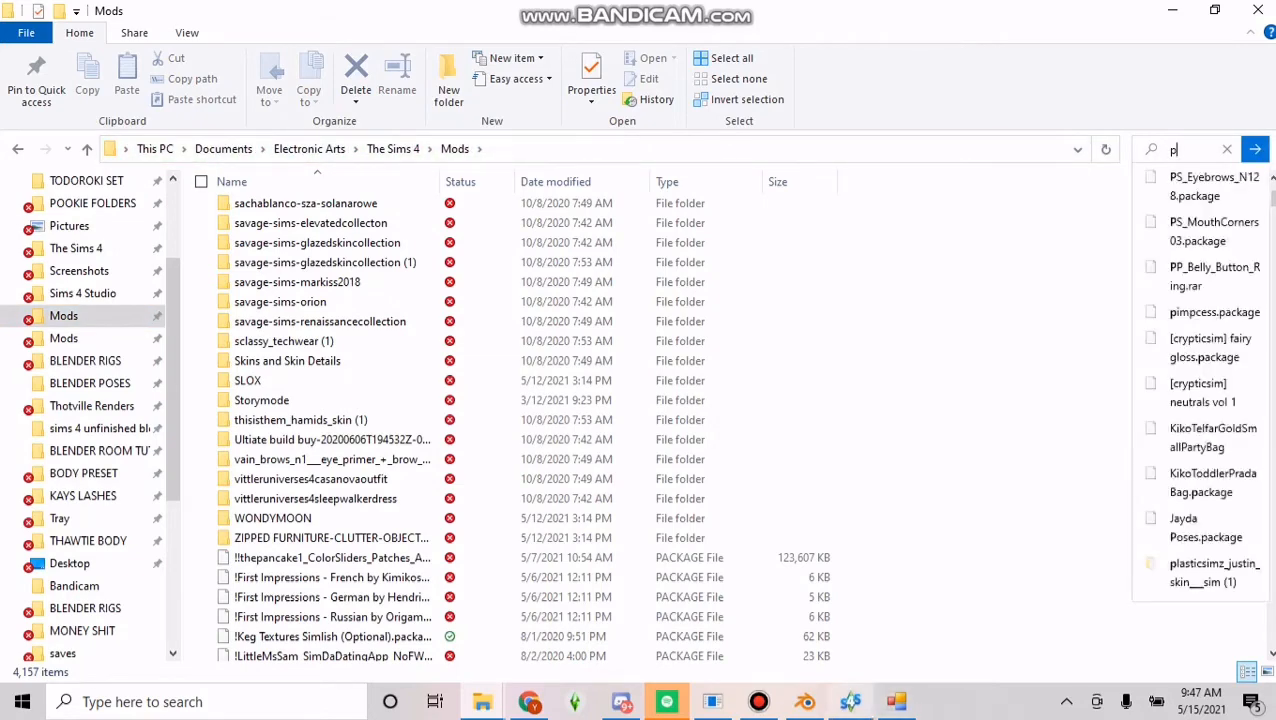
{"action": "type", "text": "o"}
{"action": "key", "text": "BackSpace"}
{"action": "key", "text": "BackSpace"}
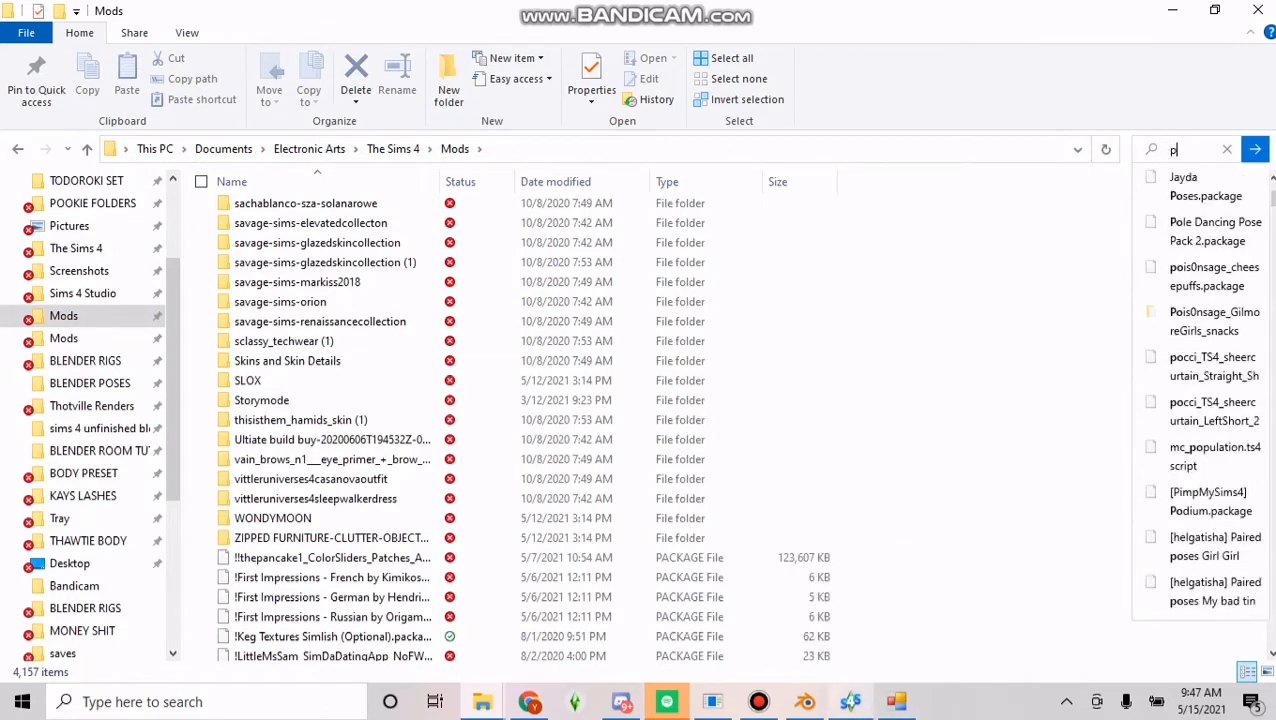
Switch to Sims 4 Studio and browse to The Sims 4 Mods folder to choose a project package.
{"action": "left_click", "coordinate": [850, 701]}
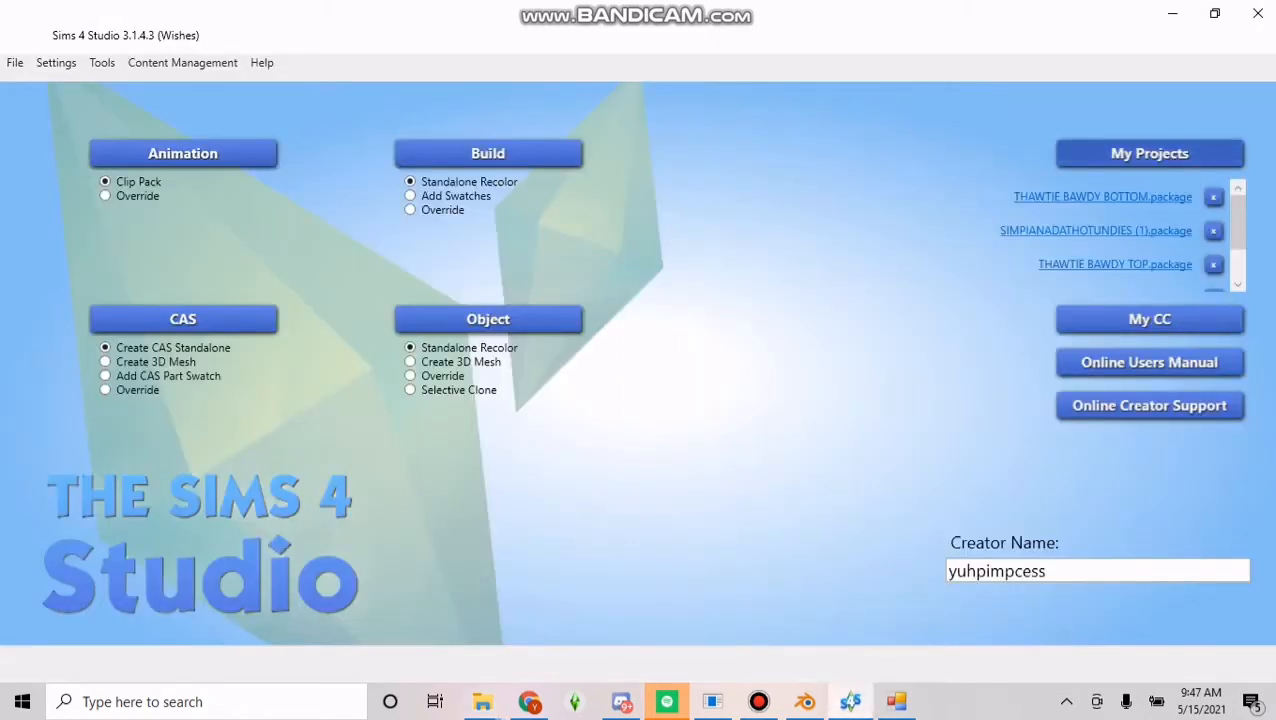
{"action": "left_click", "coordinate": [1149, 153]}
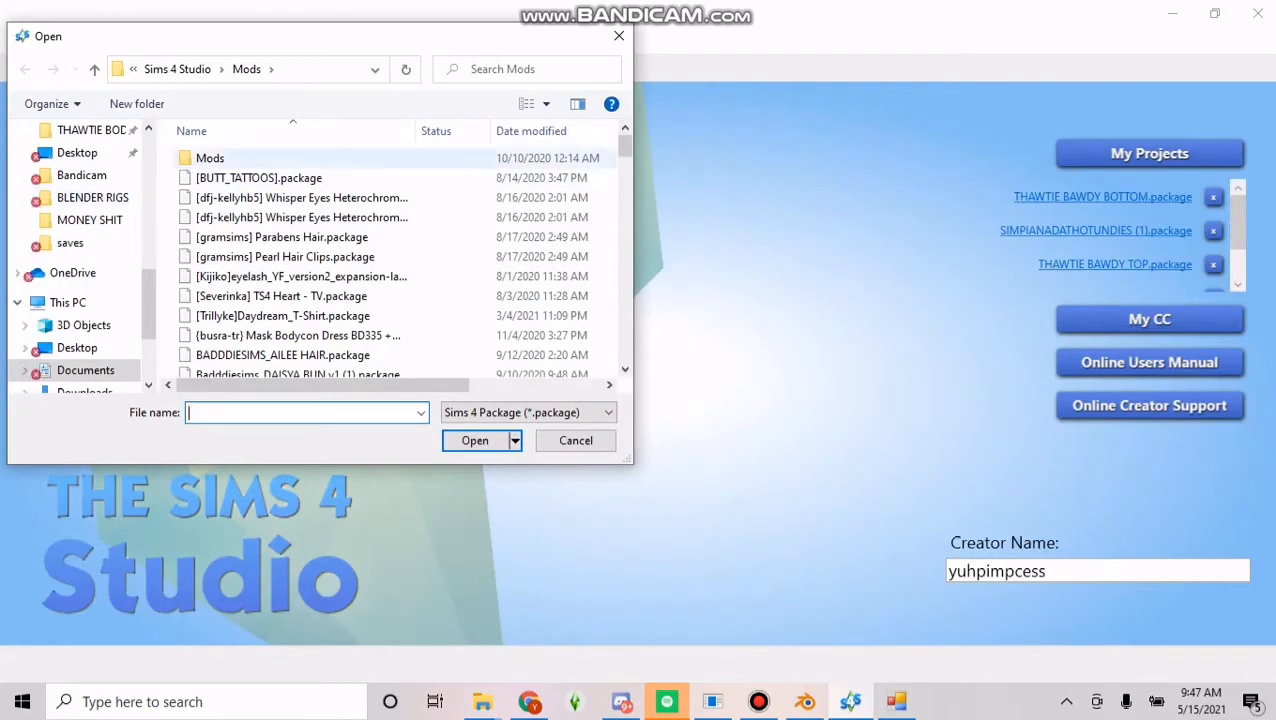
{"action": "scroll", "coordinate": [80, 265], "scroll_direction": "up", "scroll_amount": 3}
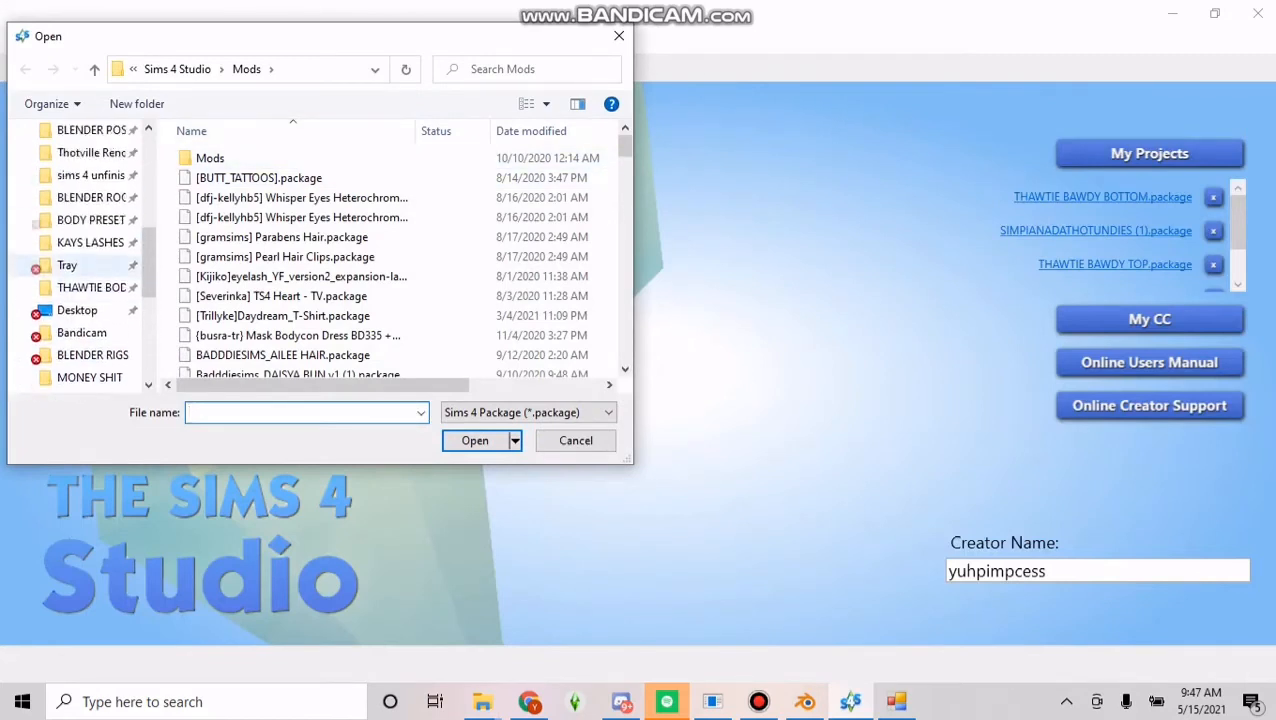
{"action": "scroll", "coordinate": [80, 255], "scroll_direction": "up", "scroll_amount": 1}
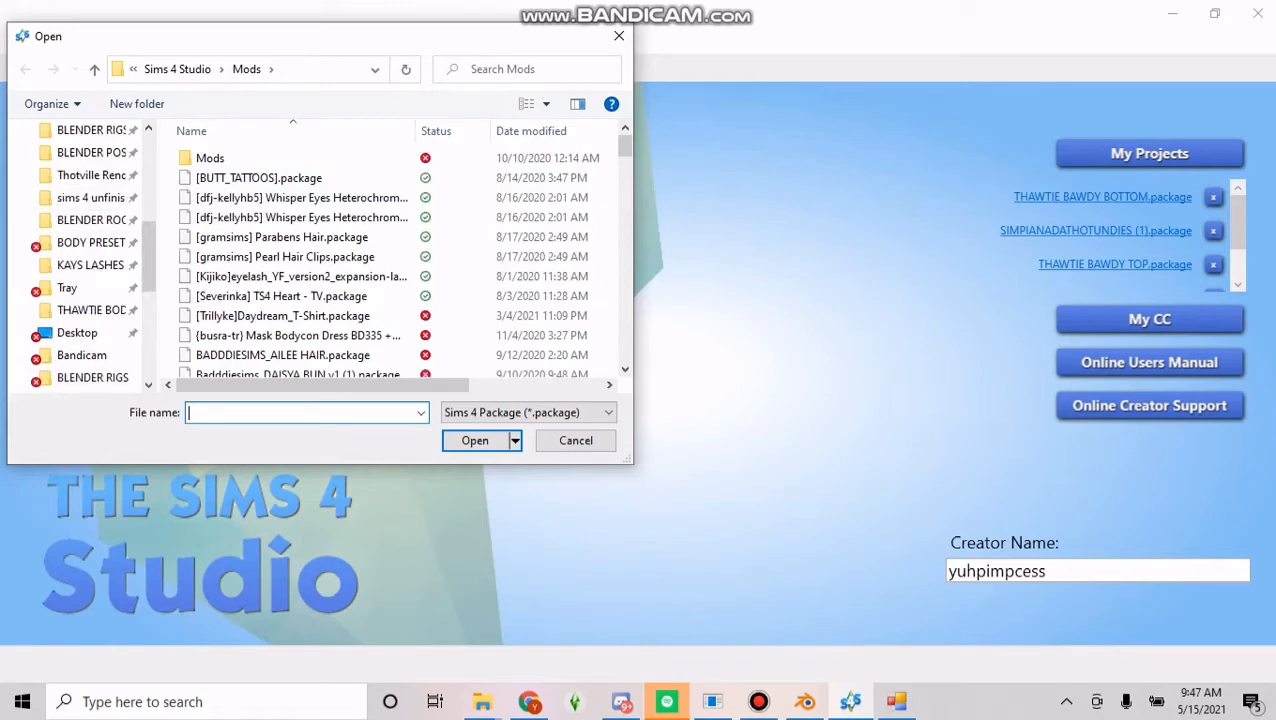
{"action": "scroll", "coordinate": [80, 255], "scroll_direction": "up", "scroll_amount": 2}
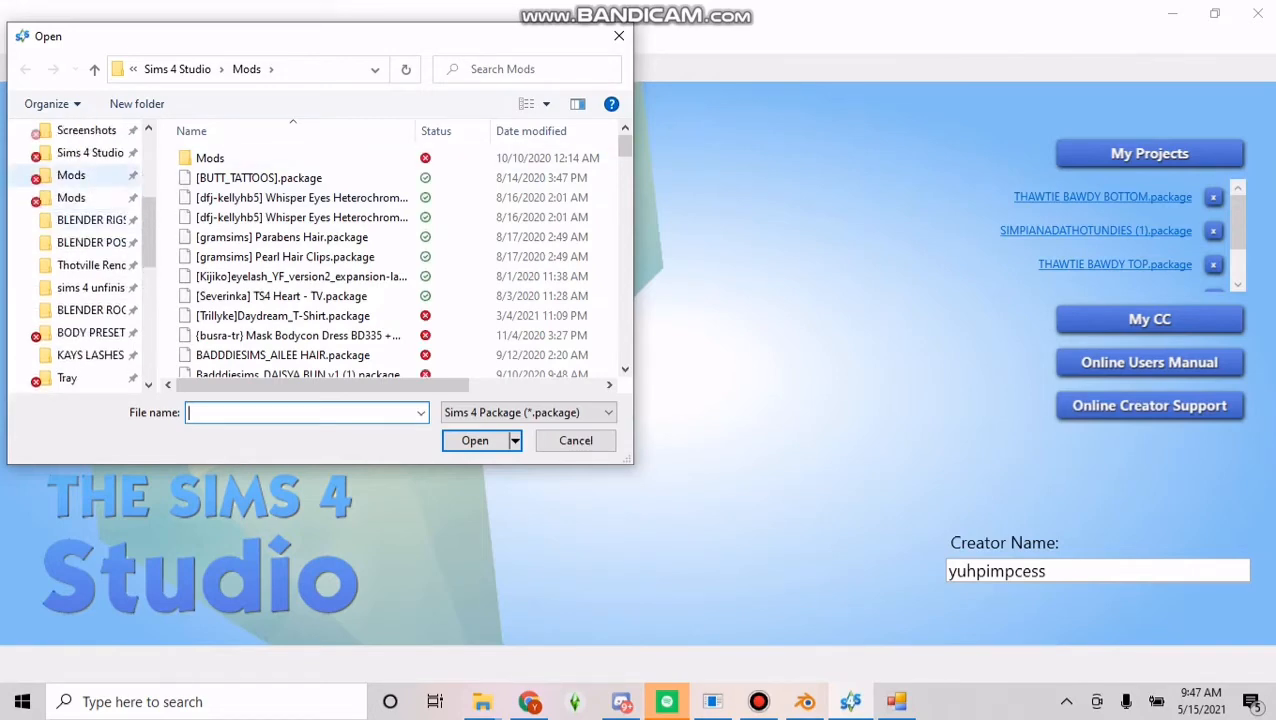
{"action": "left_click", "coordinate": [71, 175]}
Search the Mods folder for "pose" and "kiko" and open KikoWonderlandLipGlossAnimation.package.
{"action": "left_click", "coordinate": [503, 70]}
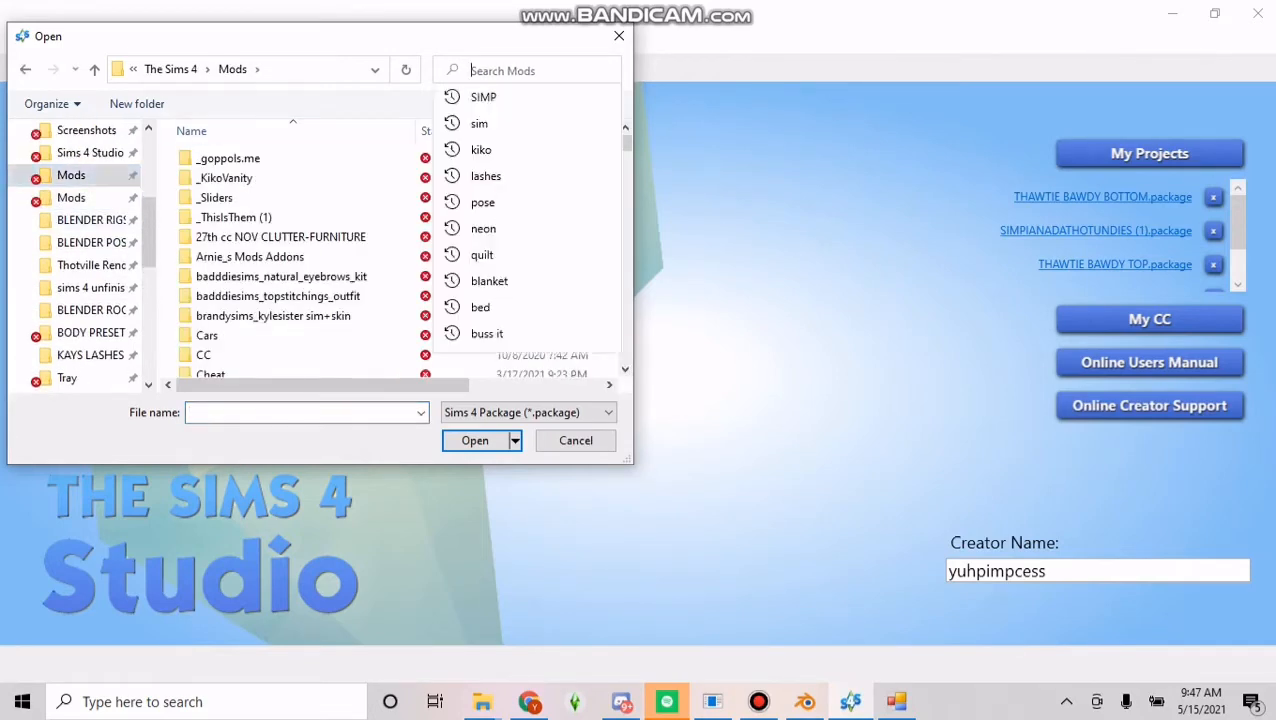
{"action": "type", "text": "pose"}
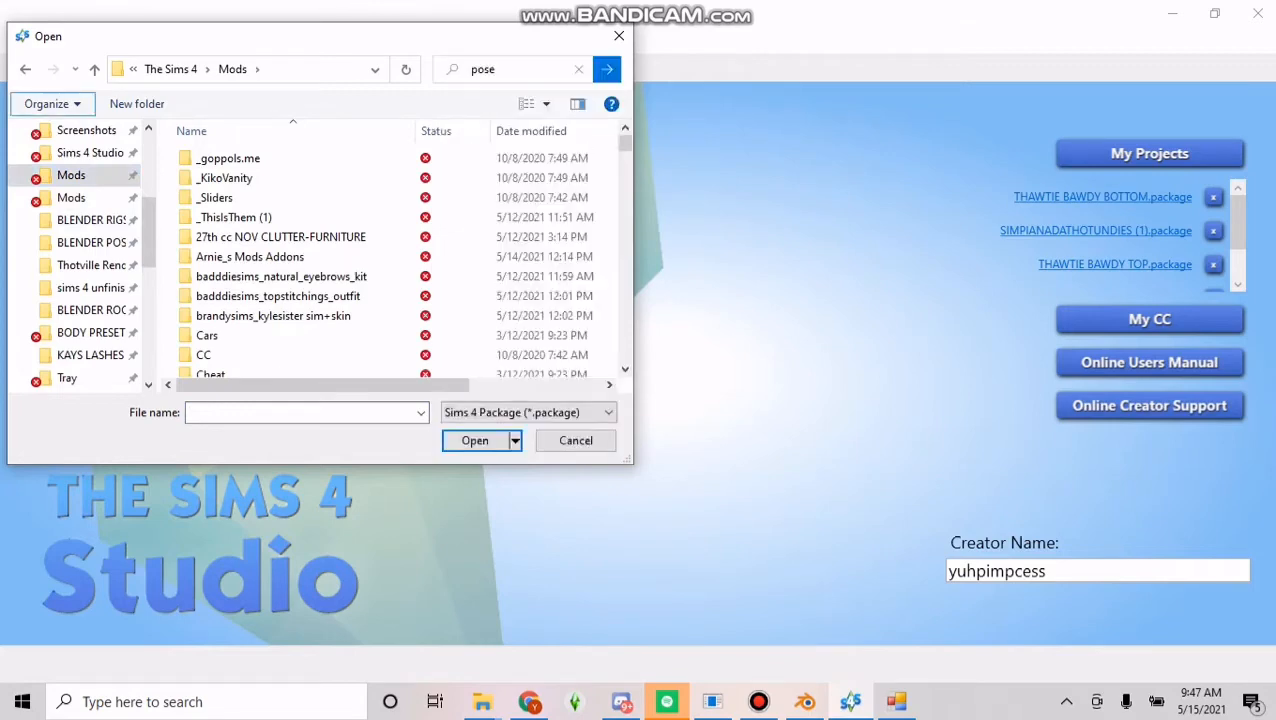
{"action": "scroll", "coordinate": [391, 234], "scroll_direction": "down", "scroll_amount": 7}
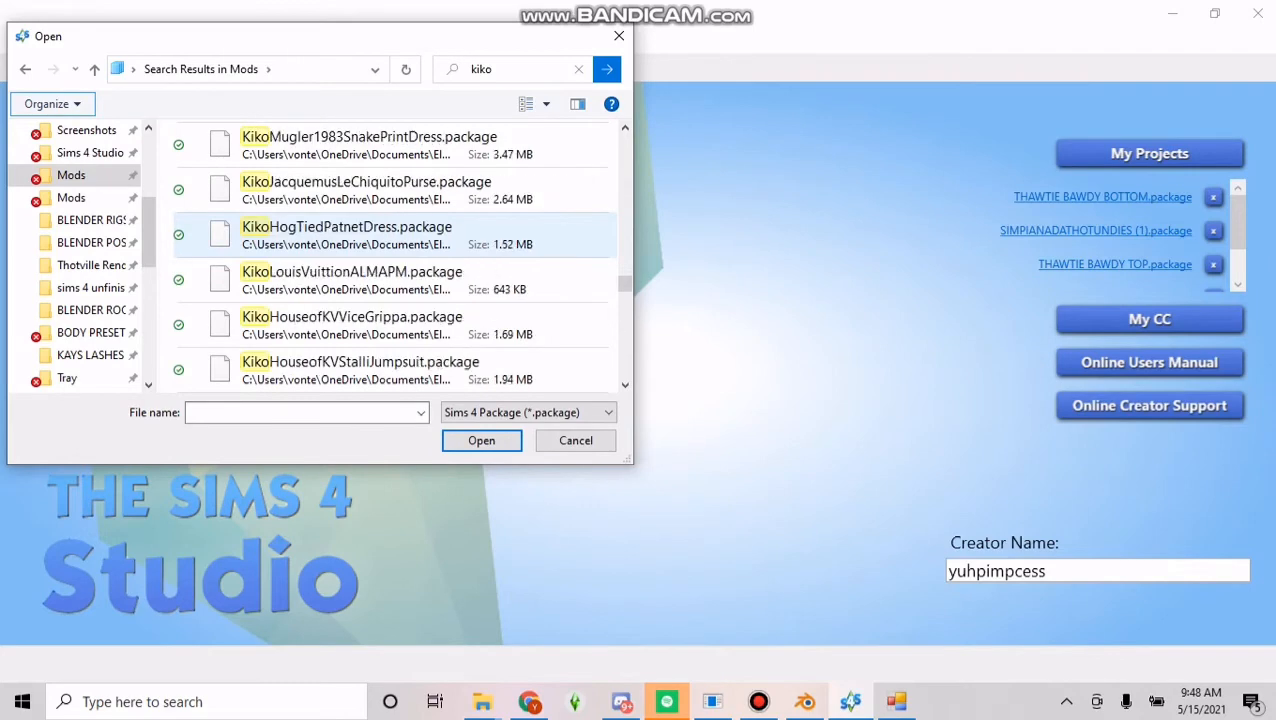
{"action": "scroll", "coordinate": [488, 232], "scroll_direction": "down", "scroll_amount": 2}
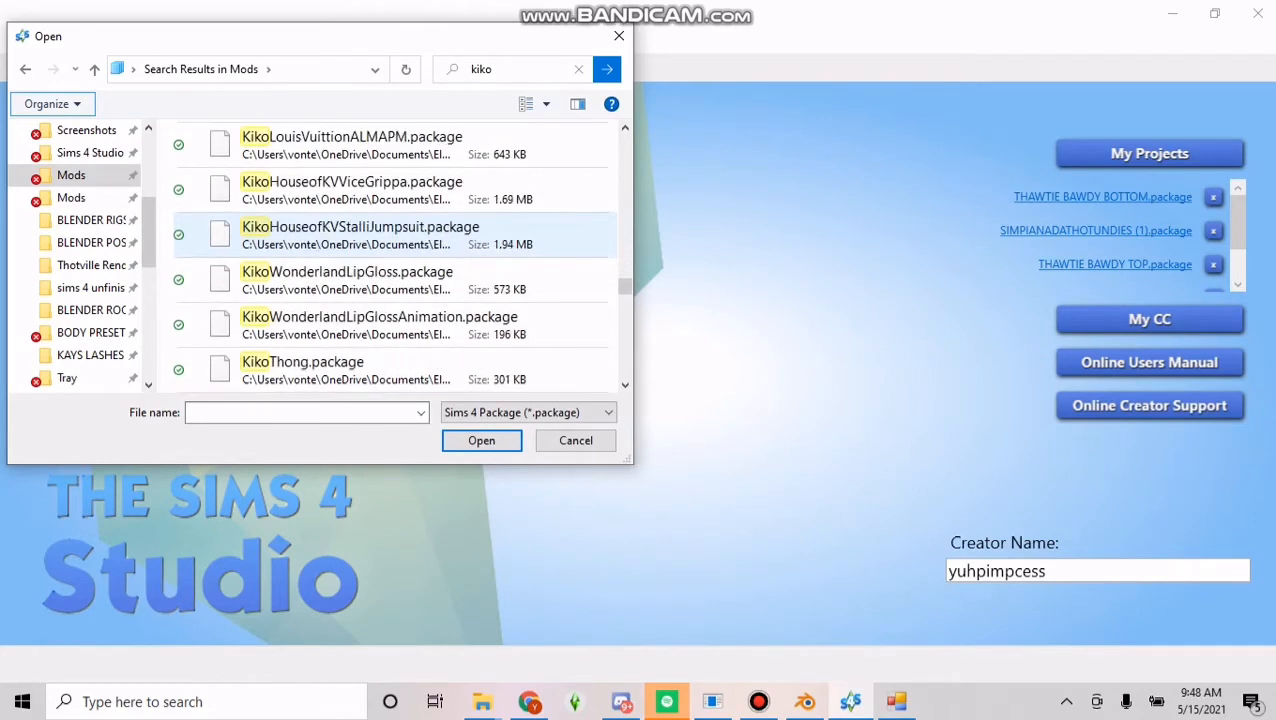
{"action": "double_click", "coordinate": [488, 322]}
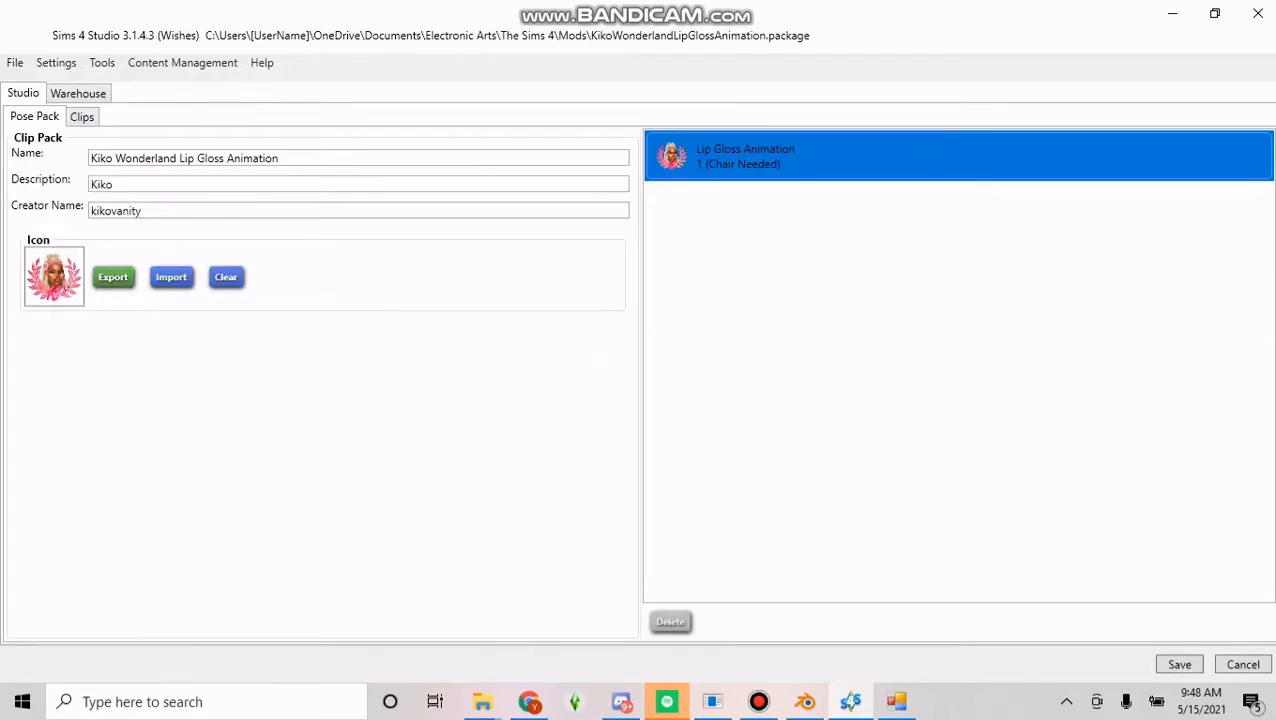
Export the Lip Gloss Animation clip with the Adult Female rig as the Blender file lipglossani in the BLENDER POSES folder.
{"action": "left_click", "coordinate": [81, 116]}
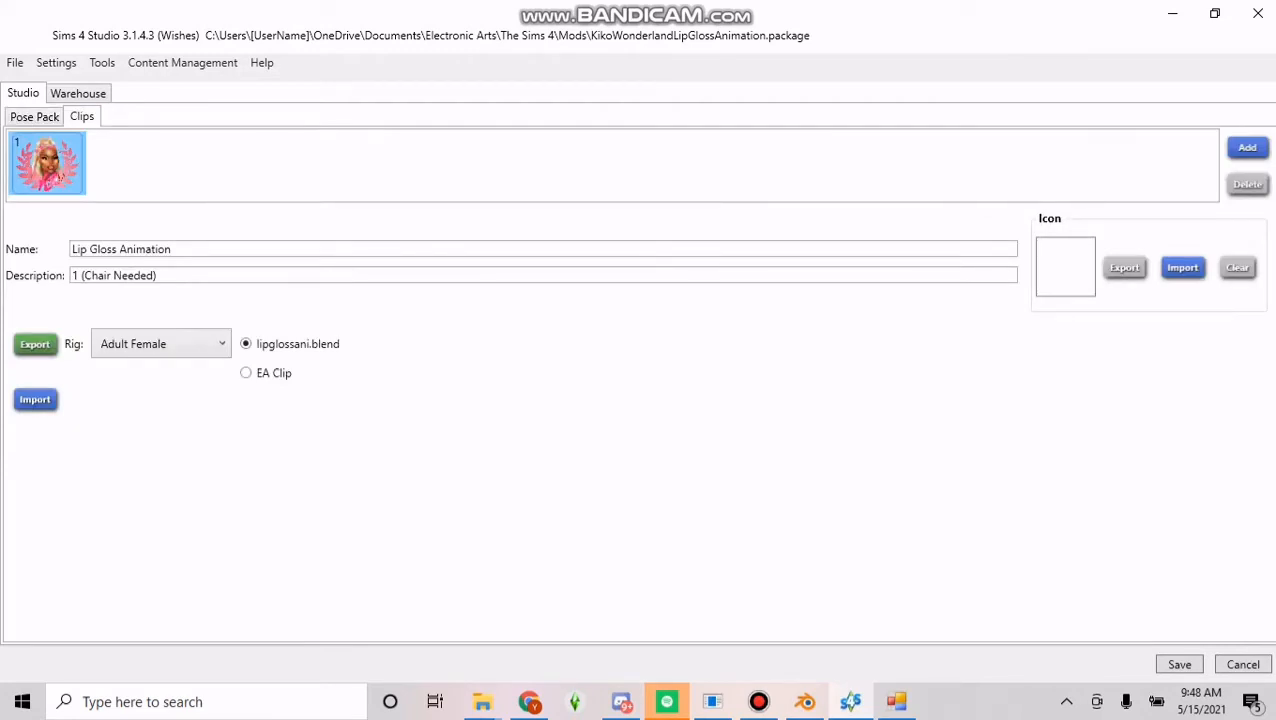
{"action": "left_click", "coordinate": [160, 343]}
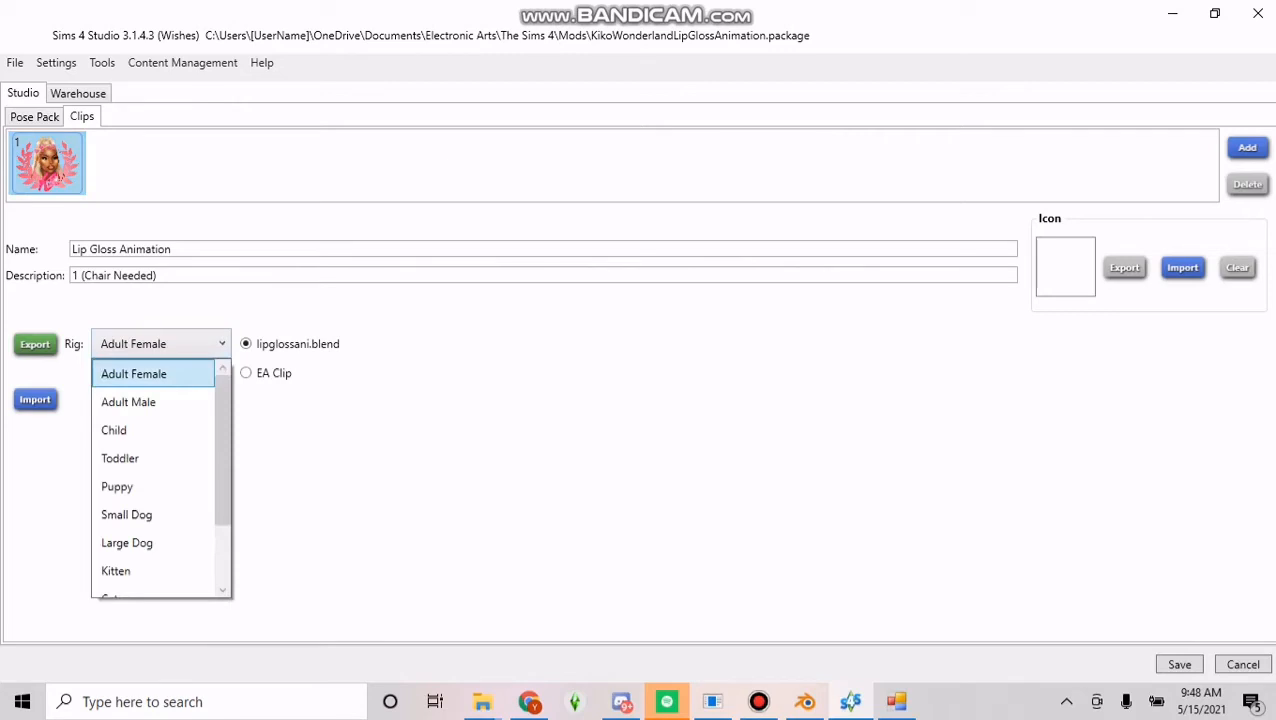
{"action": "key", "text": "Escape"}
{"action": "left_click", "coordinate": [34, 343]}
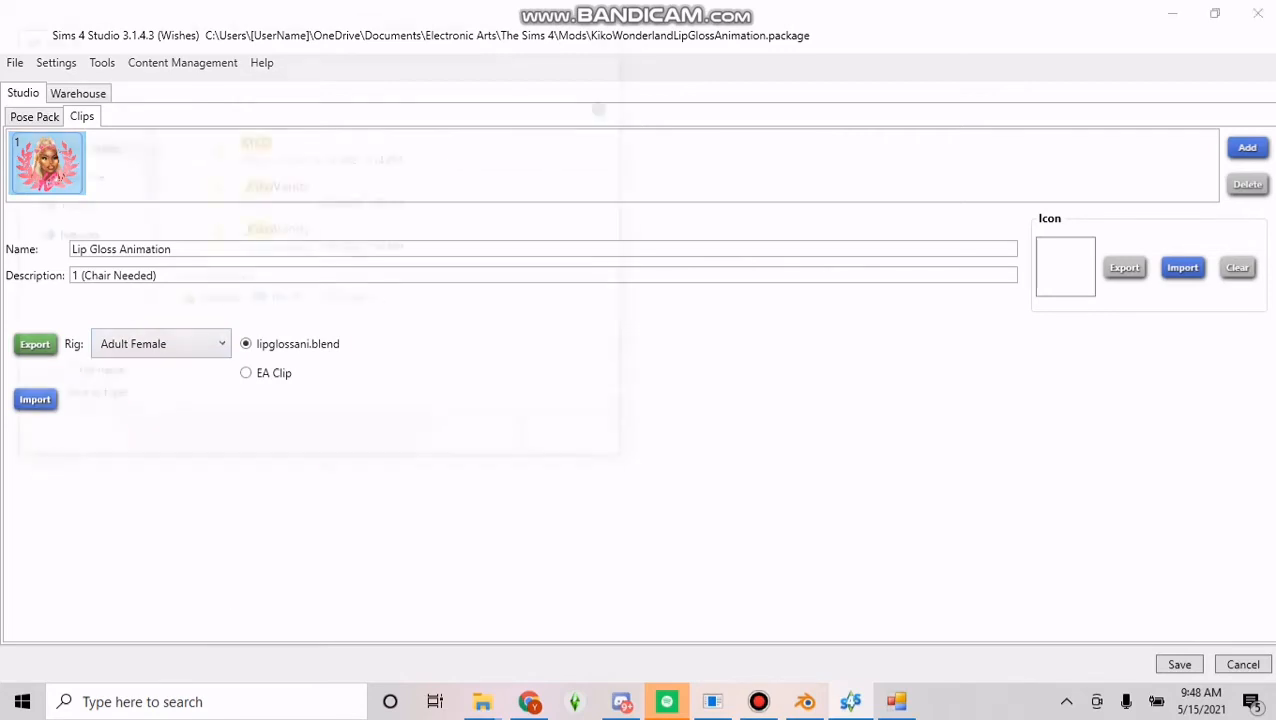
{"action": "scroll", "coordinate": [84, 190], "scroll_direction": "down", "scroll_amount": 7}
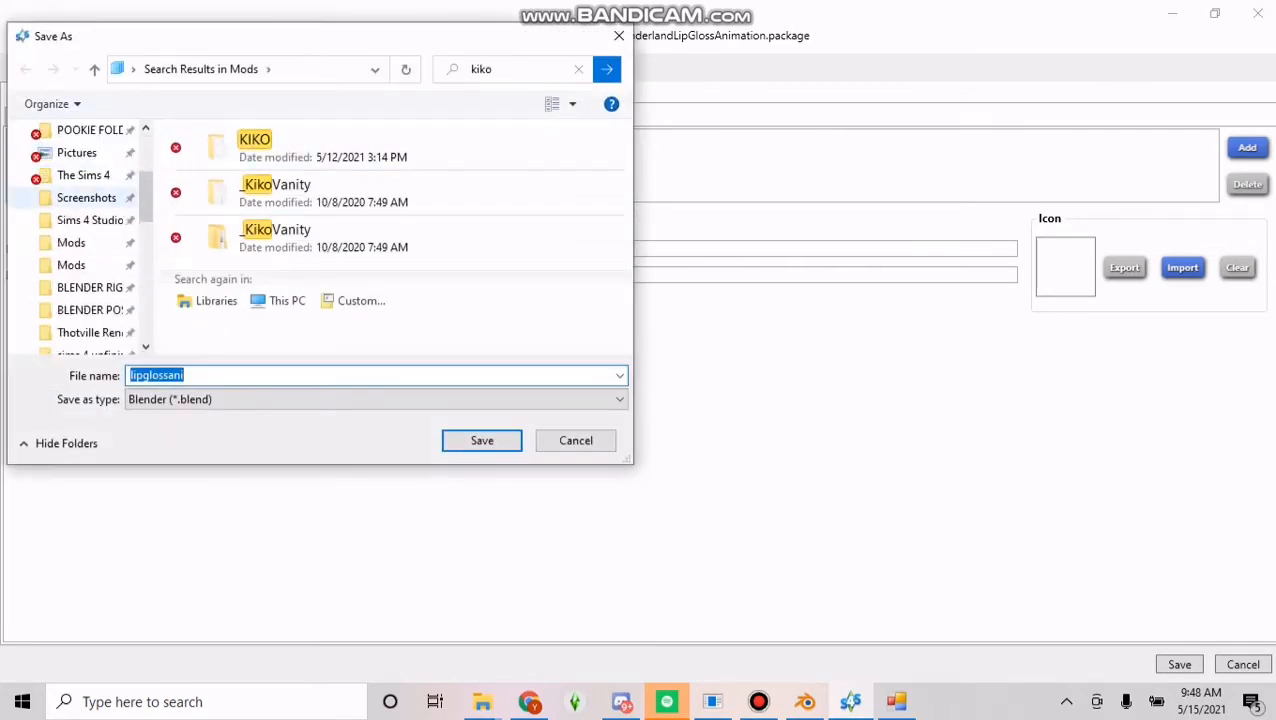
{"action": "scroll", "coordinate": [80, 227], "scroll_direction": "up", "scroll_amount": 2}
{"action": "scroll", "coordinate": [80, 210], "scroll_direction": "down", "scroll_amount": 1}
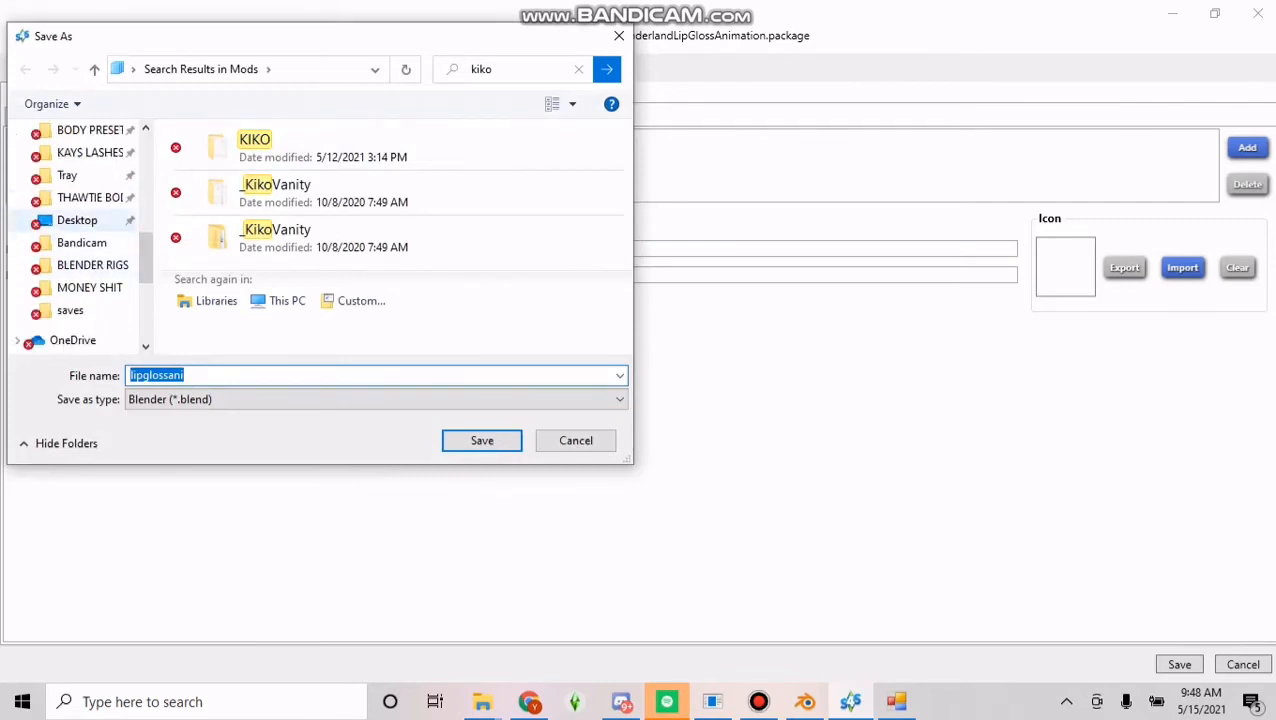
{"action": "scroll", "coordinate": [90, 190], "scroll_direction": "up", "scroll_amount": 3}
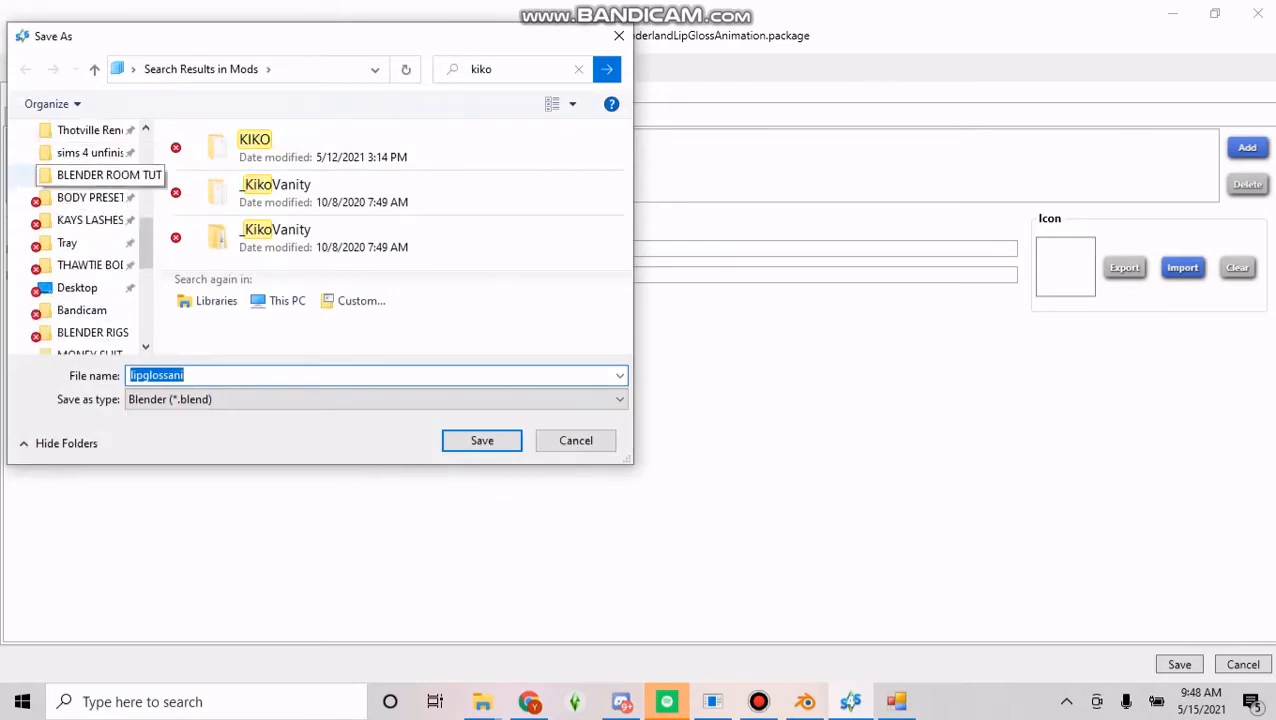
{"action": "scroll", "coordinate": [90, 175], "scroll_direction": "up", "scroll_amount": 3}
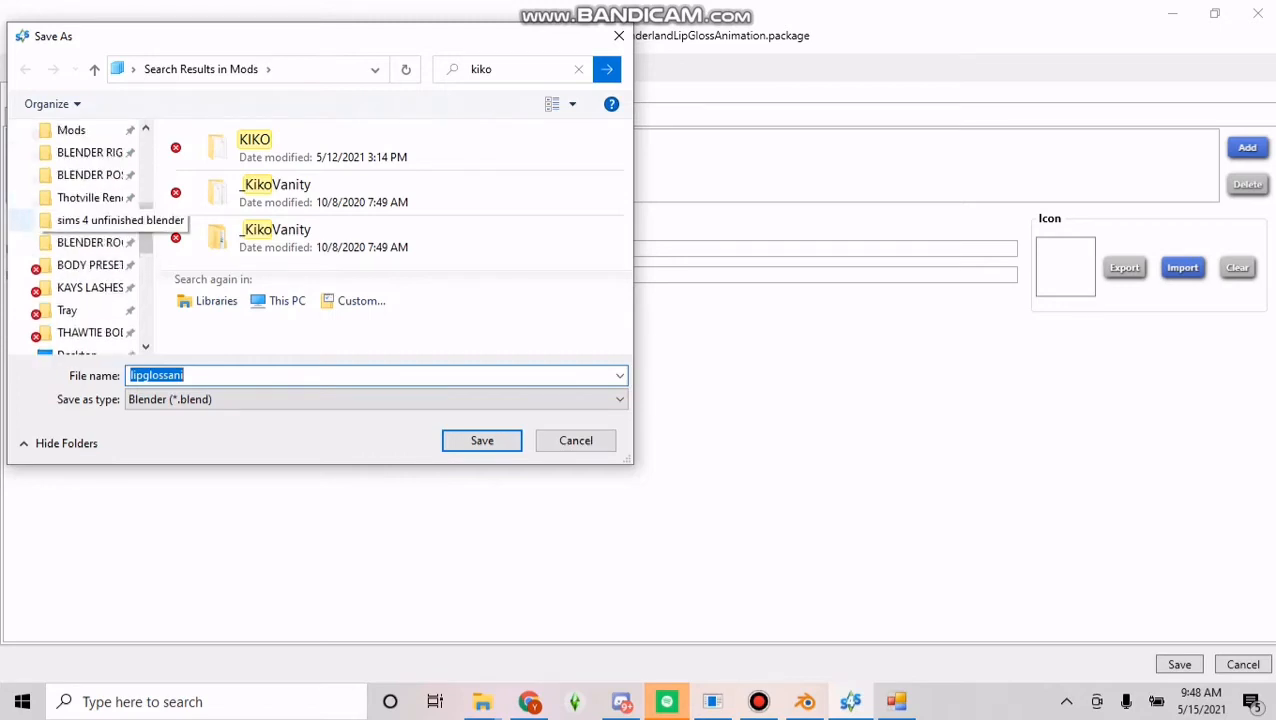
{"action": "left_click", "coordinate": [90, 175]}
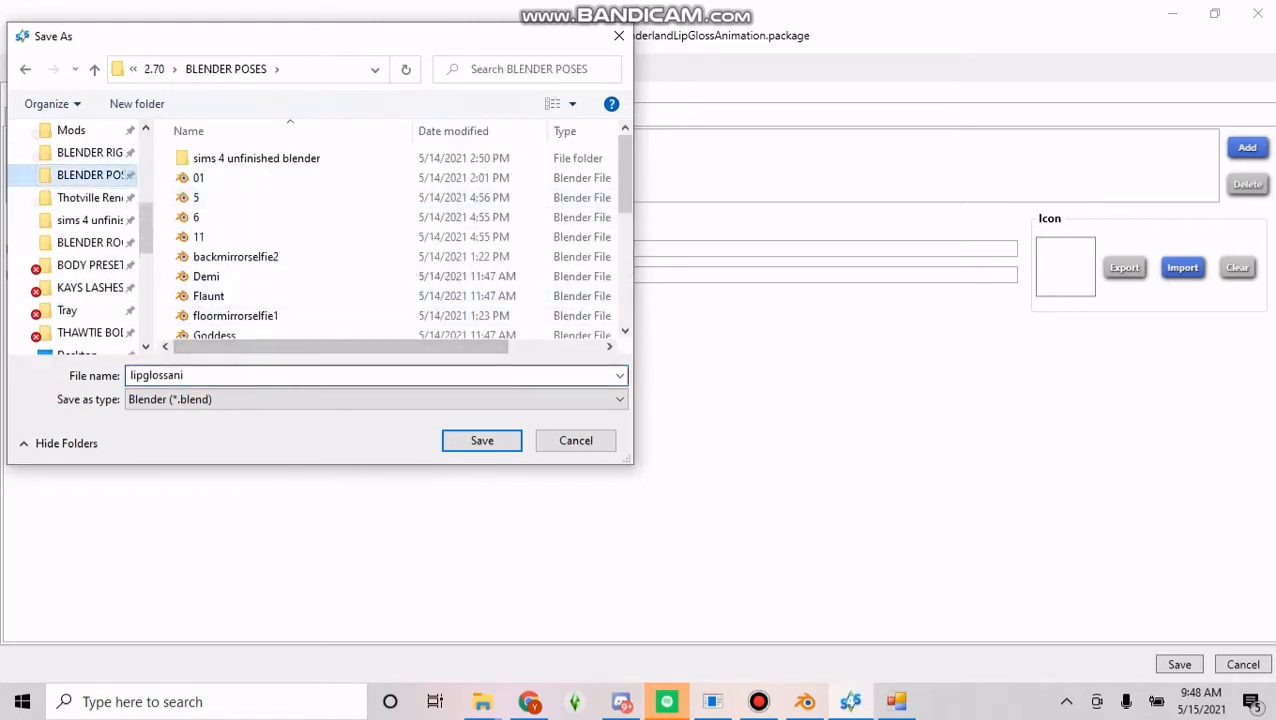
{"action": "left_click", "coordinate": [482, 440]}
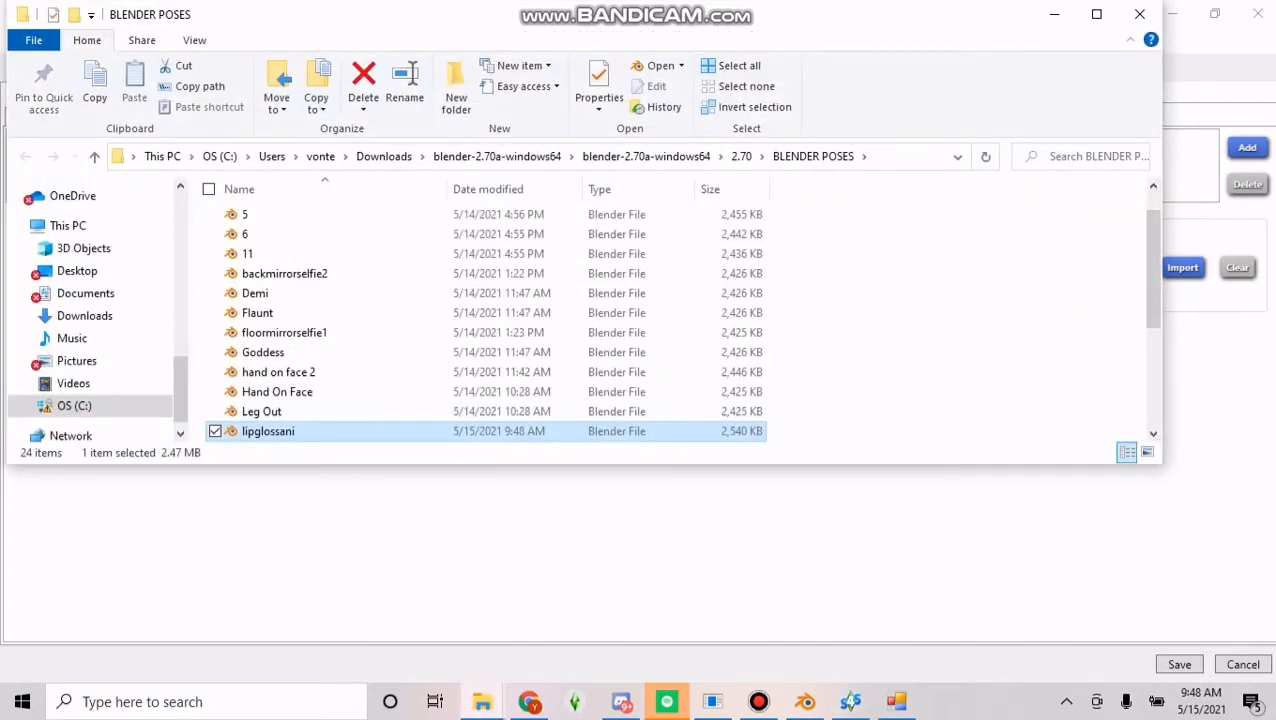
{"action": "key", "text": "alt+Tab"}
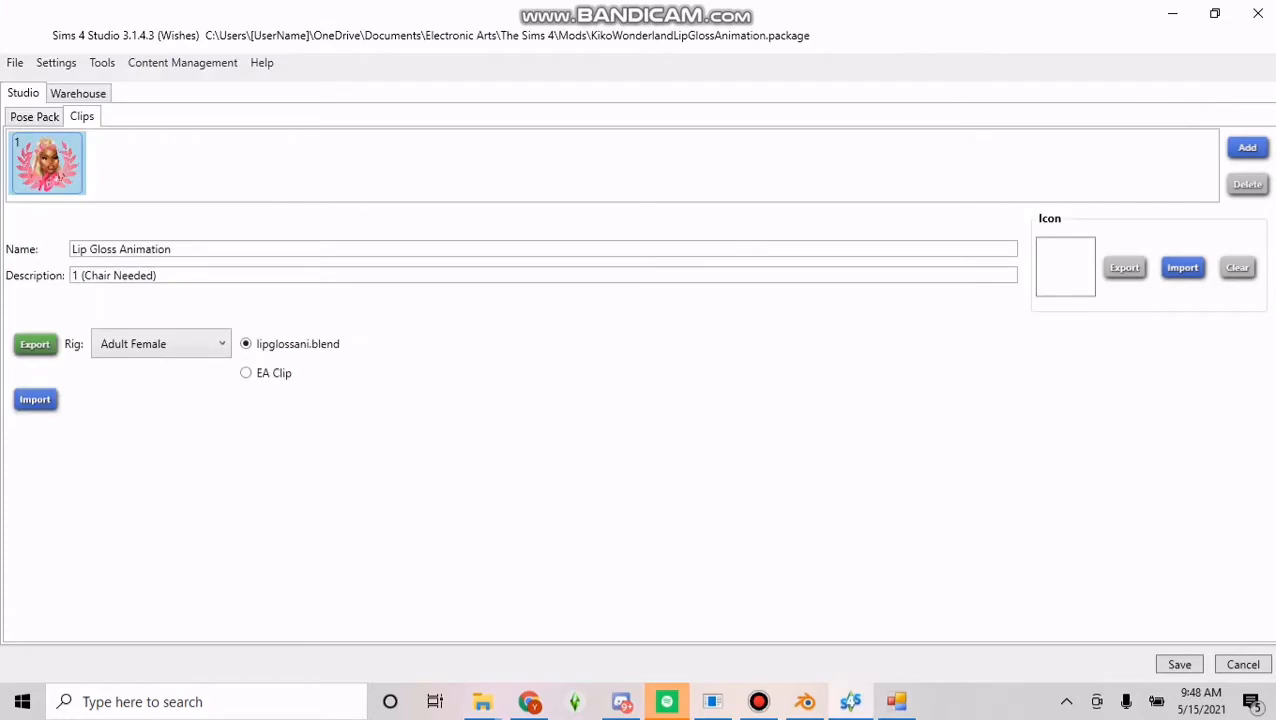
Switch to Blender and dismiss the splash screen.
{"action": "mouse_move", "coordinate": [529, 701]}
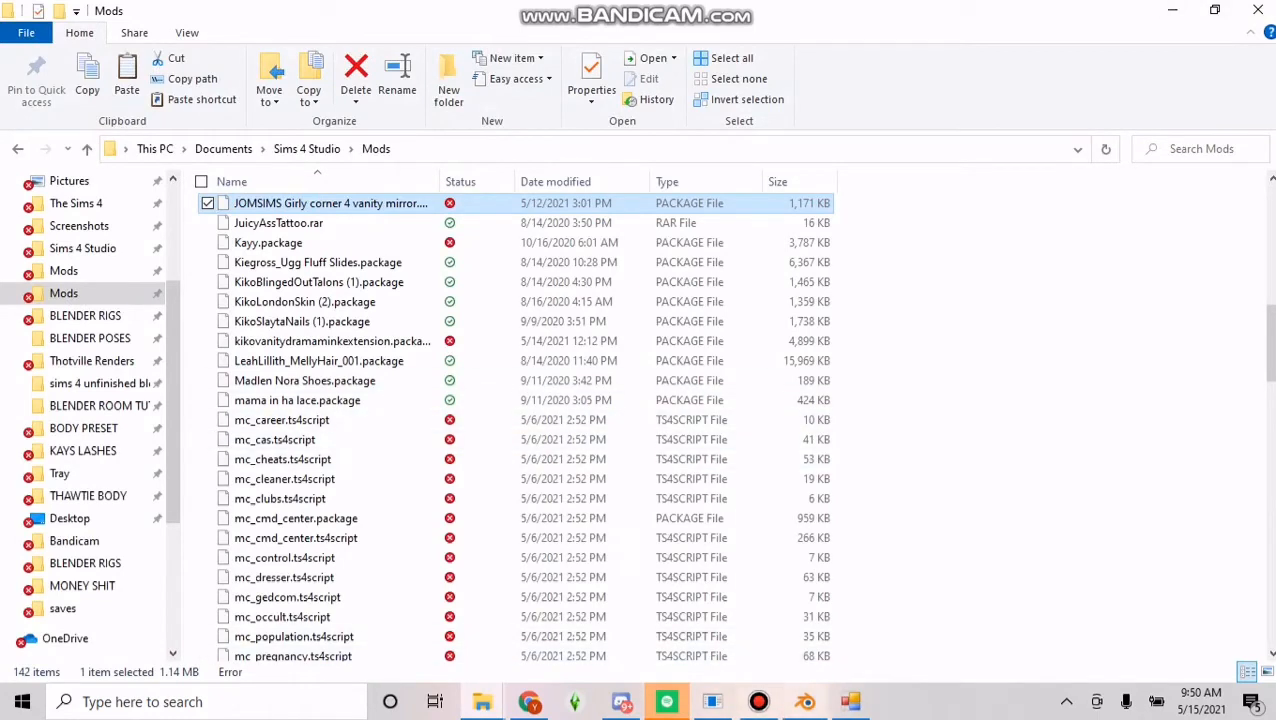
{"action": "mouse_move", "coordinate": [805, 701]}
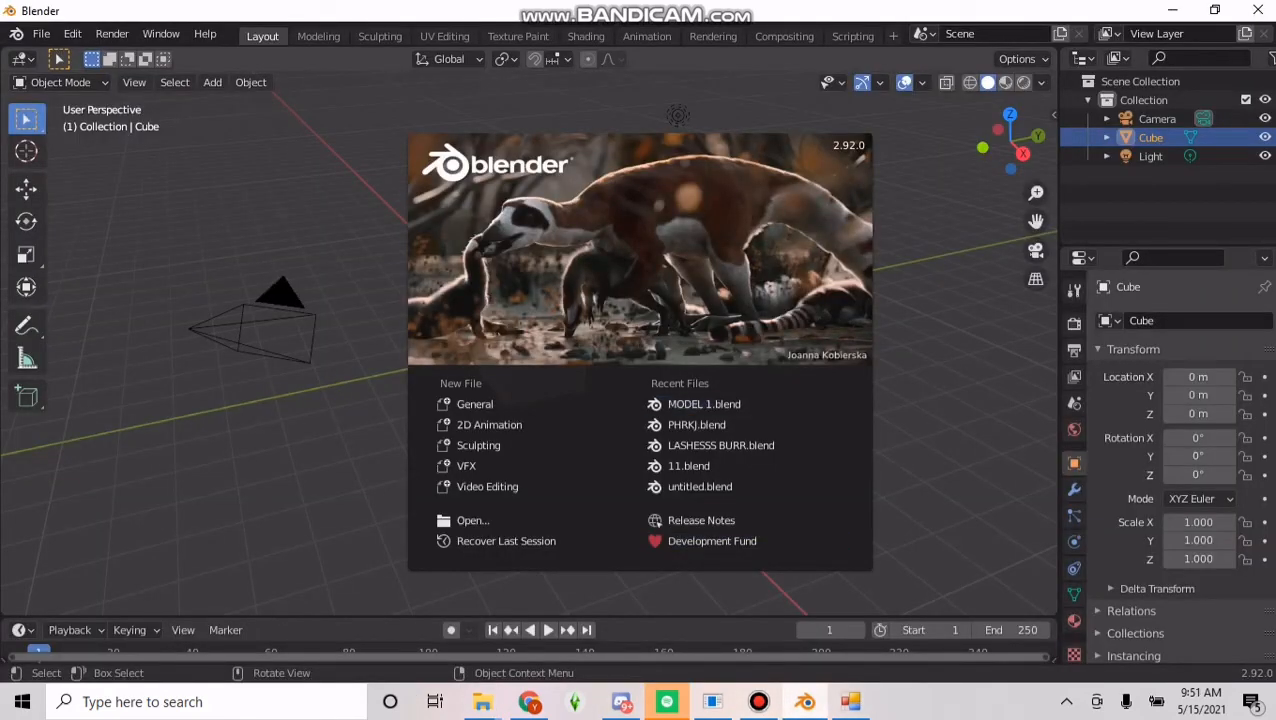
{"action": "key", "text": "Escape"}
Delete the default cube from the scene.
{"action": "scroll", "coordinate": [530, 345], "scroll_direction": "up", "scroll_amount": 3}
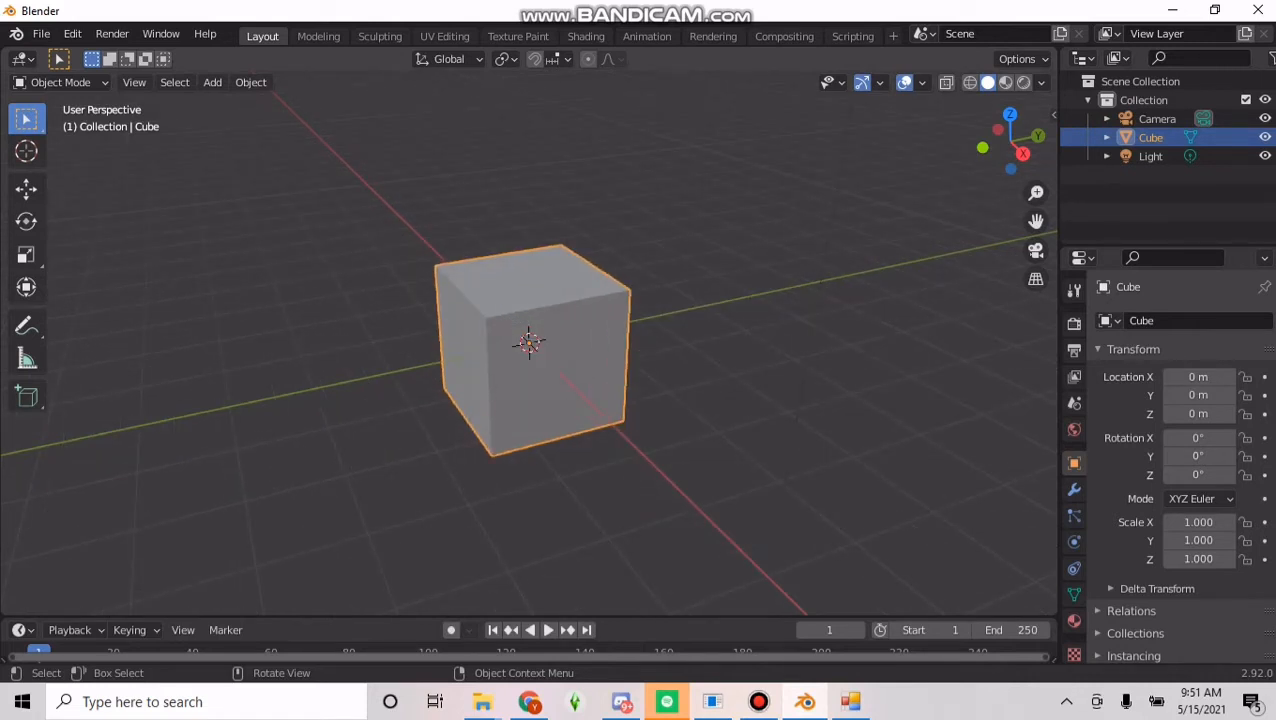
{"action": "right_click", "coordinate": [480, 304]}
{"action": "right_click", "coordinate": [518, 349]}
{"action": "middle_click_drag", "start_coordinate": [600, 400], "coordinate": [870, 215]}
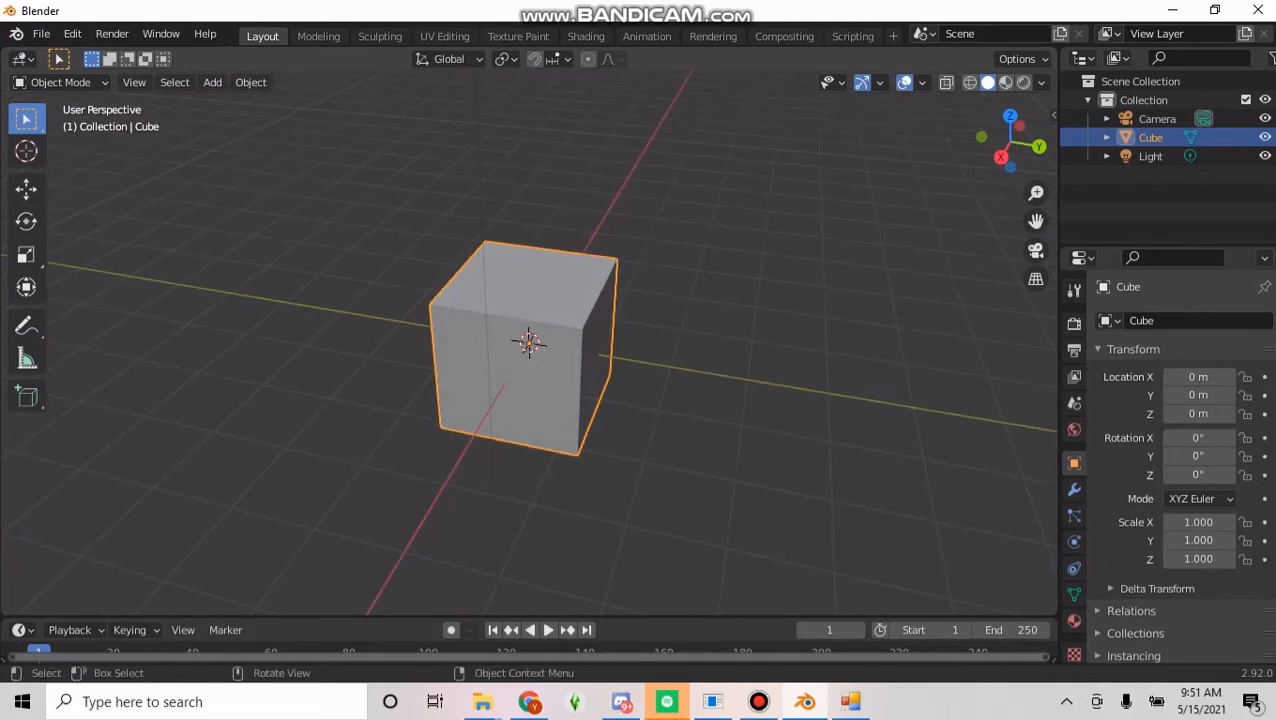
{"action": "scroll", "coordinate": [529, 343], "scroll_direction": "up", "scroll_amount": 1}
{"action": "middle_click_drag", "start_coordinate": [527, 342], "coordinate": [550, 365], "text": "shift"}
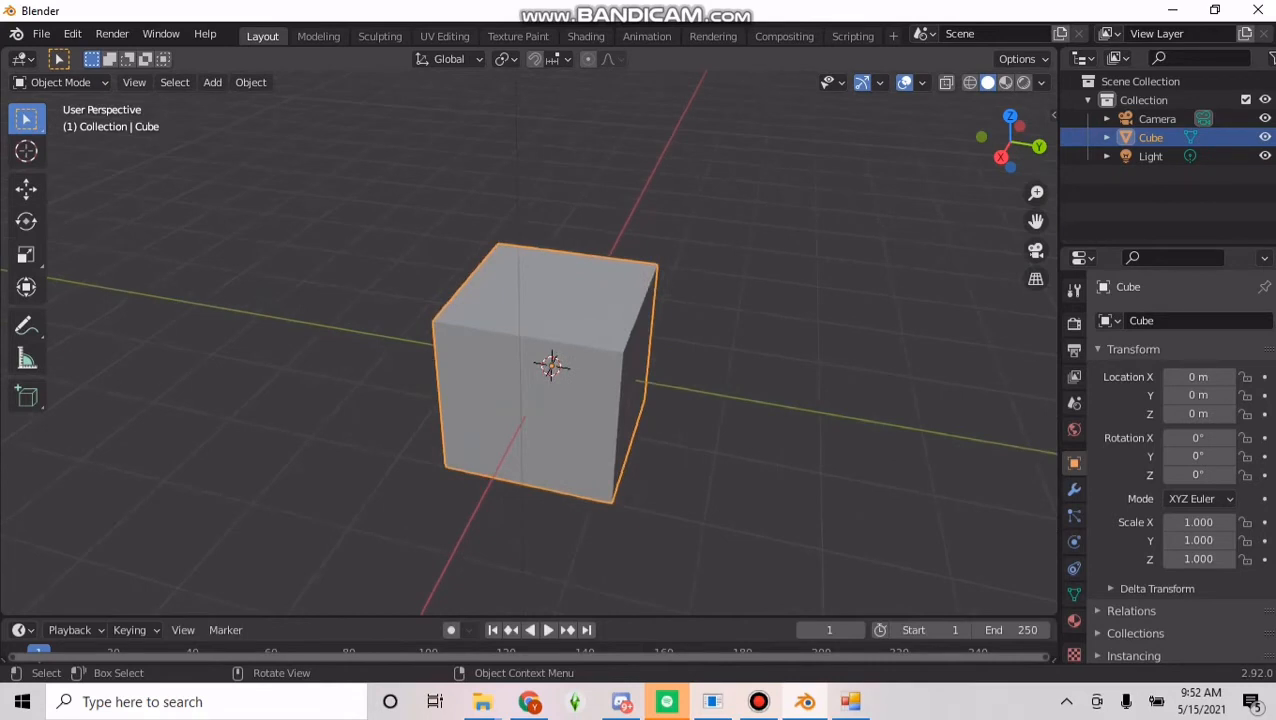
{"action": "right_click", "coordinate": [624, 351]}
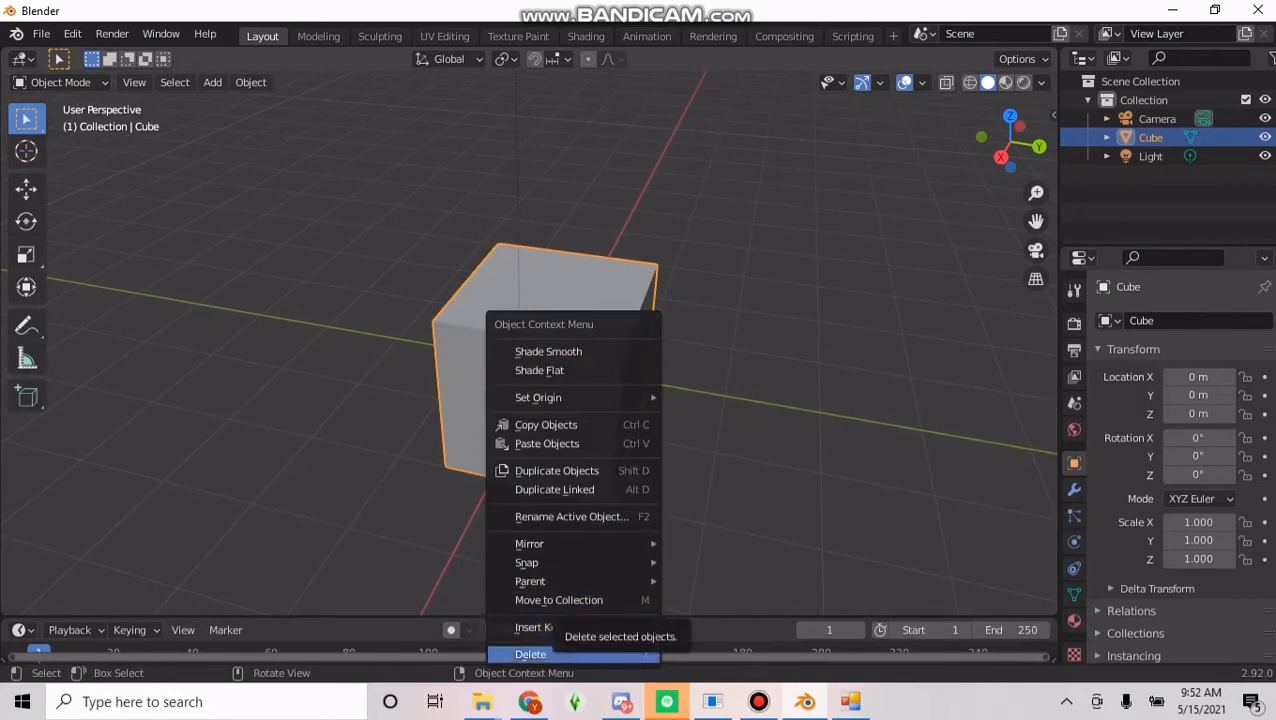
{"action": "left_click", "coordinate": [540, 654]}
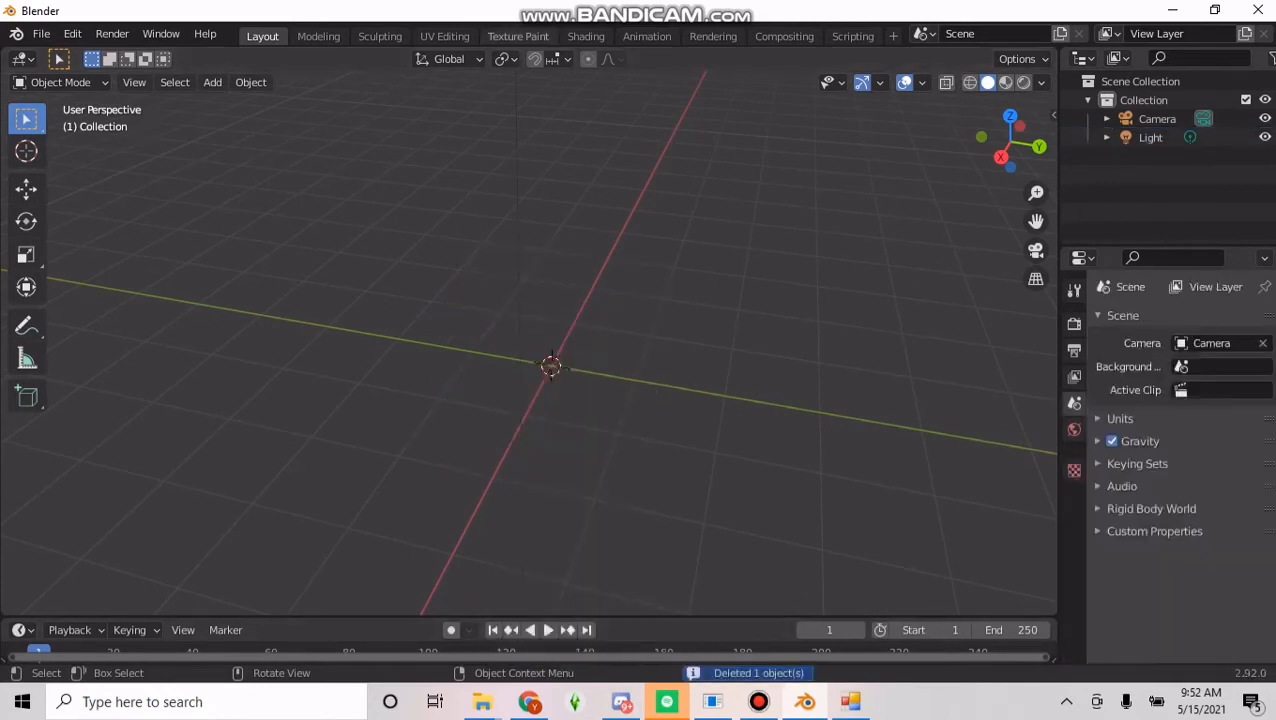
Import the Collada model HonestyGoodman2.dae from the Documents BLENDER RIGS folder.
{"action": "middle_click_drag", "start_coordinate": [620, 380], "coordinate": [460, 352]}
{"action": "left_click", "coordinate": [41, 33]}
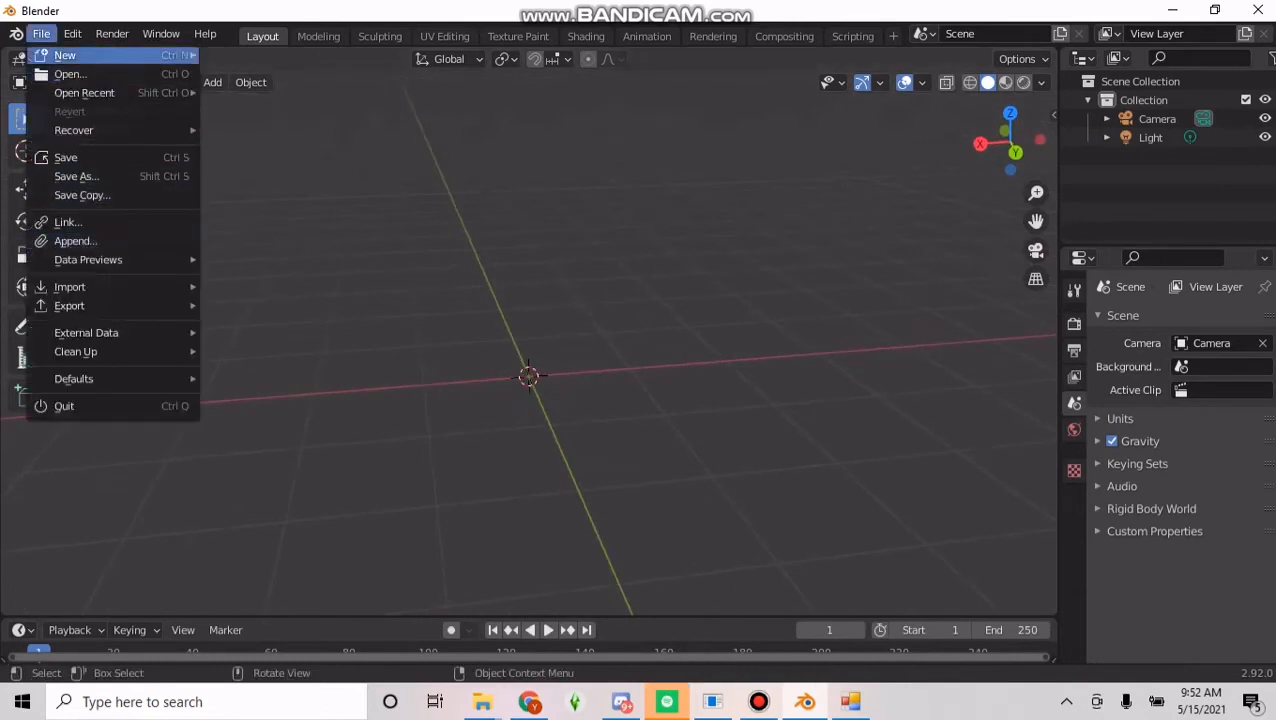
{"action": "mouse_move", "coordinate": [70, 287]}
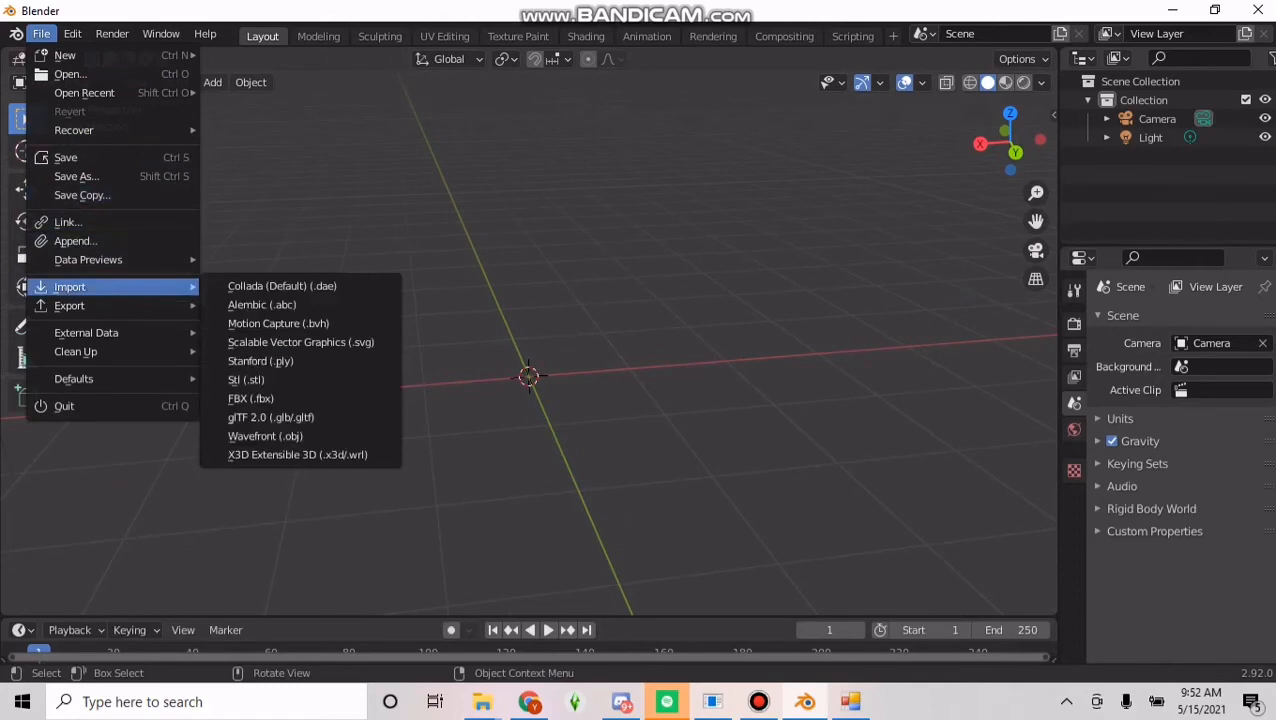
{"action": "left_click", "coordinate": [282, 286]}
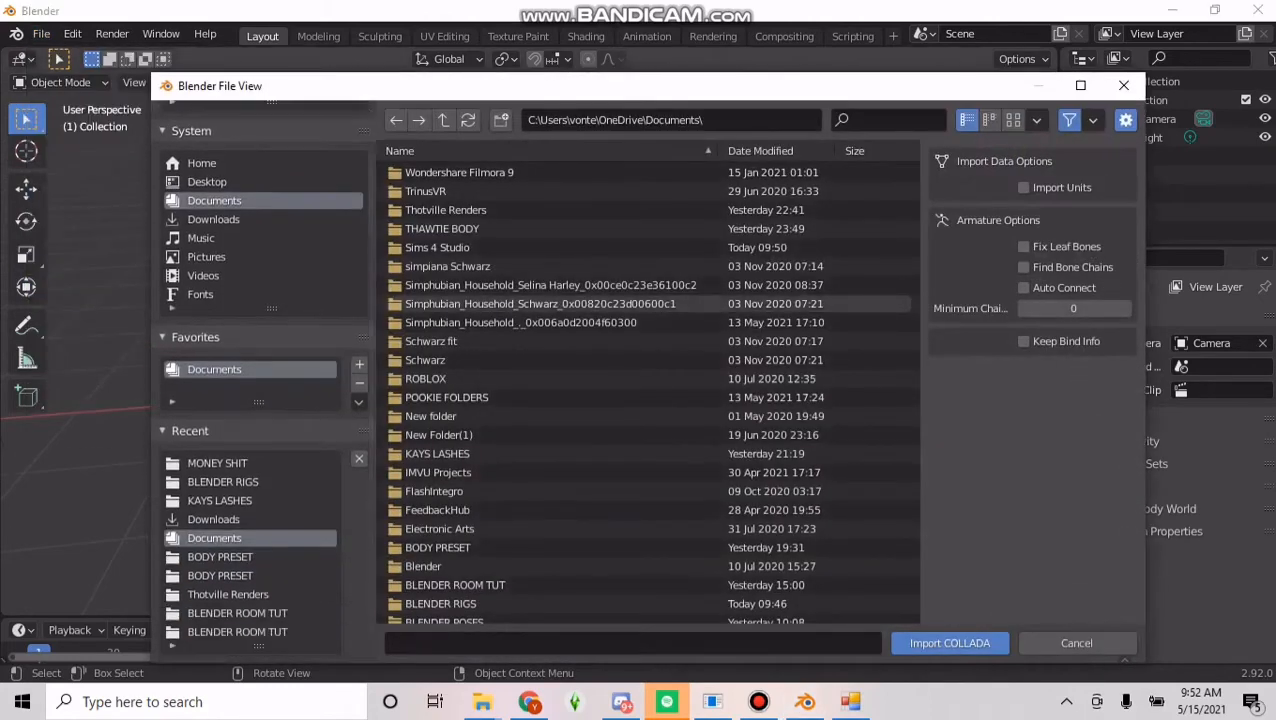
{"action": "scroll", "coordinate": [540, 545], "scroll_direction": "down", "scroll_amount": 1}
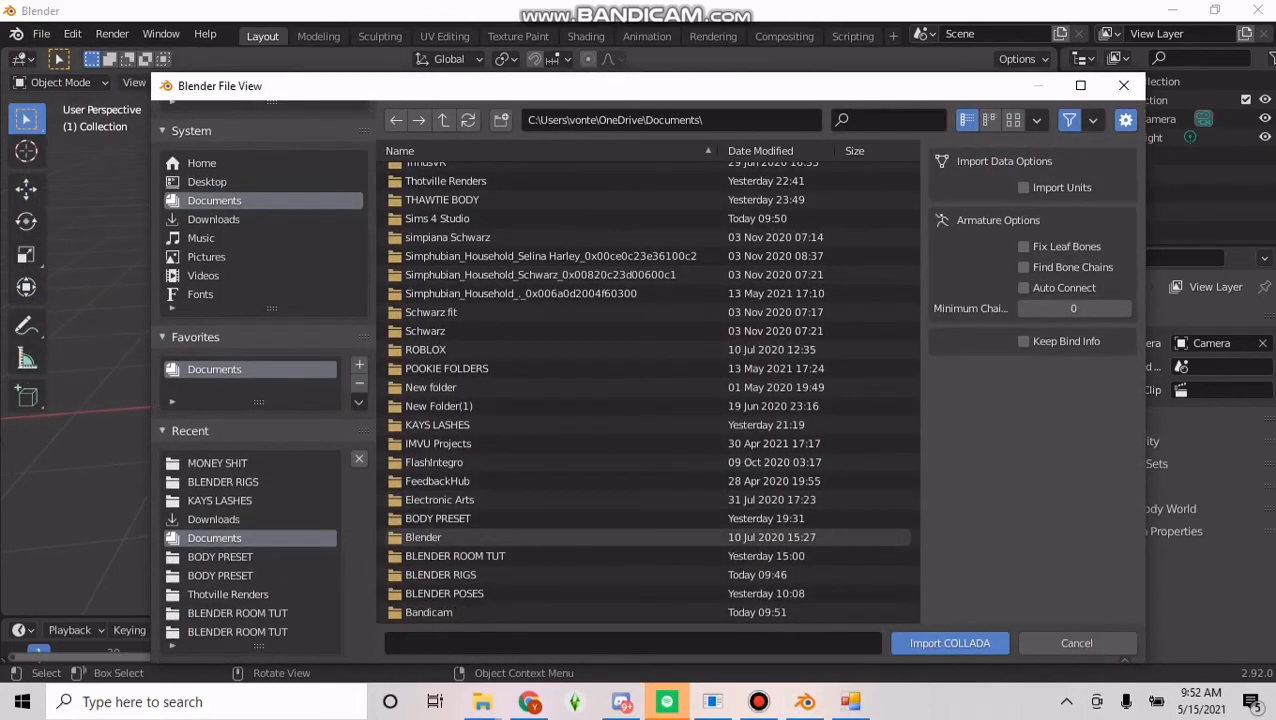
{"action": "left_click", "coordinate": [441, 574]}
{"action": "double_click", "coordinate": [441, 574]}
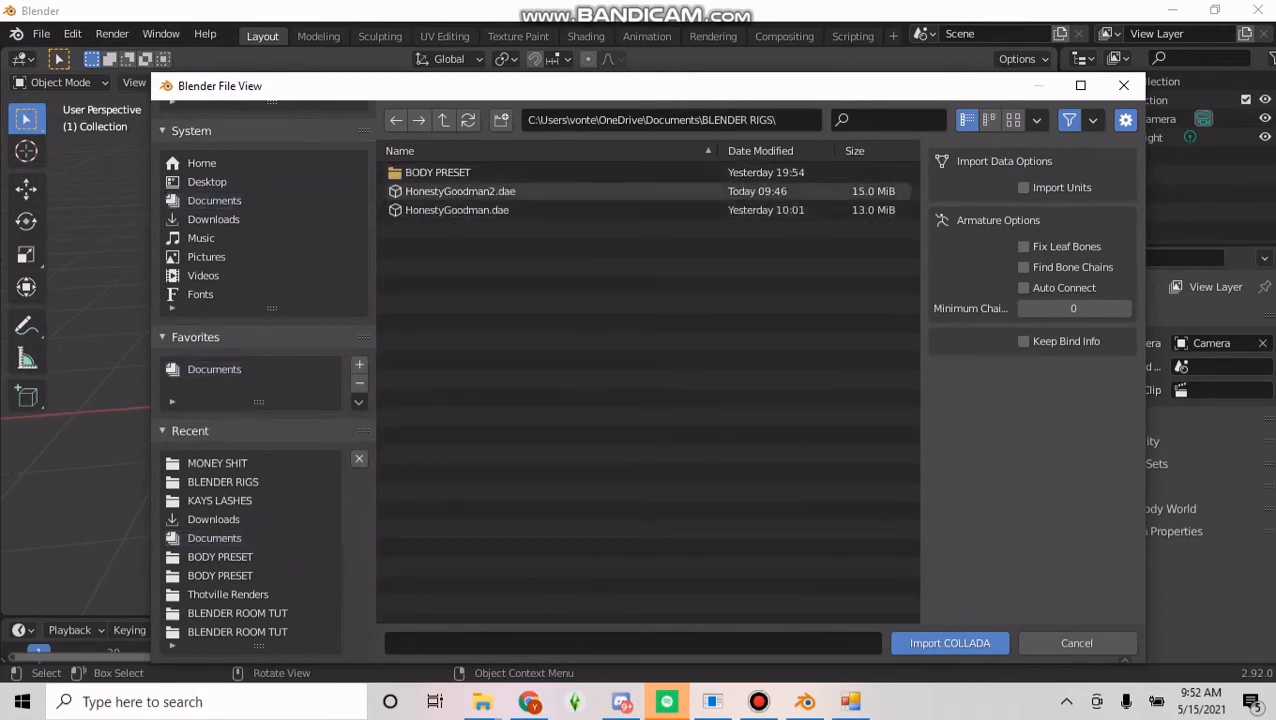
{"action": "double_click", "coordinate": [460, 191]}
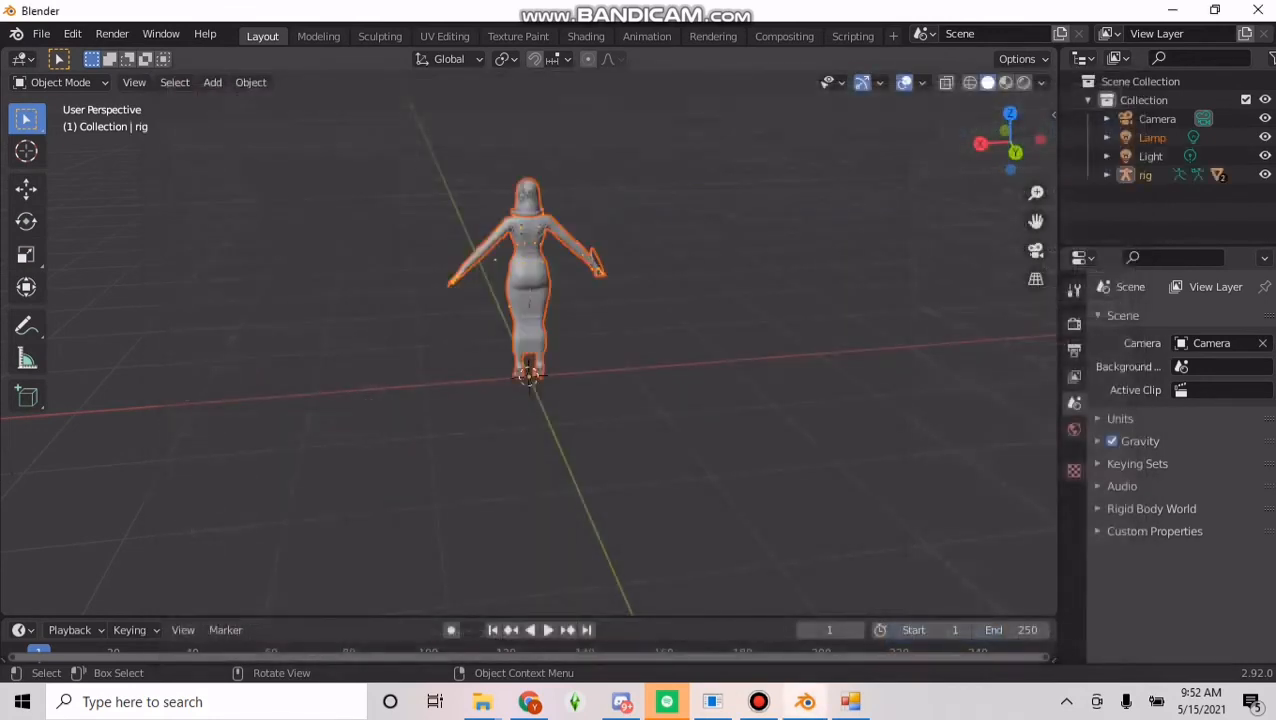
Examine the imported Sim model from the front, from the feet up to the face.
{"action": "scroll", "coordinate": [529, 343], "scroll_direction": "up", "scroll_amount": 1}
{"action": "middle_click_drag", "start_coordinate": [400, 343], "coordinate": [805, 358]}
{"action": "middle_click_drag", "start_coordinate": [529, 380], "coordinate": [555, 330]}
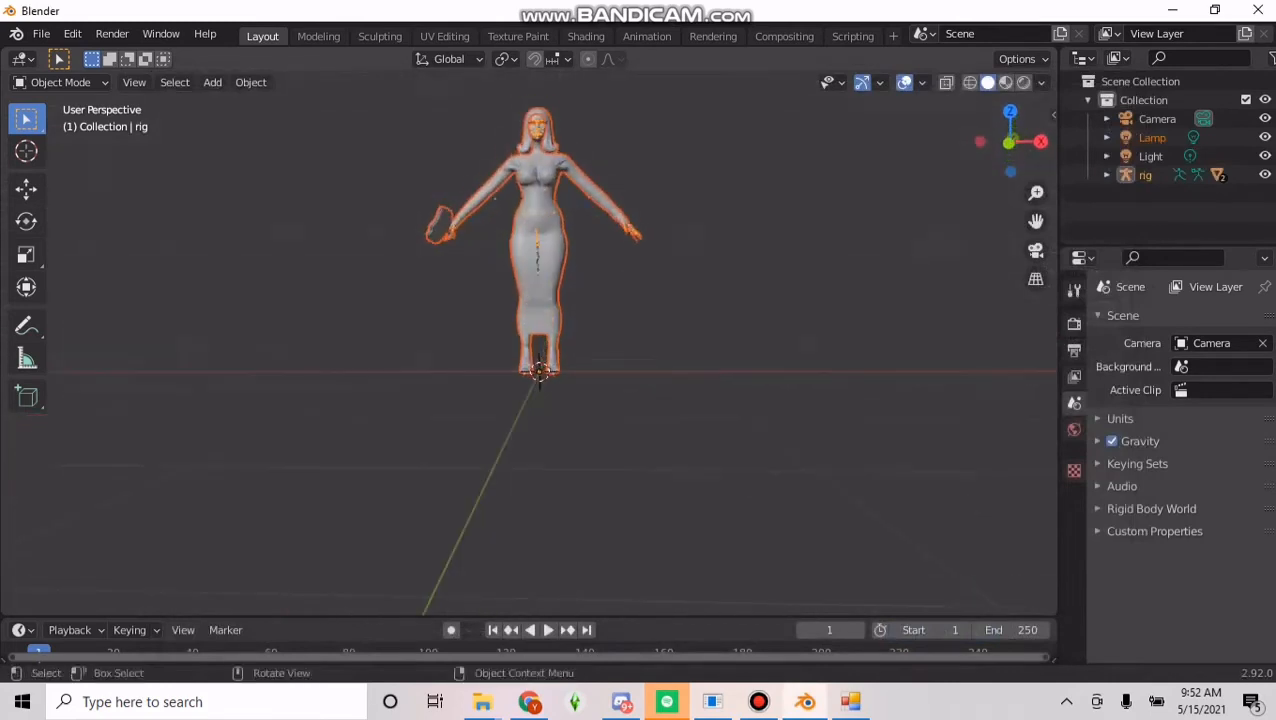
{"action": "scroll", "coordinate": [529, 343], "scroll_direction": "up", "scroll_amount": 1}
{"action": "scroll", "coordinate": [529, 343], "scroll_direction": "up", "scroll_amount": 8}
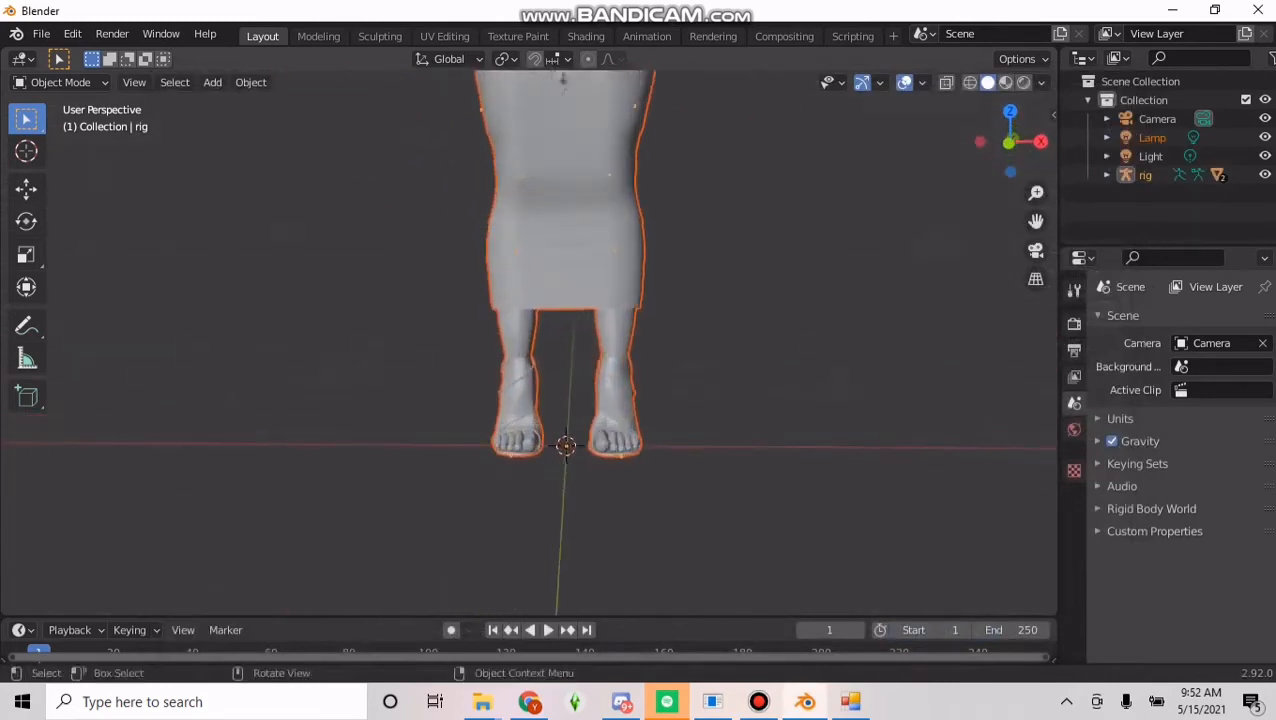
{"action": "middle_click_drag", "start_coordinate": [529, 250], "coordinate": [529, 428], "text": "shift"}
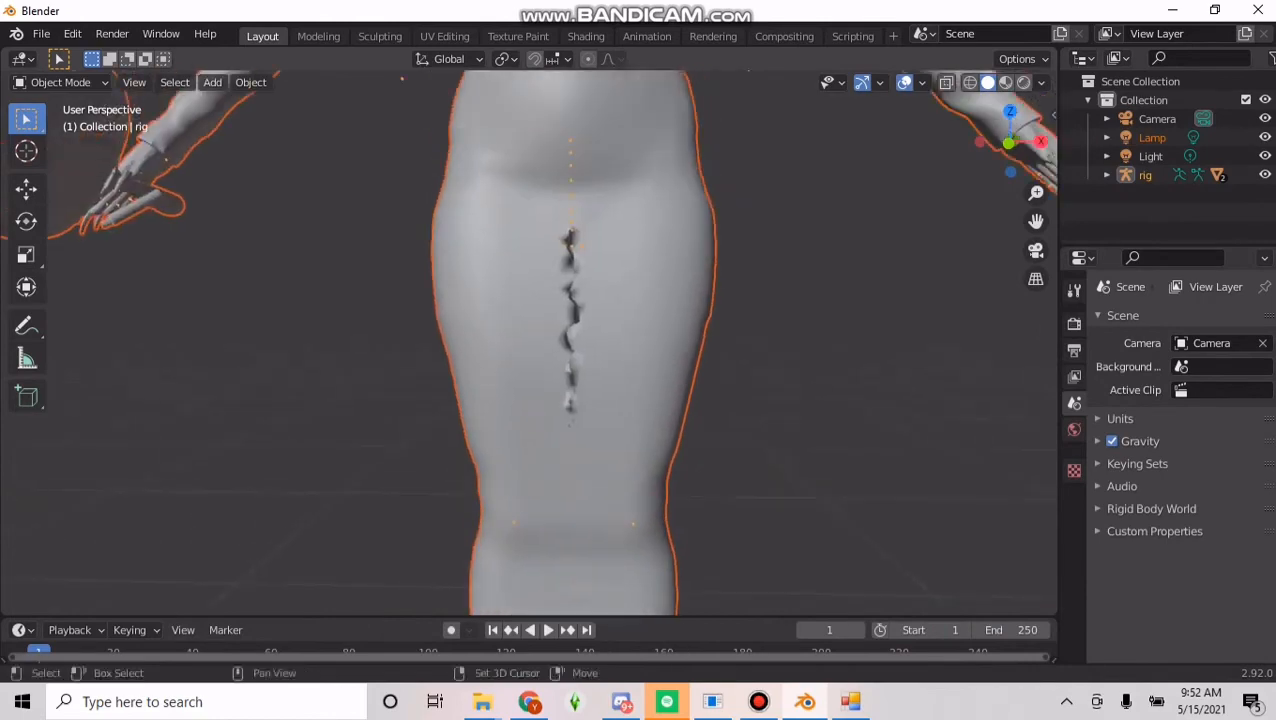
{"action": "middle_click_drag", "start_coordinate": [529, 300], "coordinate": [529, 328], "text": "shift"}
{"action": "middle_click_drag", "start_coordinate": [529, 250], "coordinate": [529, 500], "text": "shift"}
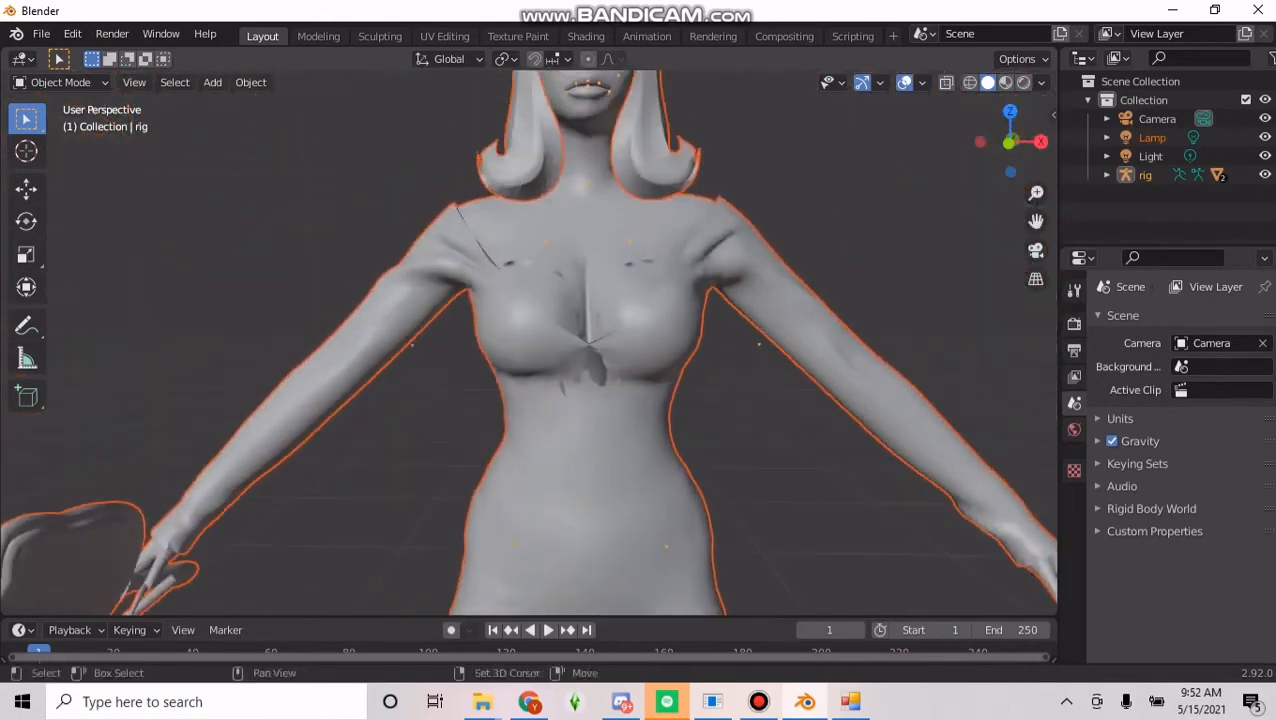
{"action": "middle_click_drag", "start_coordinate": [529, 300], "coordinate": [529, 420], "text": "shift"}
{"action": "middle_click_drag", "start_coordinate": [529, 343], "coordinate": [472, 358]}
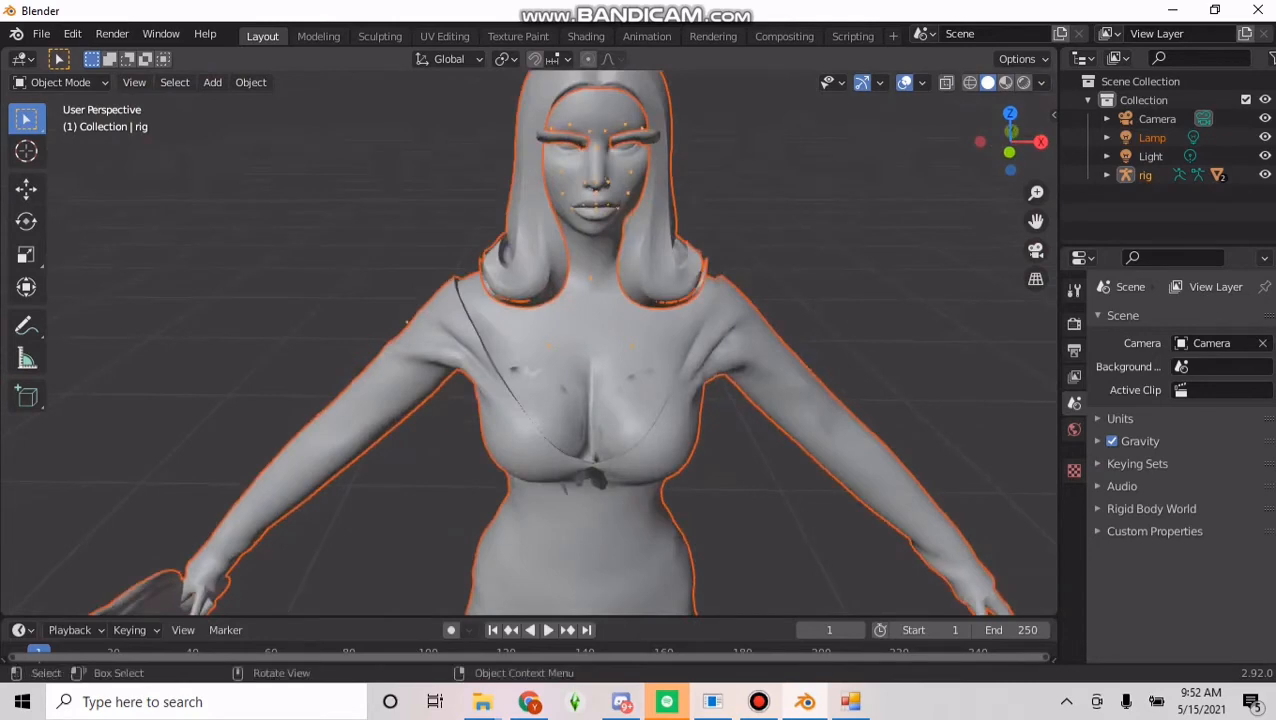
Switch the viewport shading to Material Preview to show the Sim's textures.
{"action": "left_click", "coordinate": [1005, 82]}
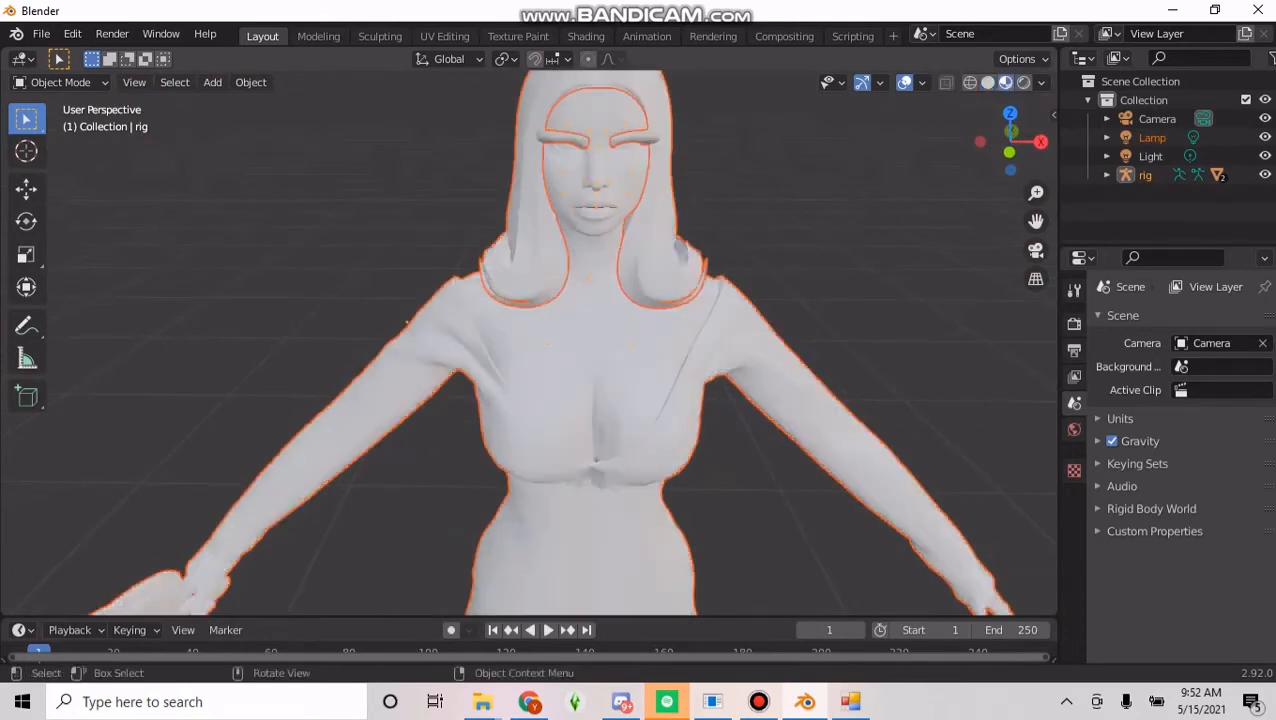
{"action": "mouse_move", "coordinate": [590, 360]}
{"action": "middle_mouse_down"}
{"action": "mouse_move", "coordinate": [305, 362]}
{"action": "mouse_move", "coordinate": [590, 378]}
{"action": "mouse_move", "coordinate": [590, 332]}
{"action": "middle_mouse_up"}
{"action": "scroll", "coordinate": [582, 360], "scroll_direction": "down", "scroll_amount": 3}
{"action": "scroll", "coordinate": [582, 360], "scroll_direction": "up", "scroll_amount": 2}
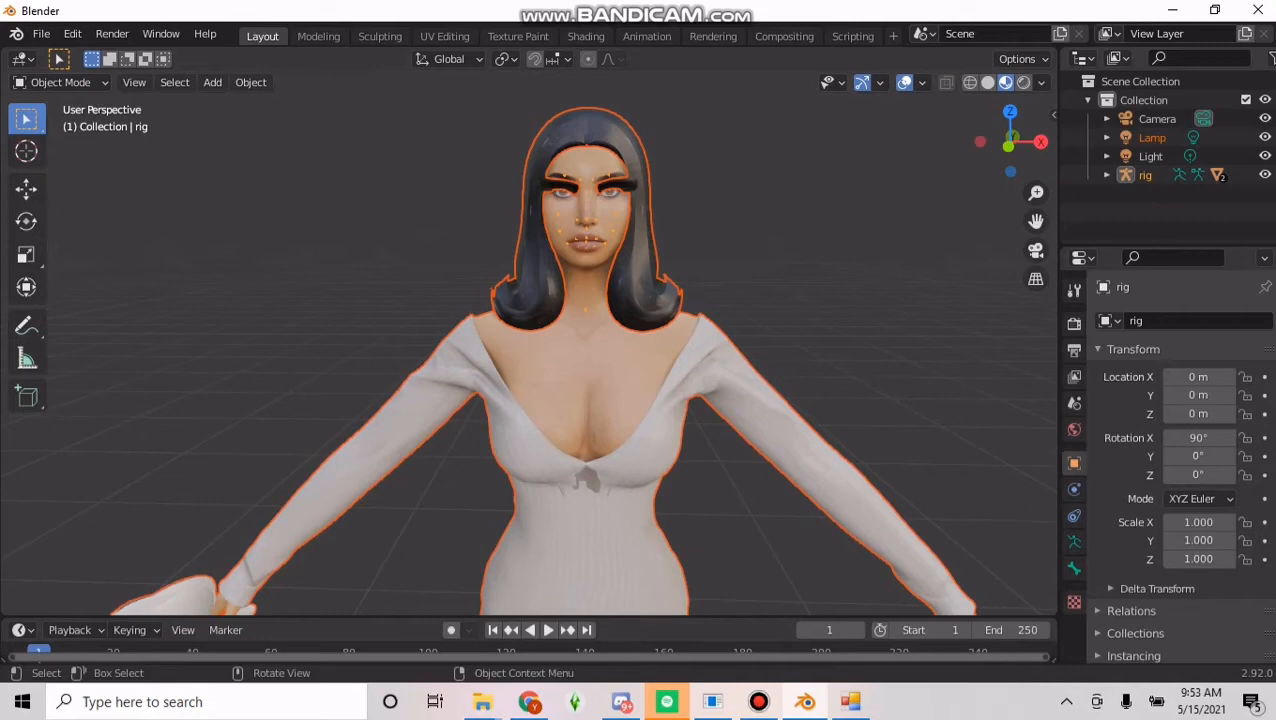
Split the 3D viewport side by side and turn the left area into a Shader Editor with its sidebar collapsed.
{"action": "left_click_drag", "start_coordinate": [1054, 52], "coordinate": [398, 52]}
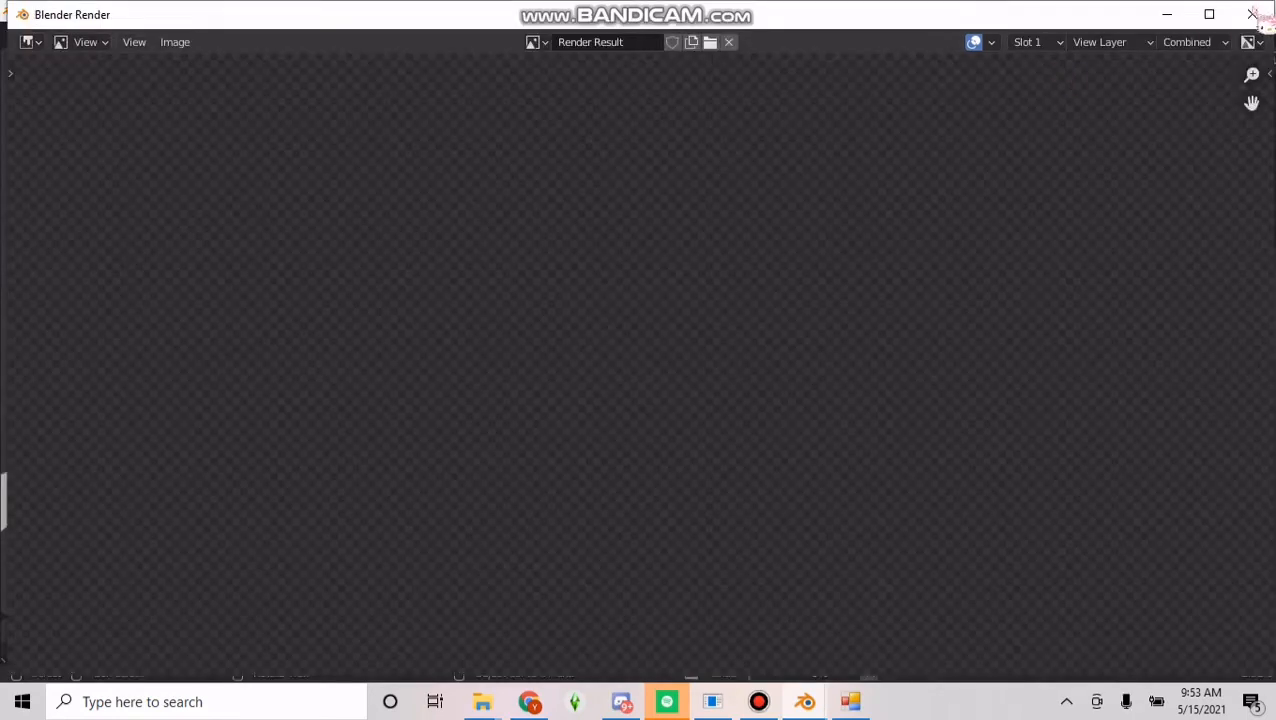
{"action": "left_click", "coordinate": [1256, 11]}
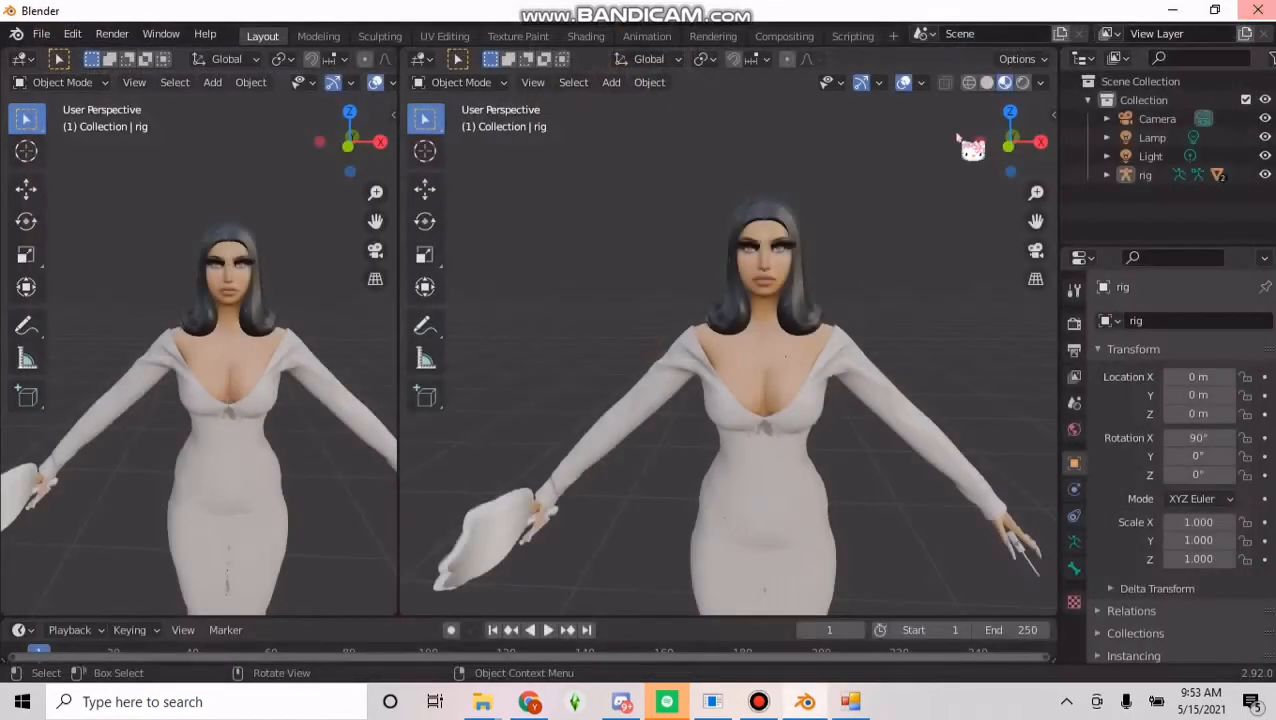
{"action": "left_click", "coordinate": [34, 66]}
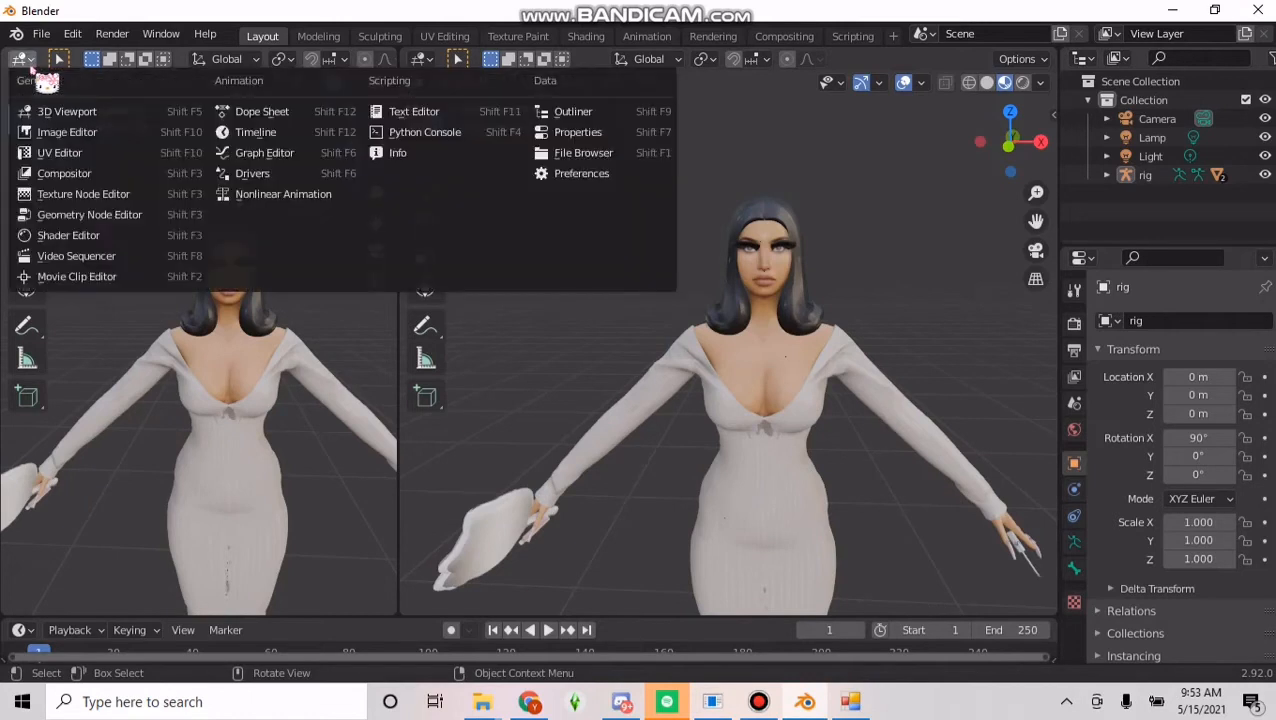
{"action": "left_click", "coordinate": [95, 214]}
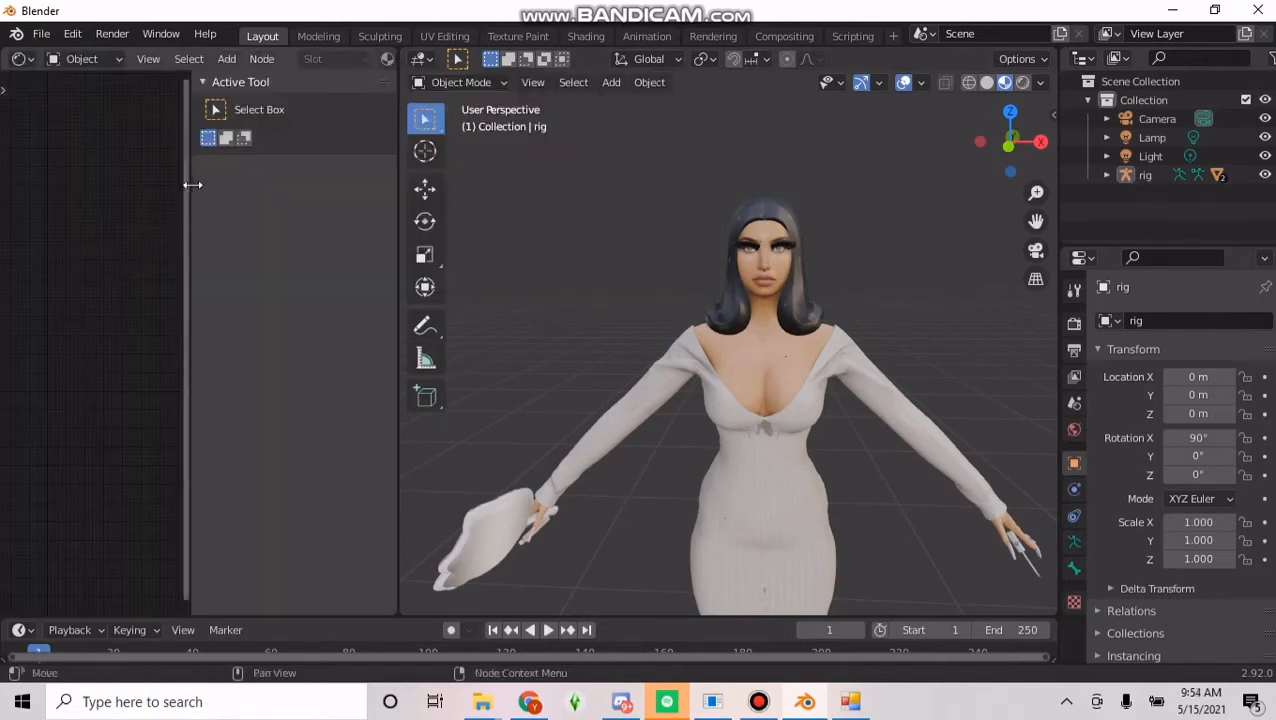
{"action": "left_click_drag", "start_coordinate": [190, 184], "coordinate": [387, 219]}
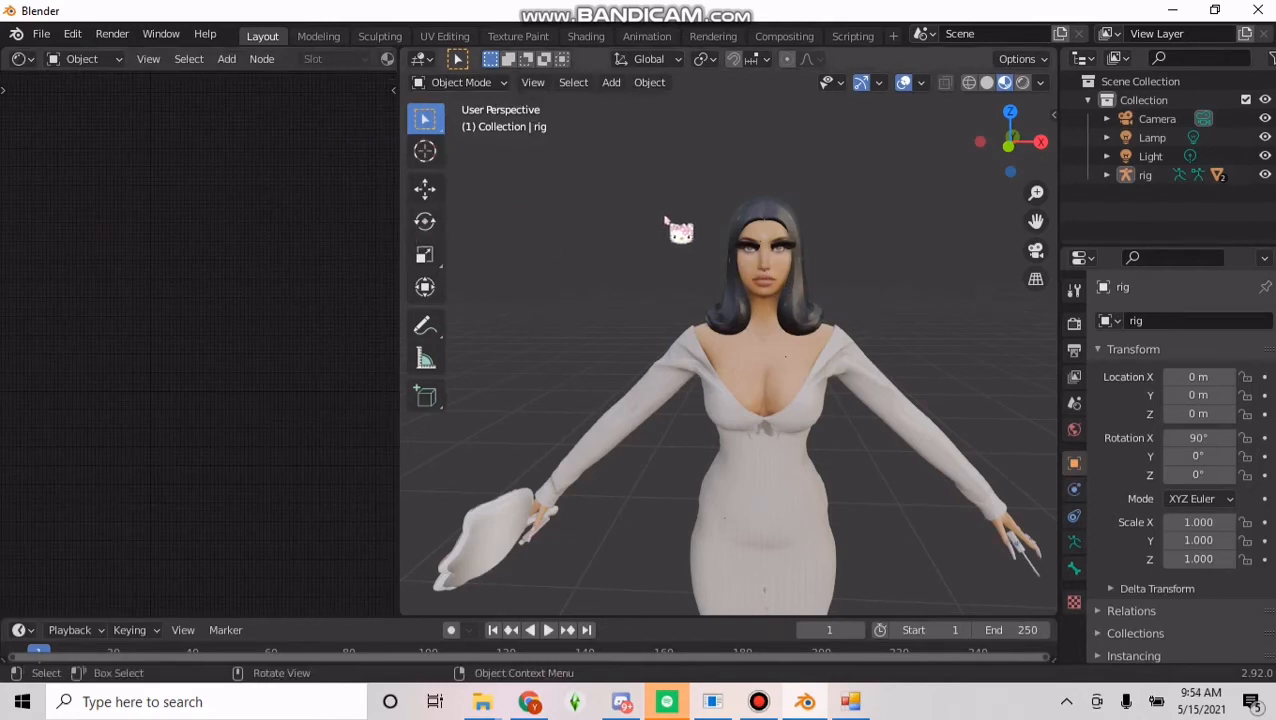
Expand the rig in the scene hierarchy and select its HonestyGoodman mesh to load Material_001's nodes.
{"action": "scroll", "coordinate": [865, 280], "scroll_direction": "up", "scroll_amount": 4}
{"action": "scroll", "coordinate": [1200, 390], "scroll_direction": "down", "scroll_amount": 2}
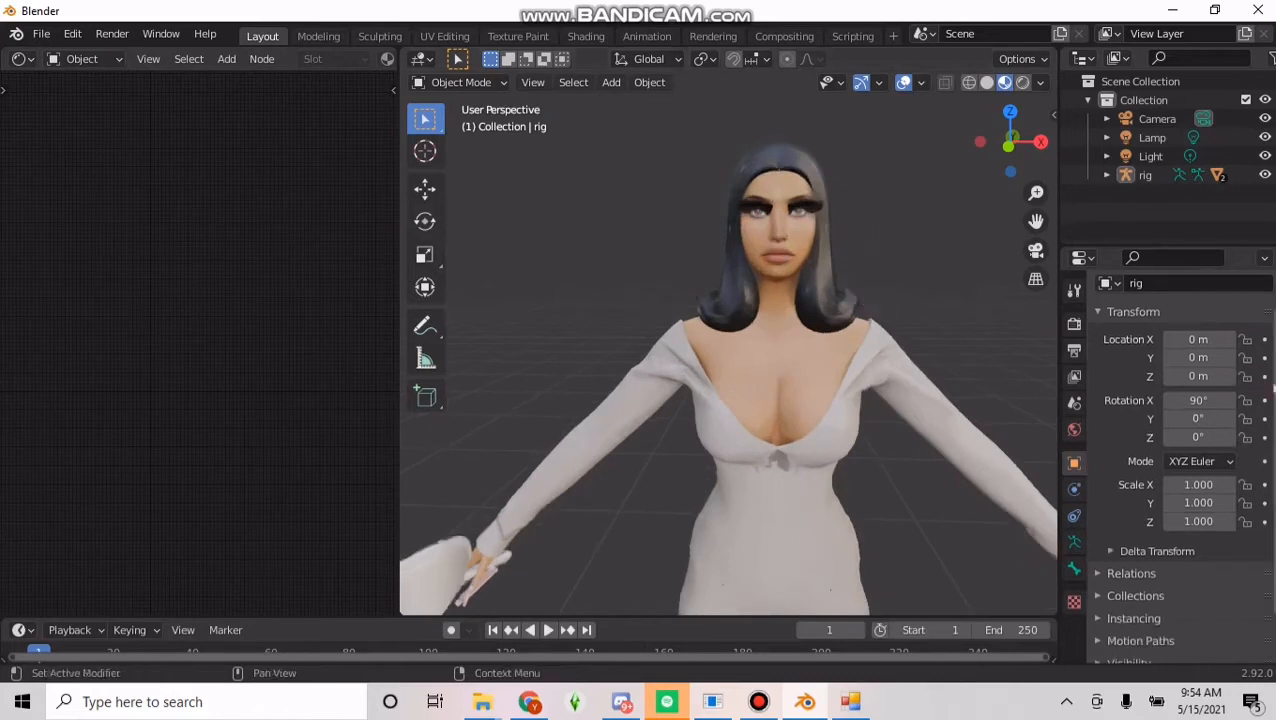
{"action": "left_click", "coordinate": [1147, 180]}
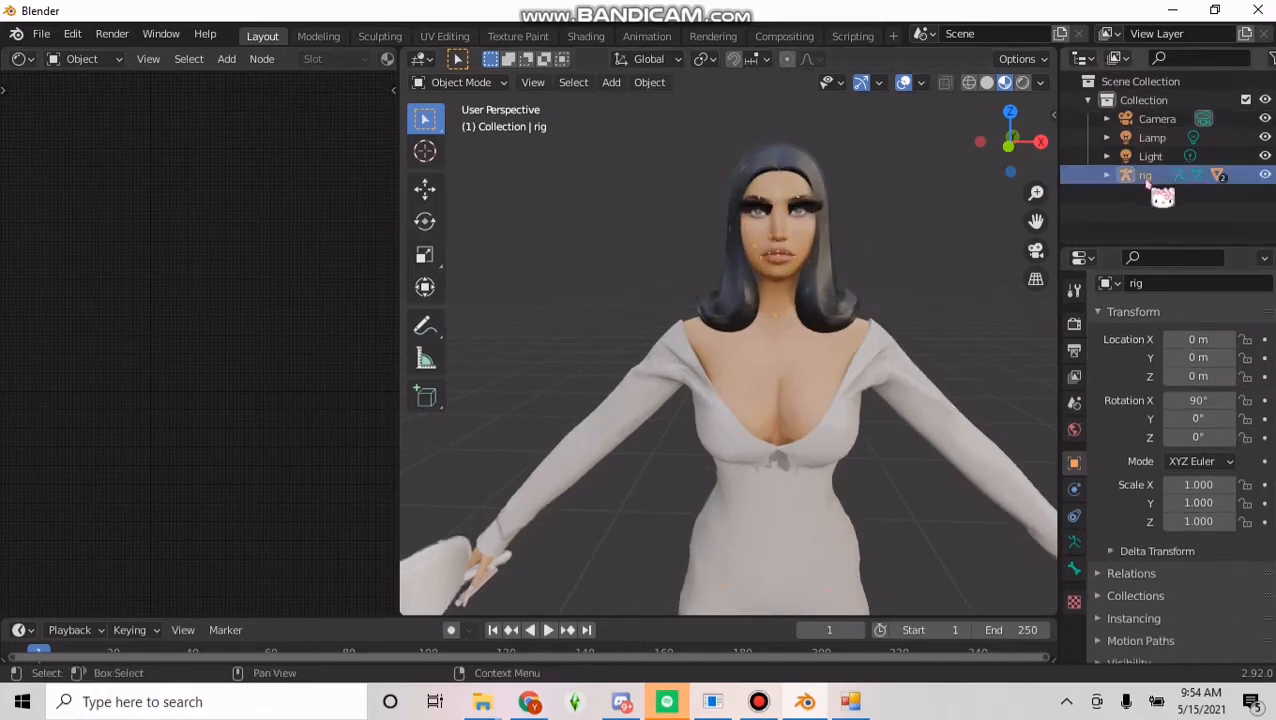
{"action": "left_click", "coordinate": [1107, 176]}
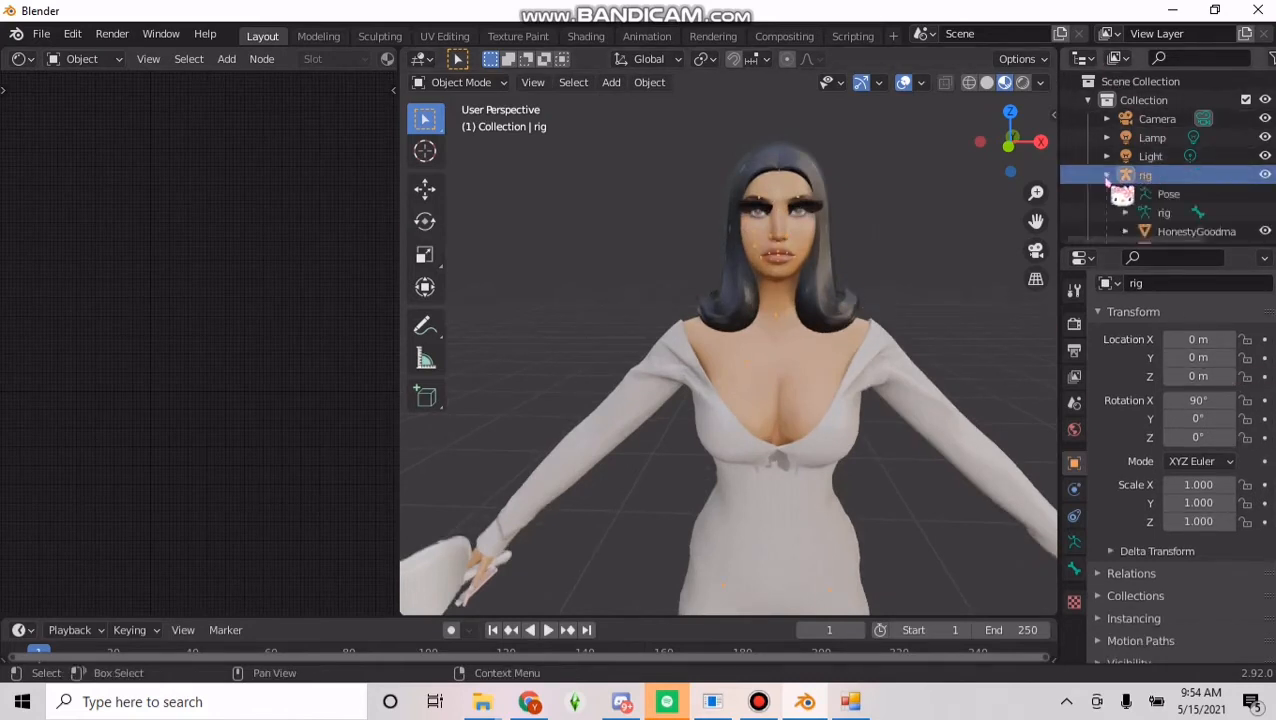
{"action": "scroll", "coordinate": [1141, 206], "scroll_direction": "down", "scroll_amount": 1}
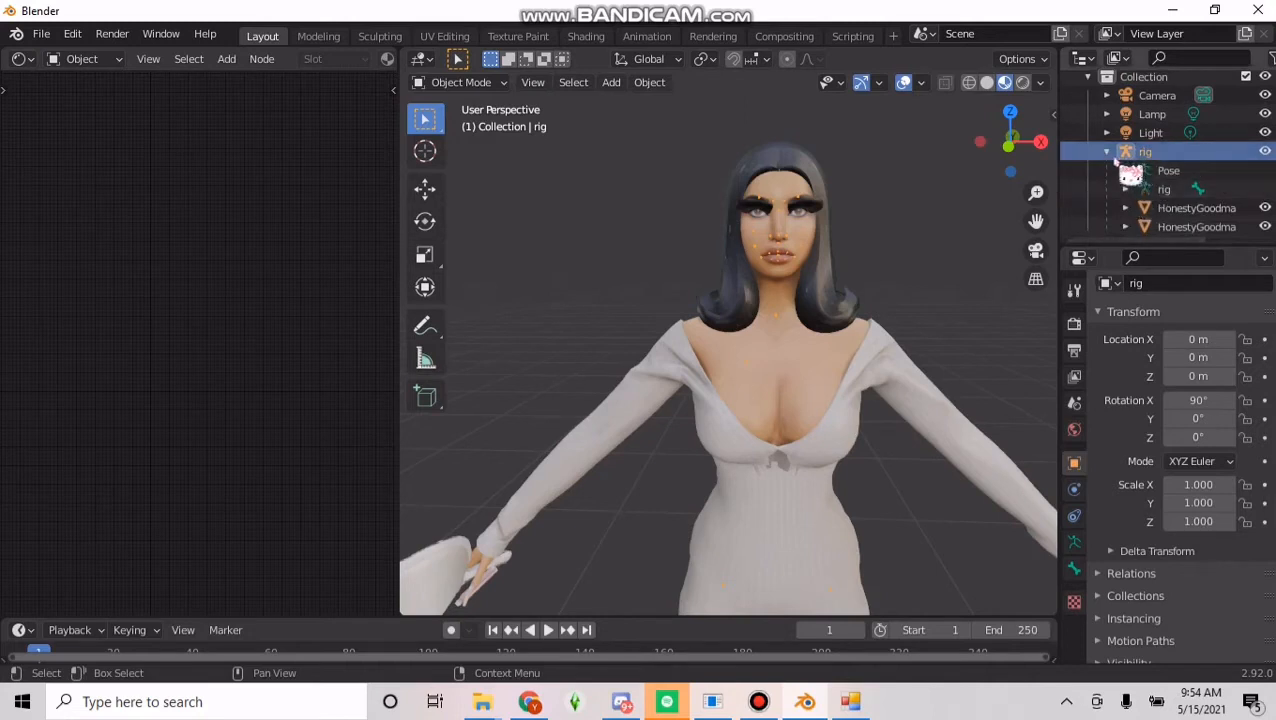
{"action": "left_click", "coordinate": [1168, 208]}
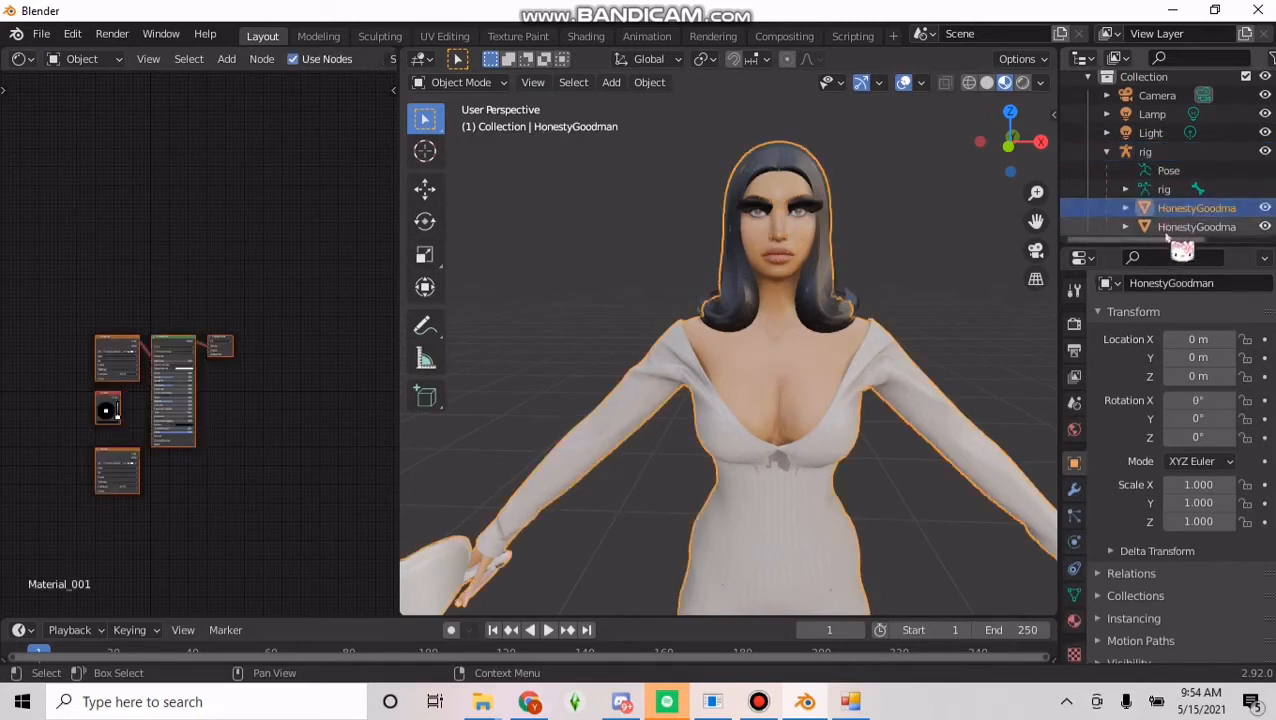
{"action": "left_click", "coordinate": [1167, 228]}
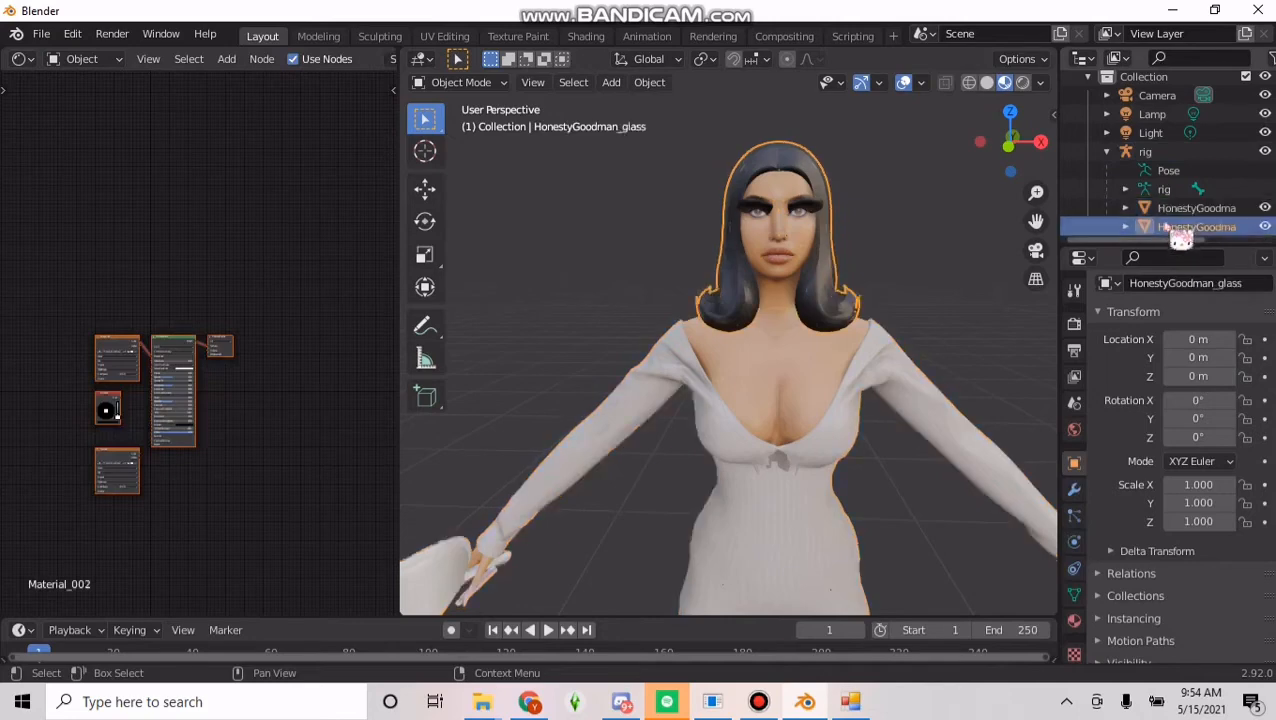
{"action": "left_click", "coordinate": [1166, 209]}
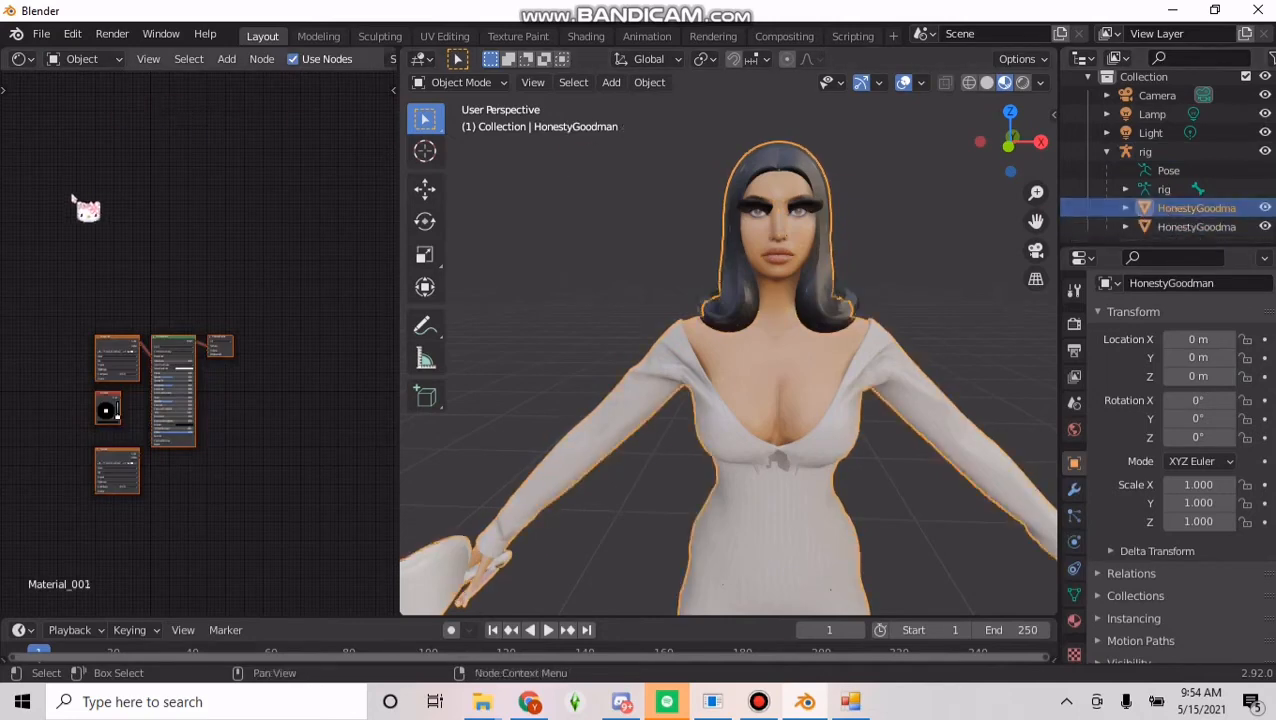
Examine Material_001's node tree, from the Base Color texture through the Principled BSDF to the Material Output.
{"action": "scroll", "coordinate": [84, 209], "scroll_direction": "up", "scroll_amount": 5}
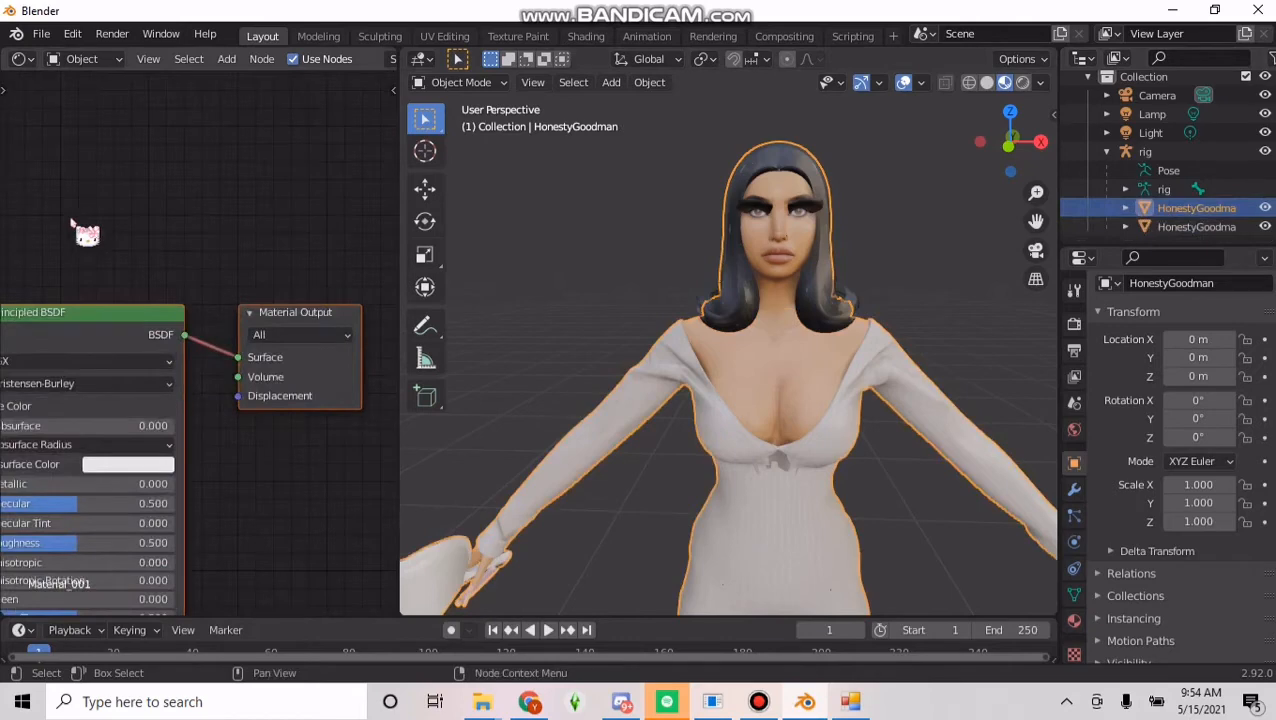
{"action": "middle_click_drag", "start_coordinate": [128, 264], "coordinate": [243, 230]}
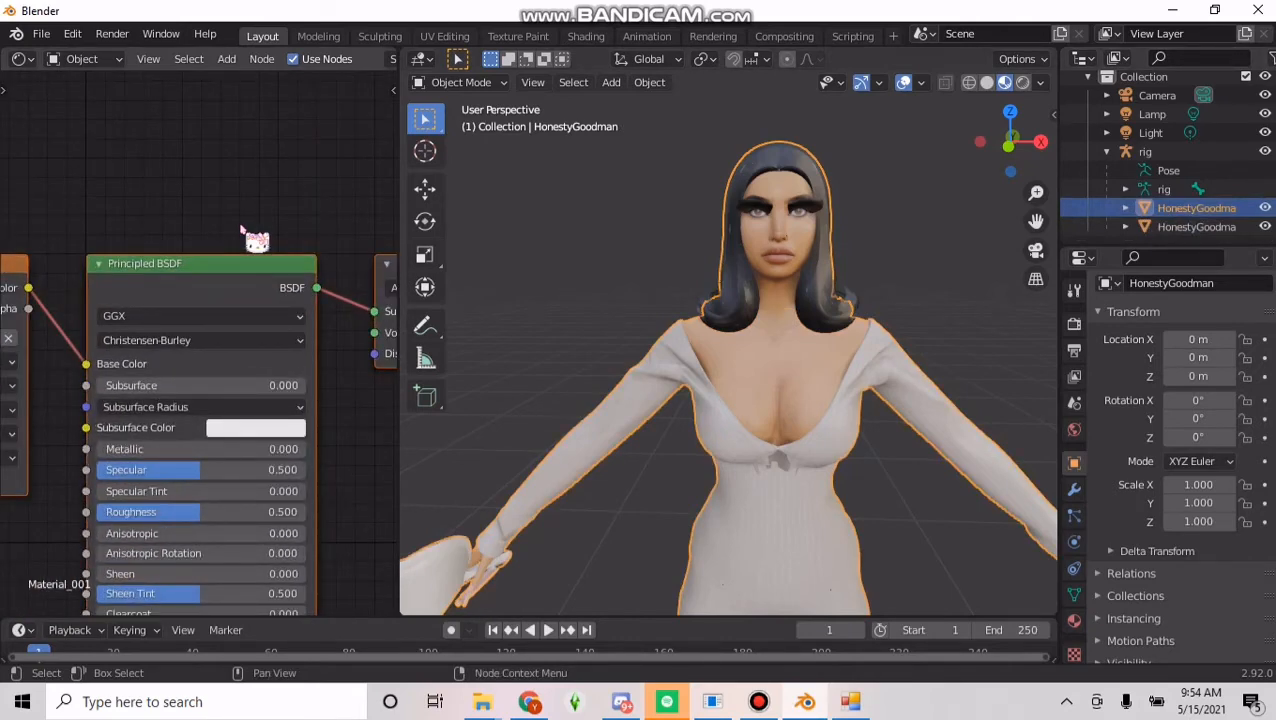
{"action": "scroll", "coordinate": [241, 227], "scroll_direction": "down", "scroll_amount": 6}
{"action": "scroll", "coordinate": [239, 229], "scroll_direction": "up", "scroll_amount": 5}
{"action": "middle_click_drag", "start_coordinate": [225, 290], "coordinate": [355, 193]}
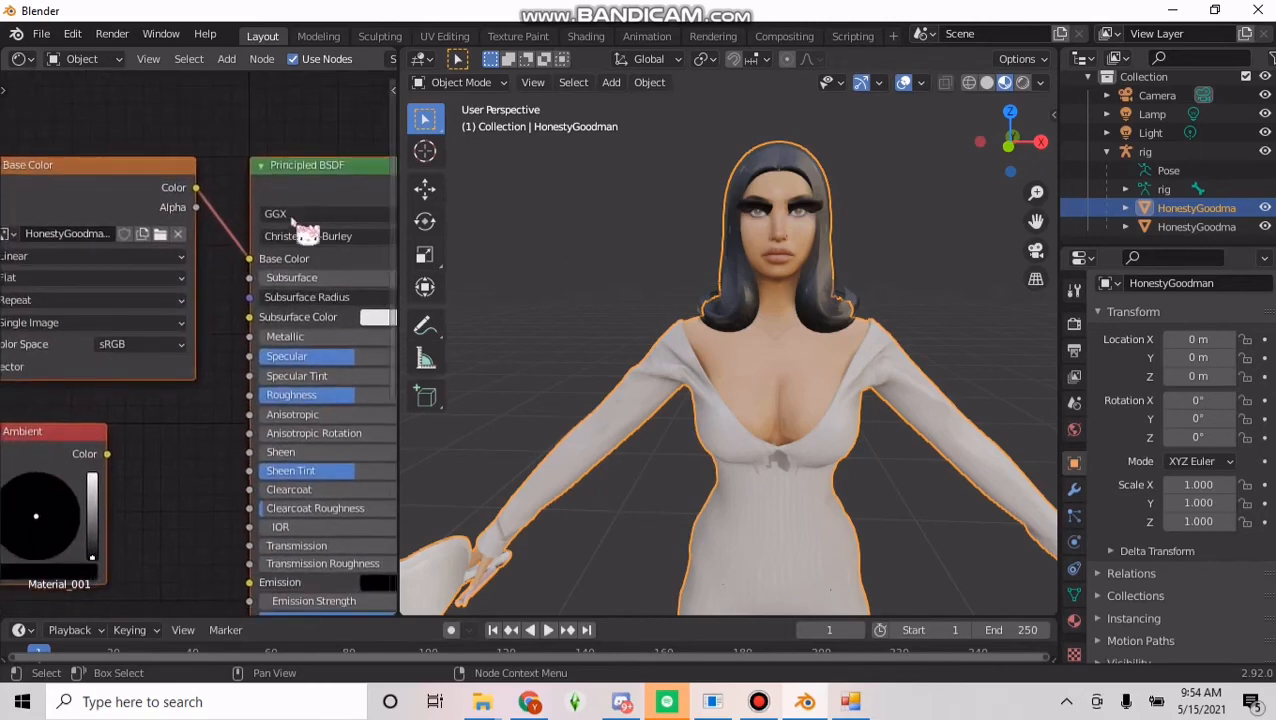
{"action": "scroll", "coordinate": [290, 221], "scroll_direction": "down", "scroll_amount": 2}
{"action": "middle_click_drag", "start_coordinate": [74, 261], "coordinate": [38, 269]}
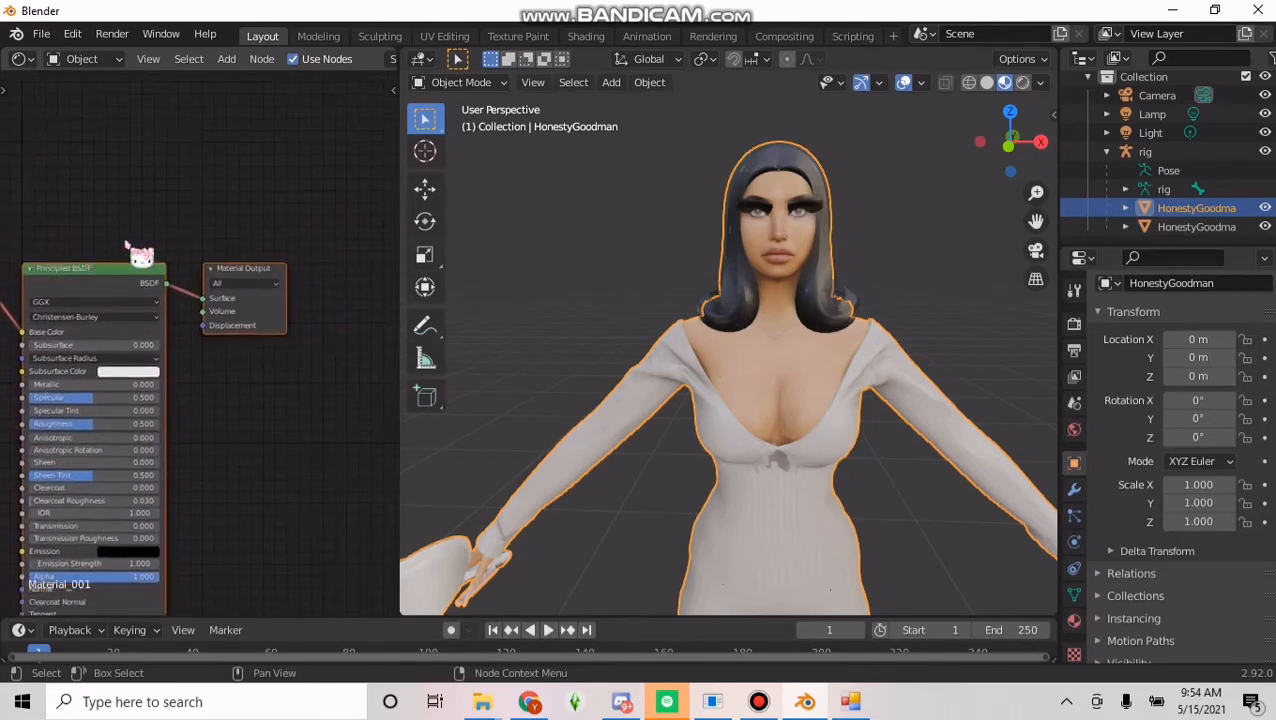
{"action": "scroll", "coordinate": [130, 239], "scroll_direction": "up", "scroll_amount": 4}
{"action": "middle_click_drag", "start_coordinate": [134, 239], "coordinate": [228, 246]}
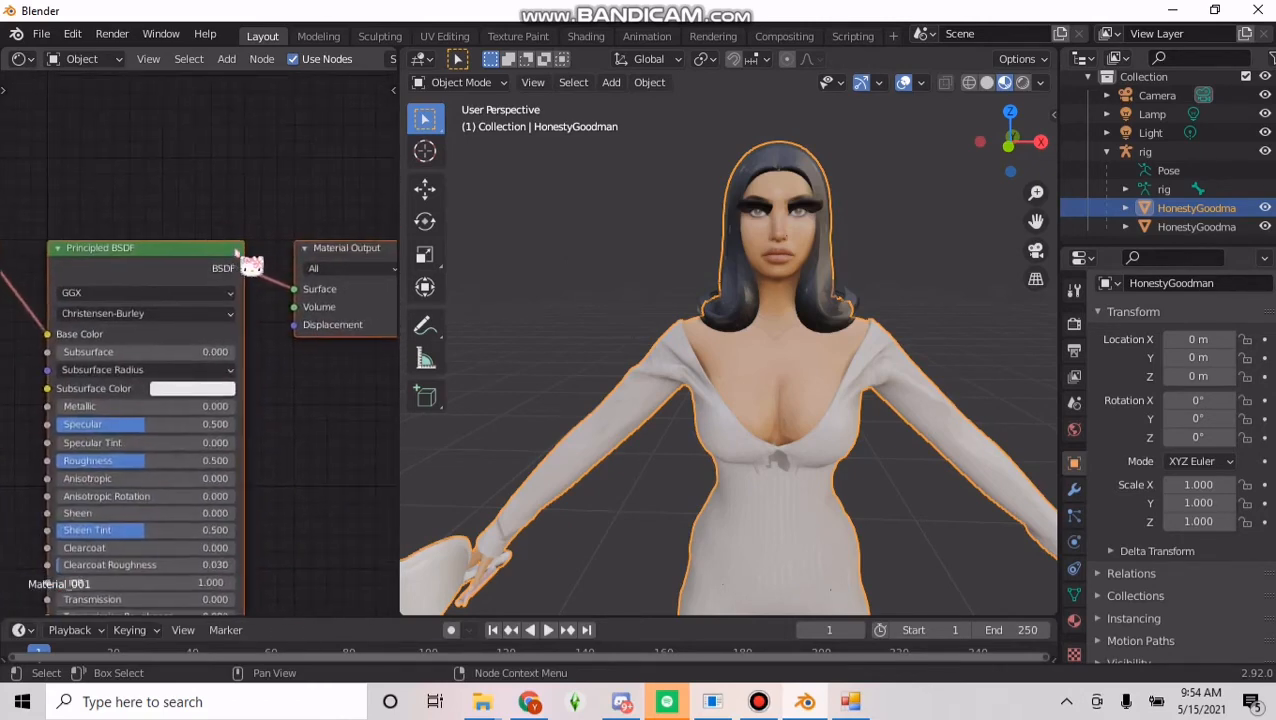
{"action": "scroll", "coordinate": [228, 172], "scroll_direction": "up", "scroll_amount": 1}
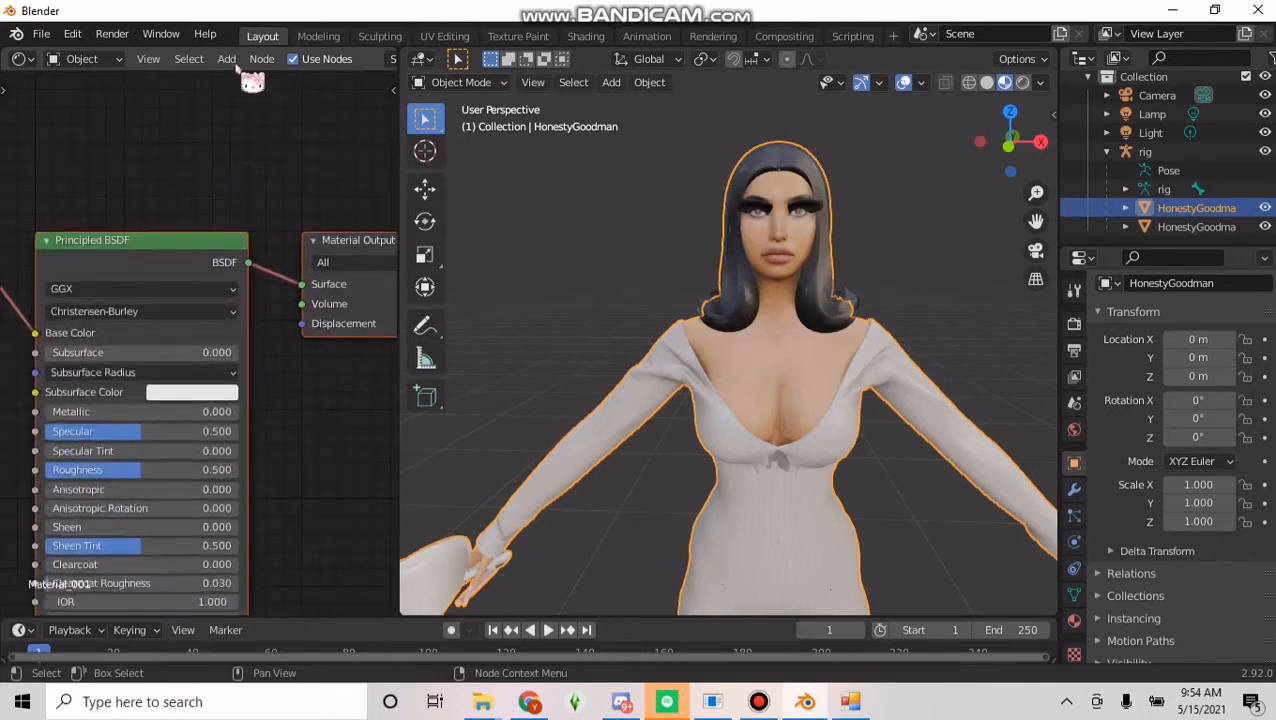
Insert a Mix Shader node on the link between the Principled BSDF and the Material Output.
{"action": "left_click", "coordinate": [228, 59]}
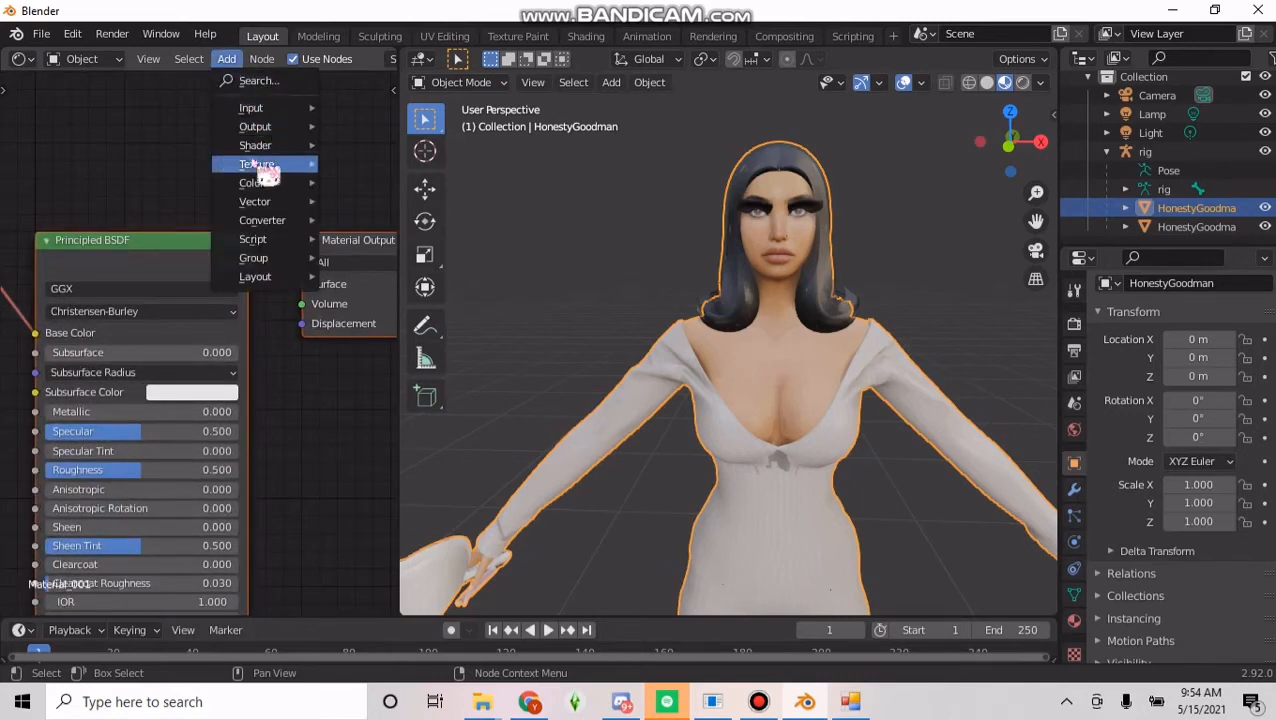
{"action": "mouse_move", "coordinate": [268, 146]}
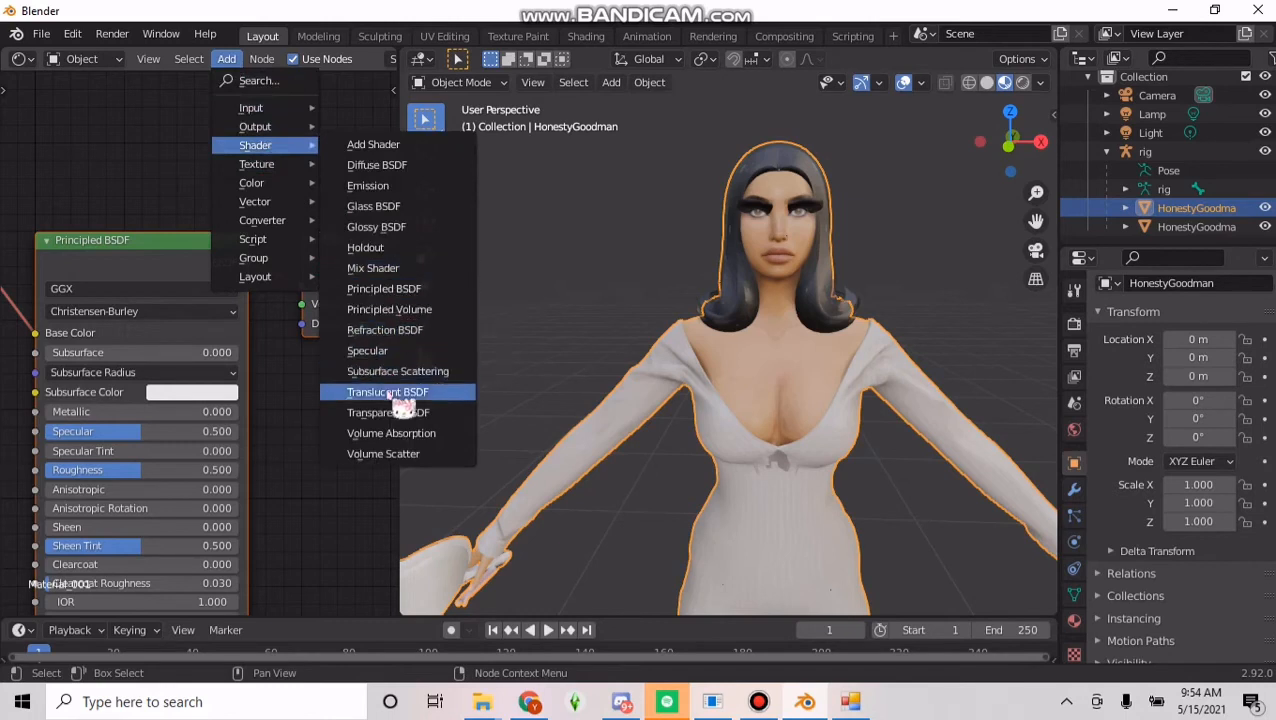
{"action": "left_click", "coordinate": [400, 268]}
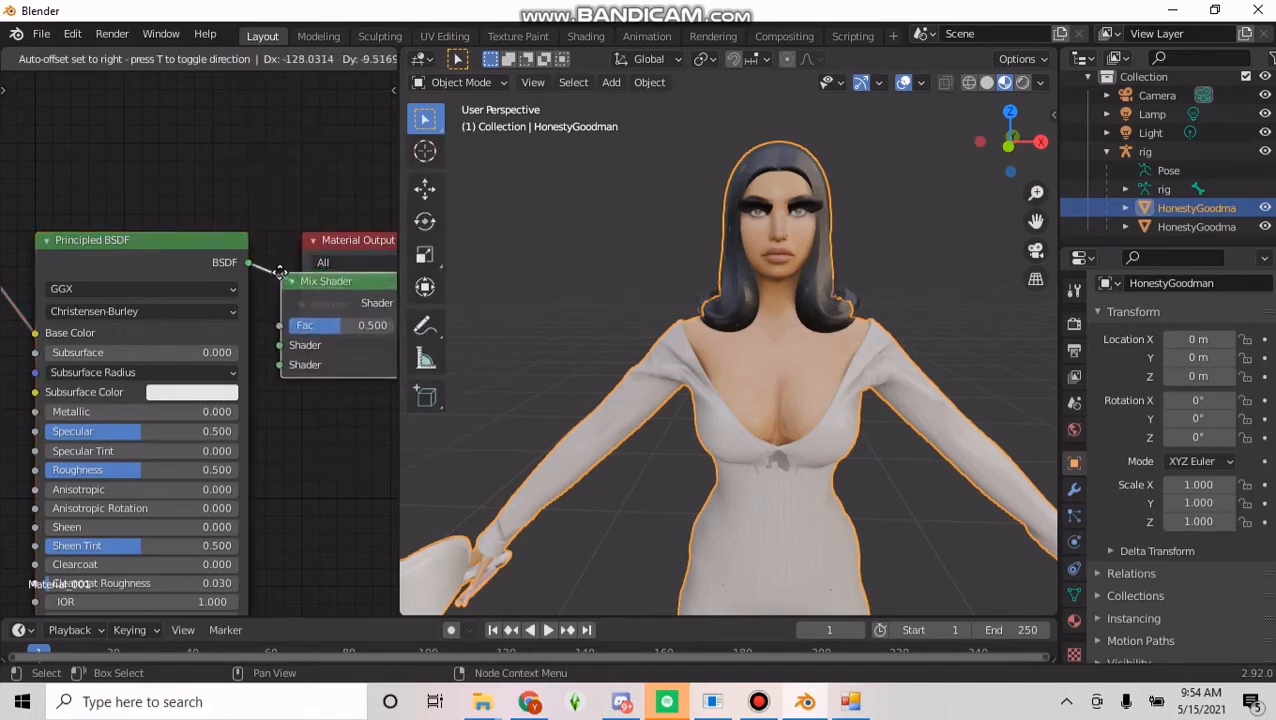
{"action": "left_click", "coordinate": [296, 288]}
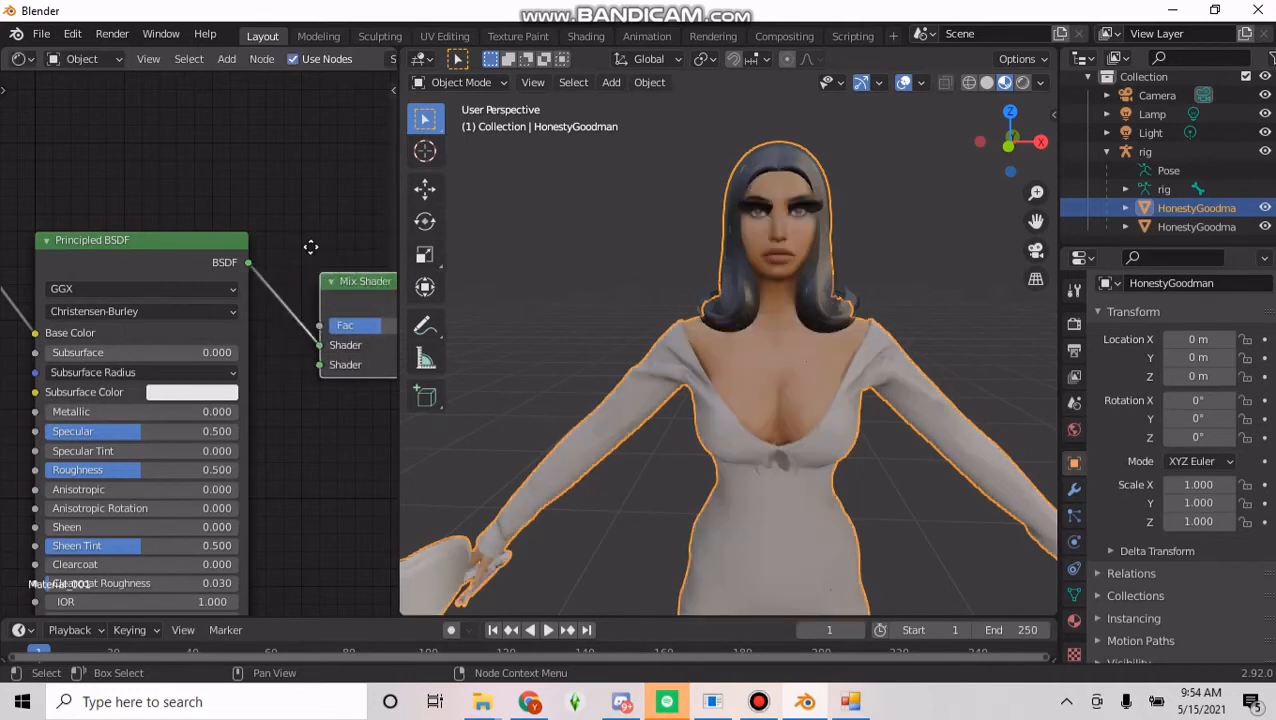
{"action": "middle_click_drag", "start_coordinate": [313, 248], "coordinate": [123, 238]}
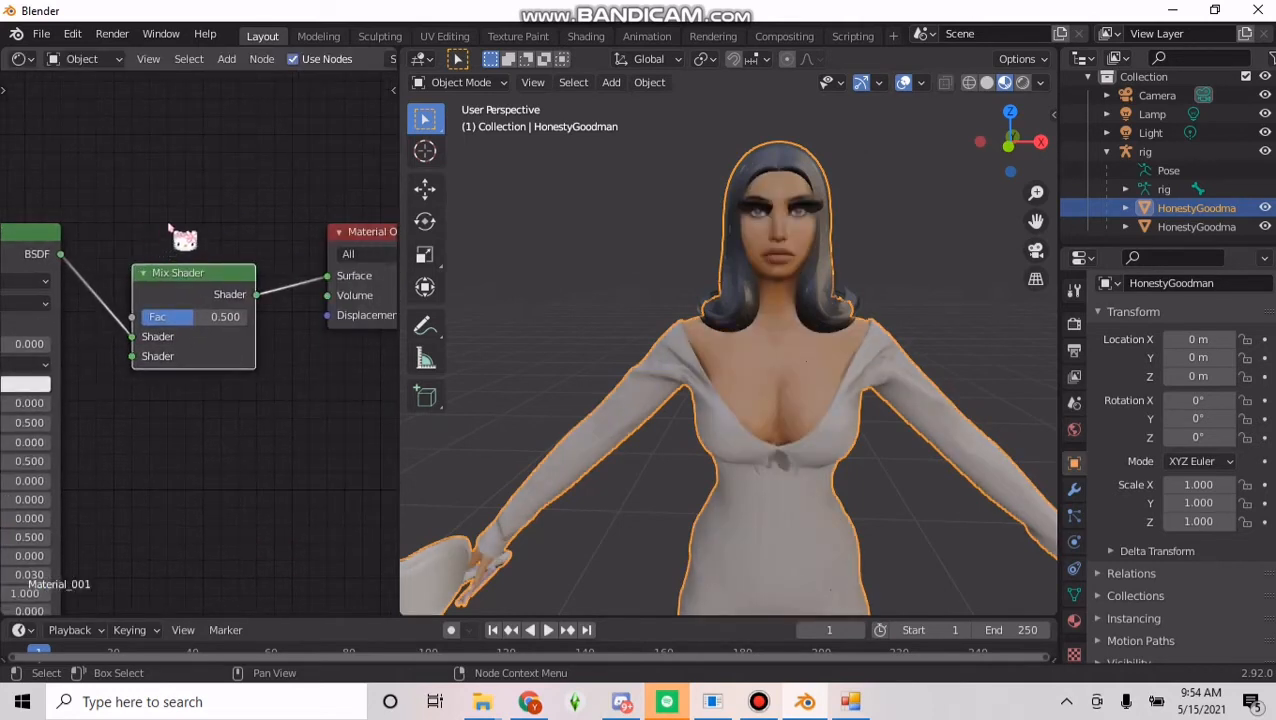
Add a Transparent BSDF node and place it just above the Mix Shader.
{"action": "left_click", "coordinate": [226, 59]}
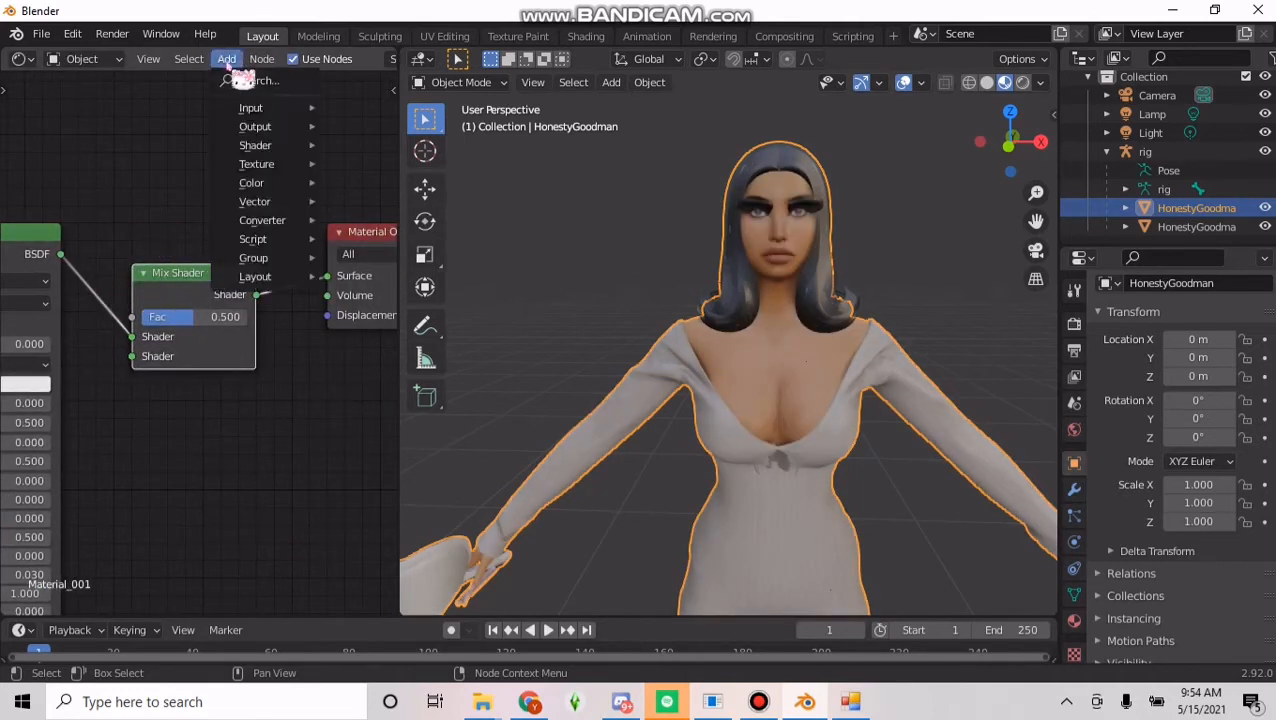
{"action": "mouse_move", "coordinate": [262, 150]}
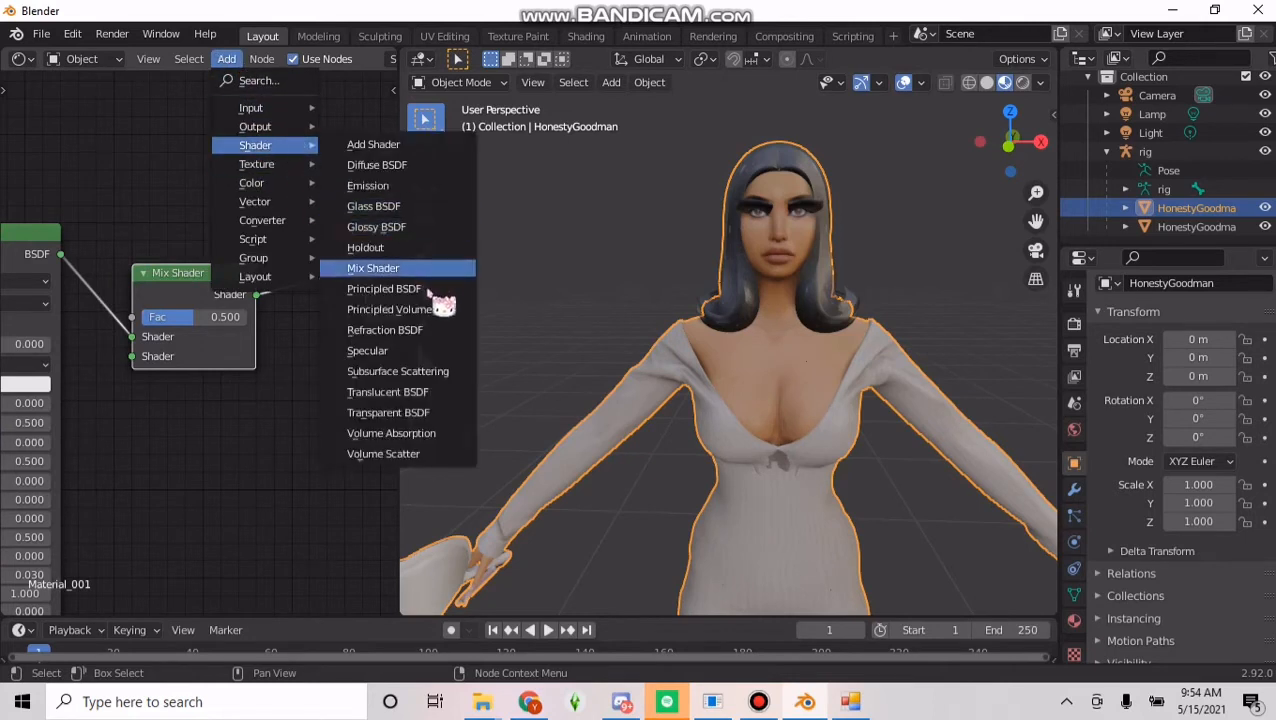
{"action": "left_click", "coordinate": [420, 413]}
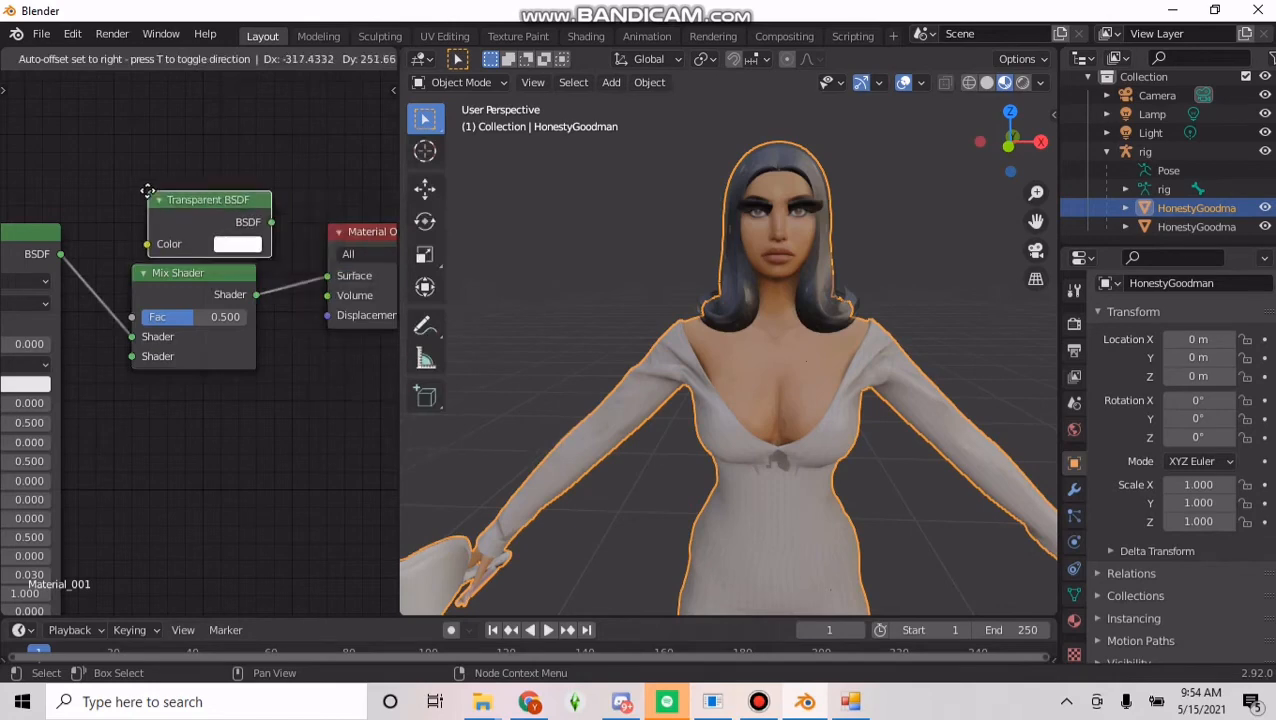
{"action": "left_click", "coordinate": [138, 190]}
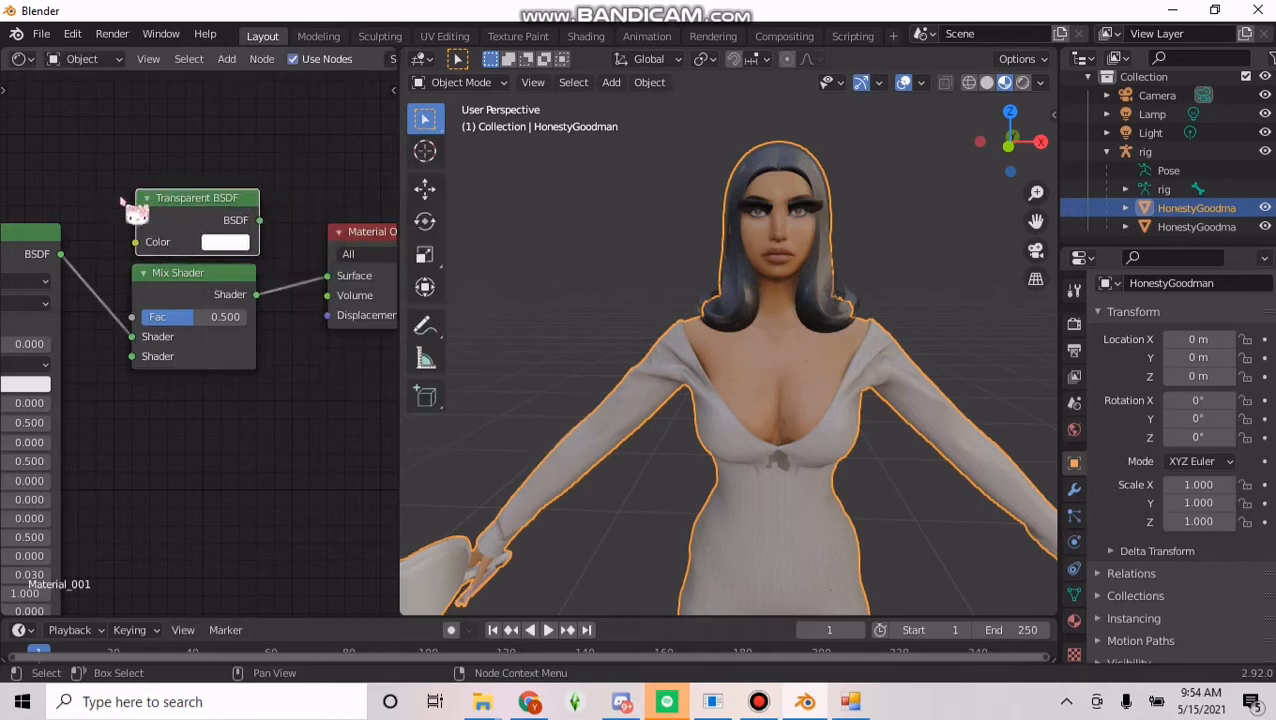
{"action": "scroll", "coordinate": [122, 200], "scroll_direction": "down", "scroll_amount": 5}
{"action": "scroll", "coordinate": [134, 205], "scroll_direction": "up", "scroll_amount": 6}
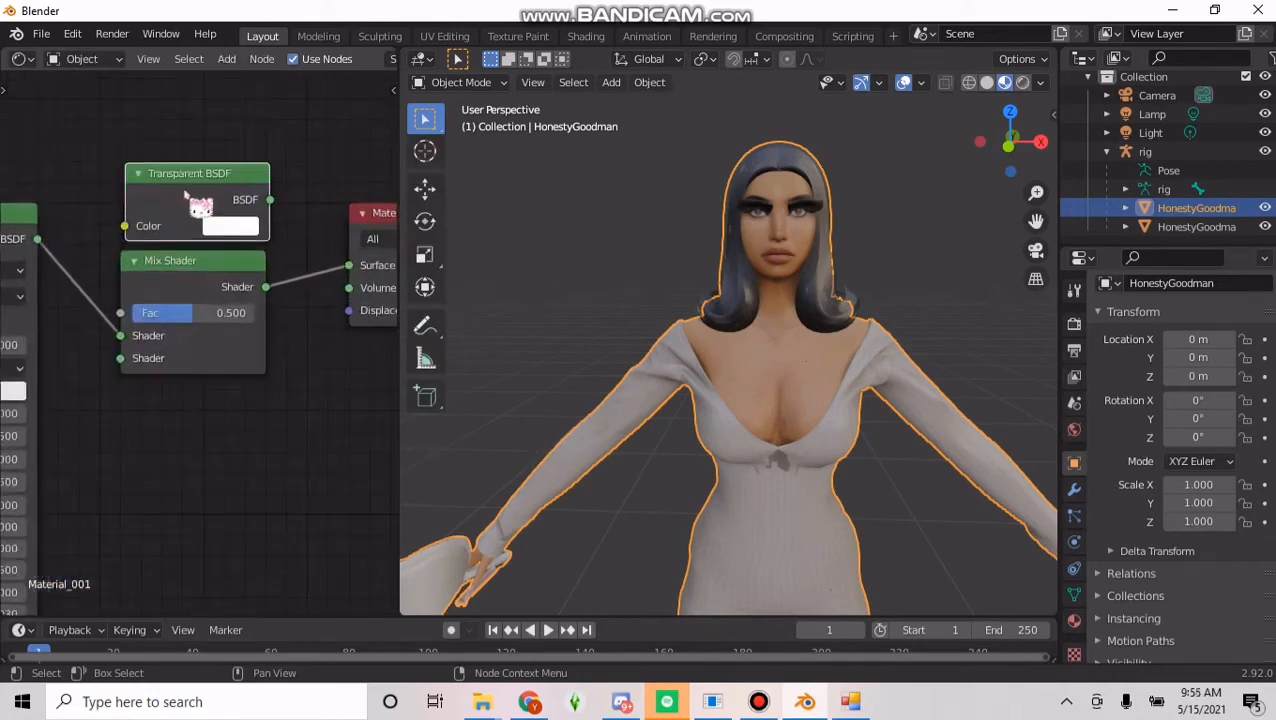
Connect the Specular texture's Color output to the Principled BSDF's Specular input in Material_001.
{"action": "middle_click_drag", "start_coordinate": [52, 283], "coordinate": [231, 234]}
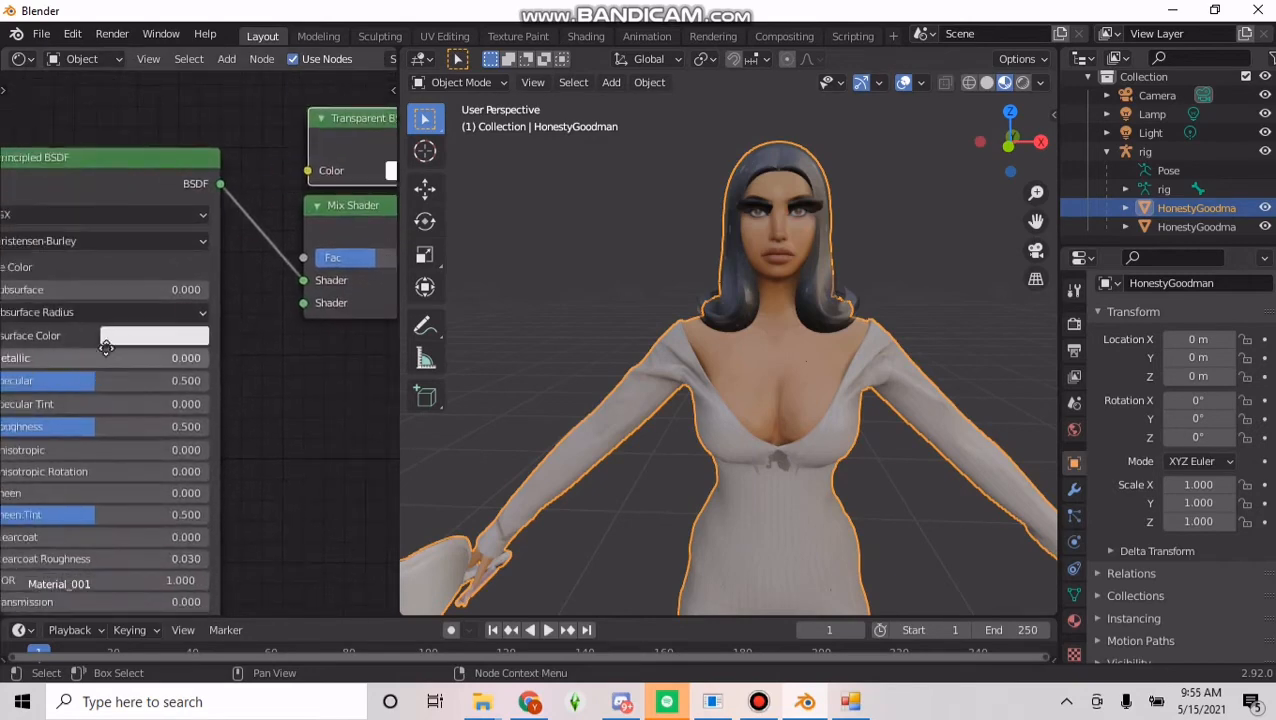
{"action": "middle_click_drag", "start_coordinate": [117, 344], "coordinate": [276, 296]}
{"action": "scroll", "coordinate": [62, 410], "scroll_direction": "up", "scroll_amount": 1}
{"action": "middle_click_drag", "start_coordinate": [60, 400], "coordinate": [185, 235]}
{"action": "scroll", "coordinate": [185, 235], "scroll_direction": "down", "scroll_amount": 4}
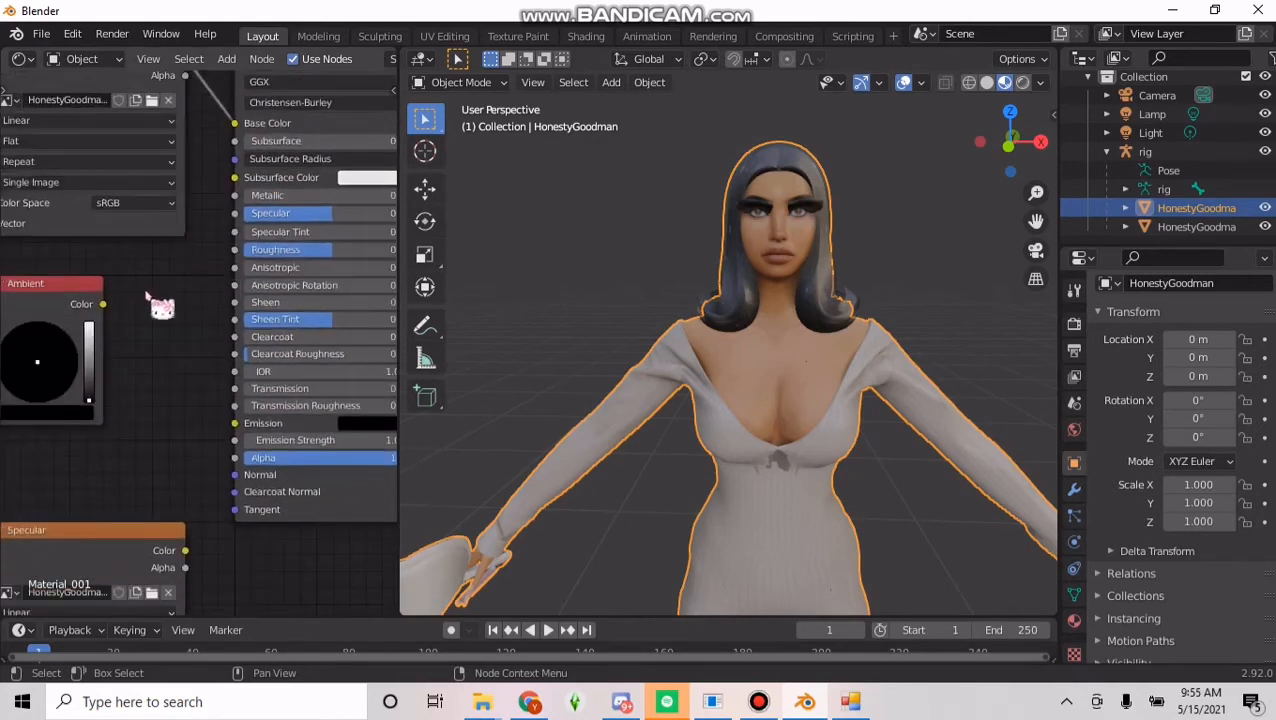
{"action": "scroll", "coordinate": [1190, 545], "scroll_direction": "down", "scroll_amount": 2}
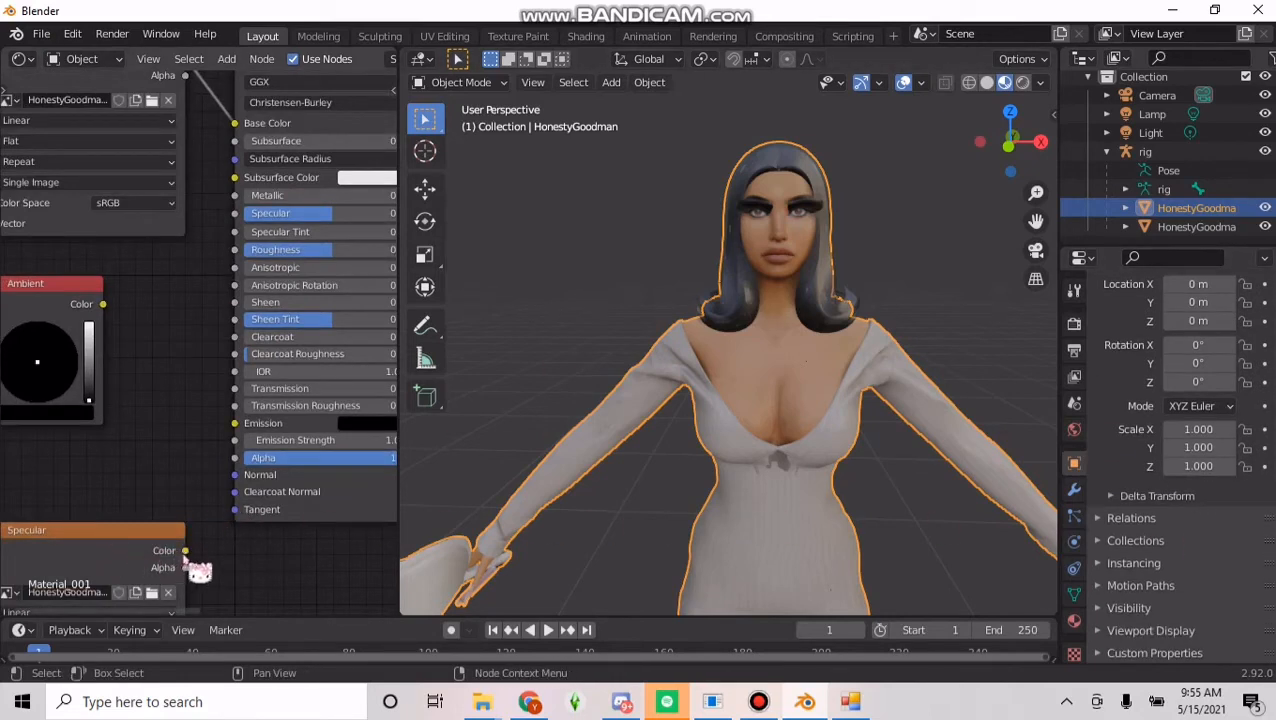
{"action": "mouse_move", "coordinate": [185, 550]}
{"action": "left_mouse_down"}
{"action": "mouse_move", "coordinate": [194, 520]}
{"action": "mouse_move", "coordinate": [152, 330]}
{"action": "mouse_move", "coordinate": [235, 217]}
{"action": "left_mouse_up"}
{"action": "middle_click_drag", "start_coordinate": [295, 233], "coordinate": [180, 385]}
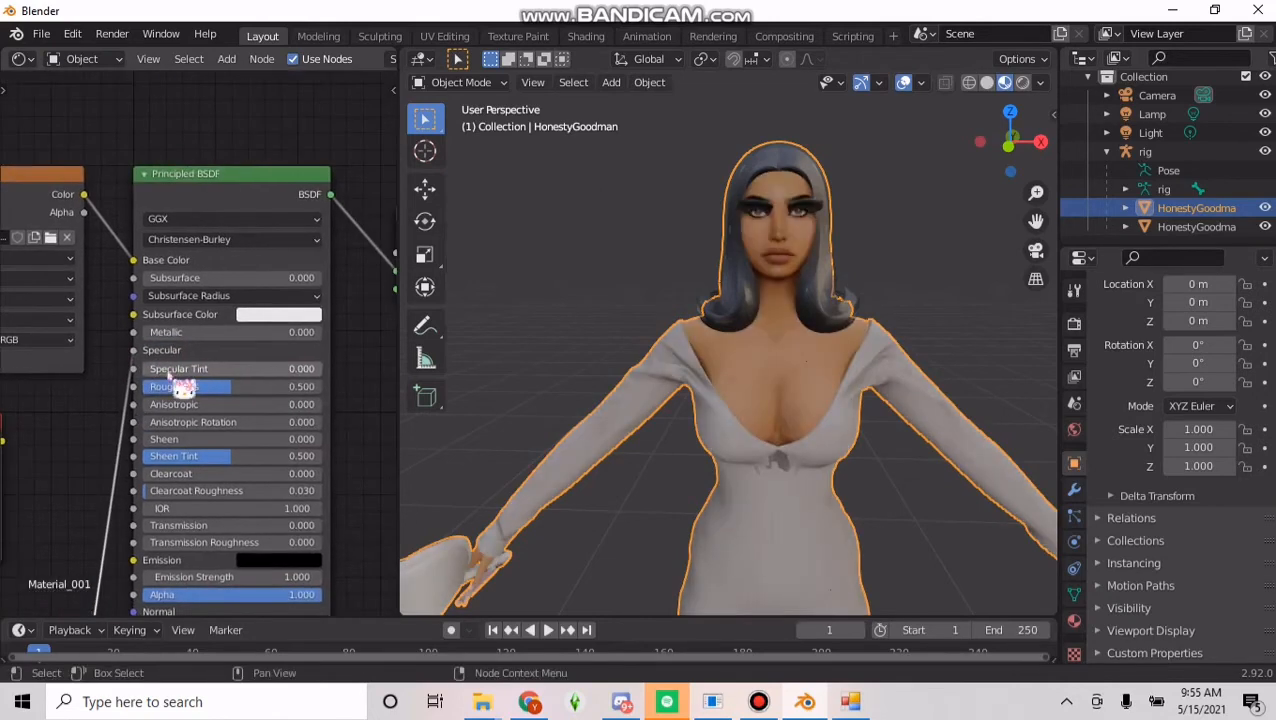
Move the Principled BSDF link to the Mix Shader's second Shader input and connect the Transparent BSDF to the first.
{"action": "middle_click_drag", "start_coordinate": [285, 352], "coordinate": [195, 322]}
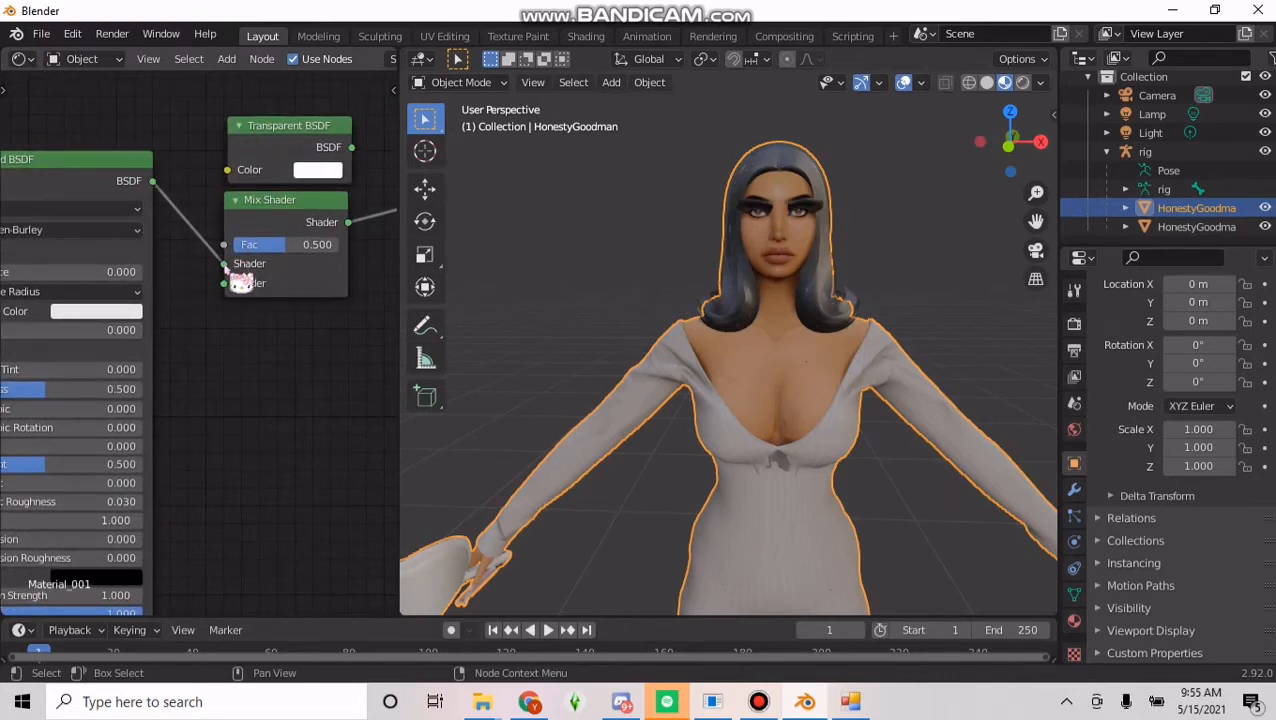
{"action": "left_click_drag", "start_coordinate": [240, 283], "coordinate": [239, 300]}
{"action": "middle_click_drag", "start_coordinate": [282, 312], "coordinate": [230, 318]}
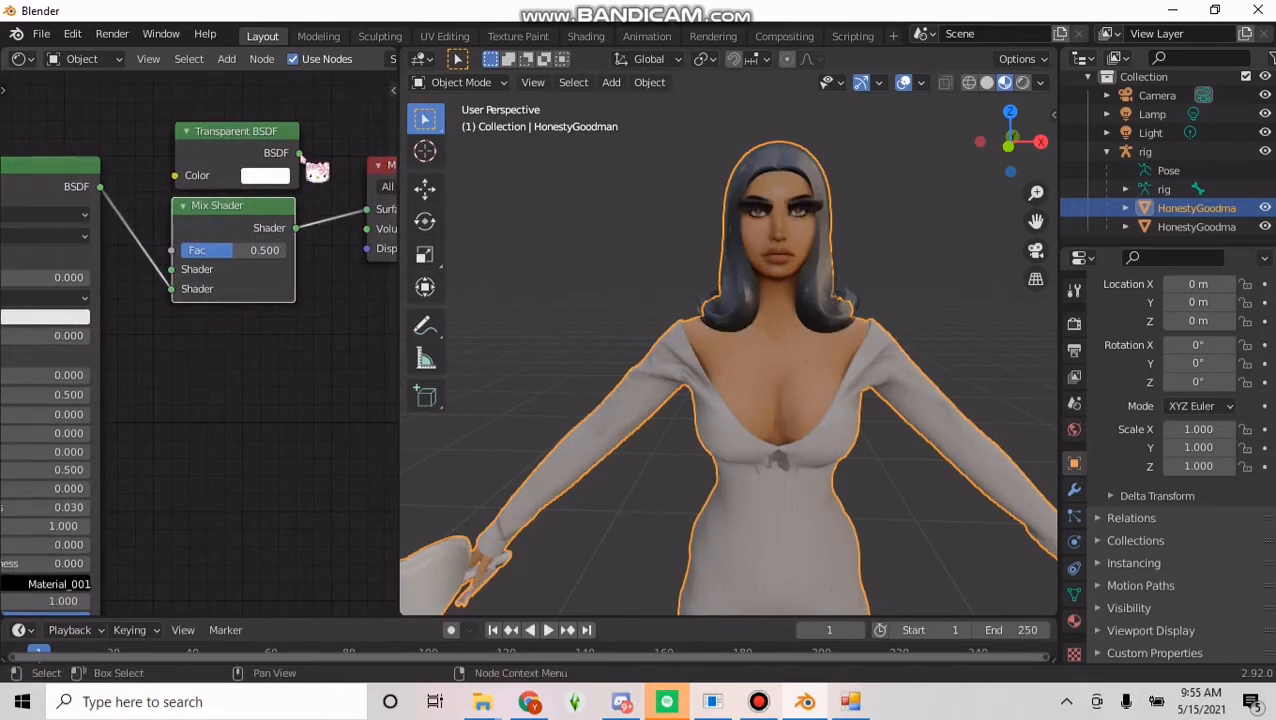
{"action": "left_click_drag", "start_coordinate": [299, 153], "coordinate": [190, 276]}
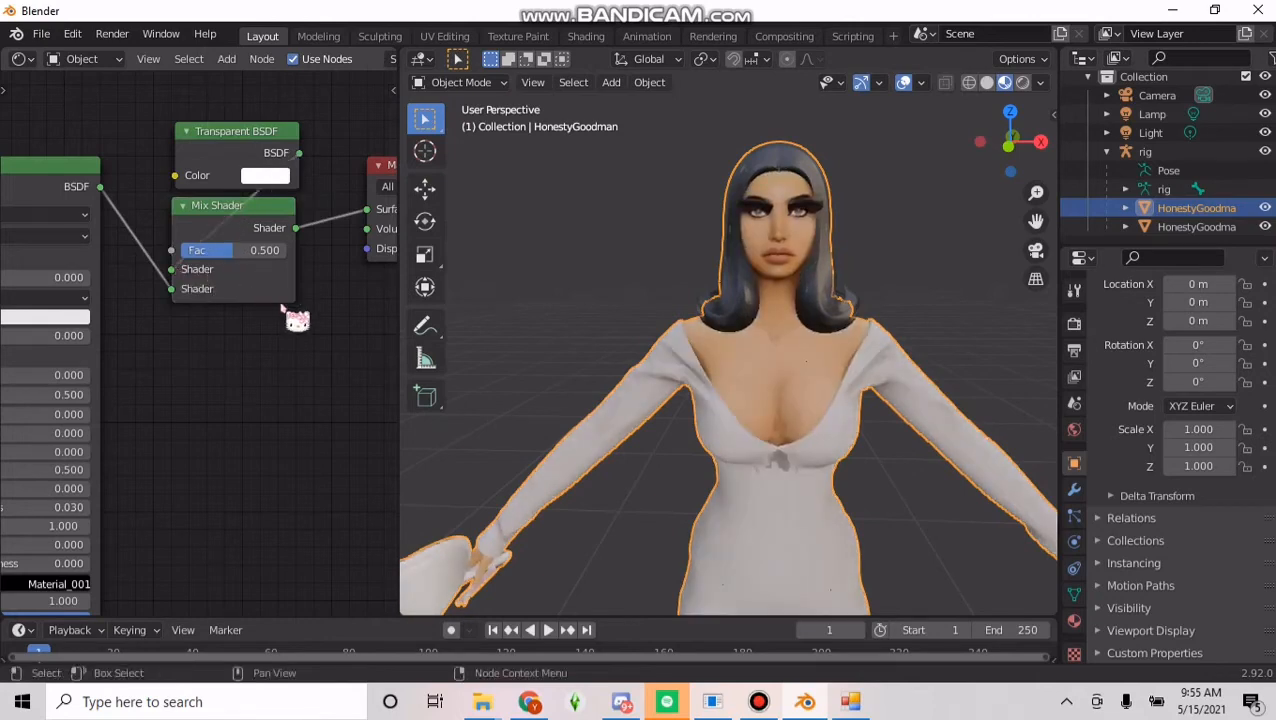
Connect the Base Color texture's Alpha output to the Mix Shader's Fac input in Material_001.
{"action": "middle_click_drag", "start_coordinate": [170, 305], "coordinate": [368, 310]}
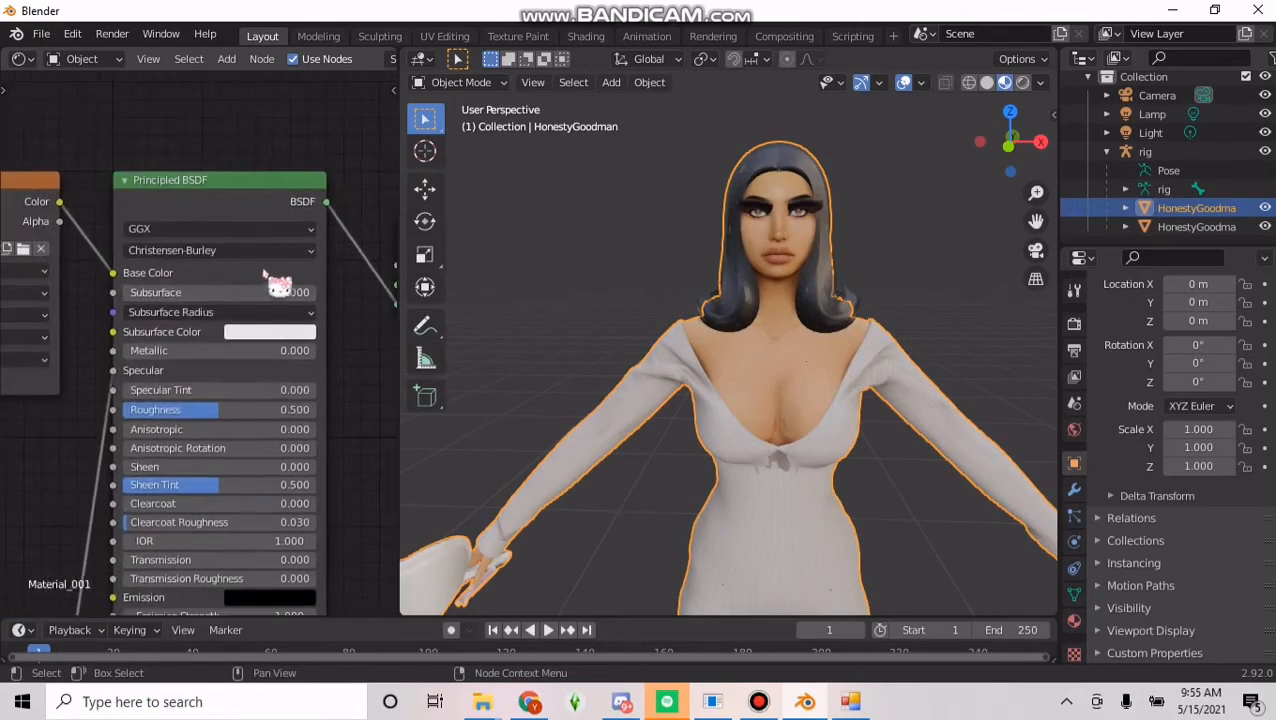
{"action": "middle_click_drag", "start_coordinate": [250, 267], "coordinate": [202, 264]}
{"action": "middle_click_drag", "start_coordinate": [91, 236], "coordinate": [130, 221]}
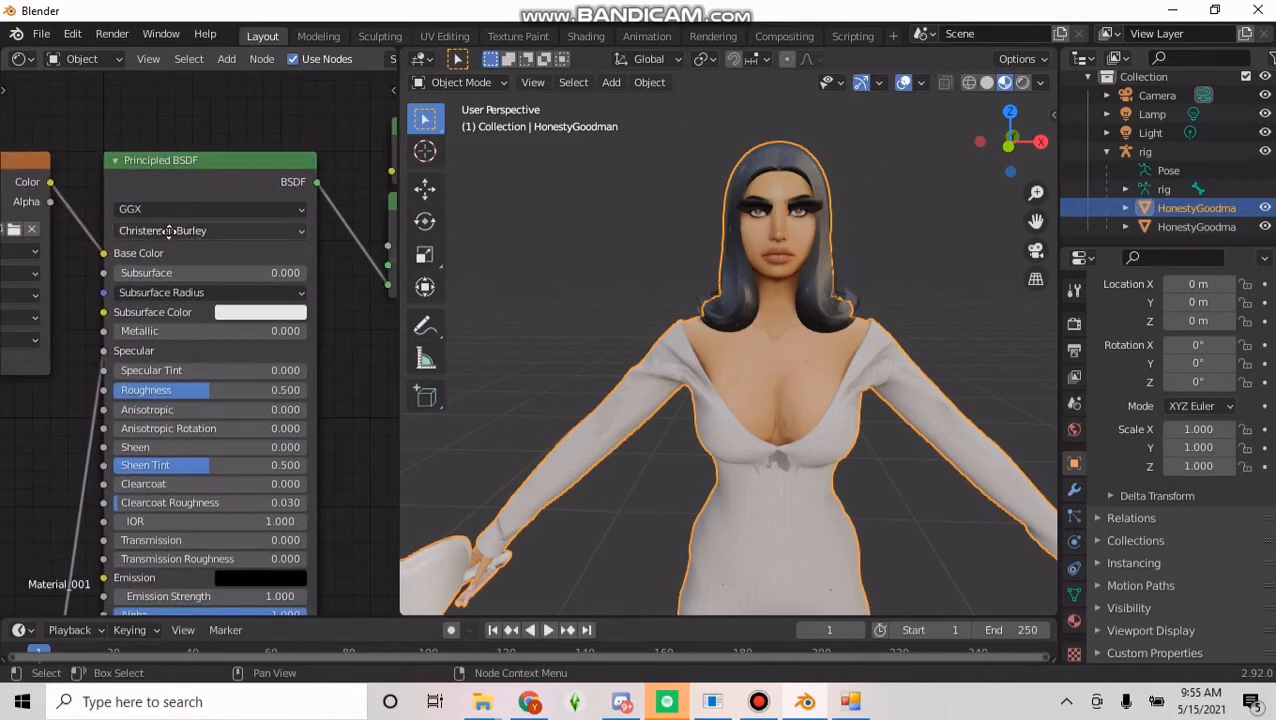
{"action": "middle_click_drag", "start_coordinate": [174, 231], "coordinate": [125, 236]}
{"action": "left_click_drag", "start_coordinate": [33, 215], "coordinate": [358, 249]}
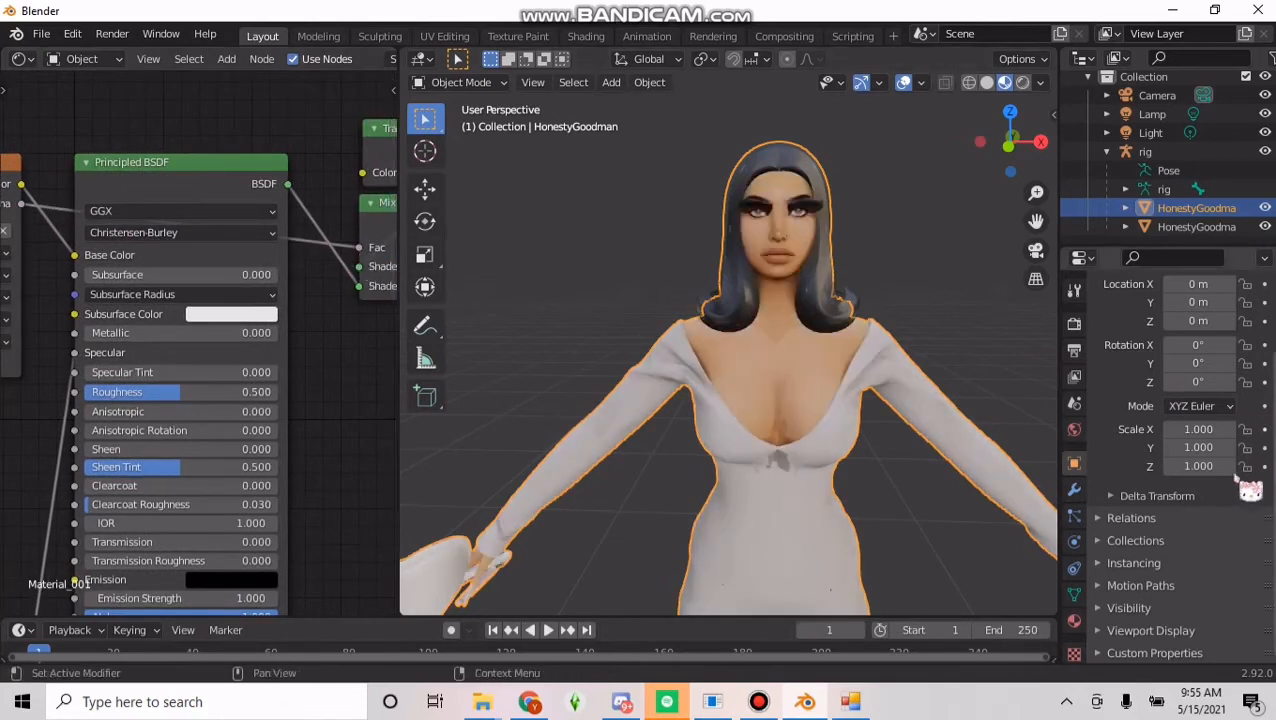
Set Material_001's blend mode to Alpha Hashed and its shadow mode to Alpha Clip.
{"action": "scroll", "coordinate": [812, 362], "scroll_direction": "up", "scroll_amount": 5}
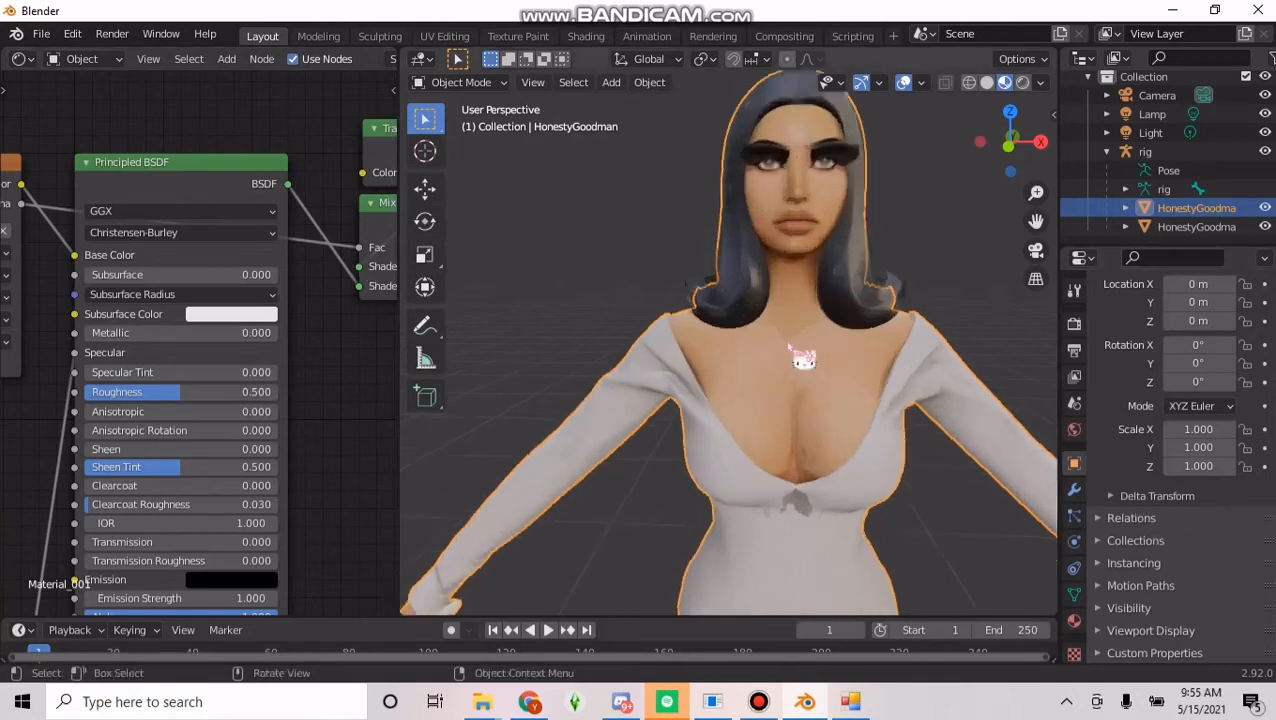
{"action": "middle_click_drag", "start_coordinate": [812, 356], "coordinate": [815, 427]}
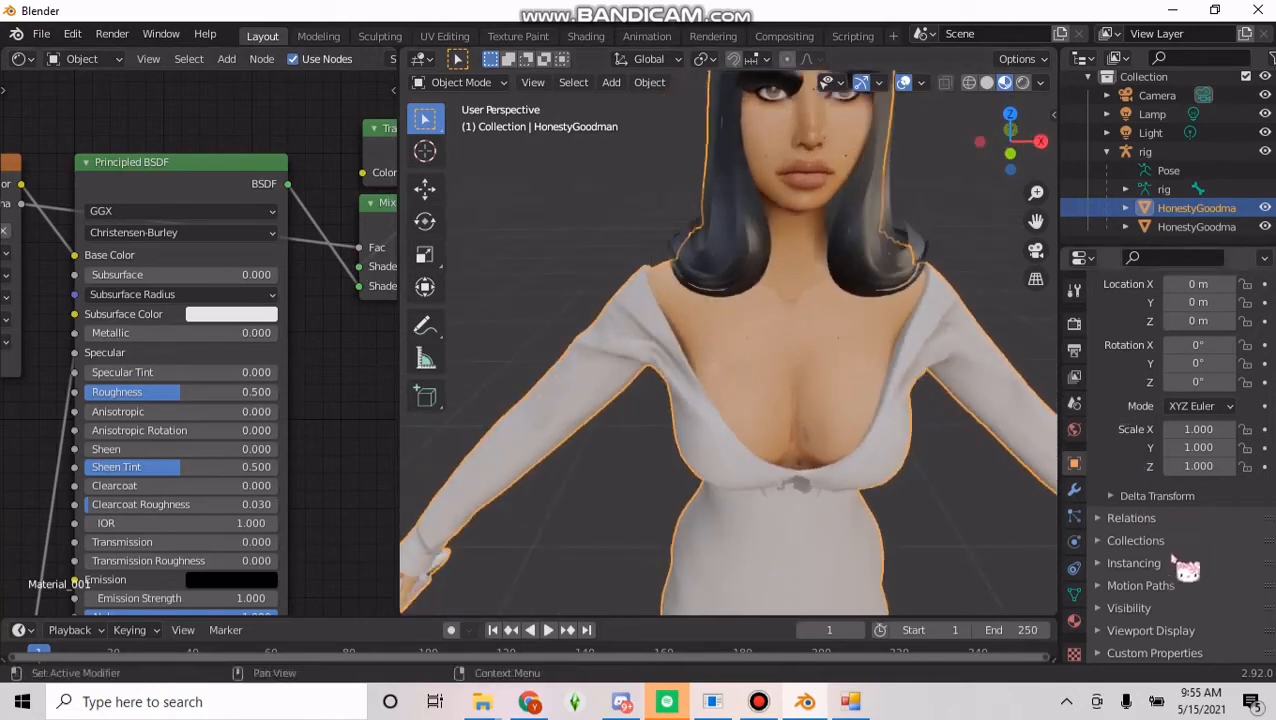
{"action": "left_click", "coordinate": [1076, 626]}
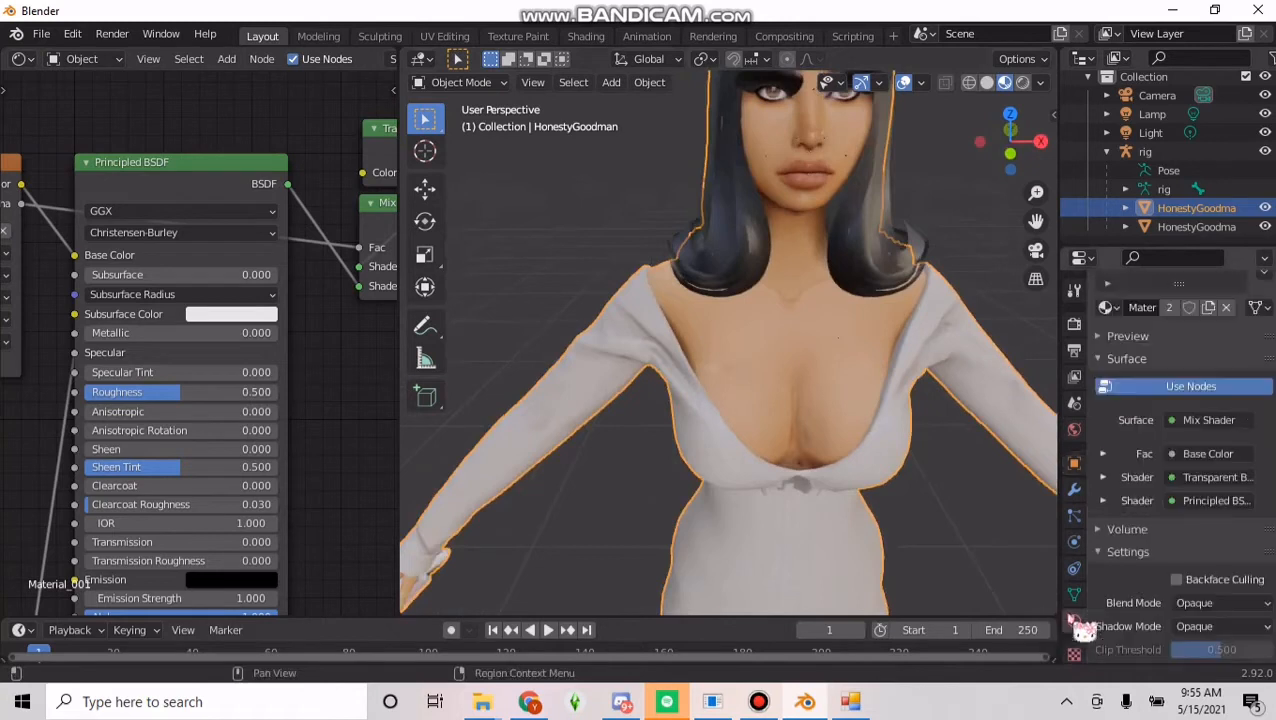
{"action": "scroll", "coordinate": [1155, 512], "scroll_direction": "down", "scroll_amount": 4}
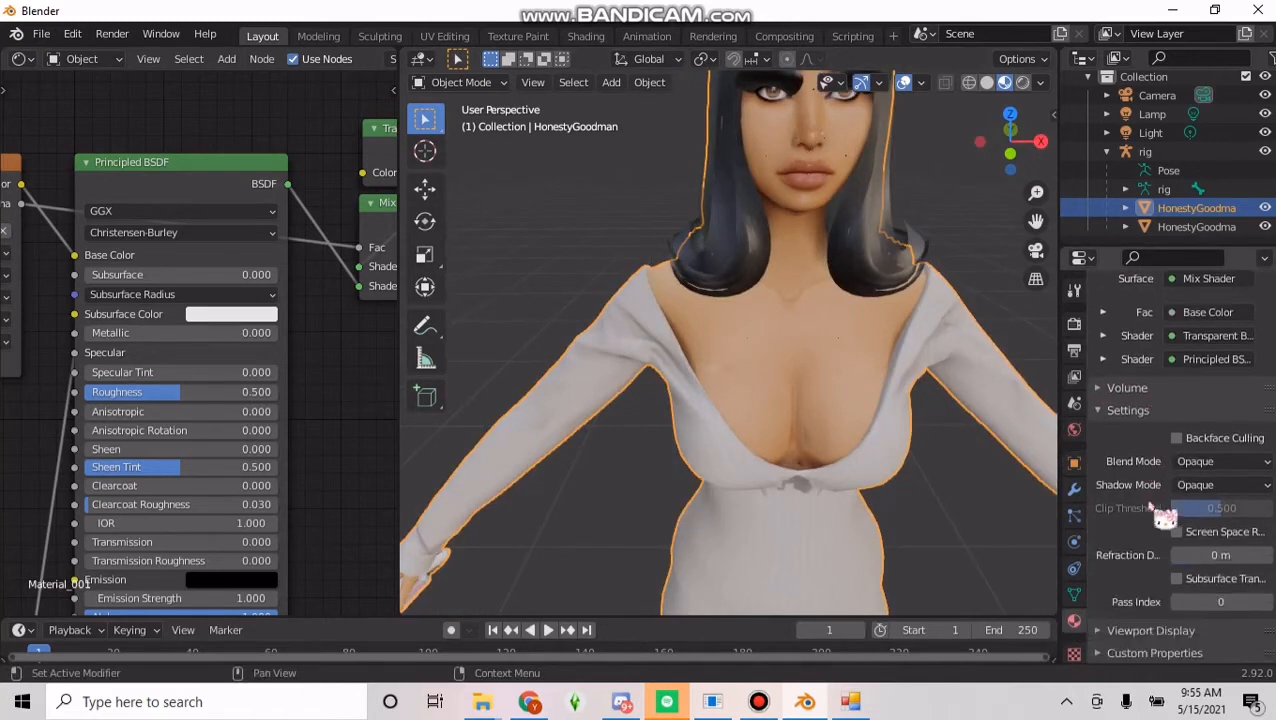
{"action": "left_click", "coordinate": [1228, 462]}
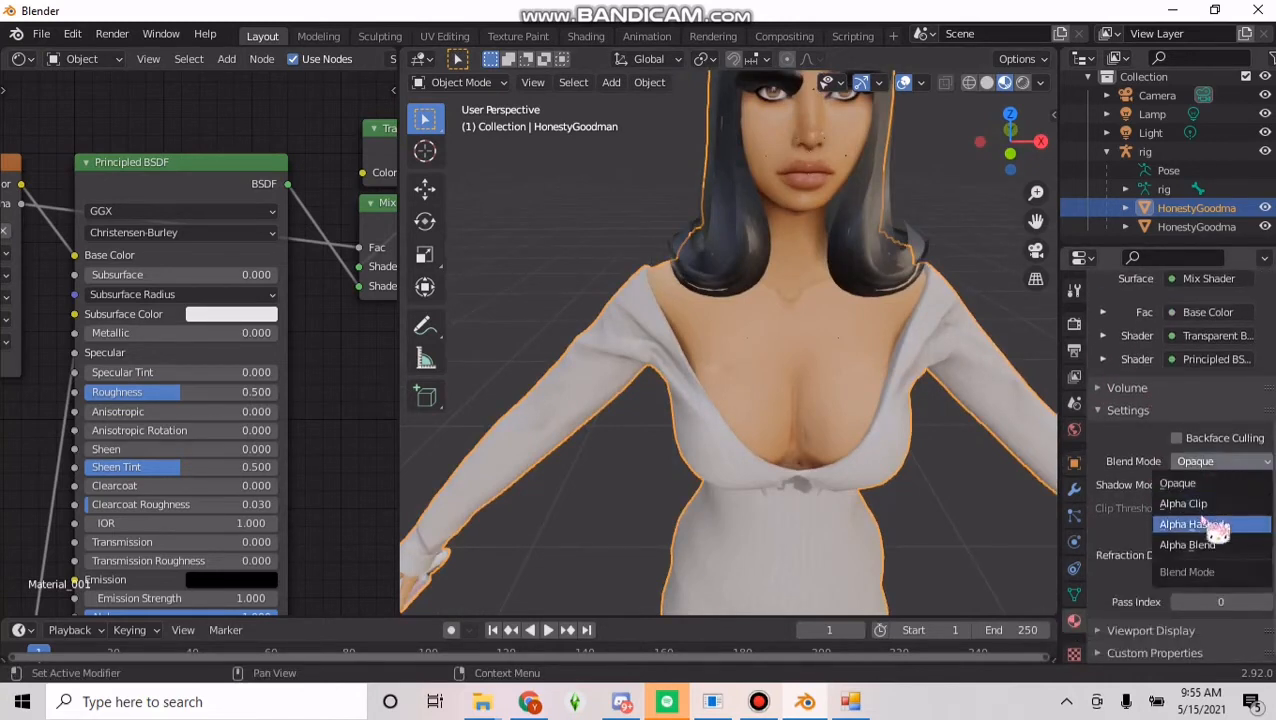
{"action": "left_click", "coordinate": [1216, 529]}
{"action": "left_click", "coordinate": [1222, 485]}
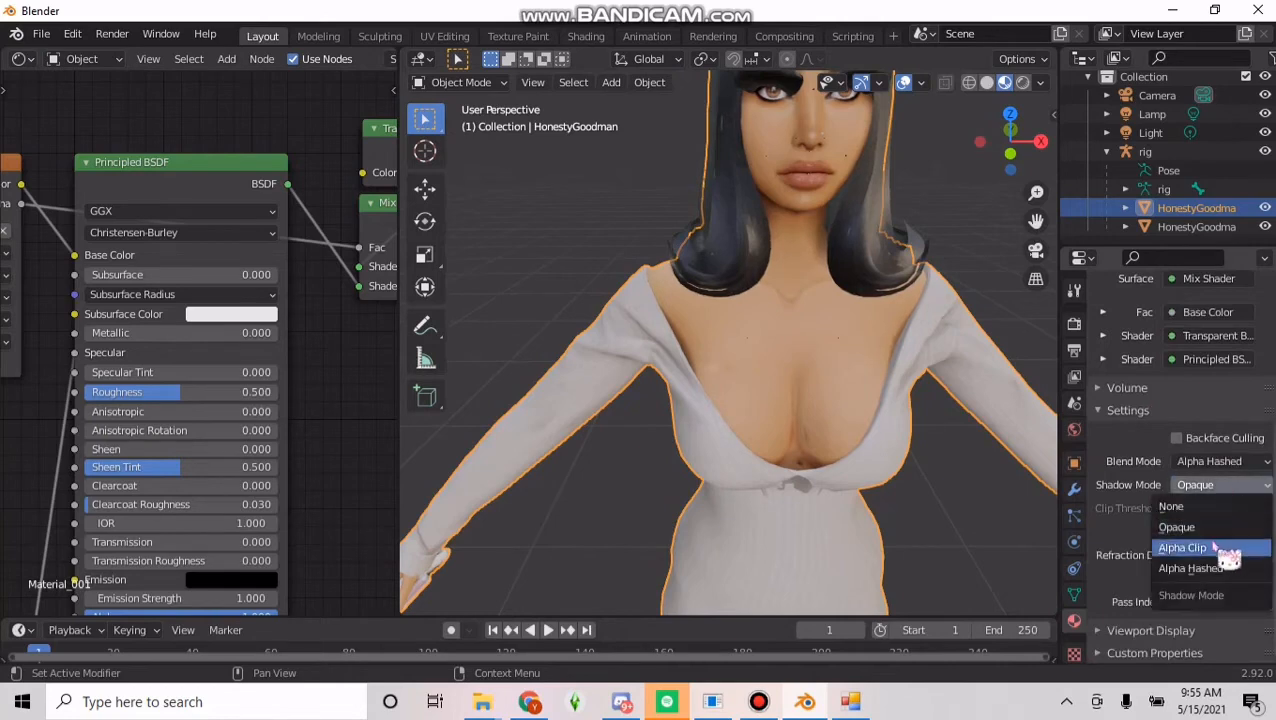
{"action": "left_click", "coordinate": [1216, 546]}
{"action": "scroll", "coordinate": [690, 321], "scroll_direction": "down", "scroll_amount": 4}
{"action": "scroll", "coordinate": [690, 321], "scroll_direction": "up", "scroll_amount": 2}
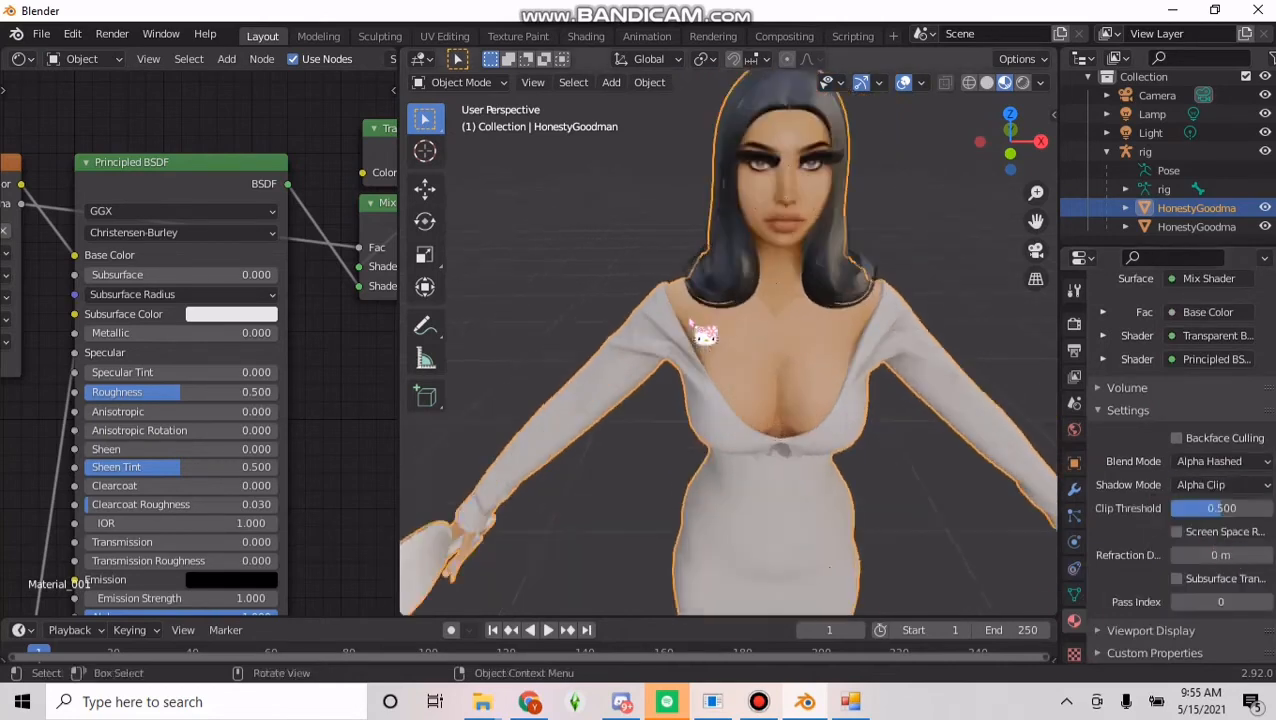
Select the HonestyGoodman_glass mesh and insert a Mix Shader between Material_002's Principled BSDF and Material Output.
{"action": "left_click", "coordinate": [1190, 228]}
{"action": "scroll", "coordinate": [296, 285], "scroll_direction": "down", "scroll_amount": 4}
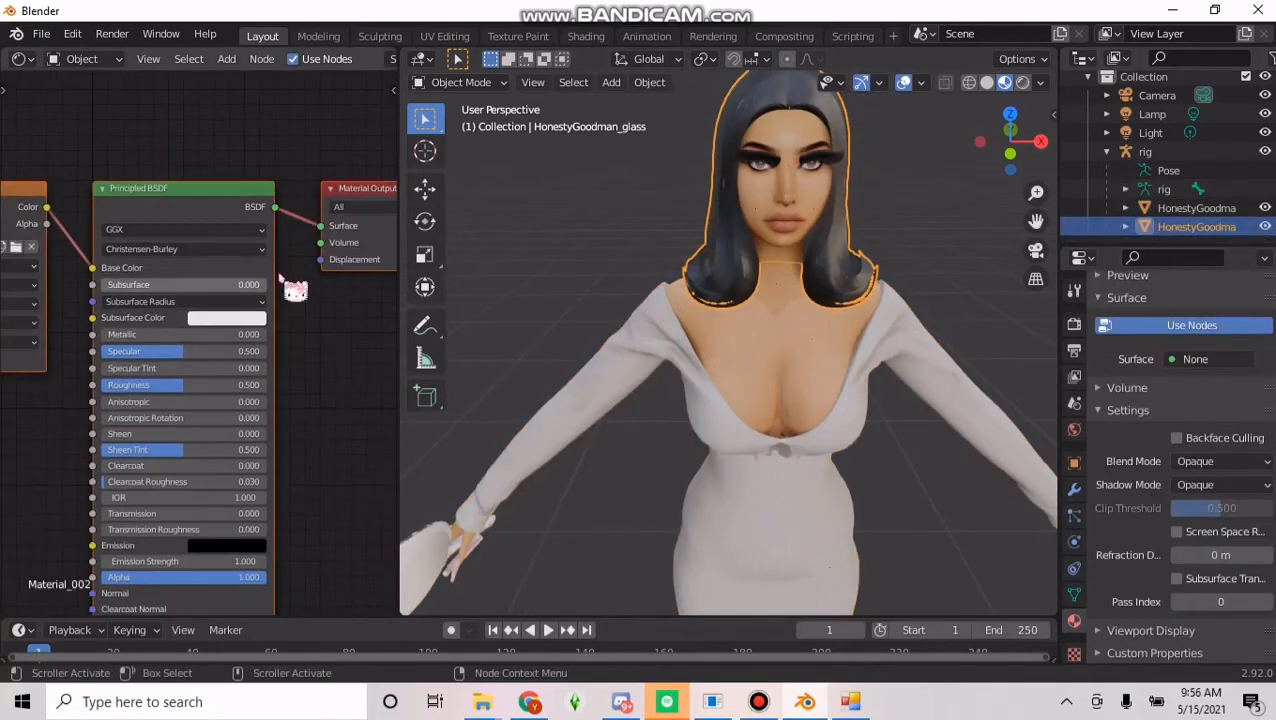
{"action": "scroll", "coordinate": [288, 284], "scroll_direction": "up", "scroll_amount": 2}
{"action": "scroll", "coordinate": [285, 120], "scroll_direction": "up", "scroll_amount": 1}
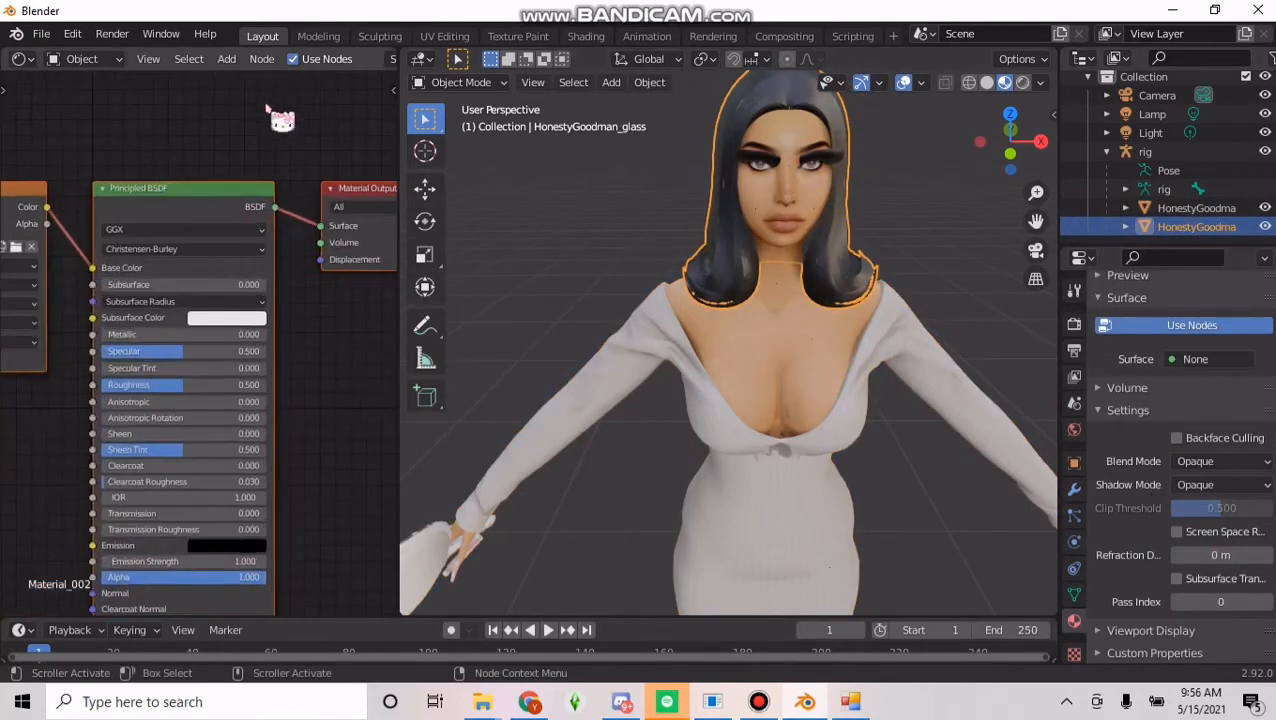
{"action": "left_click", "coordinate": [261, 59]}
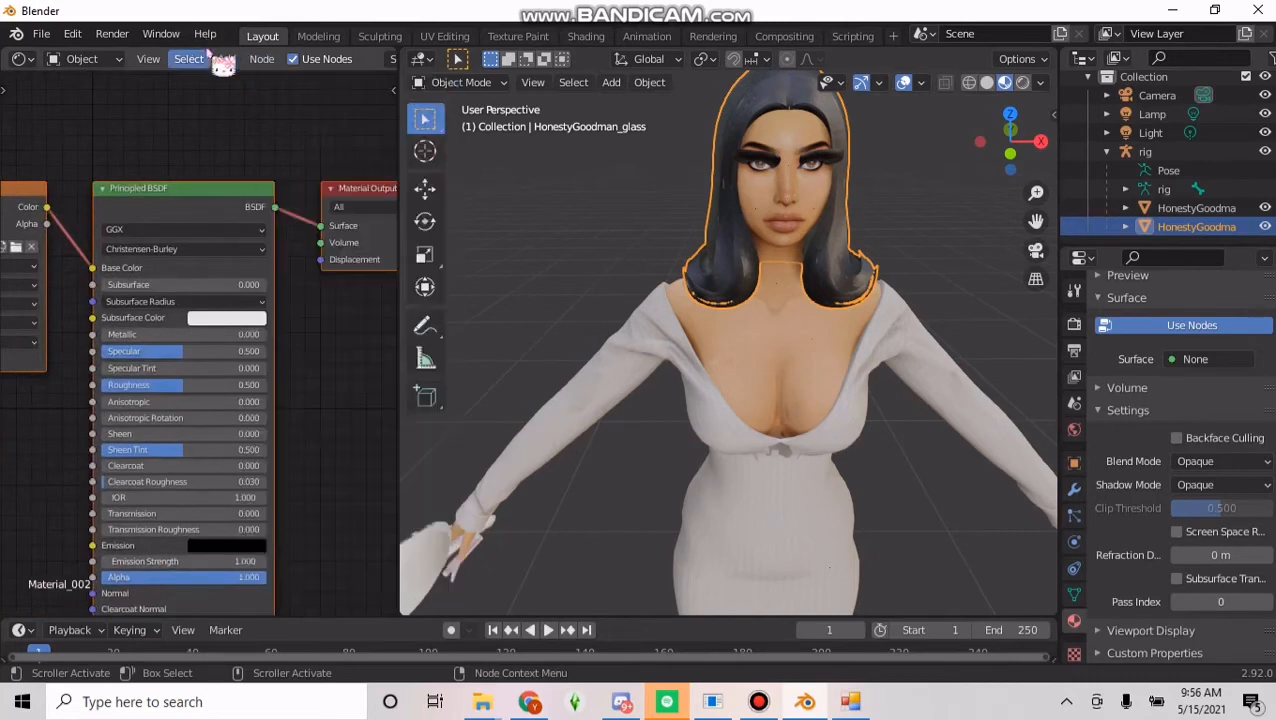
{"action": "left_click", "coordinate": [227, 59]}
{"action": "mouse_move", "coordinate": [293, 152]}
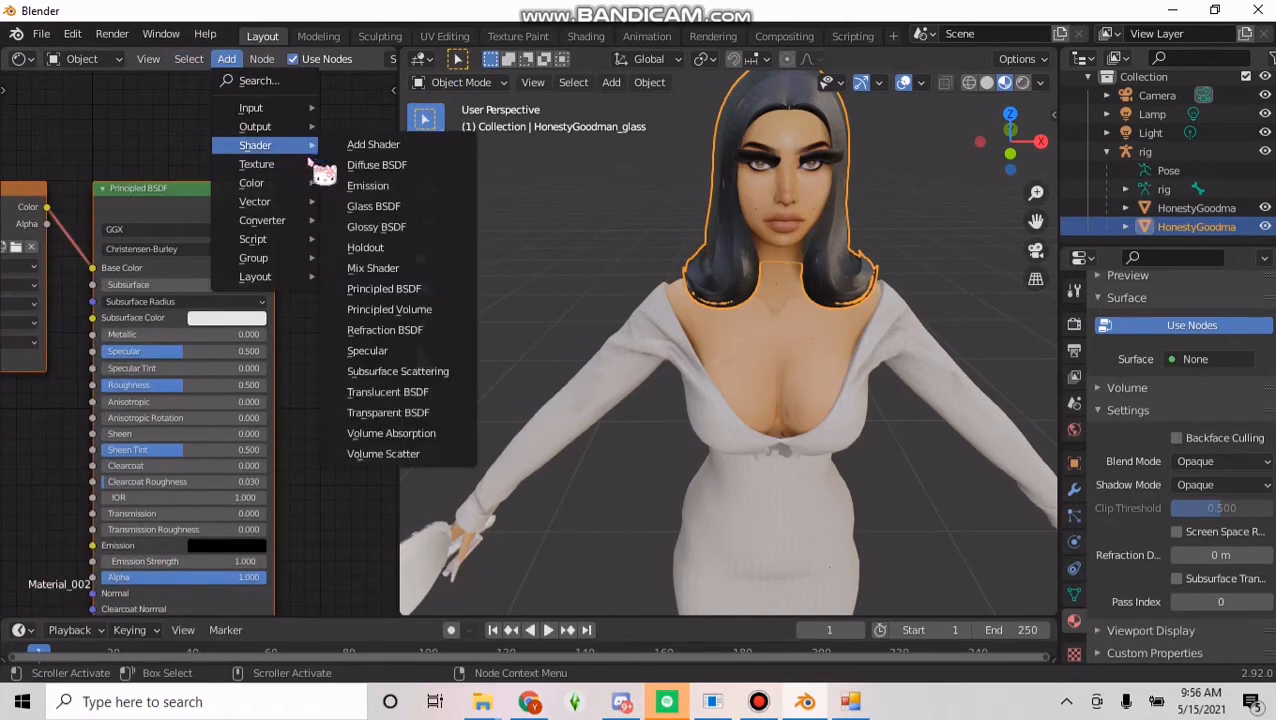
{"action": "left_click", "coordinate": [372, 268]}
{"action": "left_click", "coordinate": [352, 245]}
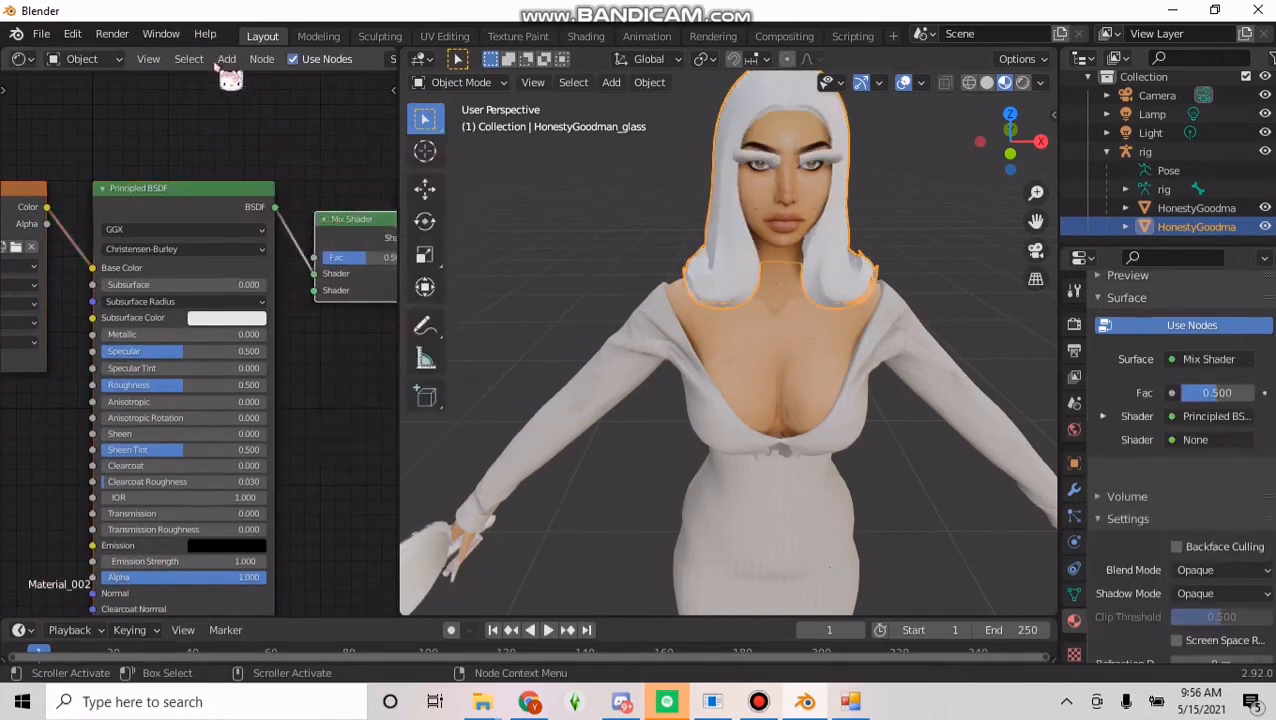
Add a Transparent BSDF node just above the Mix Shader in Material_002.
{"action": "left_click", "coordinate": [227, 59]}
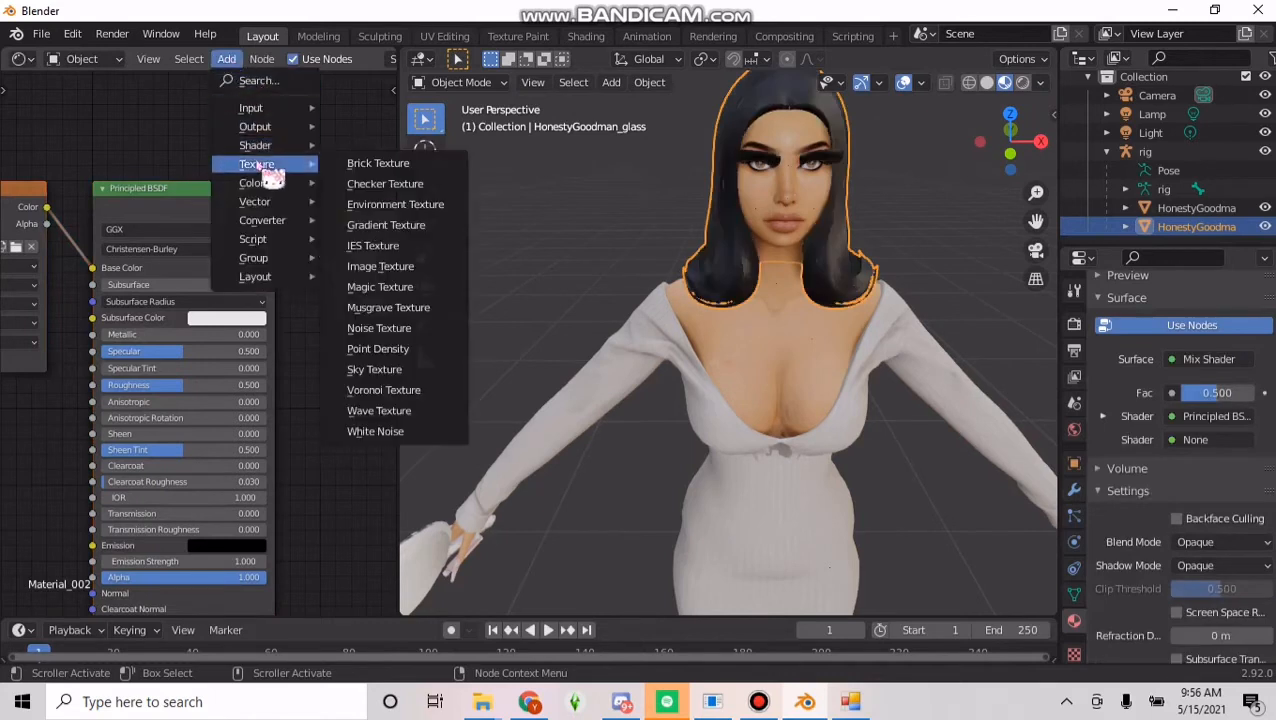
{"action": "mouse_move", "coordinate": [262, 146]}
{"action": "left_click", "coordinate": [388, 412]}
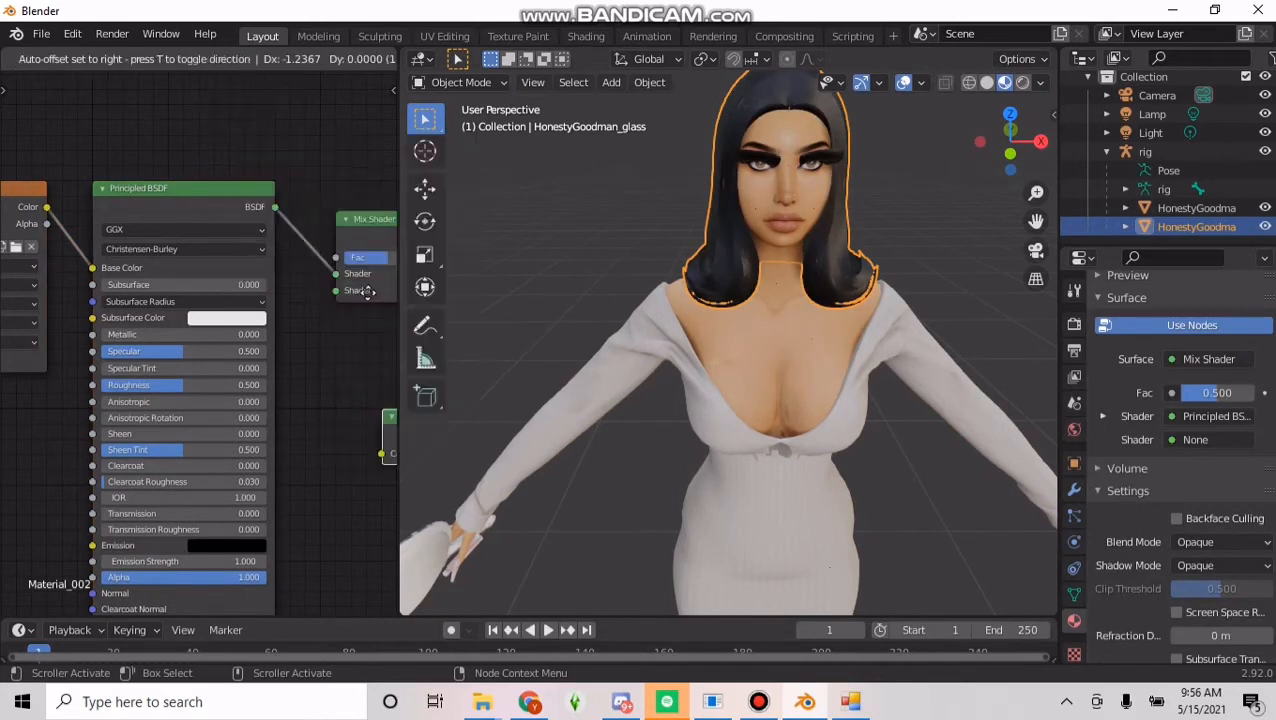
{"action": "middle_click_drag", "start_coordinate": [273, 163], "coordinate": [178, 158]}
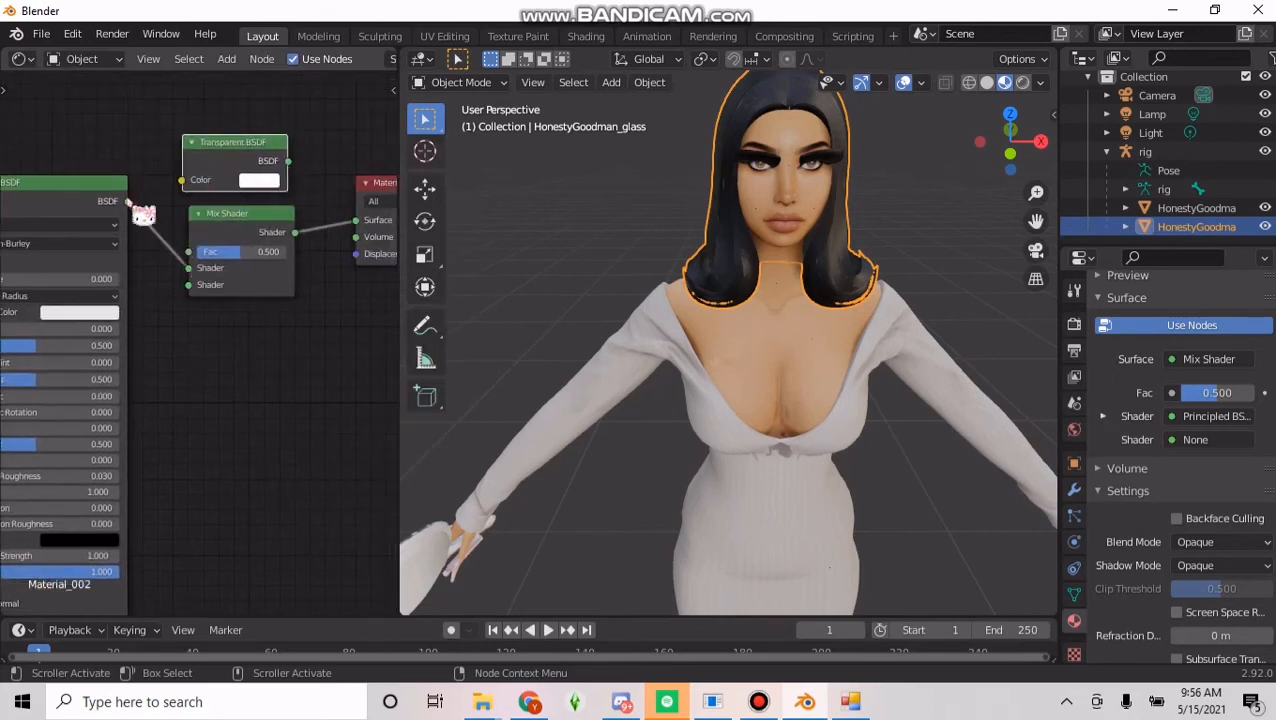
Wire Material_002's Mix Shader with the Transparent BSDF in the first Shader input, Principled BSDF in the second, and the Base Color texture's Alpha in Fac.
{"action": "left_click_drag", "start_coordinate": [190, 271], "coordinate": [190, 286]}
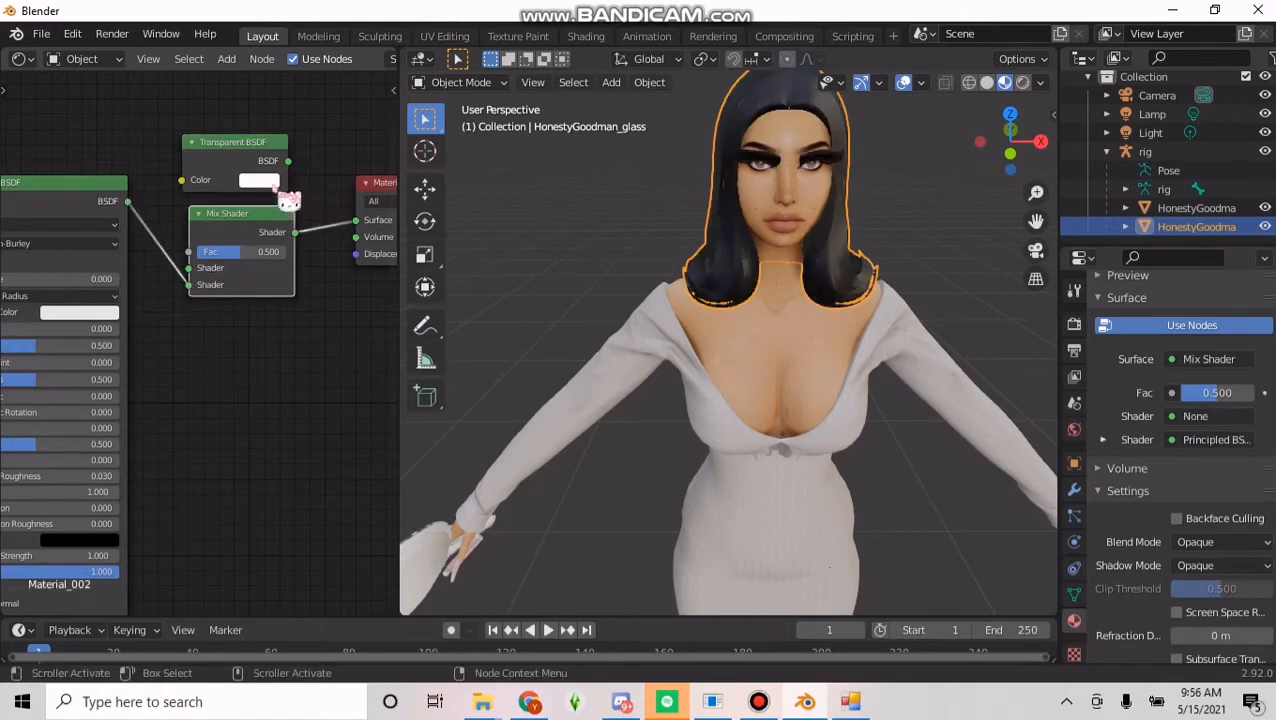
{"action": "left_click_drag", "start_coordinate": [287, 162], "coordinate": [199, 268]}
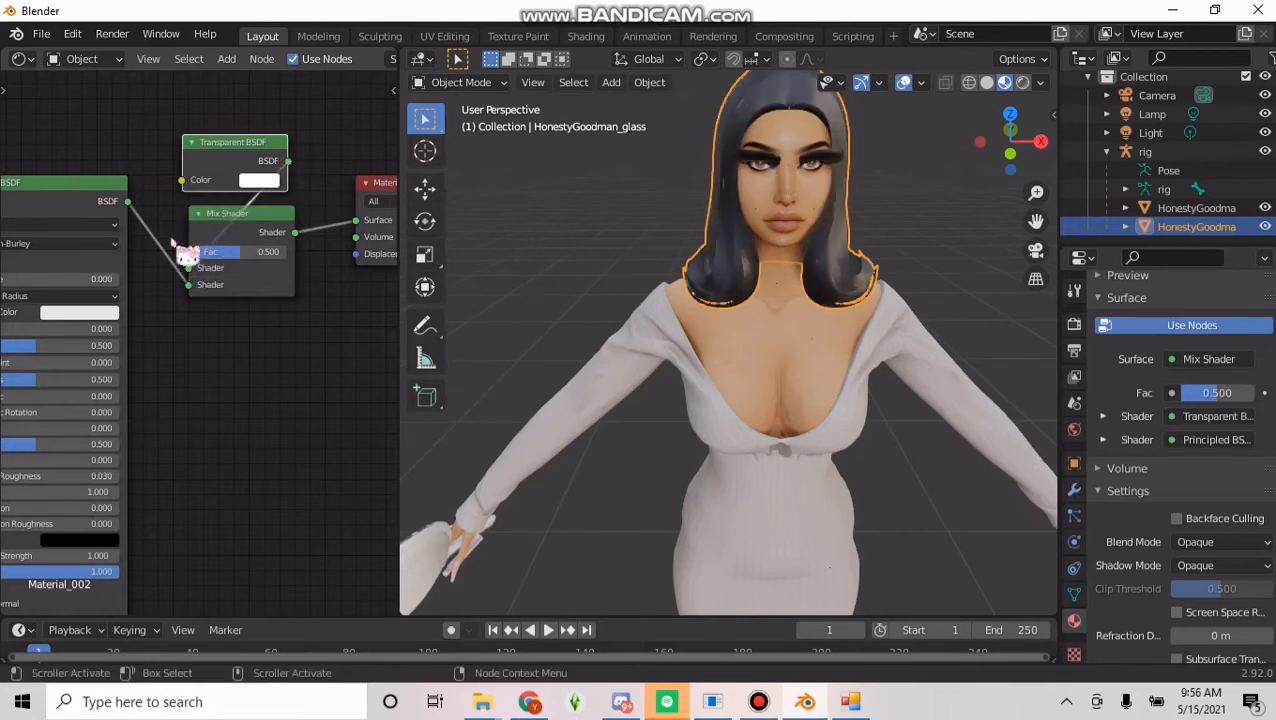
{"action": "middle_click_drag", "start_coordinate": [170, 238], "coordinate": [287, 225]}
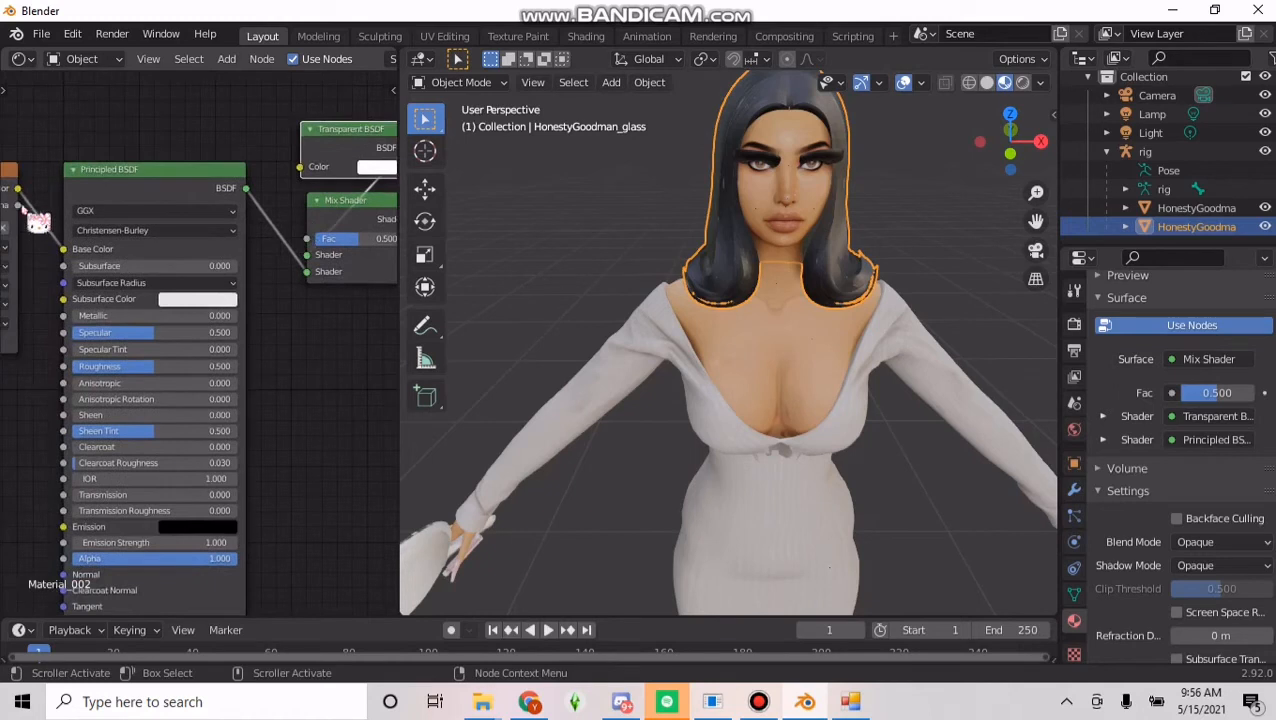
{"action": "mouse_move", "coordinate": [18, 205]}
{"action": "left_mouse_down"}
{"action": "mouse_move", "coordinate": [200, 222]}
{"action": "mouse_move", "coordinate": [318, 256]}
{"action": "mouse_move", "coordinate": [306, 241]}
{"action": "left_mouse_up"}
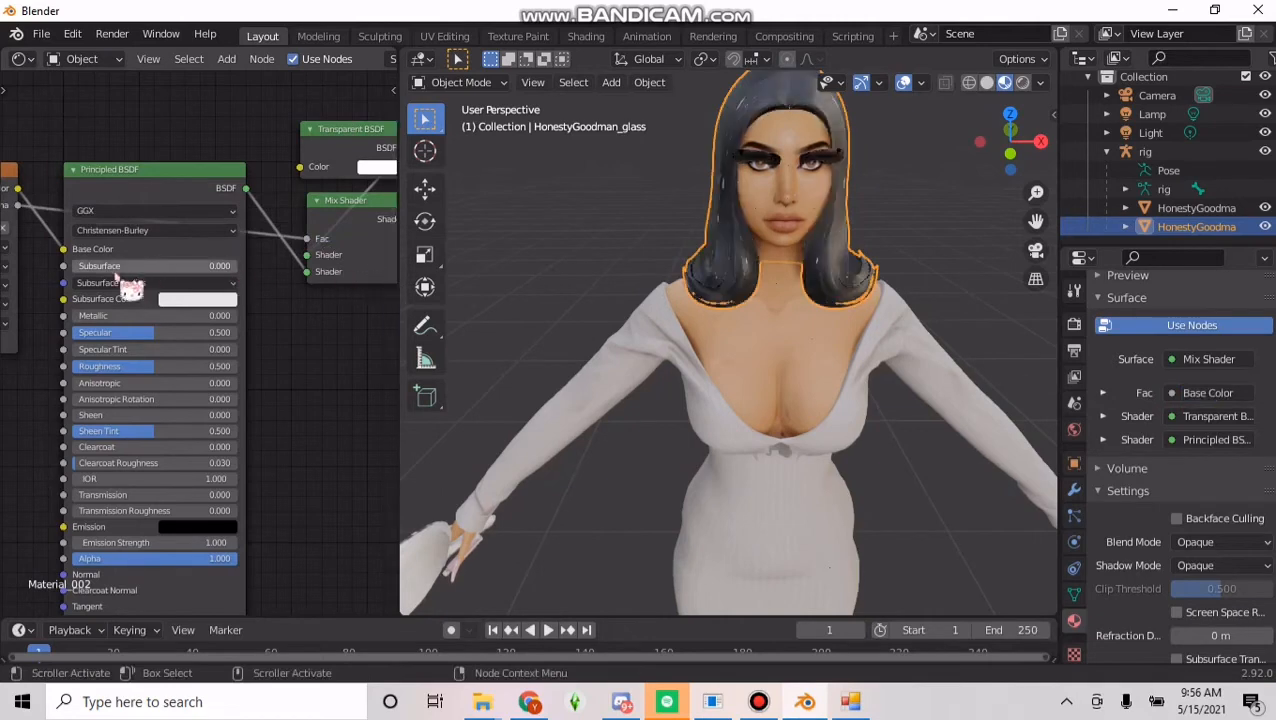
Connect the Specular texture's Color output to the Principled BSDF's Specular input in Material_002.
{"action": "middle_click_drag", "start_coordinate": [14, 300], "coordinate": [34, 278]}
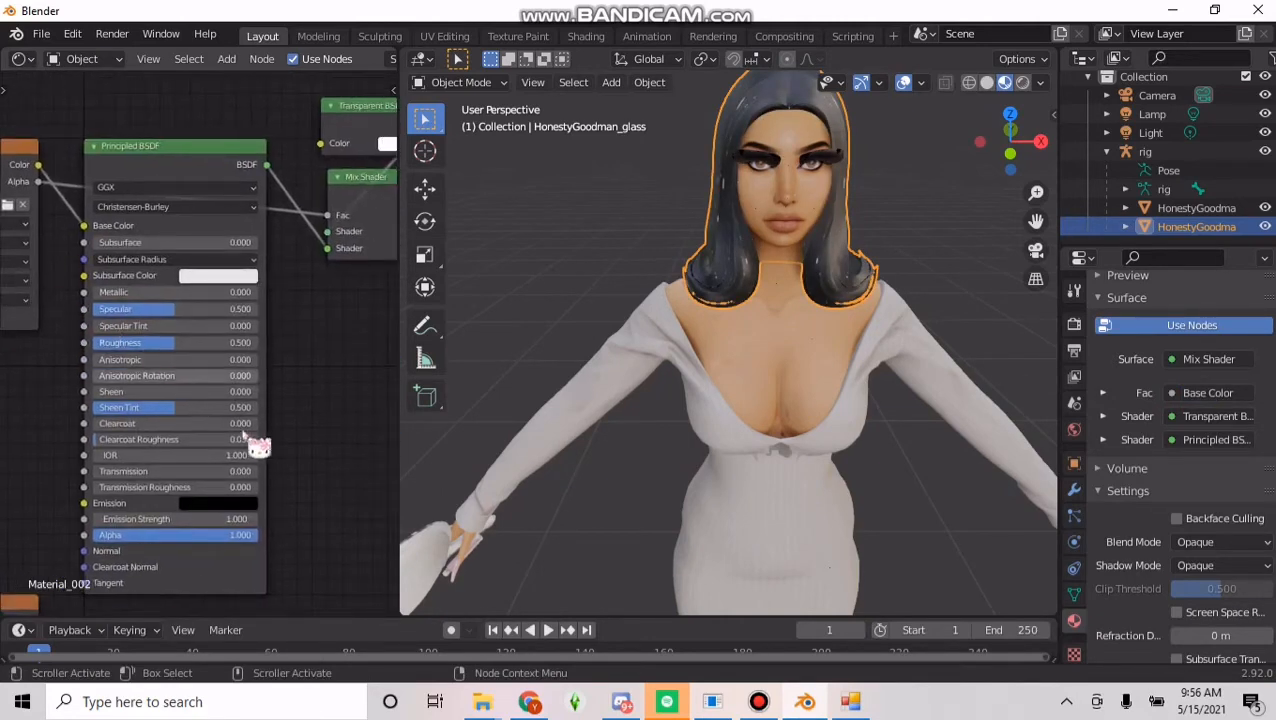
{"action": "middle_click_drag", "start_coordinate": [256, 441], "coordinate": [285, 293]}
{"action": "middle_click_drag", "start_coordinate": [125, 441], "coordinate": [185, 424]}
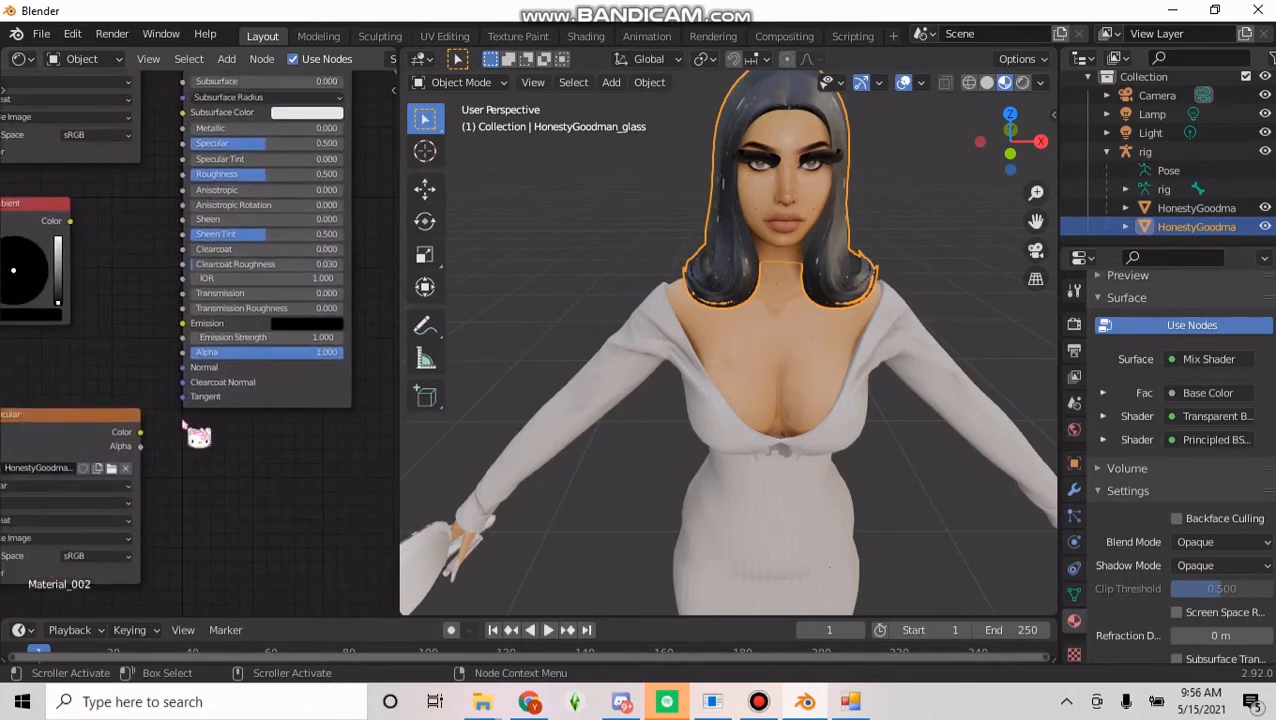
{"action": "left_click_drag", "start_coordinate": [145, 436], "coordinate": [197, 158]}
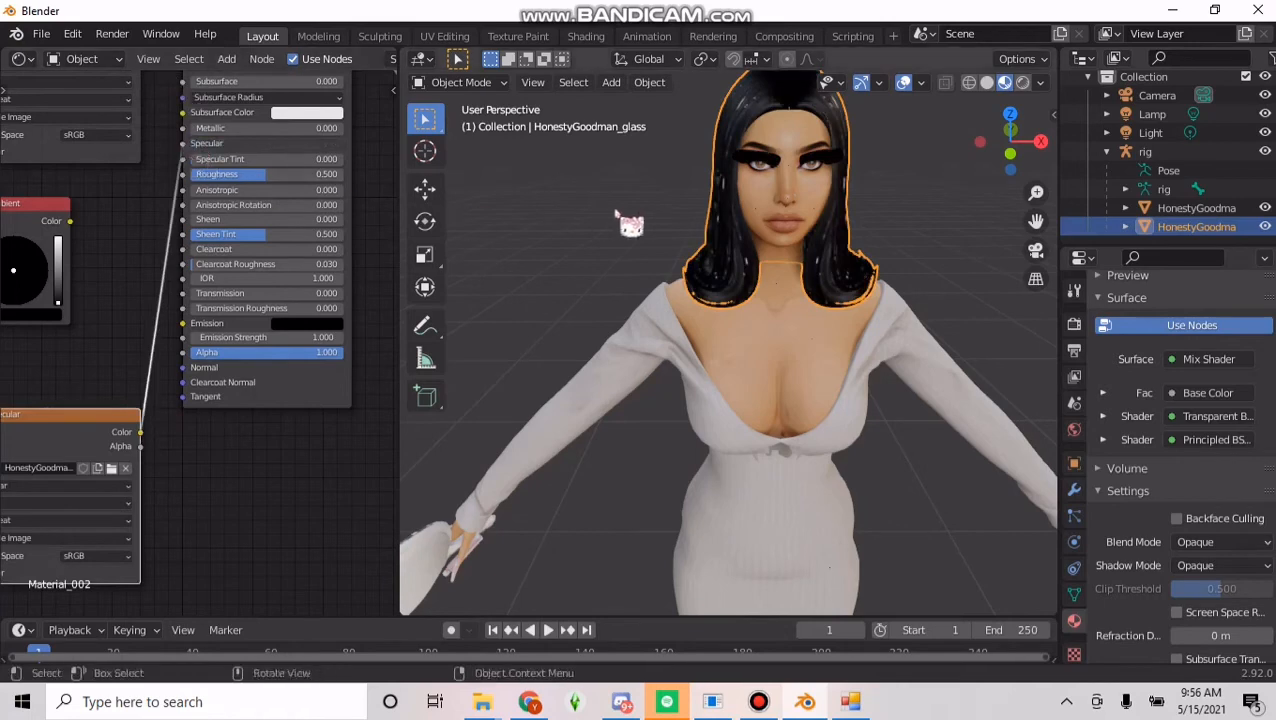
Inspect the hair's shading from behind and from the front, and bring Material_002's blend and shadow settings into view.
{"action": "middle_click_drag", "start_coordinate": [663, 220], "coordinate": [817, 347]}
{"action": "scroll", "coordinate": [817, 347], "scroll_direction": "up", "scroll_amount": 4}
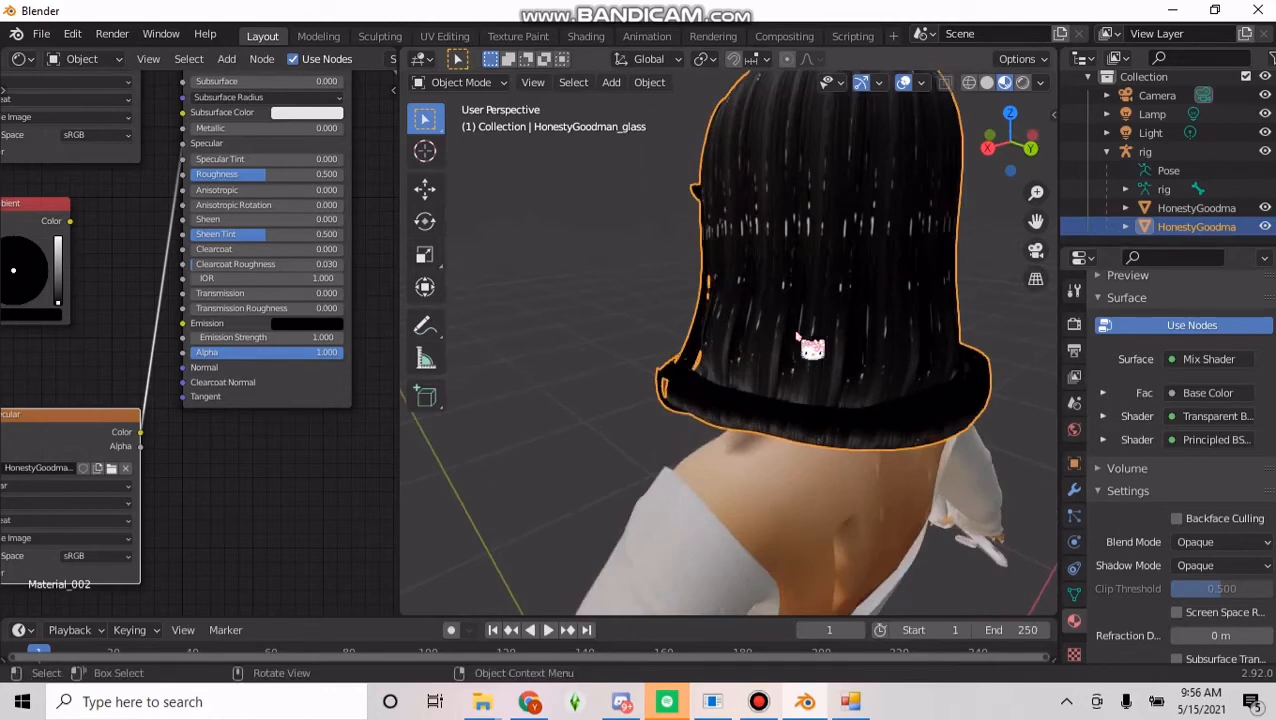
{"action": "scroll", "coordinate": [812, 347], "scroll_direction": "down", "scroll_amount": 4}
{"action": "middle_click_drag", "start_coordinate": [772, 353], "coordinate": [1048, 333]}
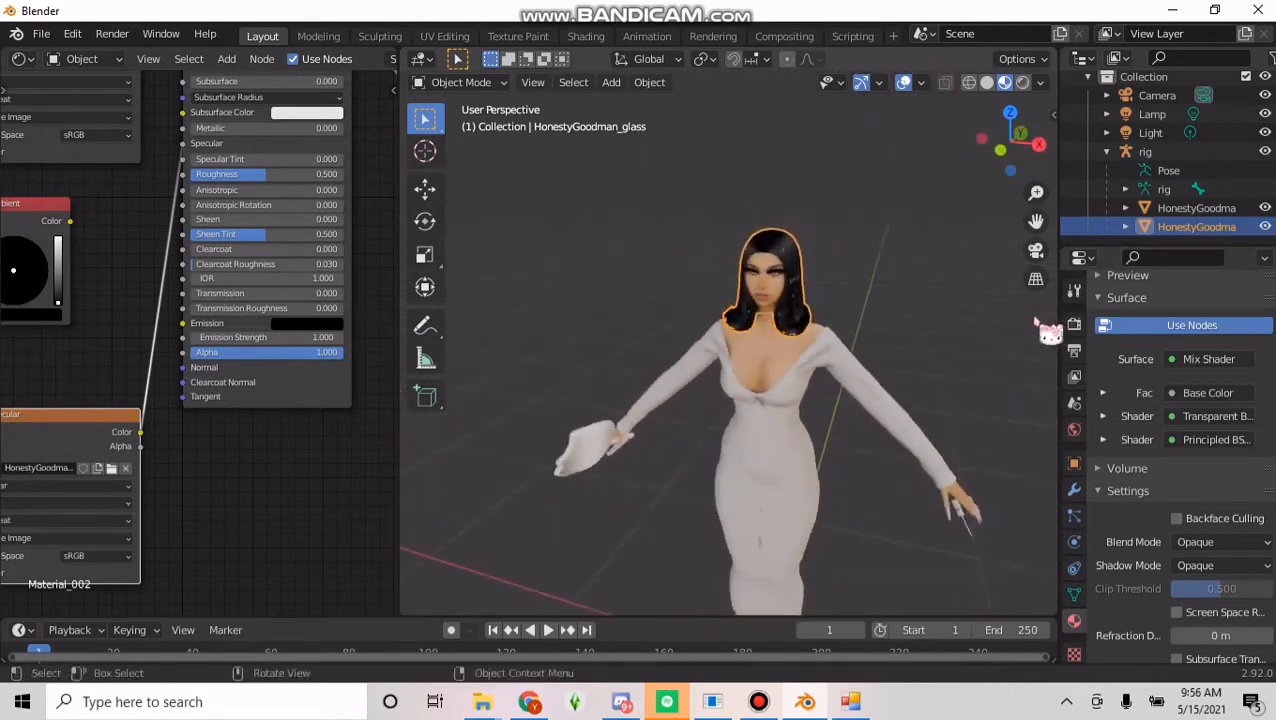
{"action": "scroll", "coordinate": [923, 365], "scroll_direction": "up", "scroll_amount": 3}
{"action": "scroll", "coordinate": [1186, 485], "scroll_direction": "down", "scroll_amount": 2}
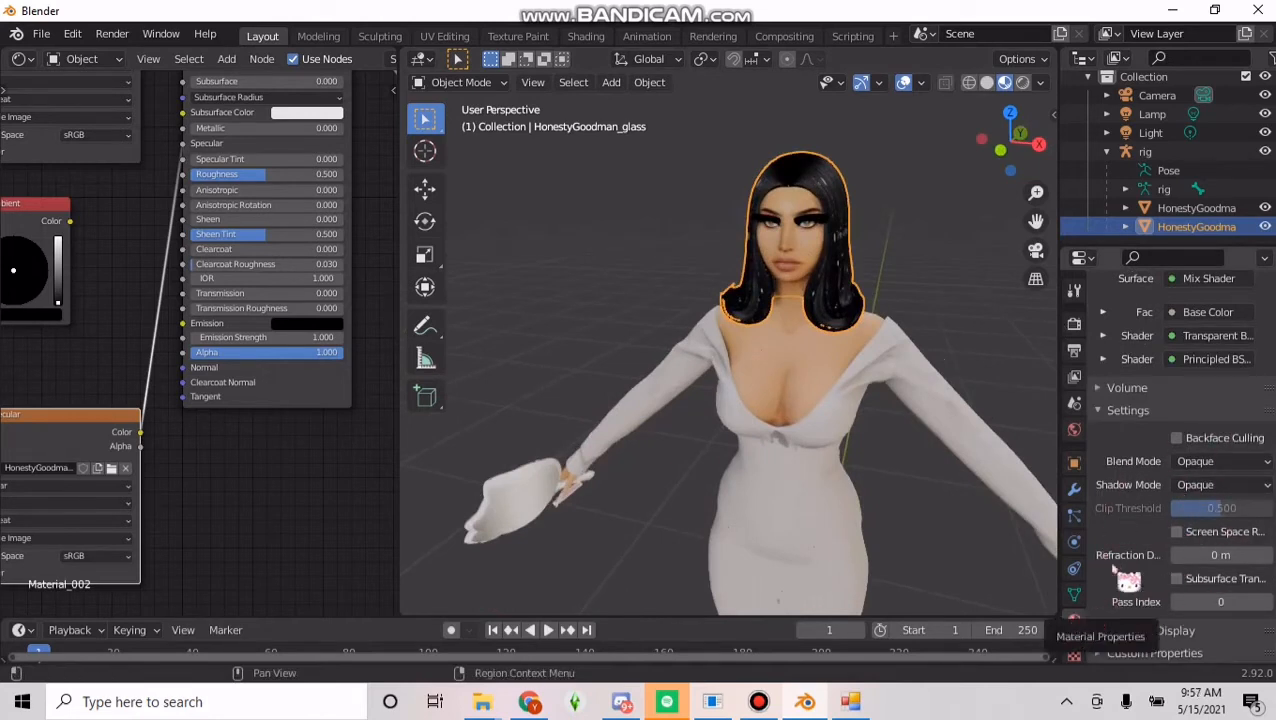
Set both the Blend Mode and the Shadow Mode of Material_002 to Alpha Hashed, then deselect the mesh and check the hair.
{"action": "left_click", "coordinate": [1203, 463]}
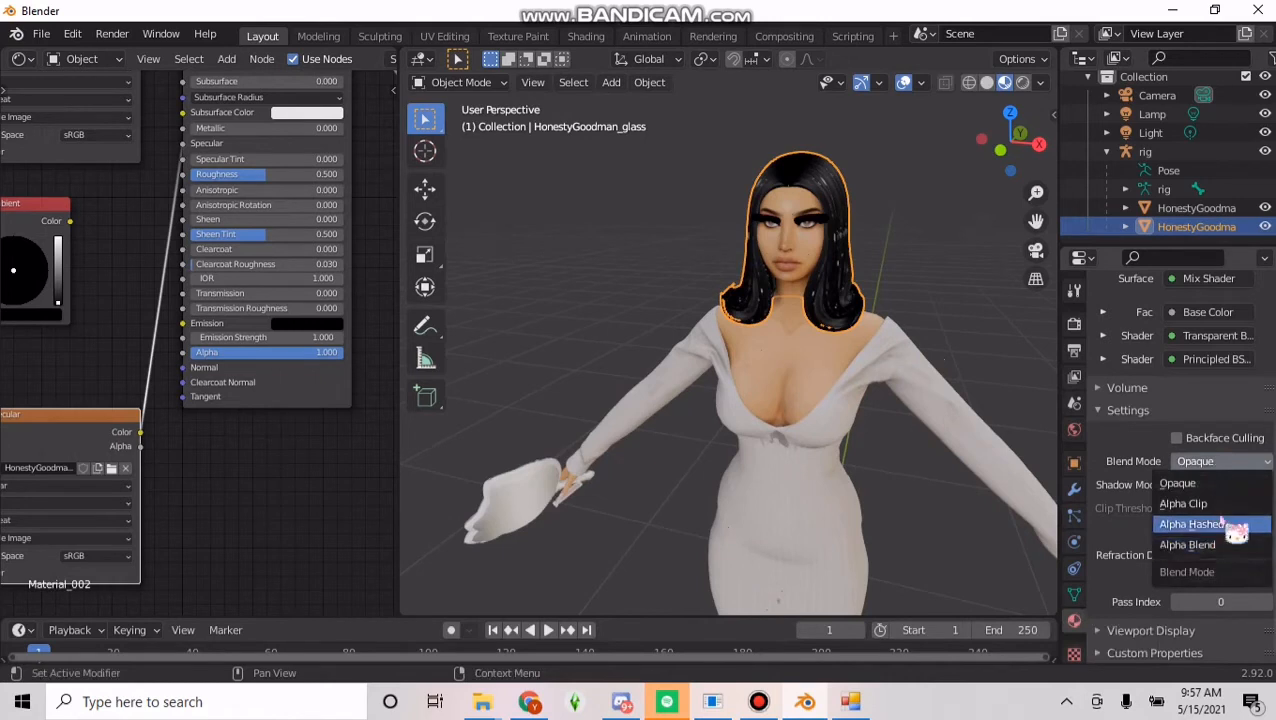
{"action": "left_click", "coordinate": [1200, 524]}
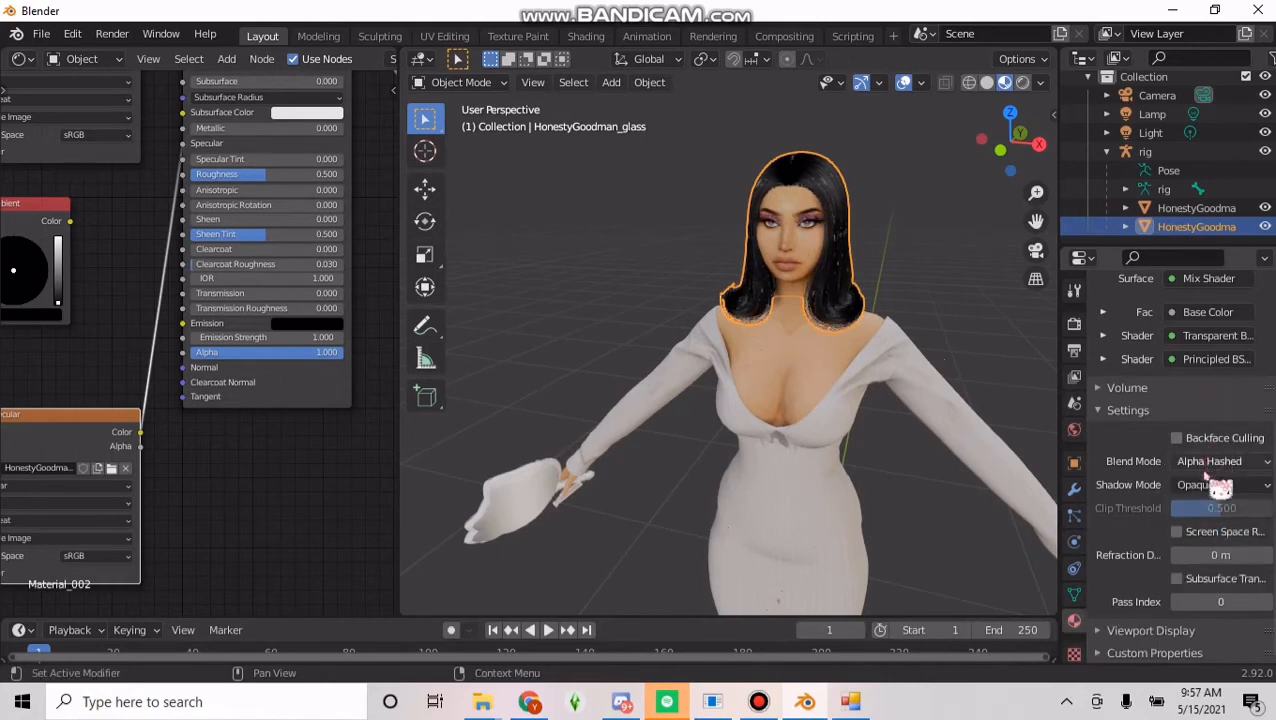
{"action": "left_click", "coordinate": [1218, 485]}
{"action": "left_click", "coordinate": [1190, 568]}
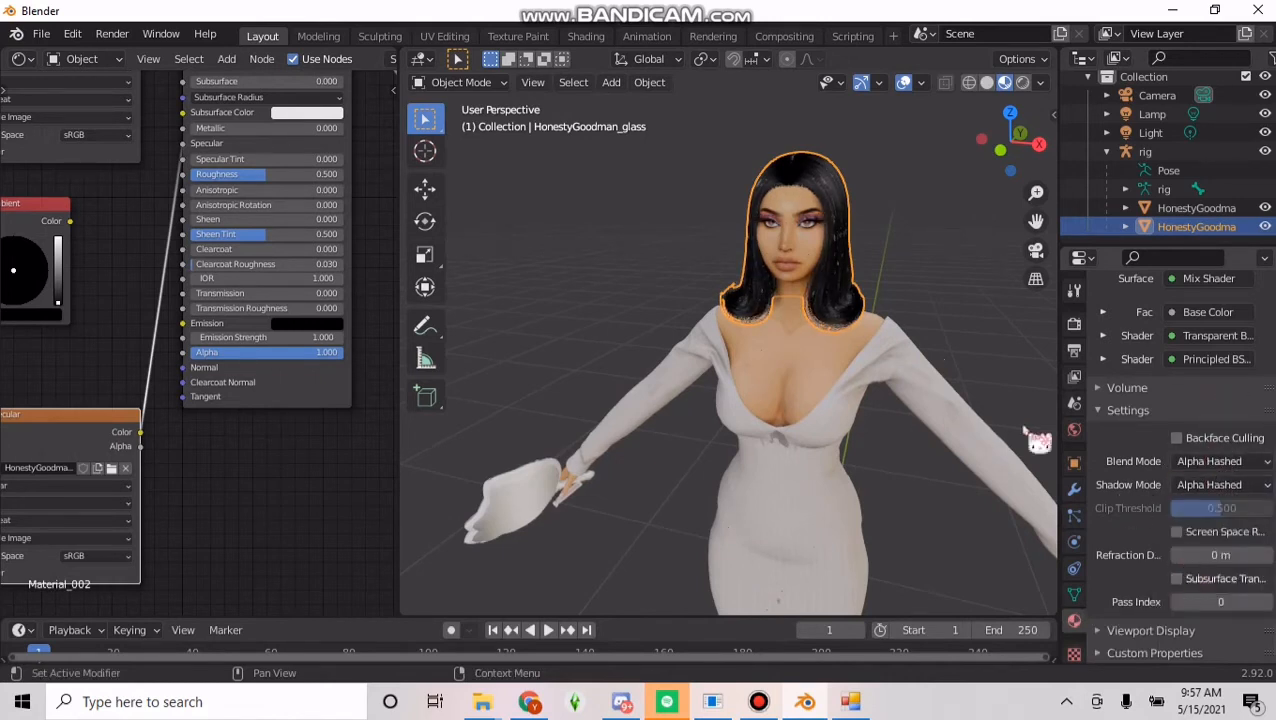
{"action": "left_click", "coordinate": [997, 384]}
{"action": "scroll", "coordinate": [997, 384], "scroll_direction": "up", "scroll_amount": 2}
{"action": "middle_click_drag", "start_coordinate": [1000, 380], "coordinate": [943, 362]}
{"action": "scroll", "coordinate": [943, 360], "scroll_direction": "down", "scroll_amount": 5}
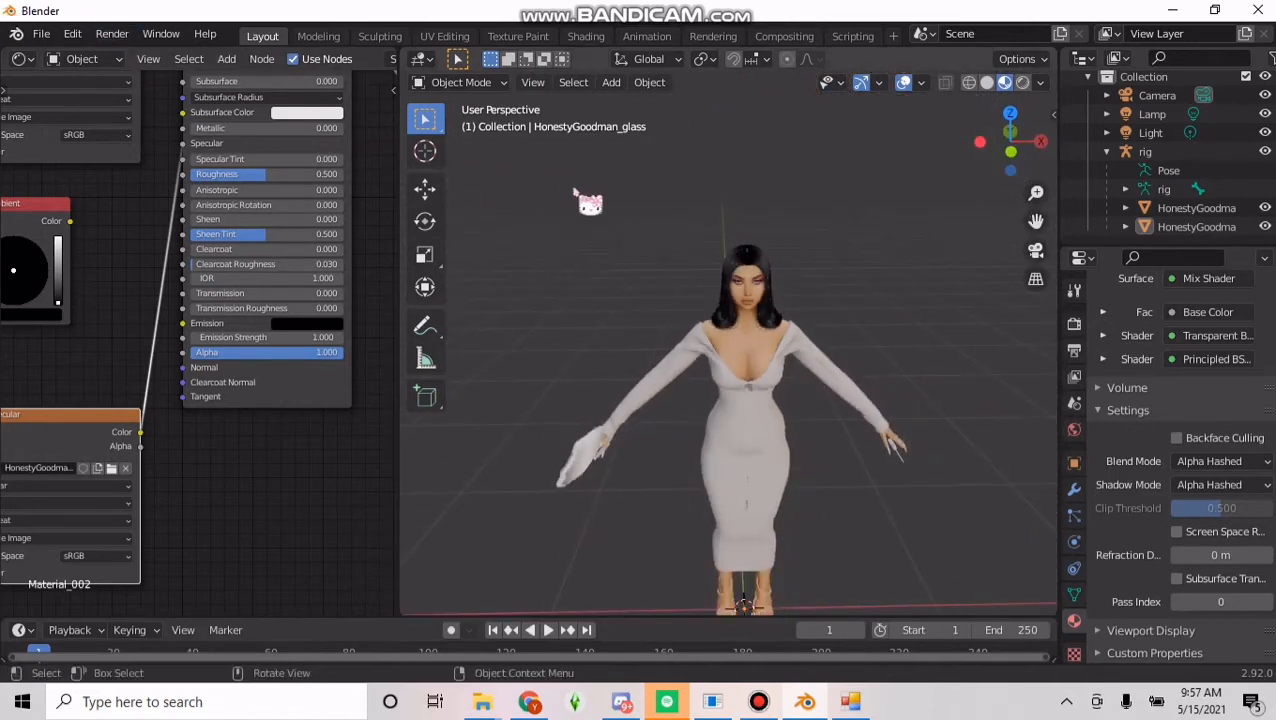
{"action": "scroll", "coordinate": [760, 280], "scroll_direction": "up", "scroll_amount": 4}
{"action": "scroll", "coordinate": [758, 258], "scroll_direction": "down", "scroll_amount": 4}
Turn the shader editor area into a 3D viewport seen through the camera, and switch the main viewport to Rendered shading.
{"action": "left_click", "coordinate": [22, 58]}
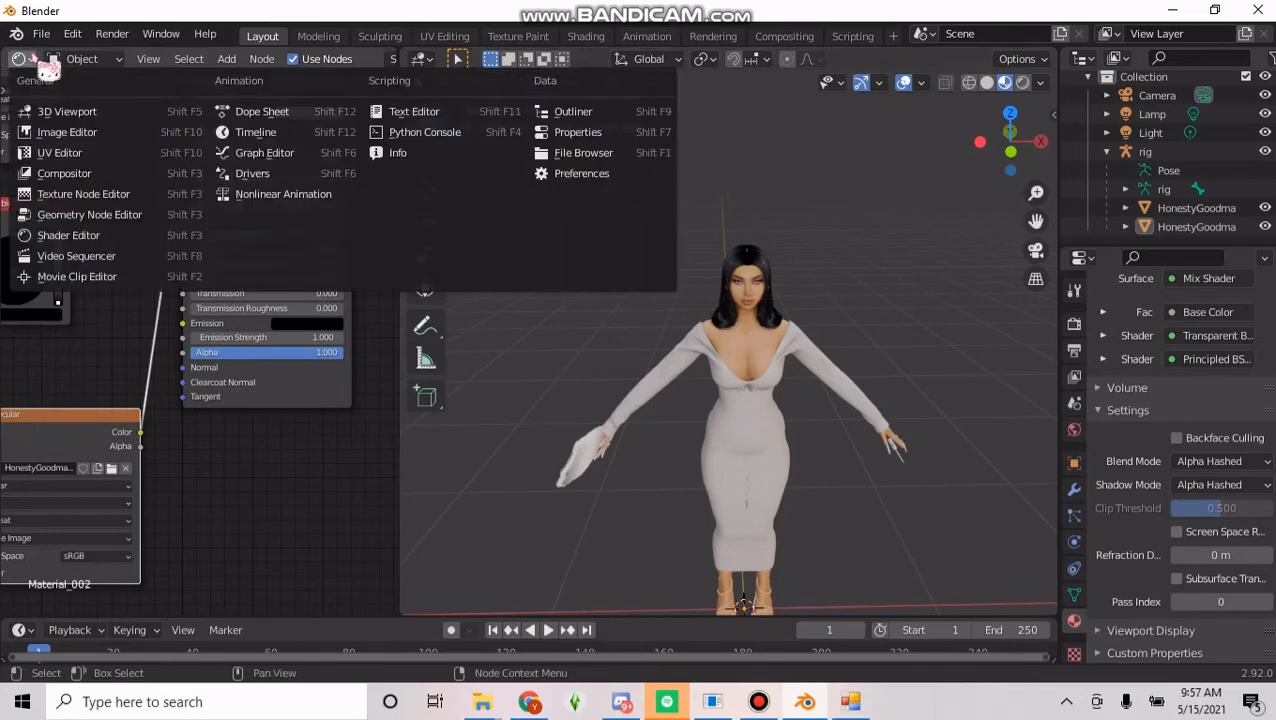
{"action": "left_click", "coordinate": [95, 115]}
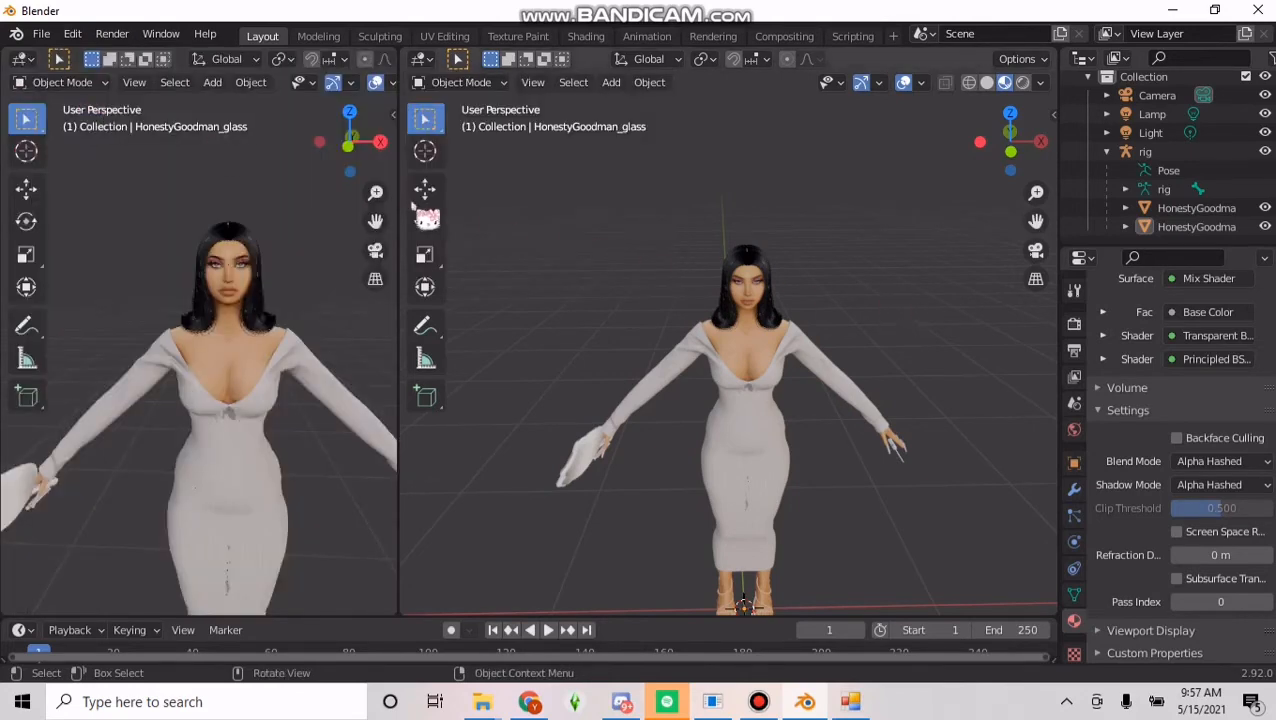
{"action": "left_click", "coordinate": [375, 250]}
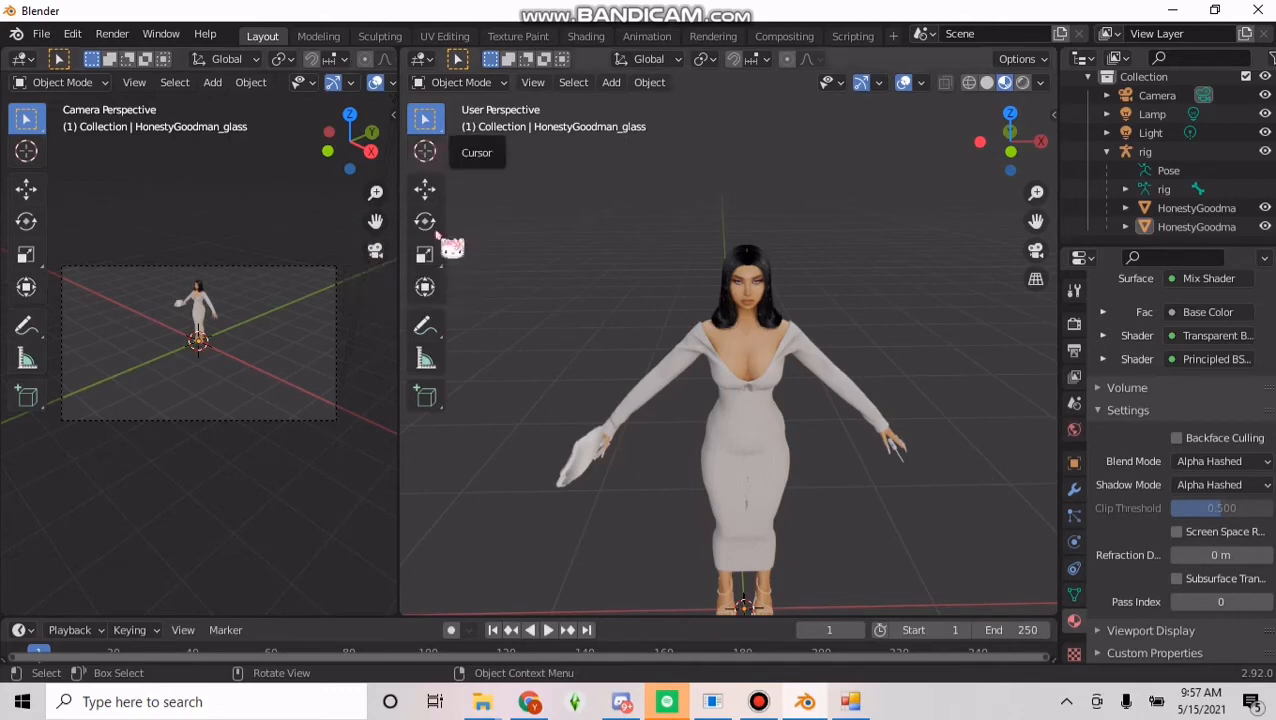
{"action": "left_click", "coordinate": [1022, 84]}
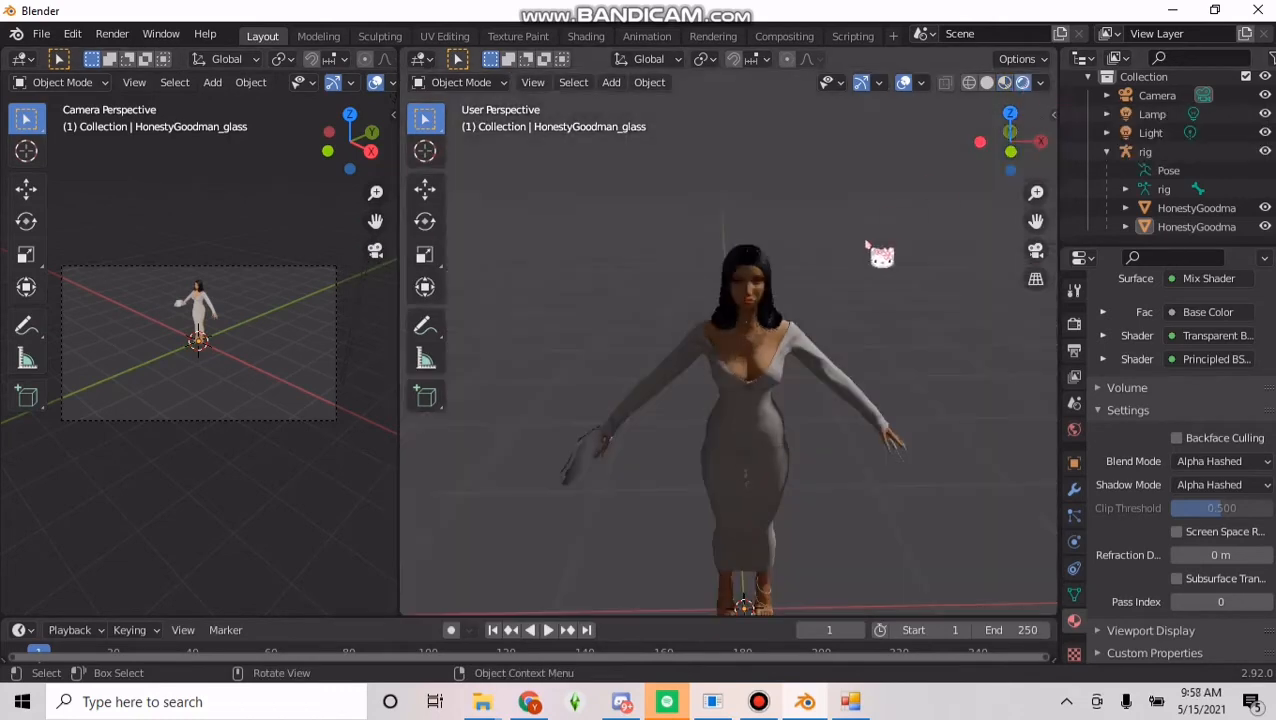
Select the point light behind the model and move it along the Y axis to the model's front side.
{"action": "scroll", "coordinate": [881, 255], "scroll_direction": "down", "scroll_amount": 8}
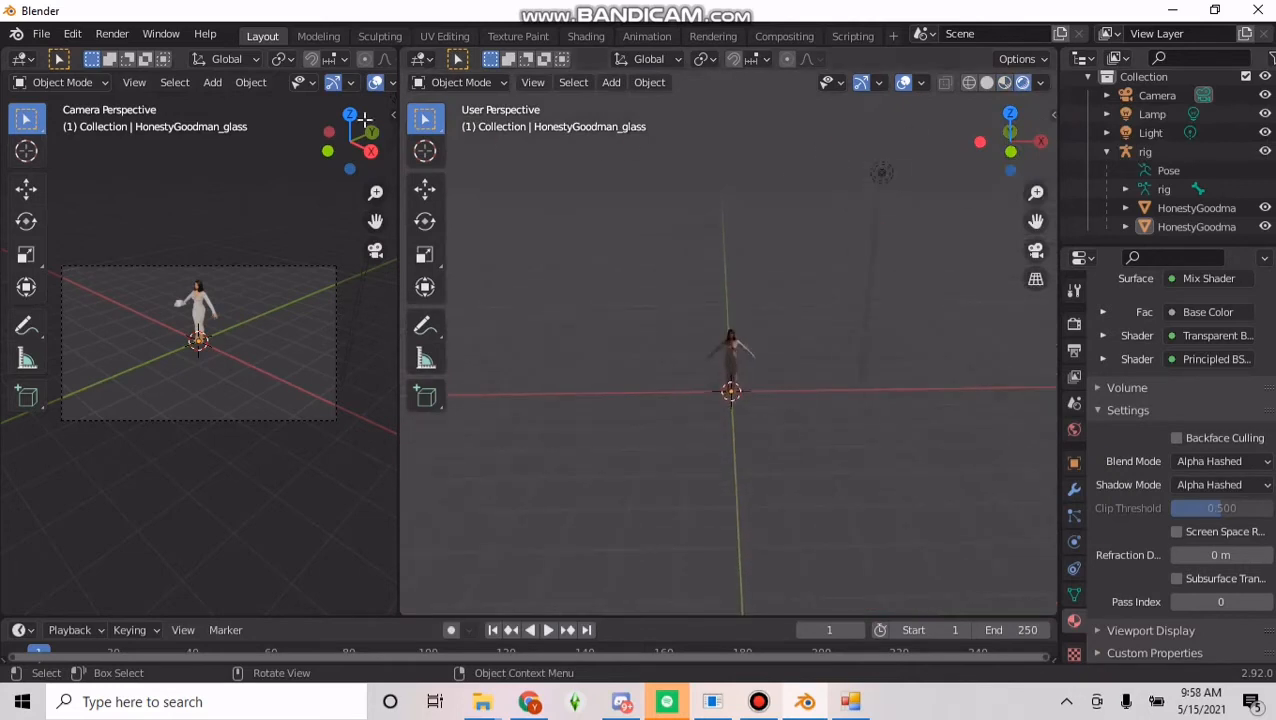
{"action": "left_click", "coordinate": [882, 175]}
{"action": "middle_click_drag", "start_coordinate": [710, 248], "coordinate": [818, 215]}
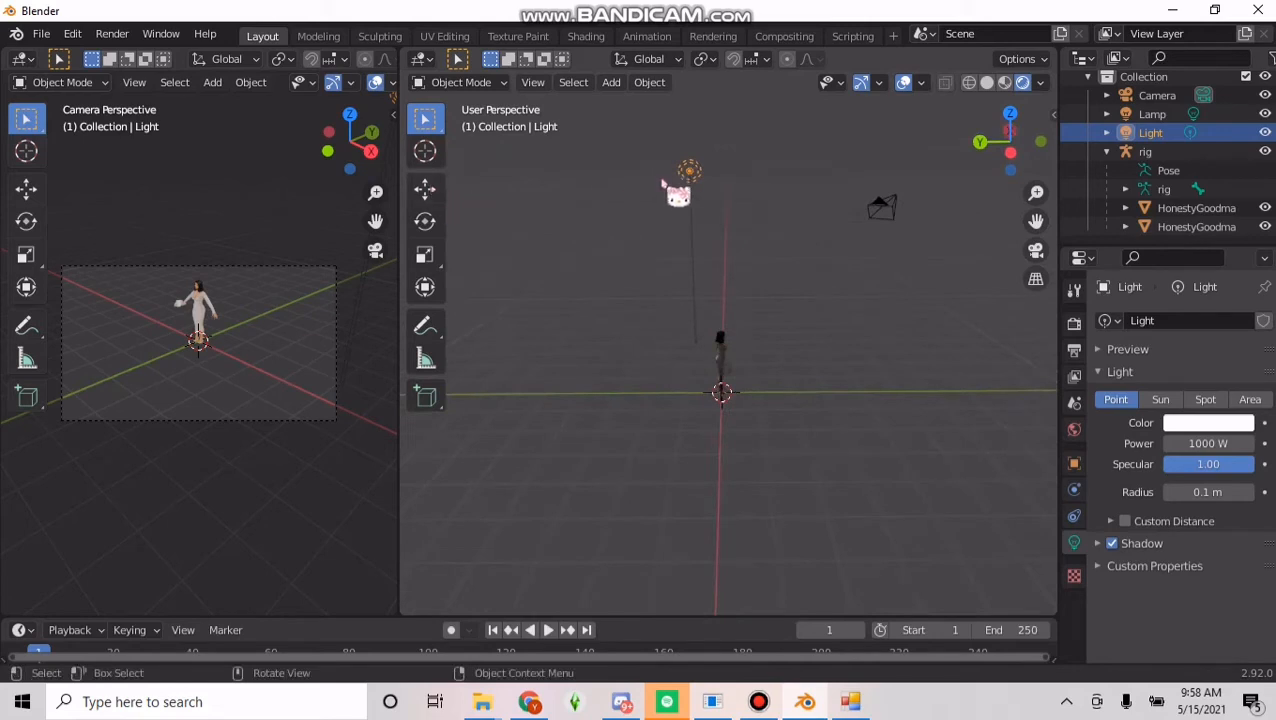
{"action": "left_click", "coordinate": [428, 188]}
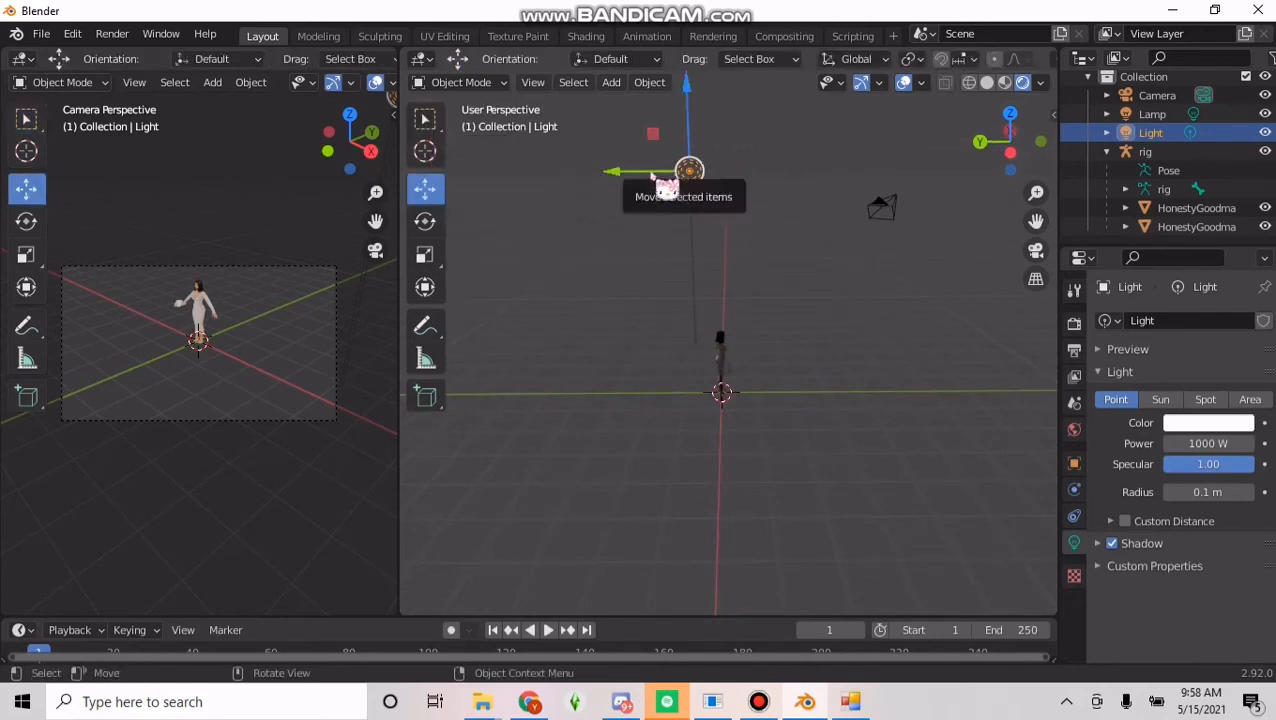
{"action": "left_click_drag", "start_coordinate": [665, 190], "coordinate": [870, 198]}
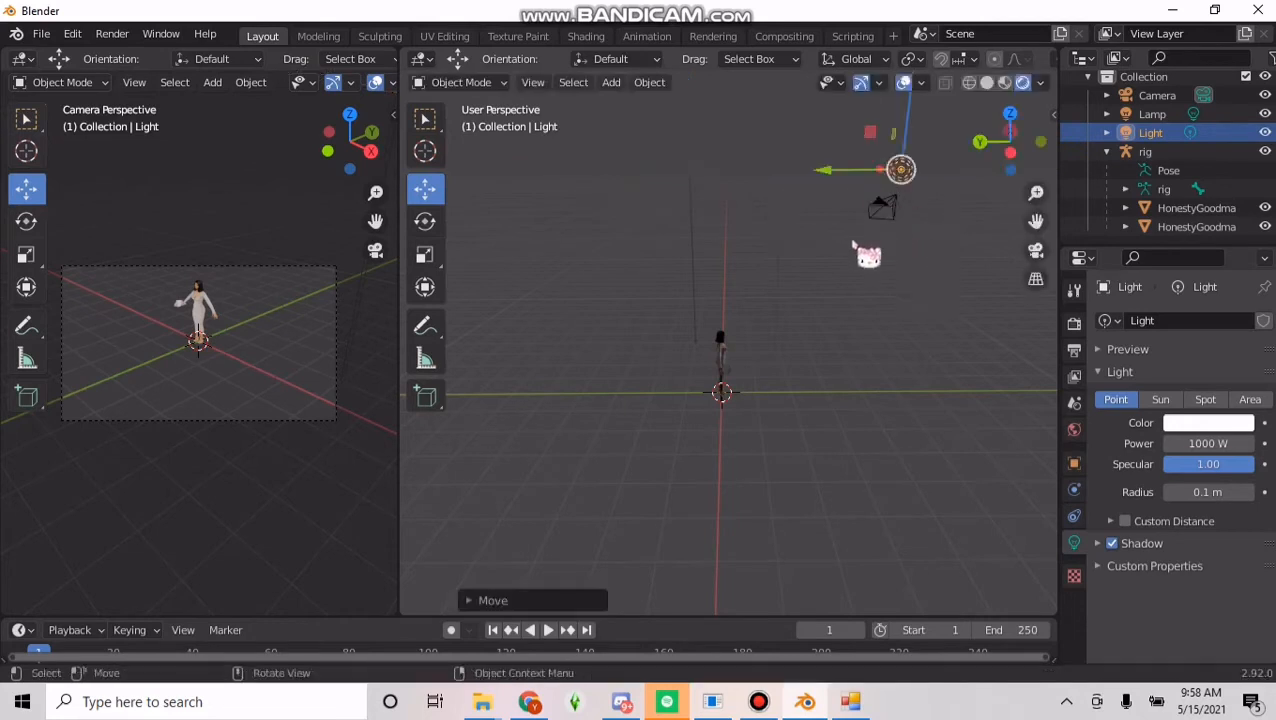
Shift the light along the X axis until it lines up with the model, and lower it along Z towards head height.
{"action": "middle_click_drag", "start_coordinate": [853, 242], "coordinate": [697, 233]}
{"action": "scroll", "coordinate": [880, 250], "scroll_direction": "down", "scroll_amount": 3}
{"action": "left_click_drag", "start_coordinate": [895, 287], "coordinate": [762, 282]}
{"action": "scroll", "coordinate": [811, 273], "scroll_direction": "up", "scroll_amount": 4}
{"action": "scroll", "coordinate": [814, 268], "scroll_direction": "down", "scroll_amount": 3}
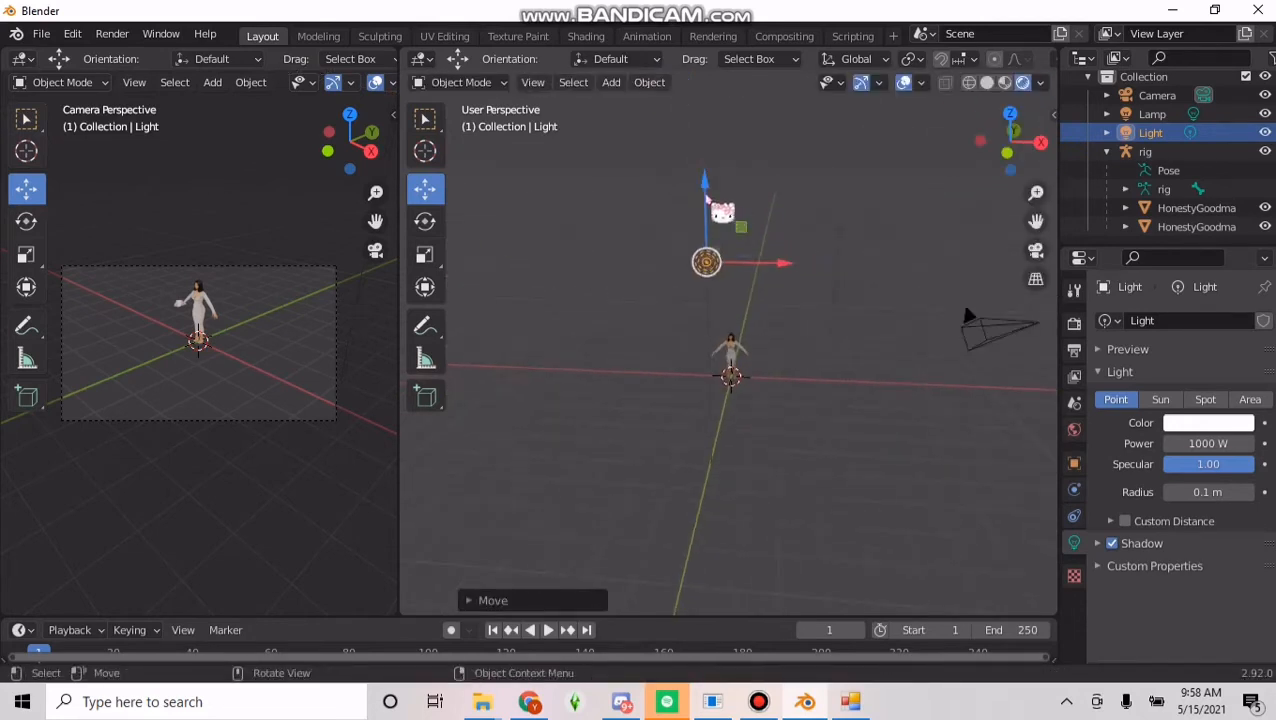
{"action": "left_click_drag", "start_coordinate": [704, 185], "coordinate": [706, 241]}
{"action": "left_click_drag", "start_coordinate": [732, 336], "coordinate": [732, 336]}
Move the light along the Y axis closer to the model's front and check the lighting on the figure.
{"action": "middle_click_drag", "start_coordinate": [732, 336], "coordinate": [637, 277]}
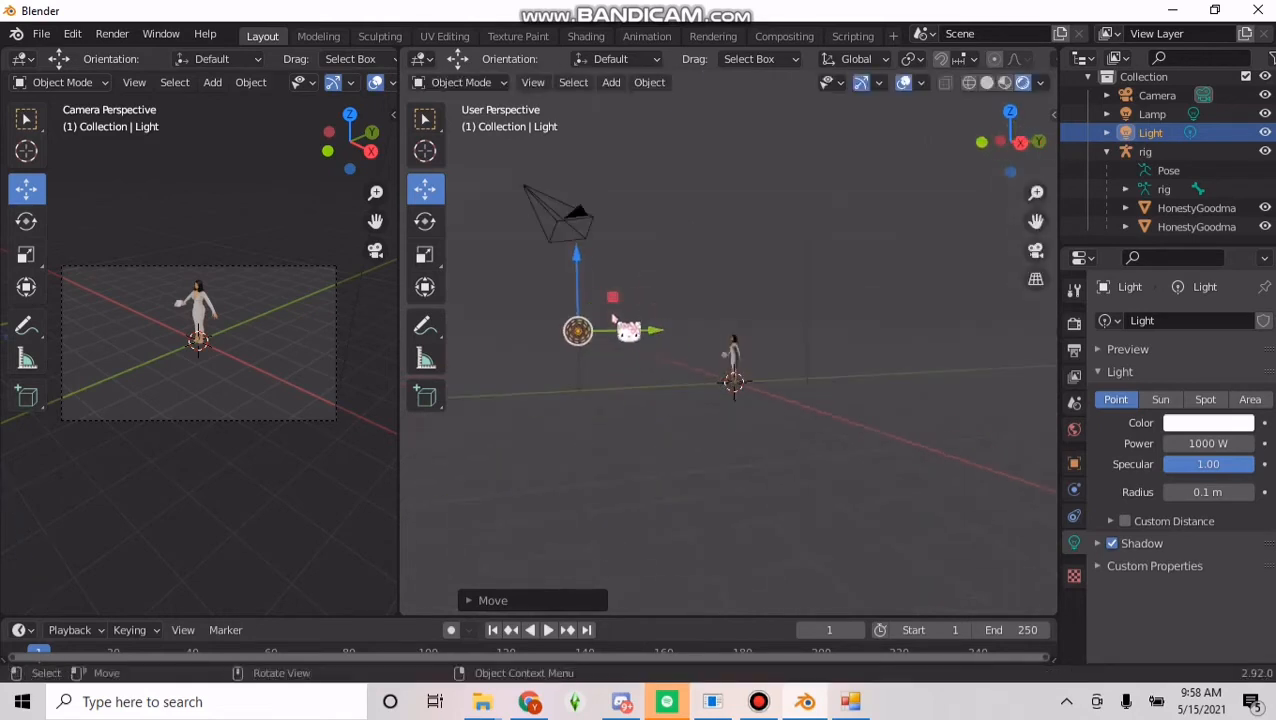
{"action": "left_click_drag", "start_coordinate": [623, 330], "coordinate": [723, 330]}
{"action": "scroll", "coordinate": [723, 330], "scroll_direction": "up", "scroll_amount": 10}
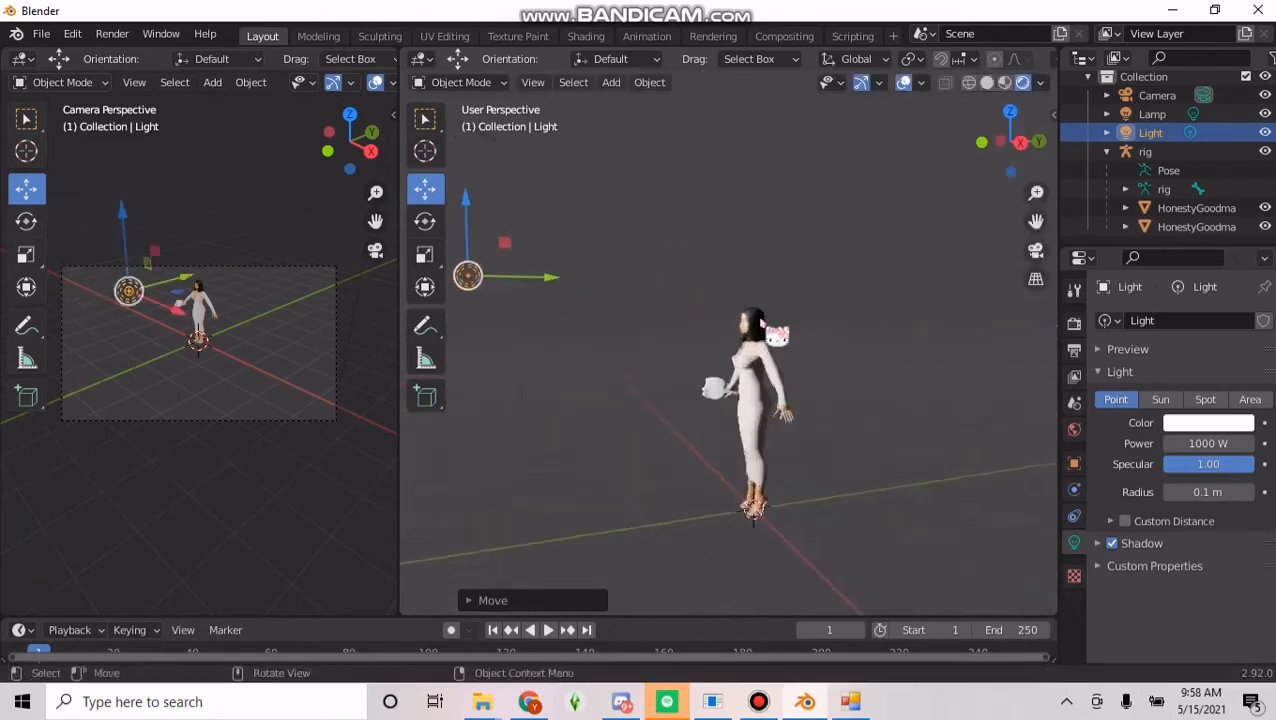
{"action": "scroll", "coordinate": [761, 321], "scroll_direction": "down", "scroll_amount": 4}
{"action": "middle_click_drag", "start_coordinate": [767, 323], "coordinate": [791, 337]}
{"action": "scroll", "coordinate": [886, 326], "scroll_direction": "up", "scroll_amount": 7}
{"action": "scroll", "coordinate": [806, 352], "scroll_direction": "down", "scroll_amount": 7}
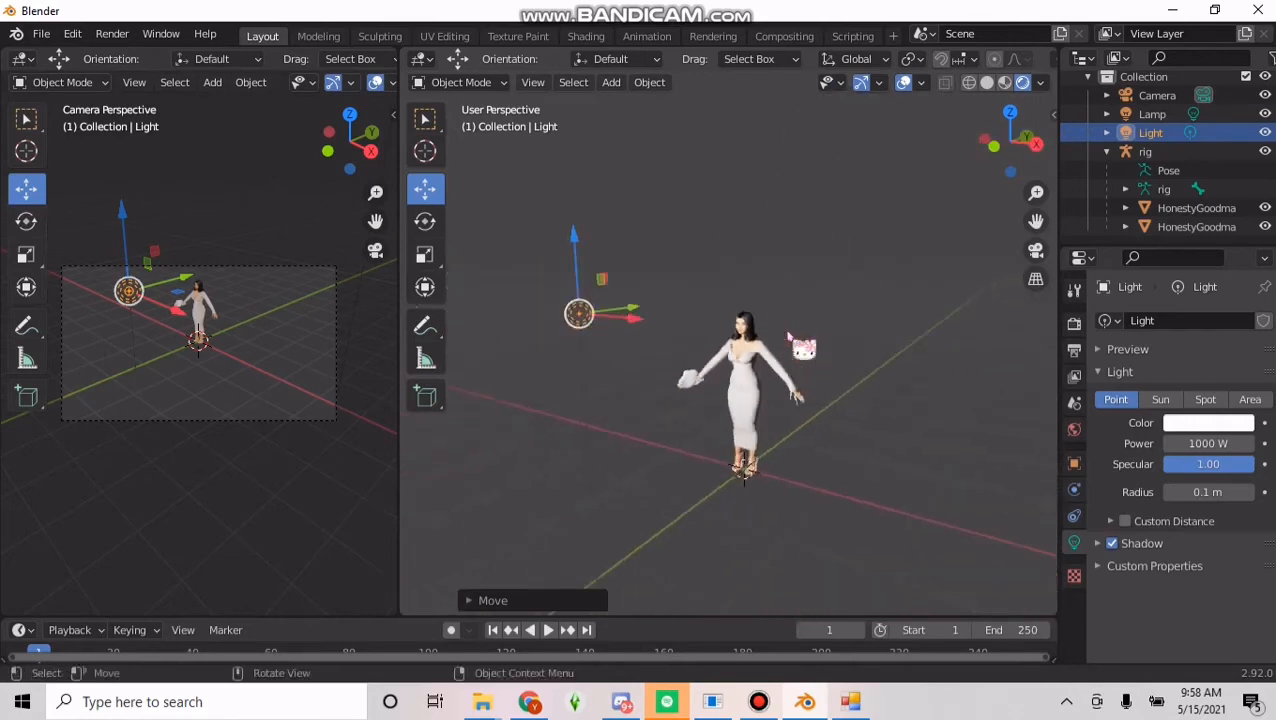
Pull the light back along the Y axis, somewhat farther away from the model's front.
{"action": "left_click_drag", "start_coordinate": [568, 301], "coordinate": [441, 307]}
{"action": "scroll", "coordinate": [659, 304], "scroll_direction": "up", "scroll_amount": 6}
{"action": "scroll", "coordinate": [670, 312], "scroll_direction": "down", "scroll_amount": 5}
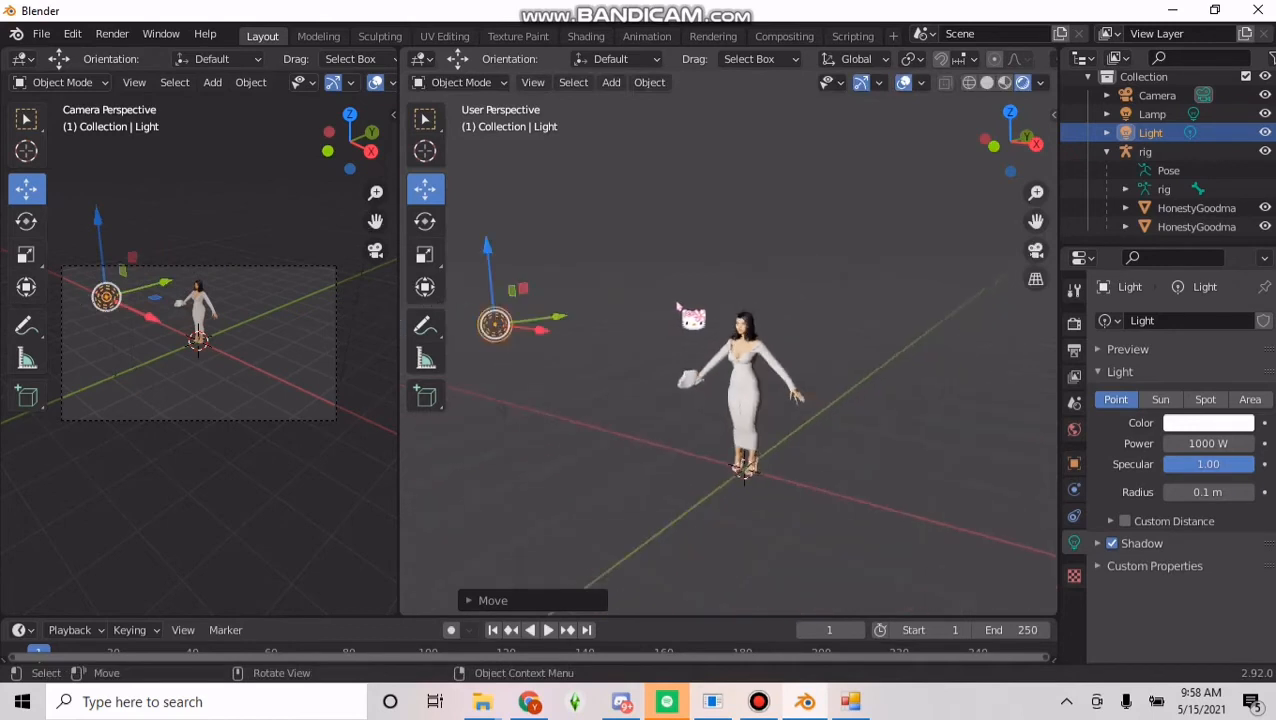
Try the Sun and Spot types on the light and compare how each one lights the model.
{"action": "left_click", "coordinate": [1162, 401]}
{"action": "scroll", "coordinate": [476, 330], "scroll_direction": "up", "scroll_amount": 5}
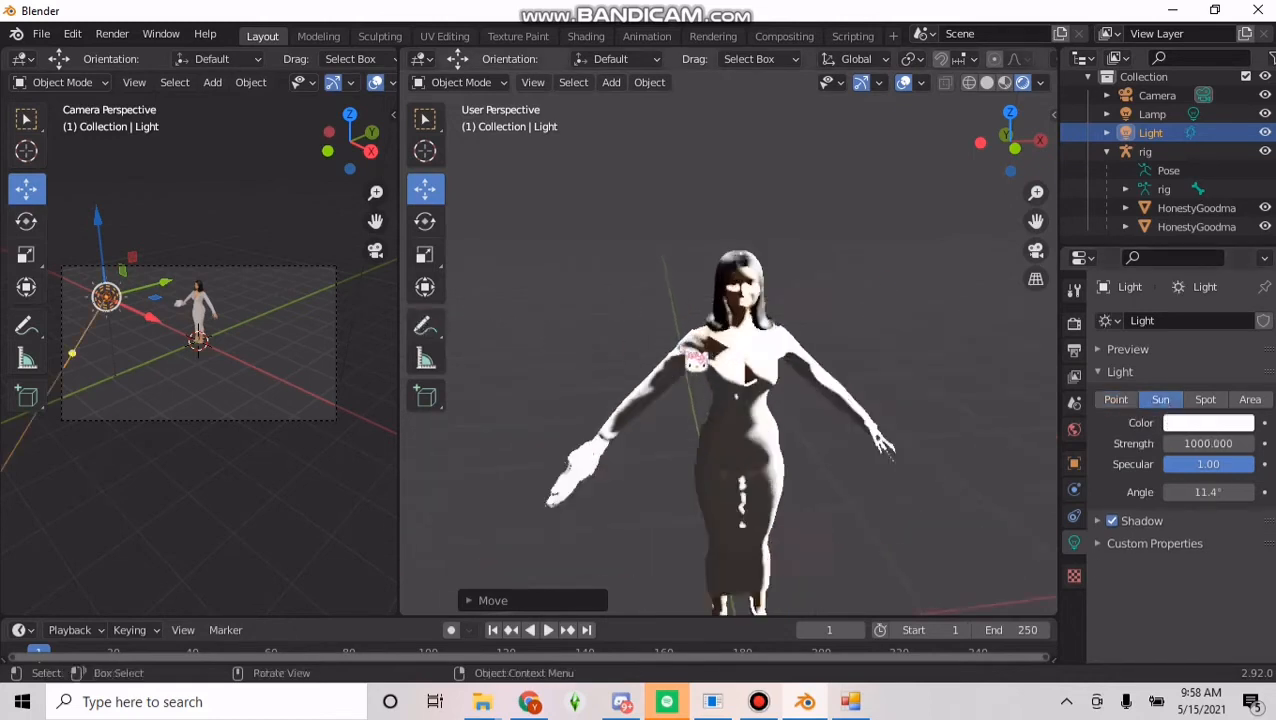
{"action": "scroll", "coordinate": [838, 360], "scroll_direction": "down", "scroll_amount": 3}
{"action": "left_click", "coordinate": [1205, 399]}
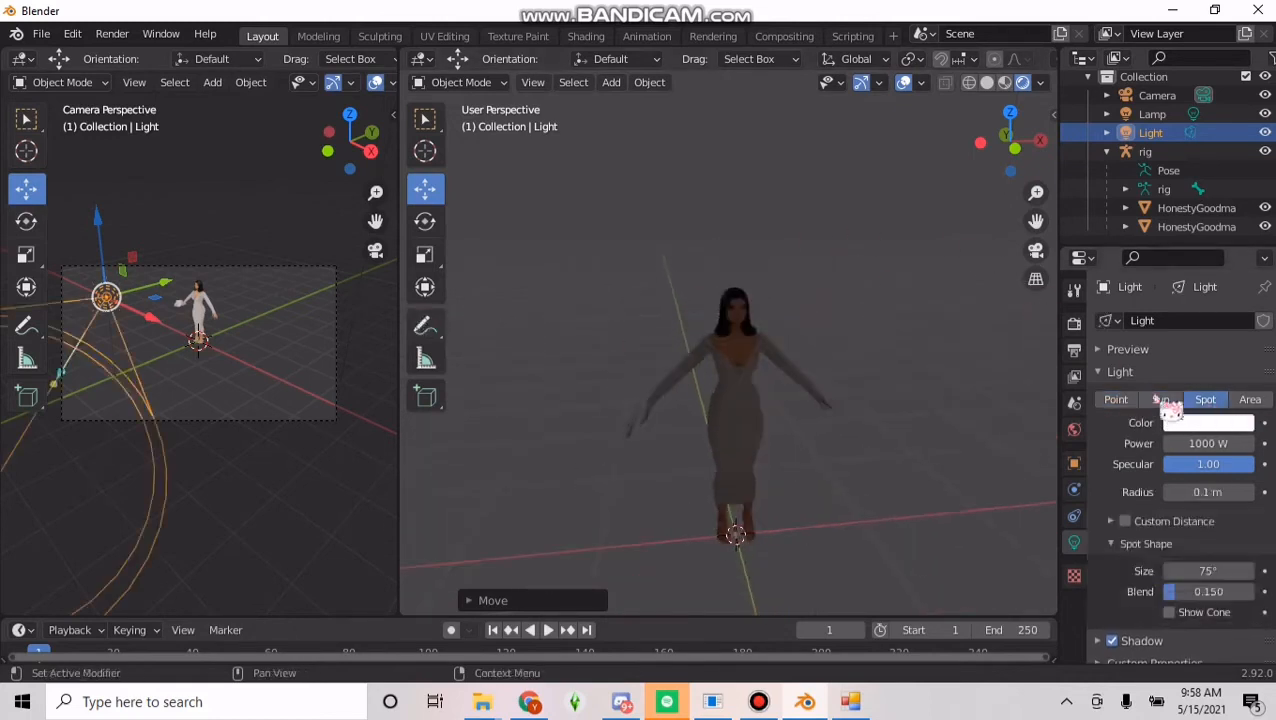
{"action": "scroll", "coordinate": [906, 370], "scroll_direction": "up", "scroll_amount": 4}
{"action": "scroll", "coordinate": [906, 370], "scroll_direction": "down", "scroll_amount": 4}
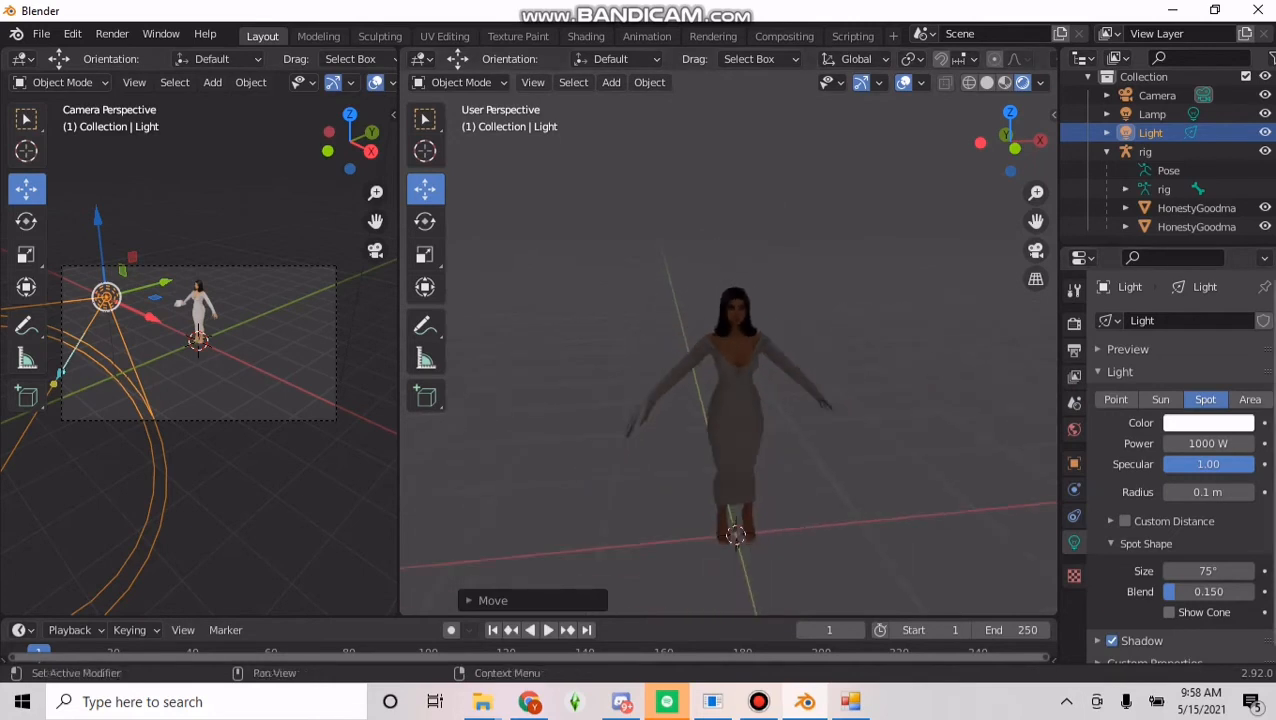
Change the light's type to Area, shift it along the X axis, and check the shading on the model up close.
{"action": "left_click", "coordinate": [1250, 399]}
{"action": "scroll", "coordinate": [889, 399], "scroll_direction": "down", "scroll_amount": 4}
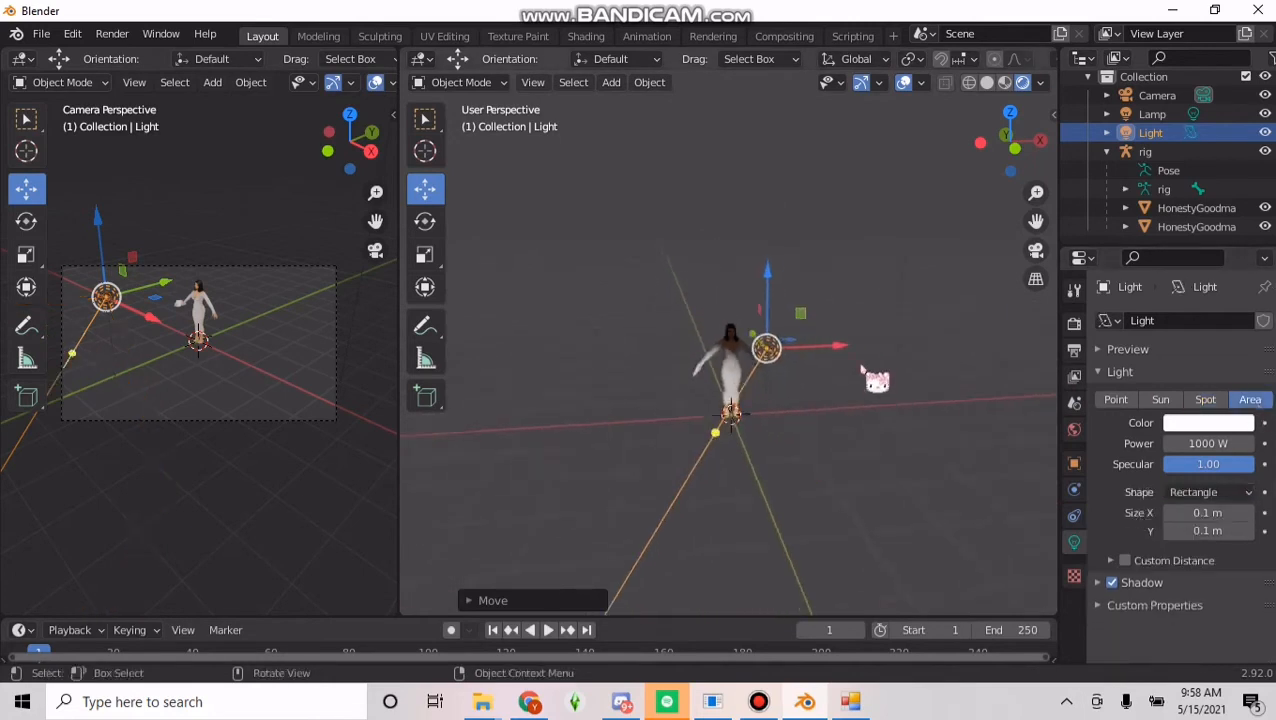
{"action": "scroll", "coordinate": [870, 378], "scroll_direction": "up", "scroll_amount": 3}
{"action": "left_click_drag", "start_coordinate": [870, 363], "coordinate": [1008, 350]}
{"action": "scroll", "coordinate": [937, 337], "scroll_direction": "up", "scroll_amount": 5}
{"action": "scroll", "coordinate": [892, 370], "scroll_direction": "down", "scroll_amount": 5}
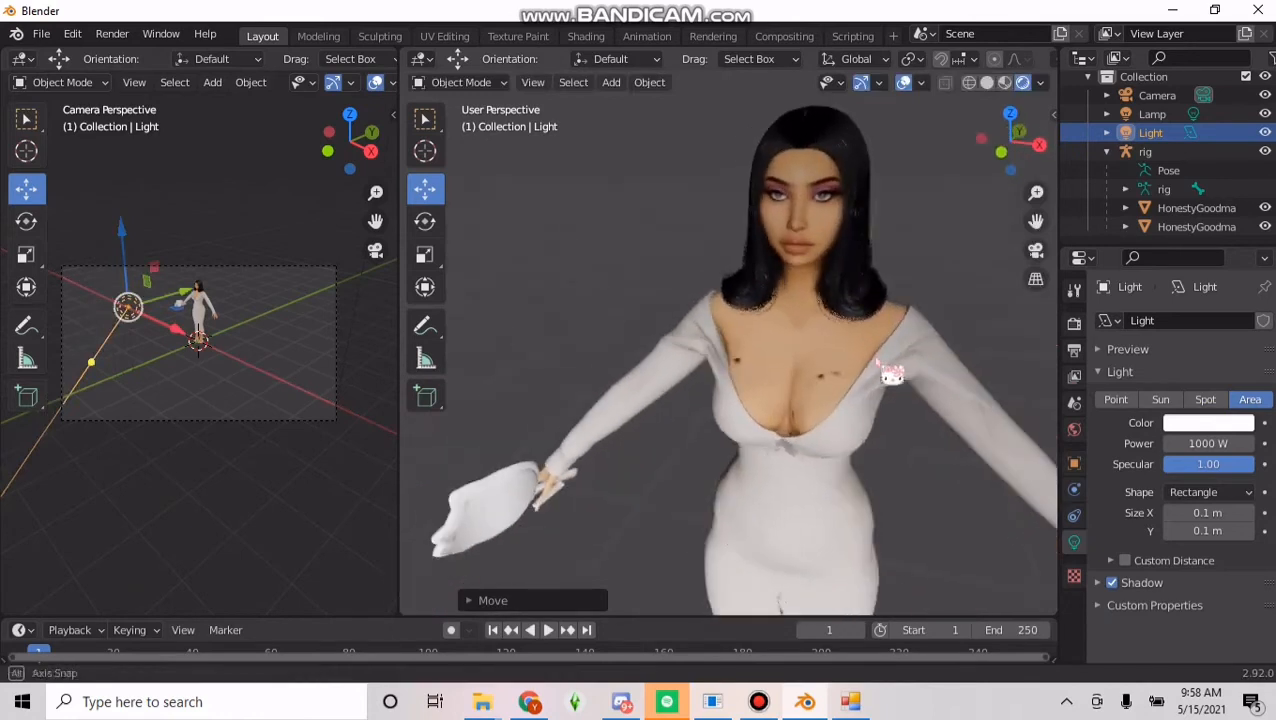
{"action": "scroll", "coordinate": [878, 362], "scroll_direction": "up", "scroll_amount": 7}
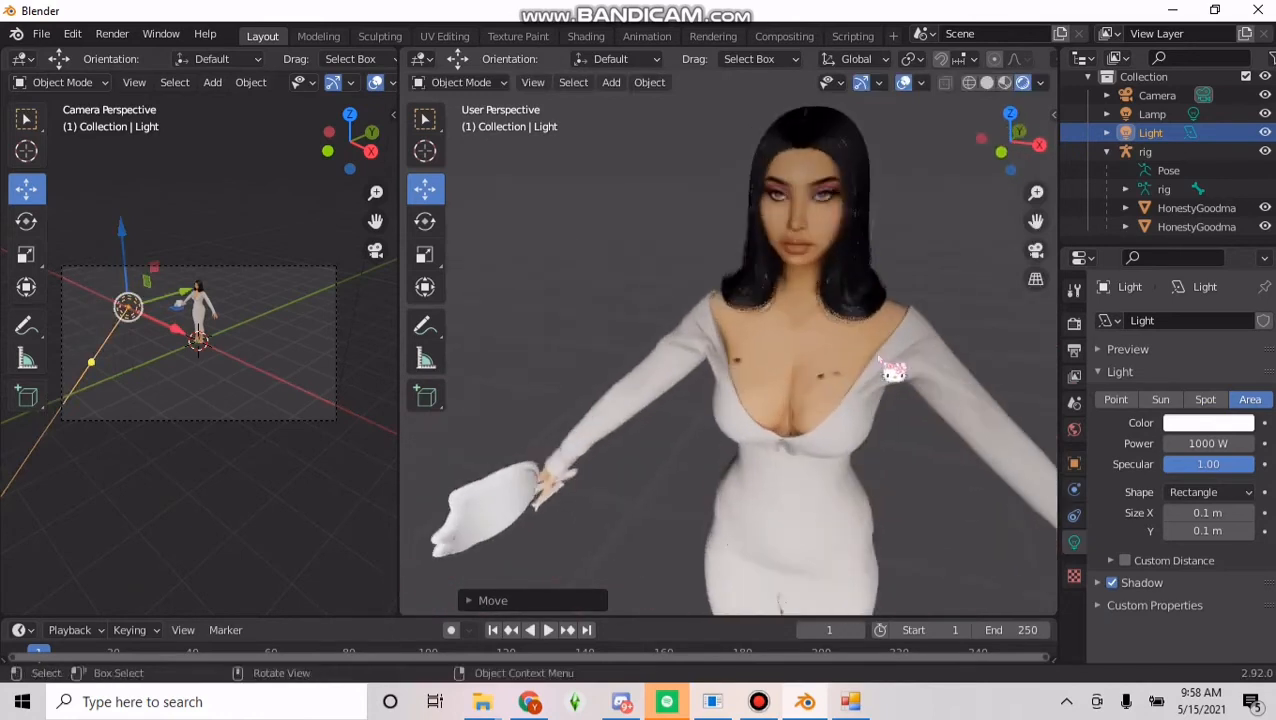
{"action": "scroll", "coordinate": [858, 338], "scroll_direction": "down", "scroll_amount": 1}
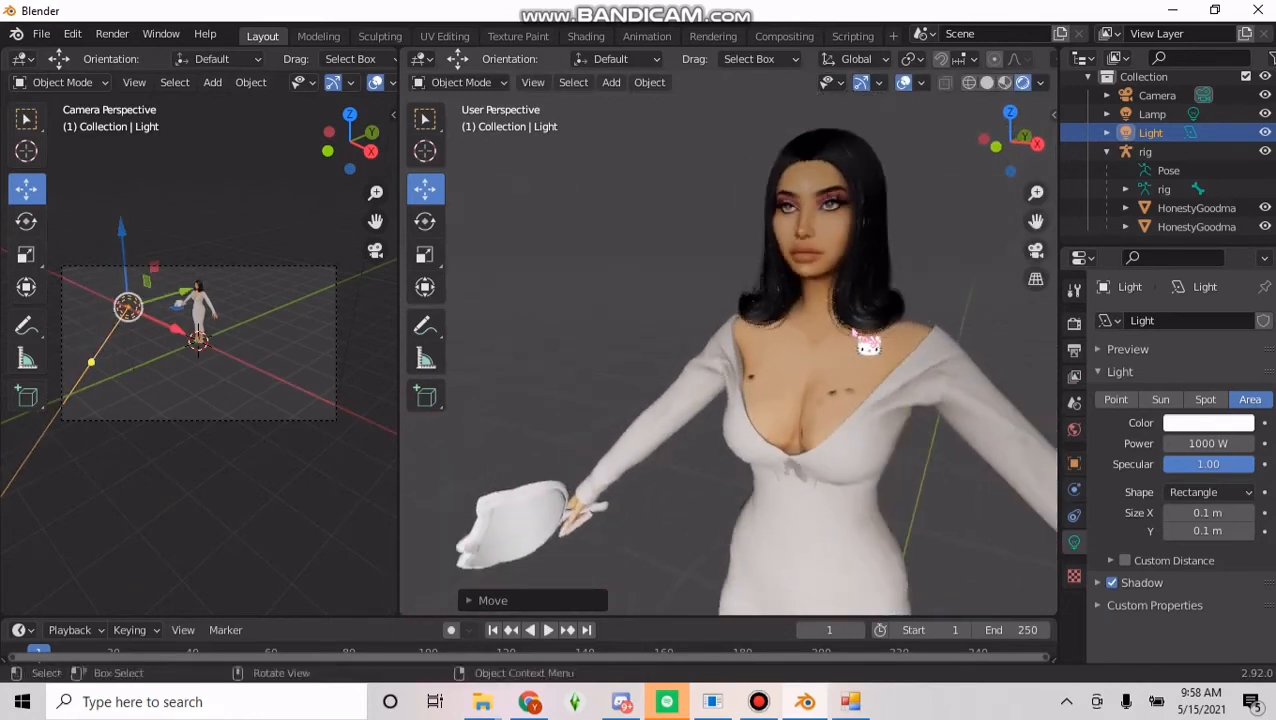
{"action": "middle_click_drag", "start_coordinate": [801, 343], "coordinate": [844, 348]}
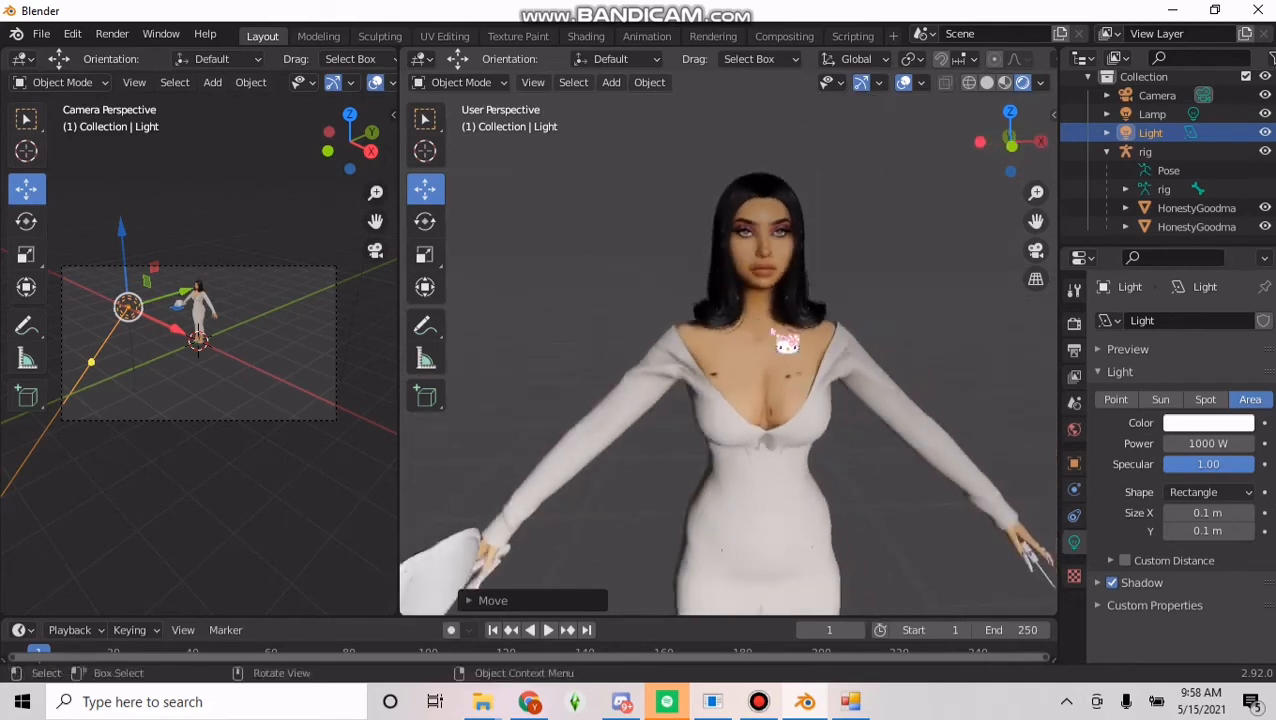
{"action": "scroll", "coordinate": [773, 330], "scroll_direction": "down", "scroll_amount": 6}
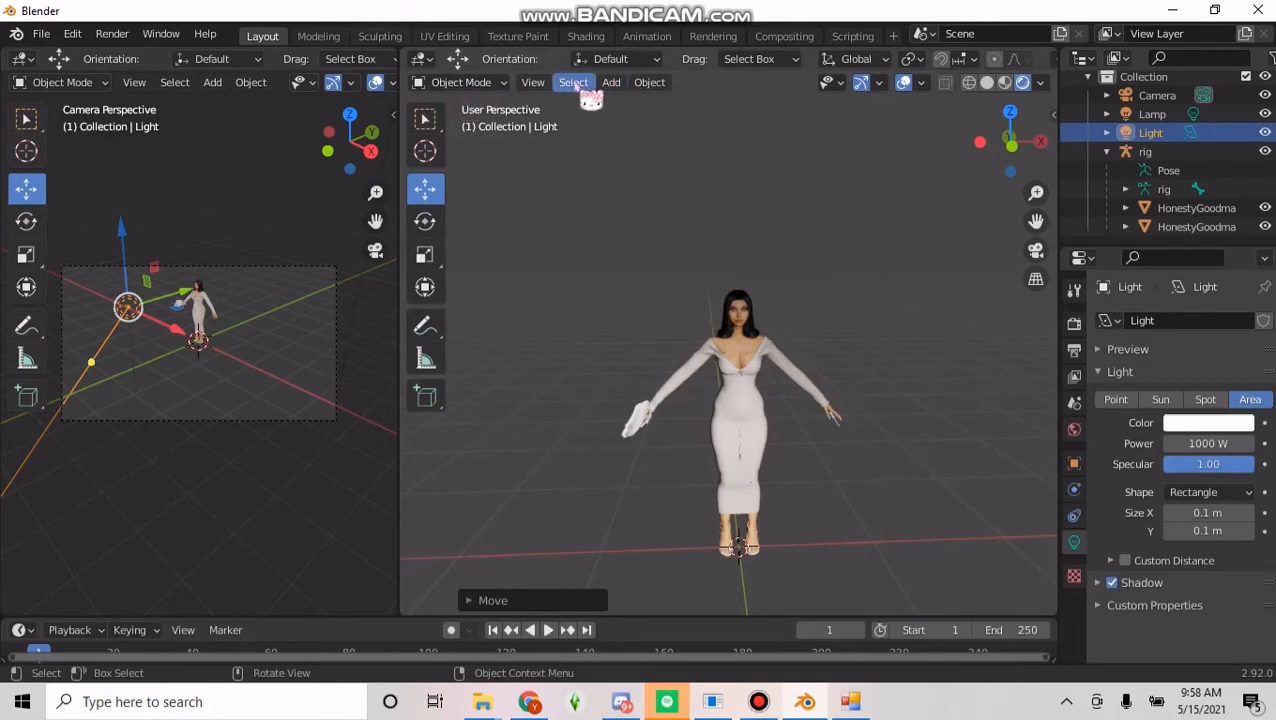
Add a plane mesh under the model's feet and stretch it along the Y and X axes into a larger floor.
{"action": "left_click", "coordinate": [612, 83]}
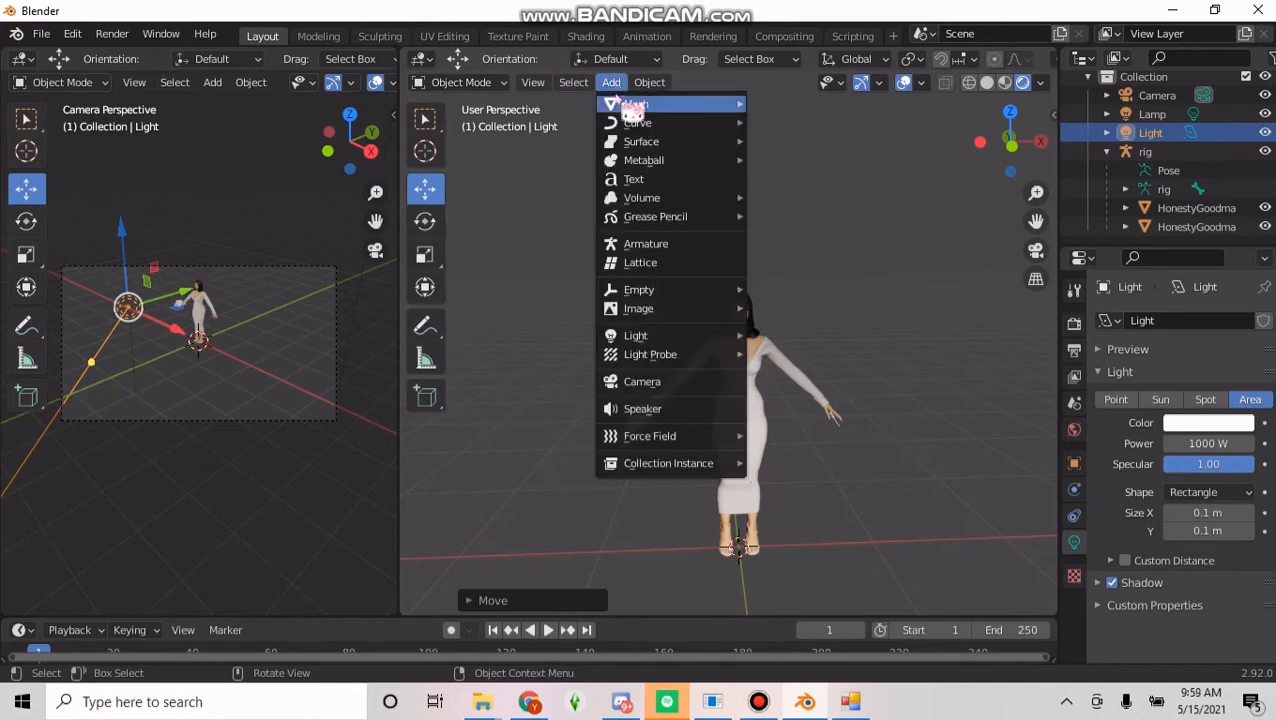
{"action": "mouse_move", "coordinate": [628, 112]}
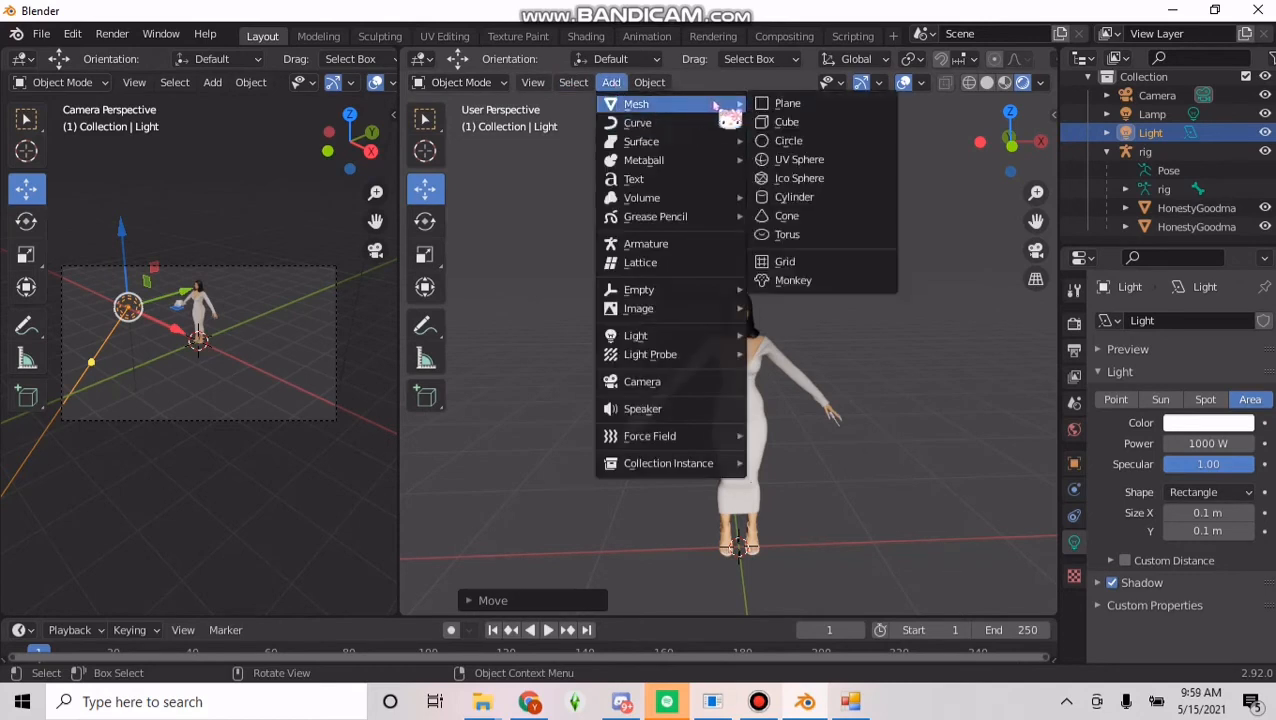
{"action": "left_click", "coordinate": [770, 104]}
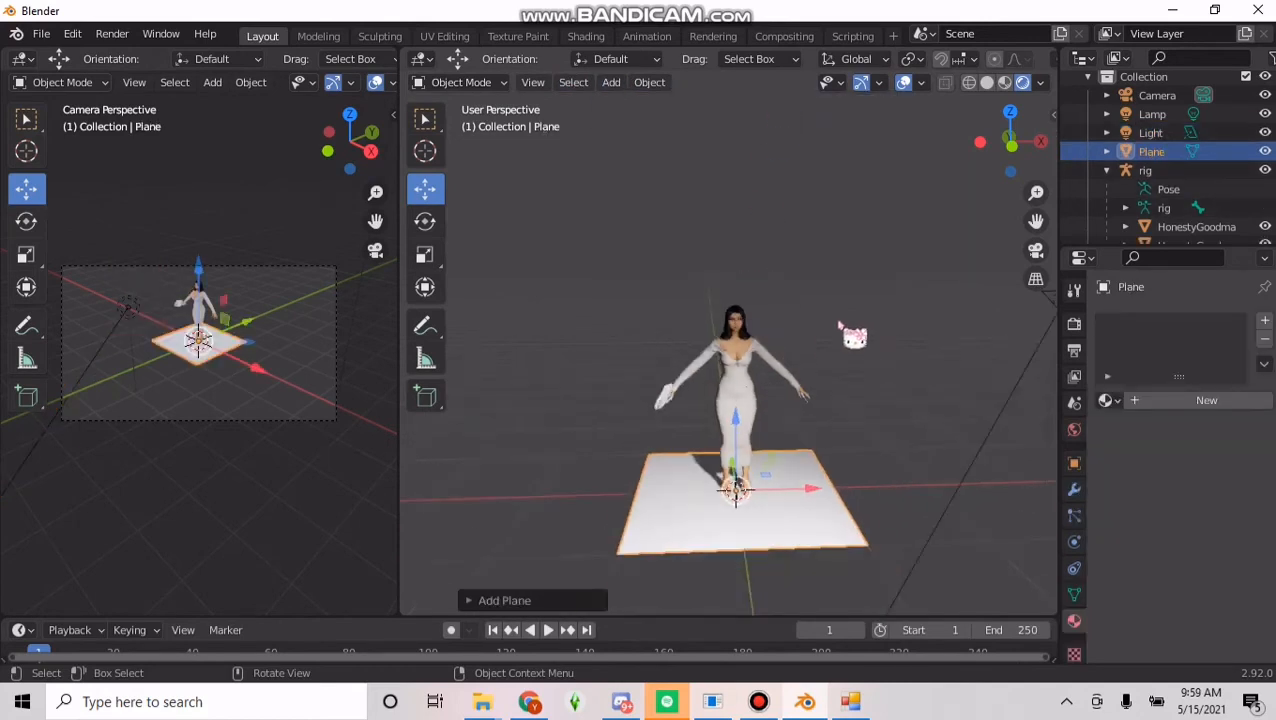
{"action": "middle_click_drag", "start_coordinate": [852, 336], "coordinate": [745, 480]}
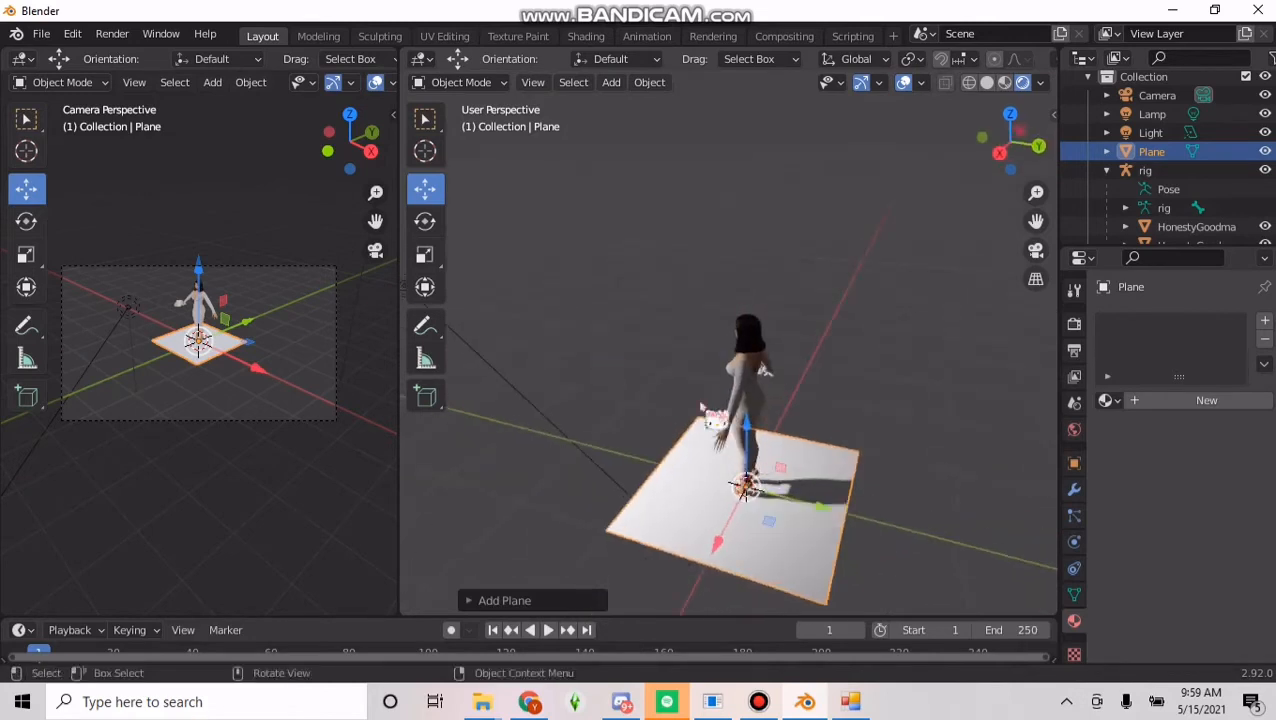
{"action": "left_click", "coordinate": [428, 256]}
{"action": "mouse_move", "coordinate": [840, 516]}
{"action": "left_mouse_down"}
{"action": "mouse_move", "coordinate": [826, 504]}
{"action": "mouse_move", "coordinate": [846, 512]}
{"action": "left_mouse_up"}
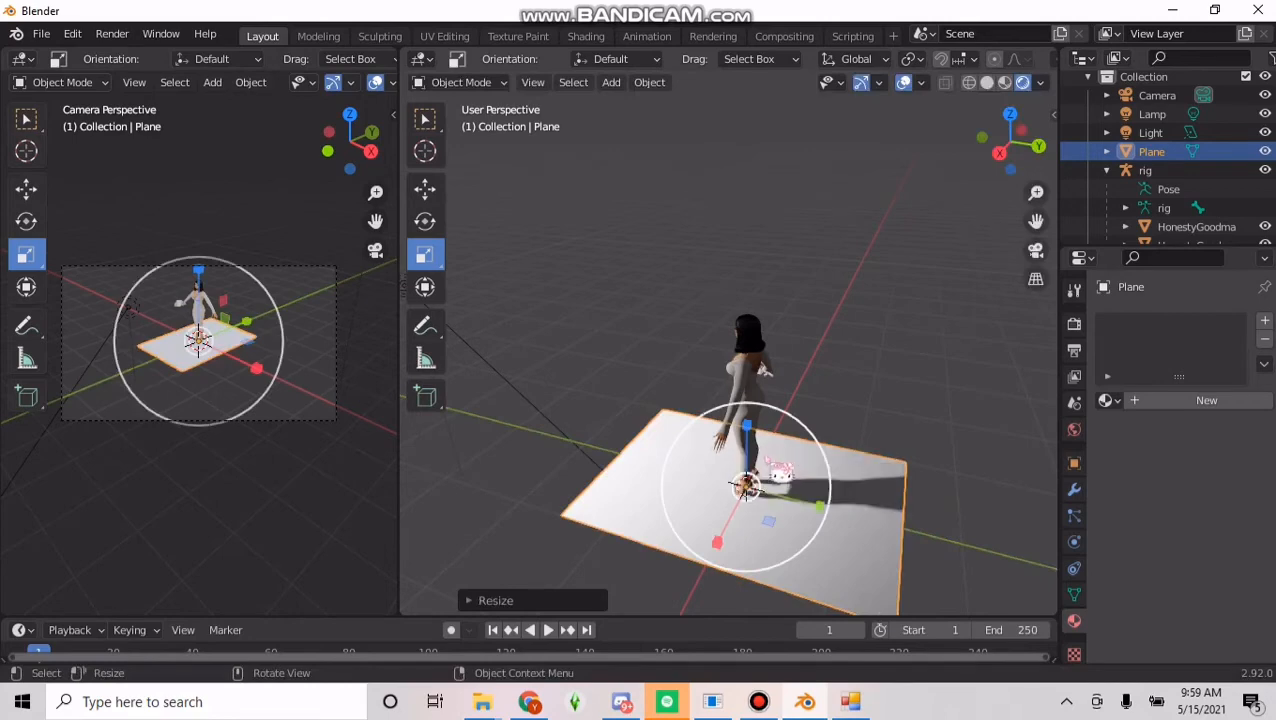
{"action": "left_click_drag", "start_coordinate": [731, 519], "coordinate": [720, 542]}
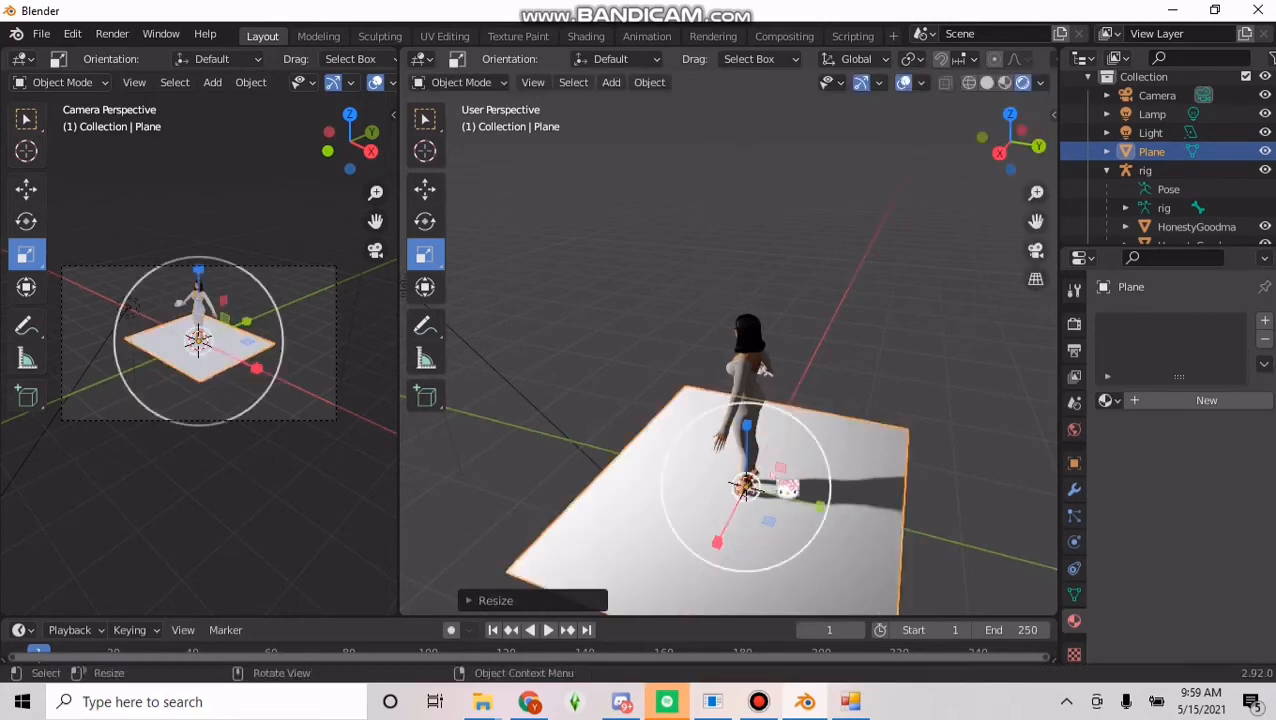
Duplicate the floor plane and place the copy behind the model, raised above the floor.
{"action": "right_click", "coordinate": [828, 450]}
{"action": "left_click", "coordinate": [760, 264]}
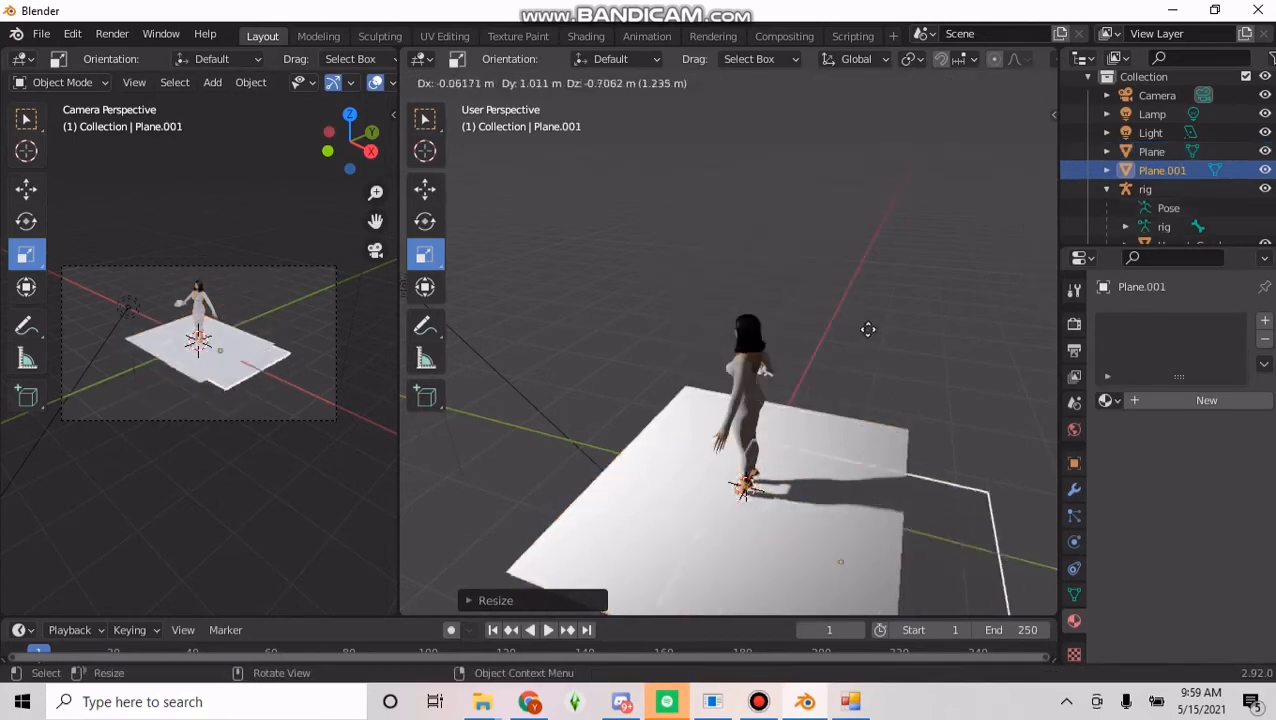
{"action": "left_click", "coordinate": [929, 247]}
Rotate the duplicated plane upright so that it forms a backdrop wall behind the model.
{"action": "left_click", "coordinate": [430, 221]}
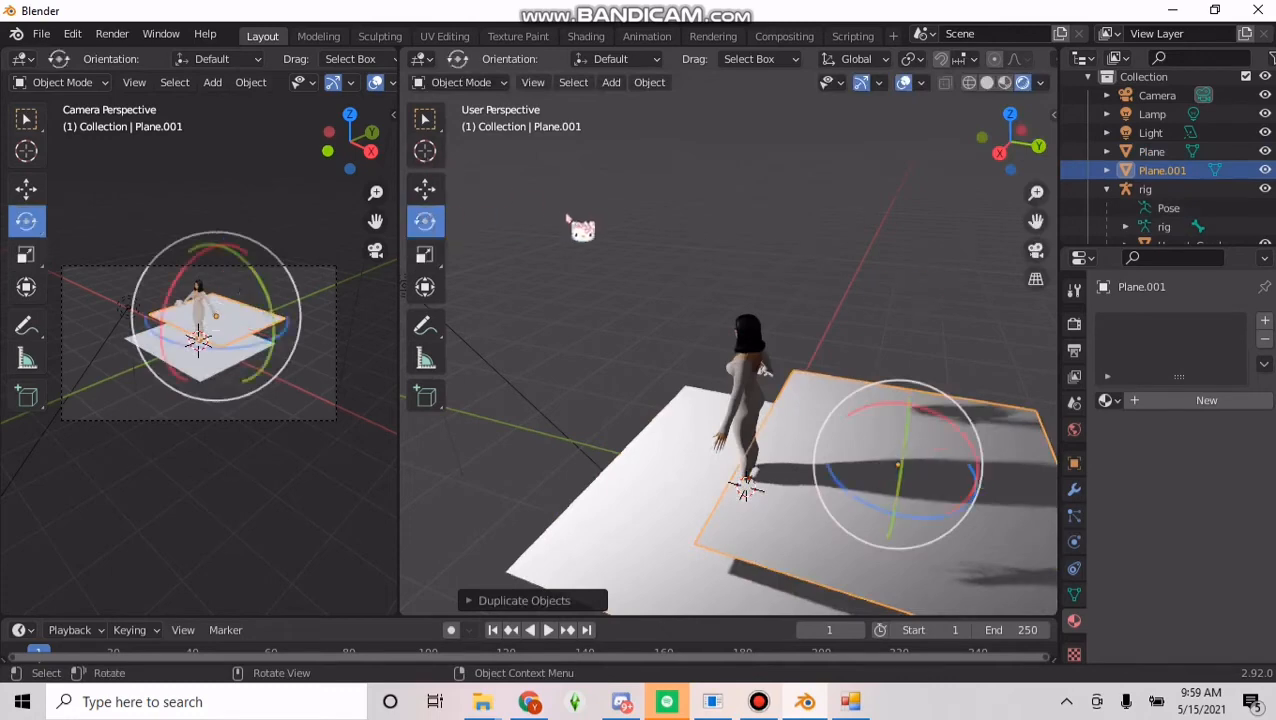
{"action": "middle_click_drag", "start_coordinate": [581, 225], "coordinate": [848, 390]}
{"action": "left_click_drag", "start_coordinate": [848, 390], "coordinate": [972, 352]}
{"action": "middle_click_drag", "start_coordinate": [972, 352], "coordinate": [1056, 380]}
{"action": "scroll", "coordinate": [247, 381], "scroll_direction": "up", "scroll_amount": 1}
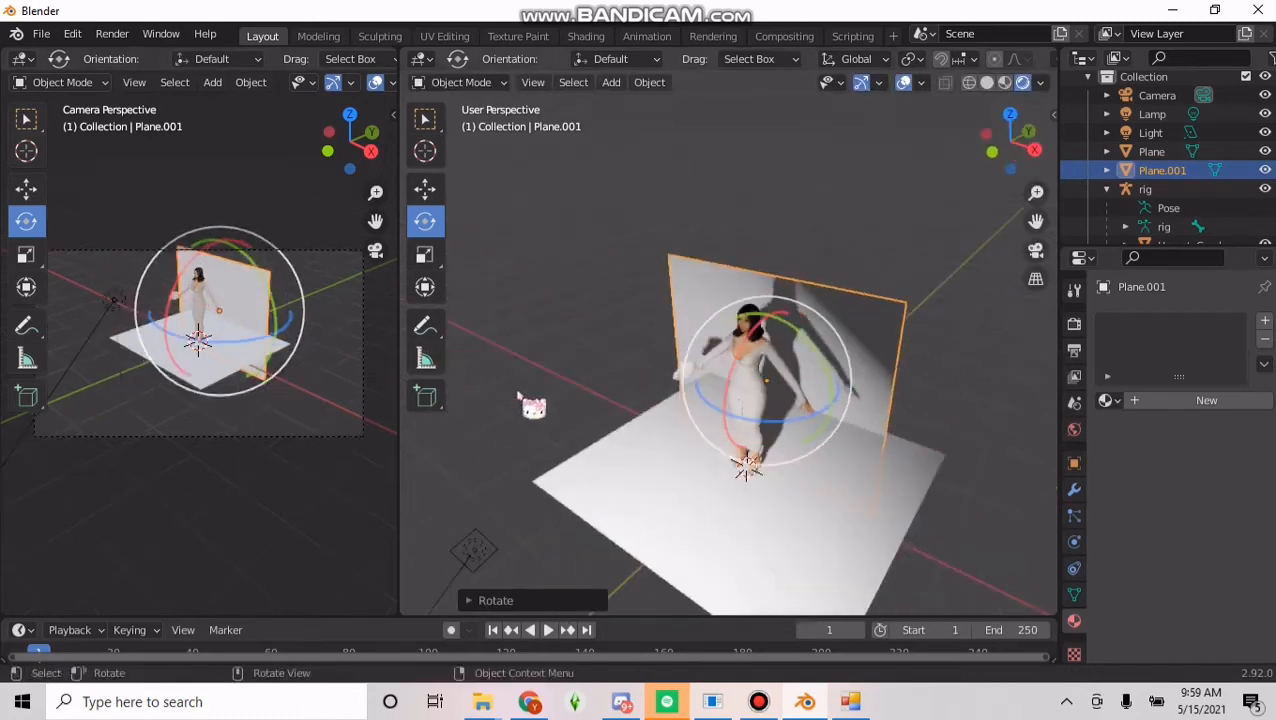
Scale the backdrop plane taller along the Z axis and wider along the X axis behind the model.
{"action": "middle_click_drag", "start_coordinate": [533, 407], "coordinate": [704, 418]}
{"action": "left_click", "coordinate": [425, 254]}
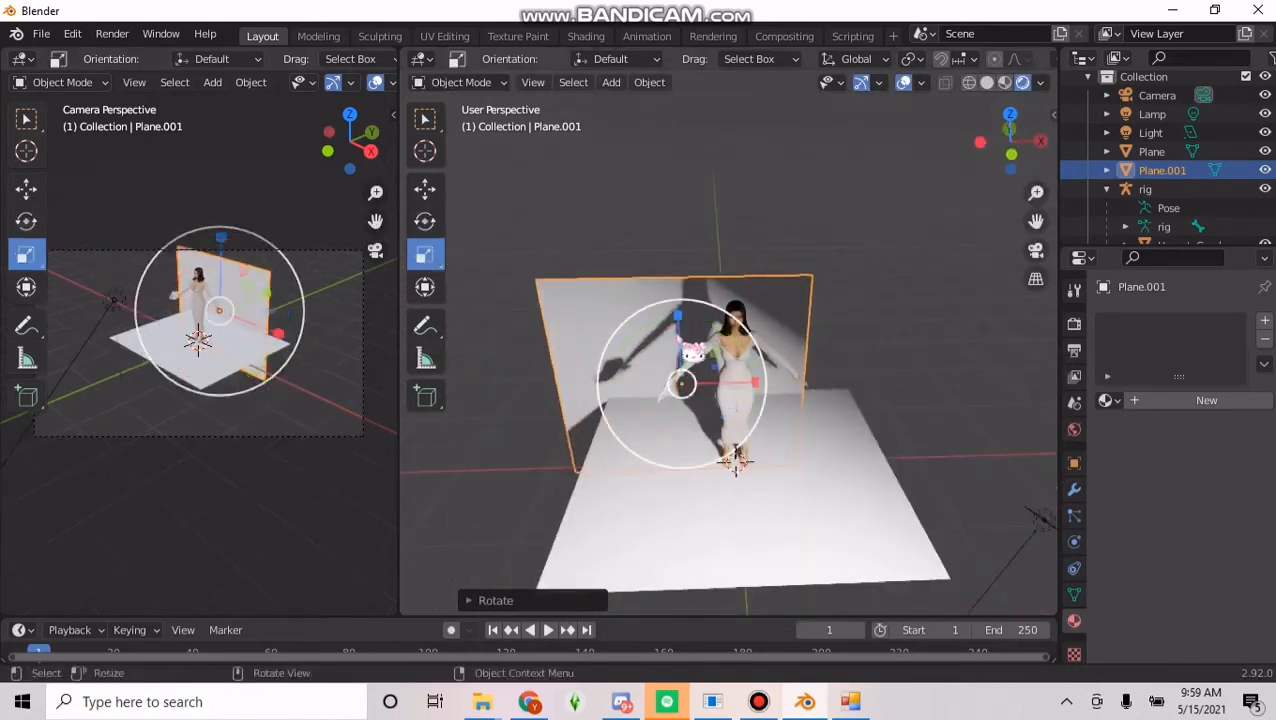
{"action": "left_click_drag", "start_coordinate": [684, 354], "coordinate": [690, 320]}
{"action": "left_click_drag", "start_coordinate": [756, 388], "coordinate": [458, 258]}
Shift the enlarged backdrop plane along the X axis so that it sits more centrally behind the model.
{"action": "left_click", "coordinate": [425, 188]}
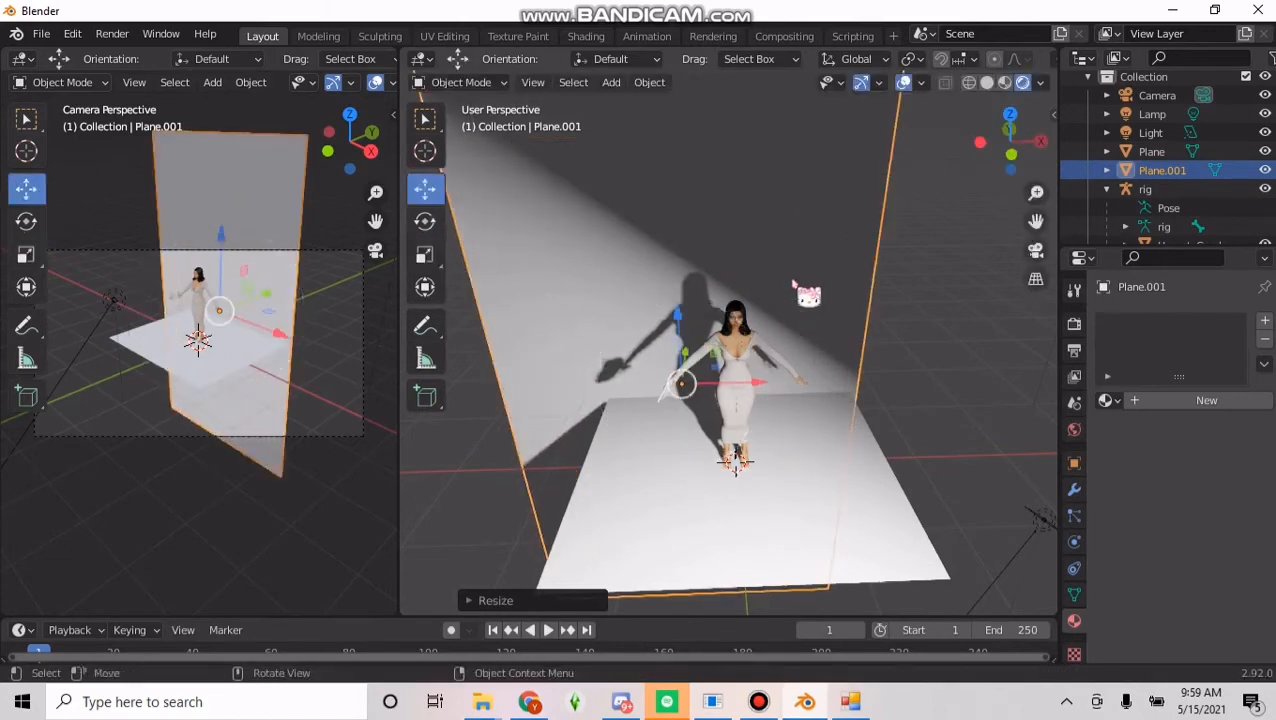
{"action": "left_click", "coordinate": [424, 119]}
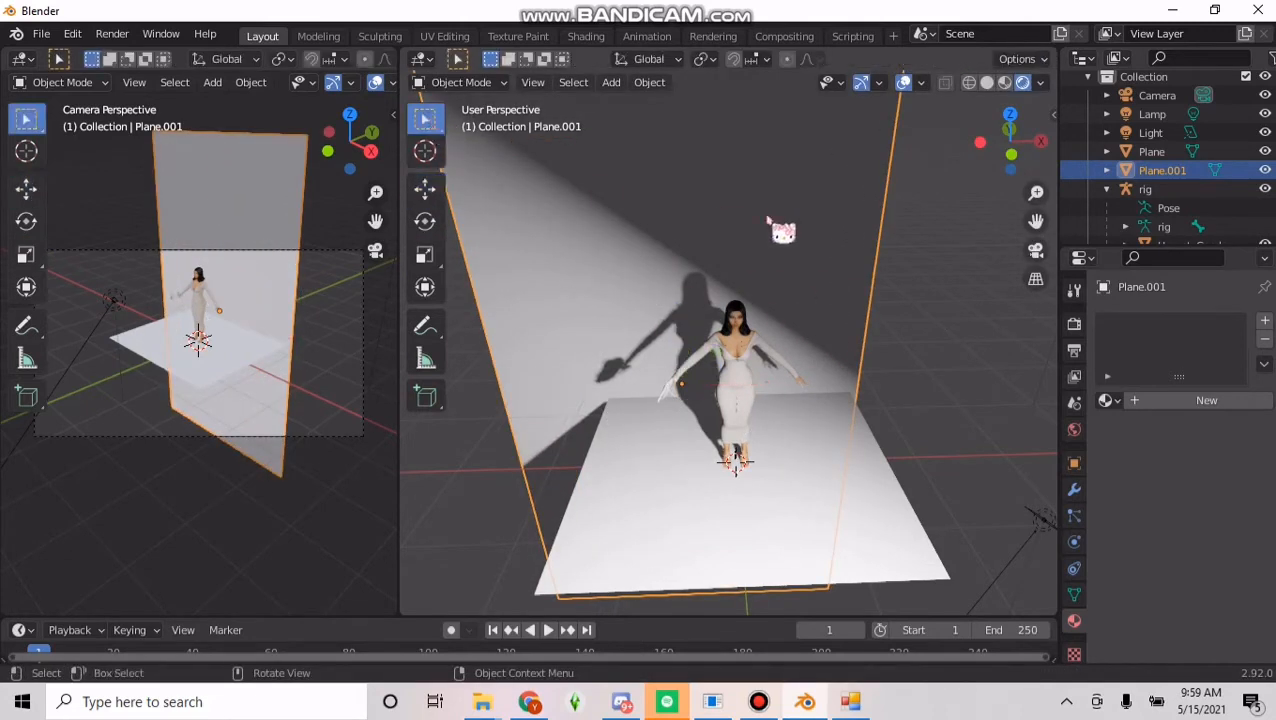
{"action": "left_click_drag", "start_coordinate": [772, 214], "coordinate": [830, 227]}
{"action": "left_click", "coordinate": [420, 192]}
{"action": "scroll", "coordinate": [801, 316], "scroll_direction": "down", "scroll_amount": 1}
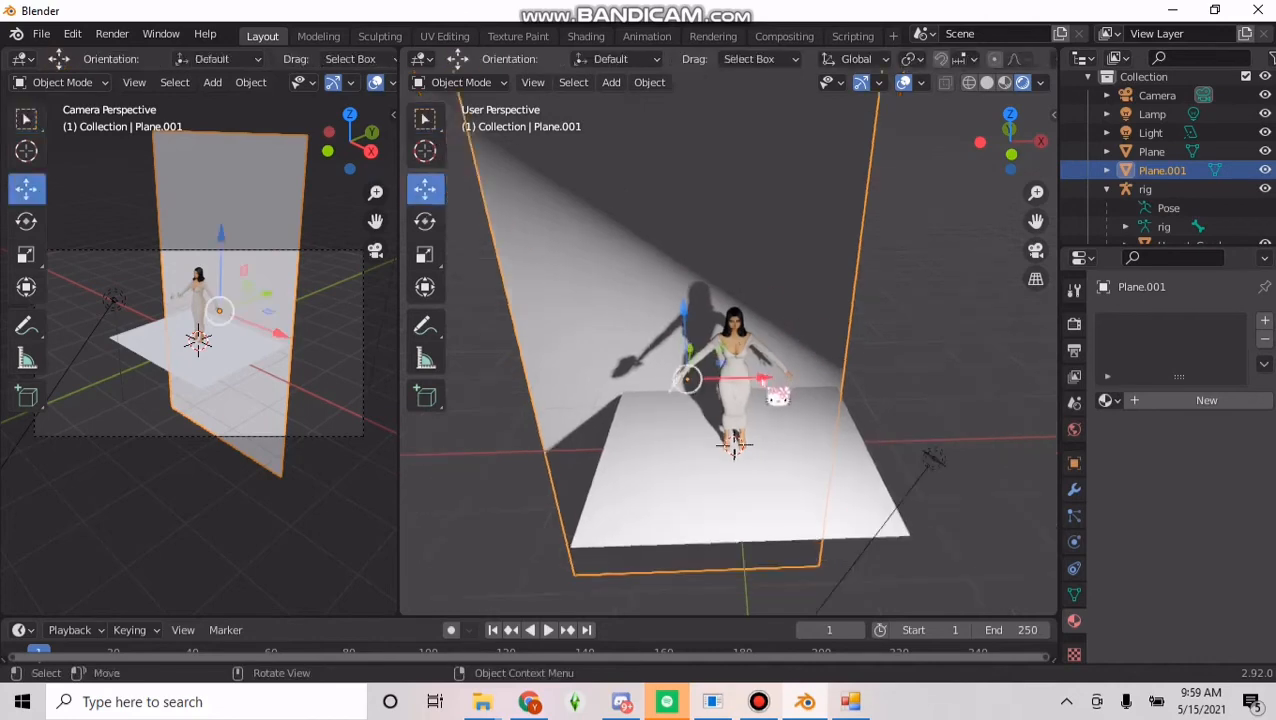
{"action": "left_click_drag", "start_coordinate": [764, 377], "coordinate": [796, 381]}
Move the backdrop plane along the Y axis to the floor's rear edge and rotate it to stand straight upright.
{"action": "scroll", "coordinate": [803, 381], "scroll_direction": "up", "scroll_amount": 5}
{"action": "middle_click_drag", "start_coordinate": [830, 373], "coordinate": [787, 316]}
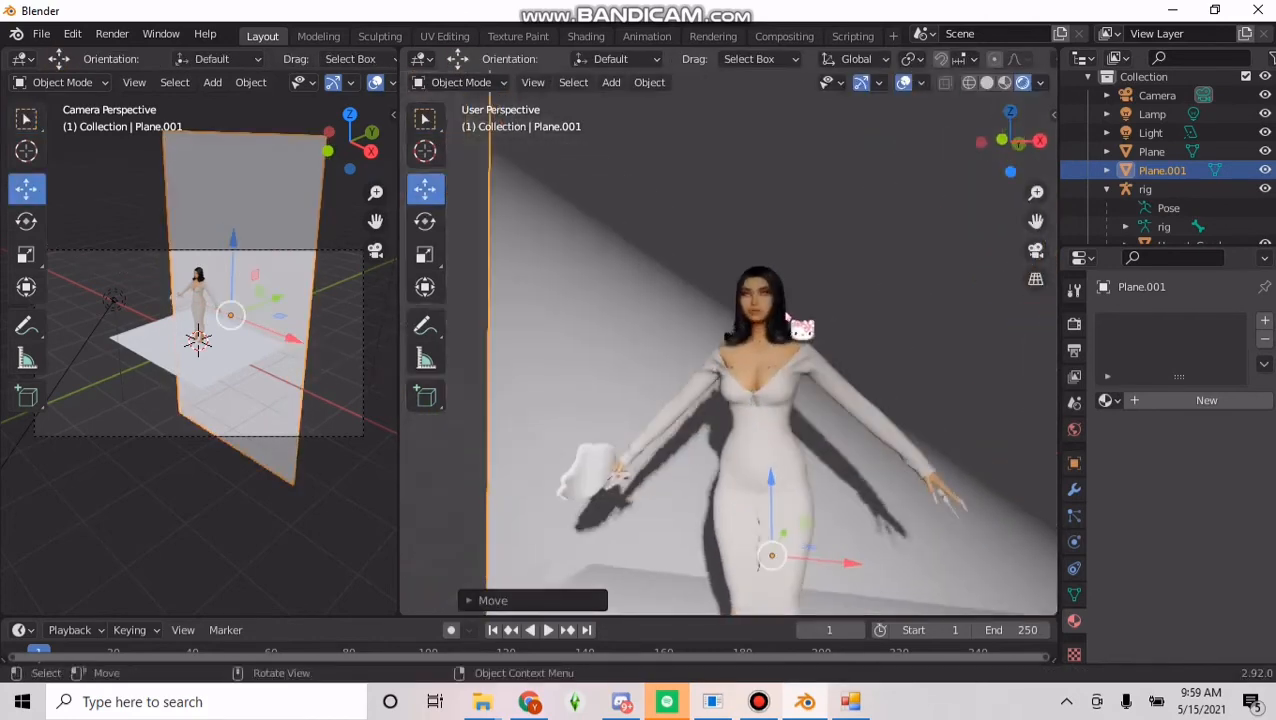
{"action": "scroll", "coordinate": [787, 316], "scroll_direction": "down", "scroll_amount": 2}
{"action": "middle_click_drag", "start_coordinate": [873, 336], "coordinate": [684, 353]}
{"action": "scroll", "coordinate": [690, 350], "scroll_direction": "down", "scroll_amount": 2}
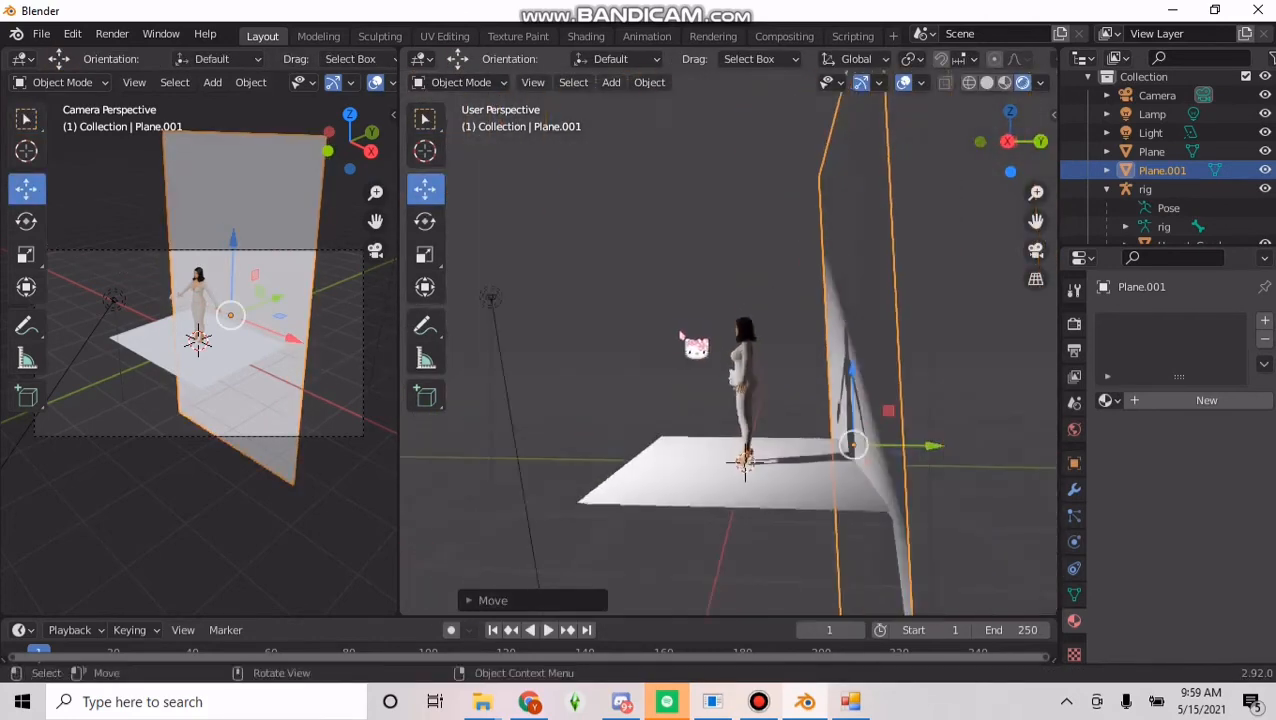
{"action": "left_click_drag", "start_coordinate": [918, 457], "coordinate": [849, 388]}
{"action": "left_click", "coordinate": [425, 220]}
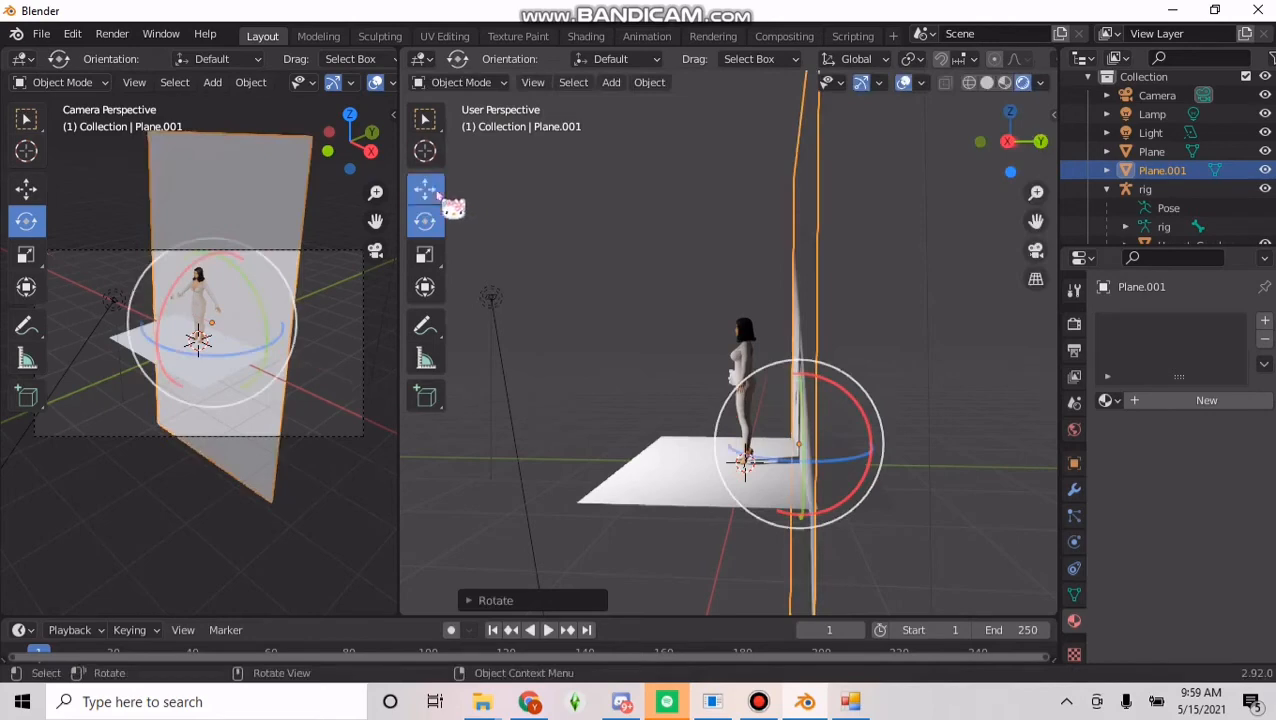
{"action": "left_click", "coordinate": [425, 188]}
{"action": "left_click", "coordinate": [425, 118]}
Examine the model and its shadow on the backdrop from the front, both up close and from a distance.
{"action": "middle_click_drag", "start_coordinate": [649, 322], "coordinate": [883, 362]}
{"action": "scroll", "coordinate": [883, 362], "scroll_direction": "up", "scroll_amount": 5}
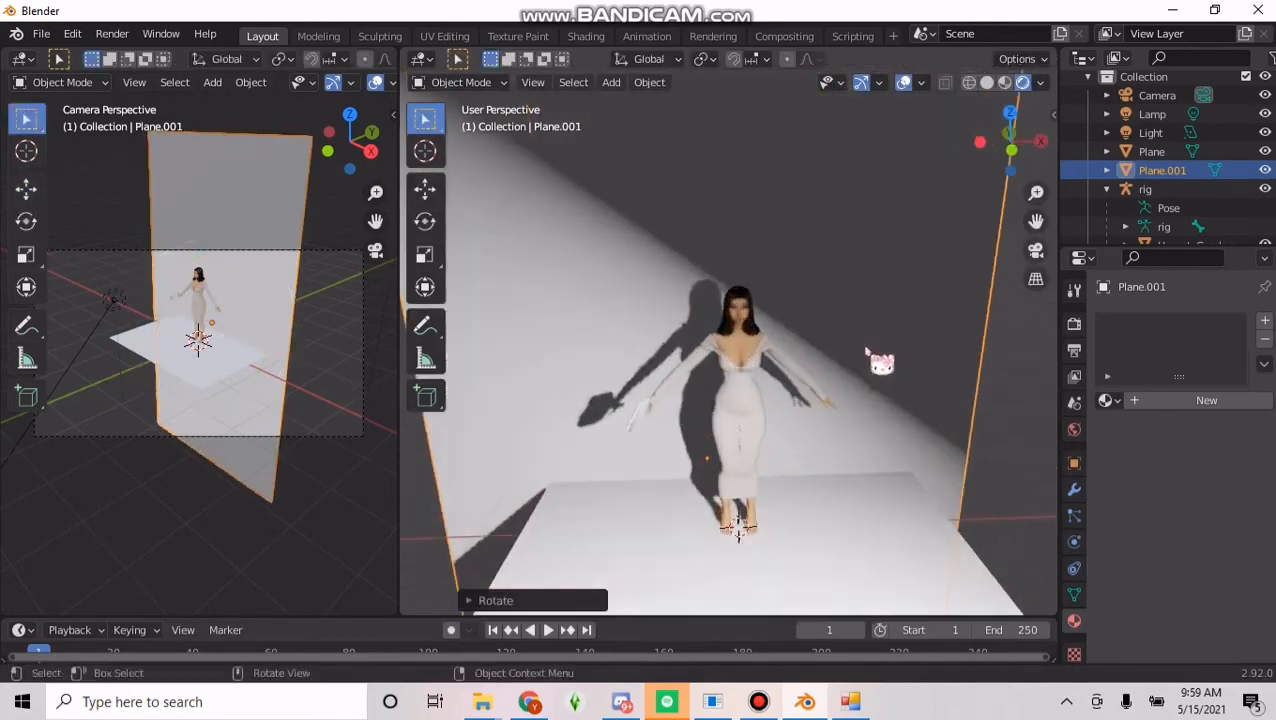
{"action": "scroll", "coordinate": [881, 364], "scroll_direction": "up", "scroll_amount": 4}
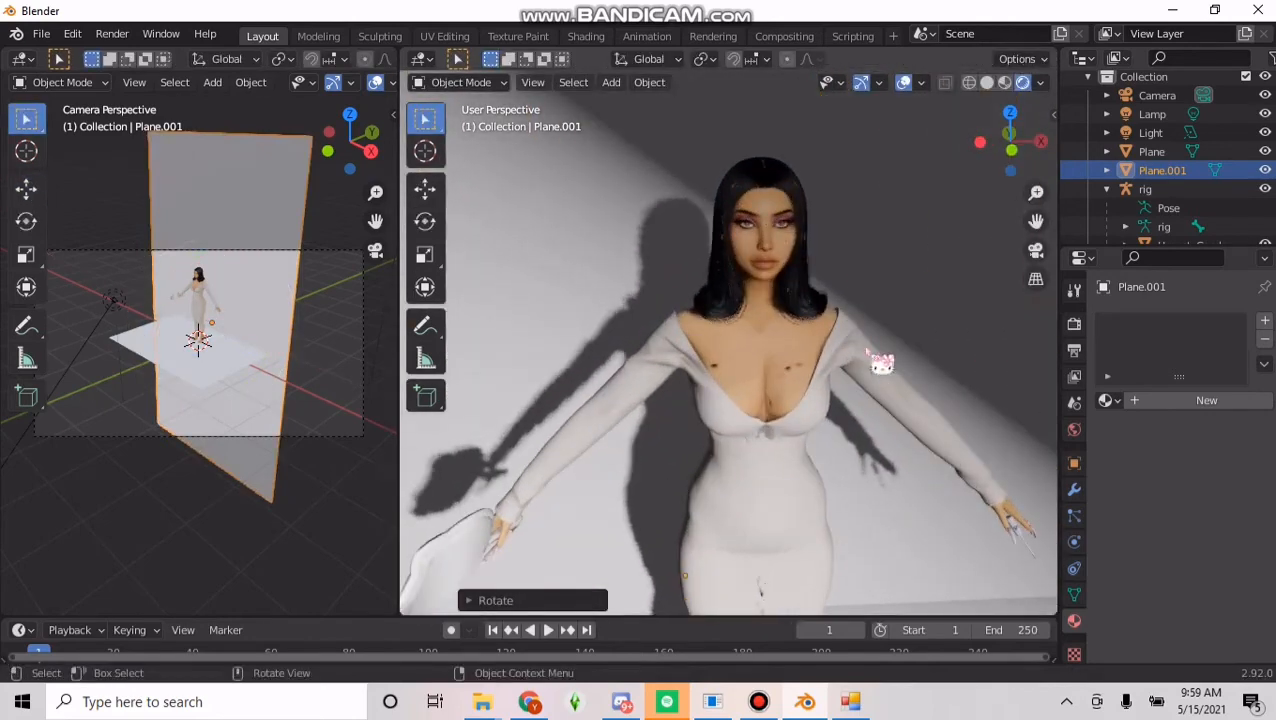
{"action": "scroll", "coordinate": [900, 362], "scroll_direction": "down", "scroll_amount": 8}
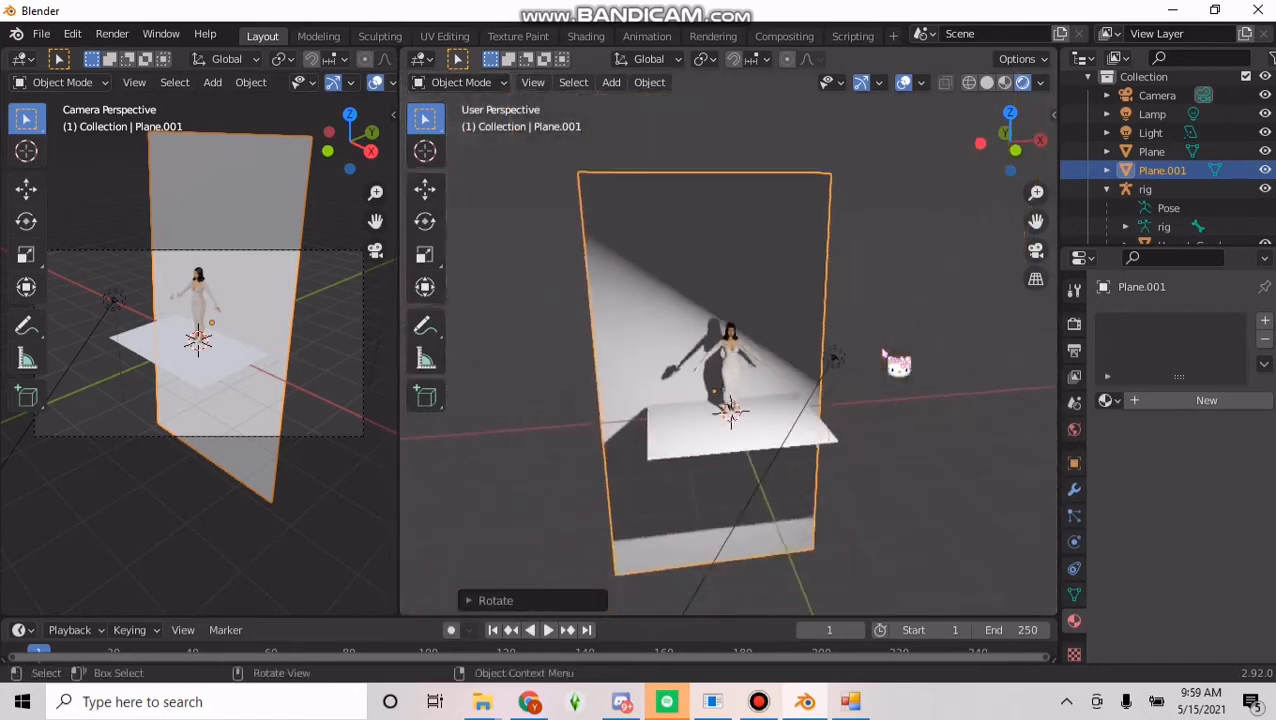
{"action": "scroll", "coordinate": [896, 362], "scroll_direction": "up", "scroll_amount": 4}
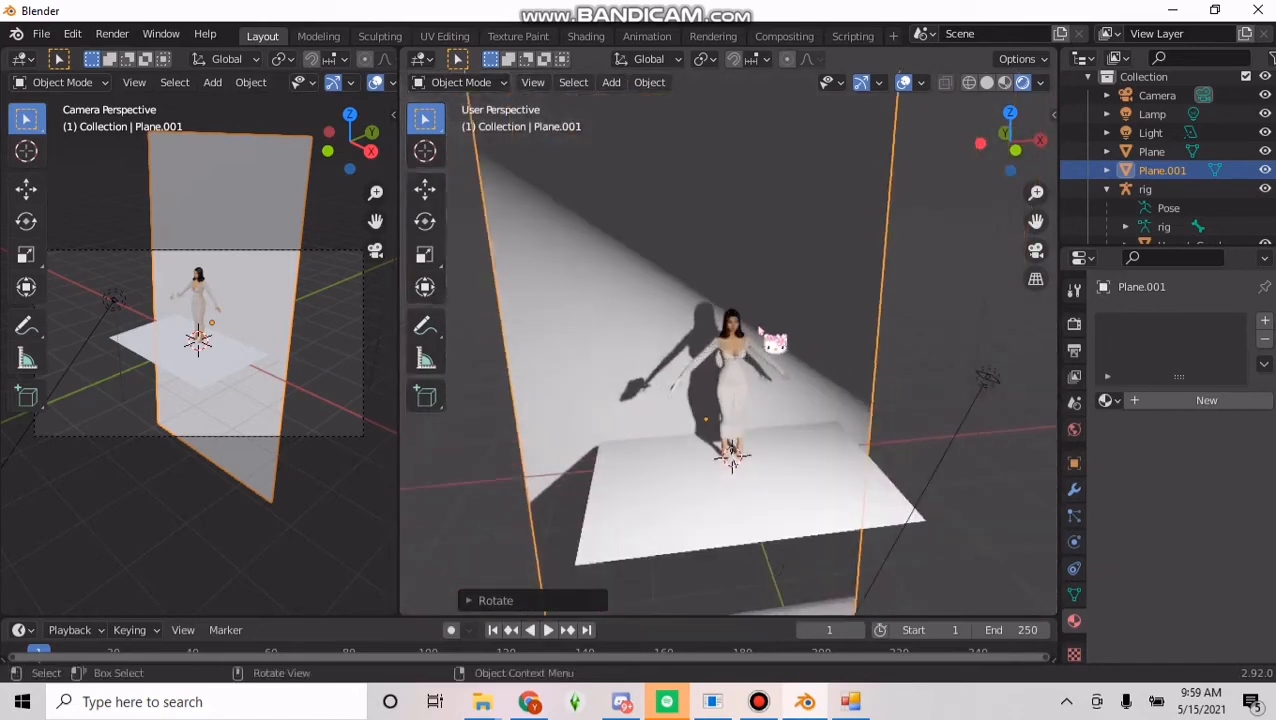
{"action": "scroll", "coordinate": [728, 360], "scroll_direction": "up", "scroll_amount": 5}
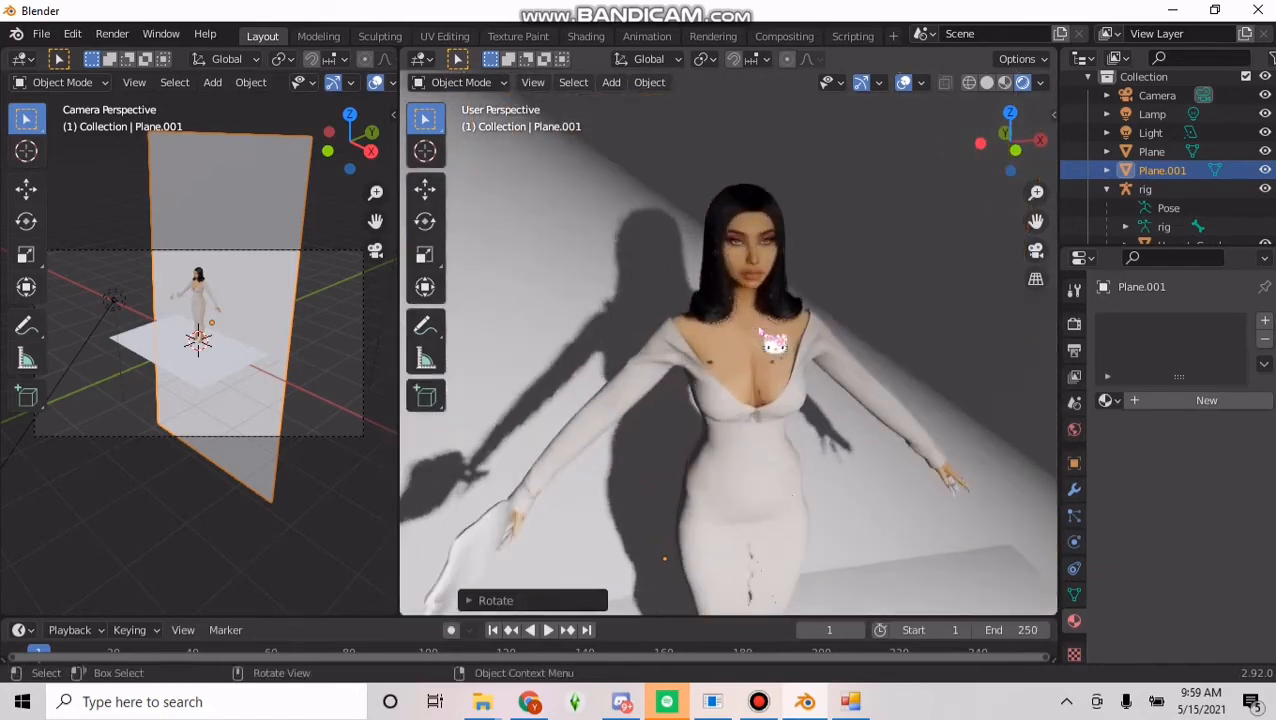
{"action": "scroll", "coordinate": [728, 360], "scroll_direction": "down", "scroll_amount": 6}
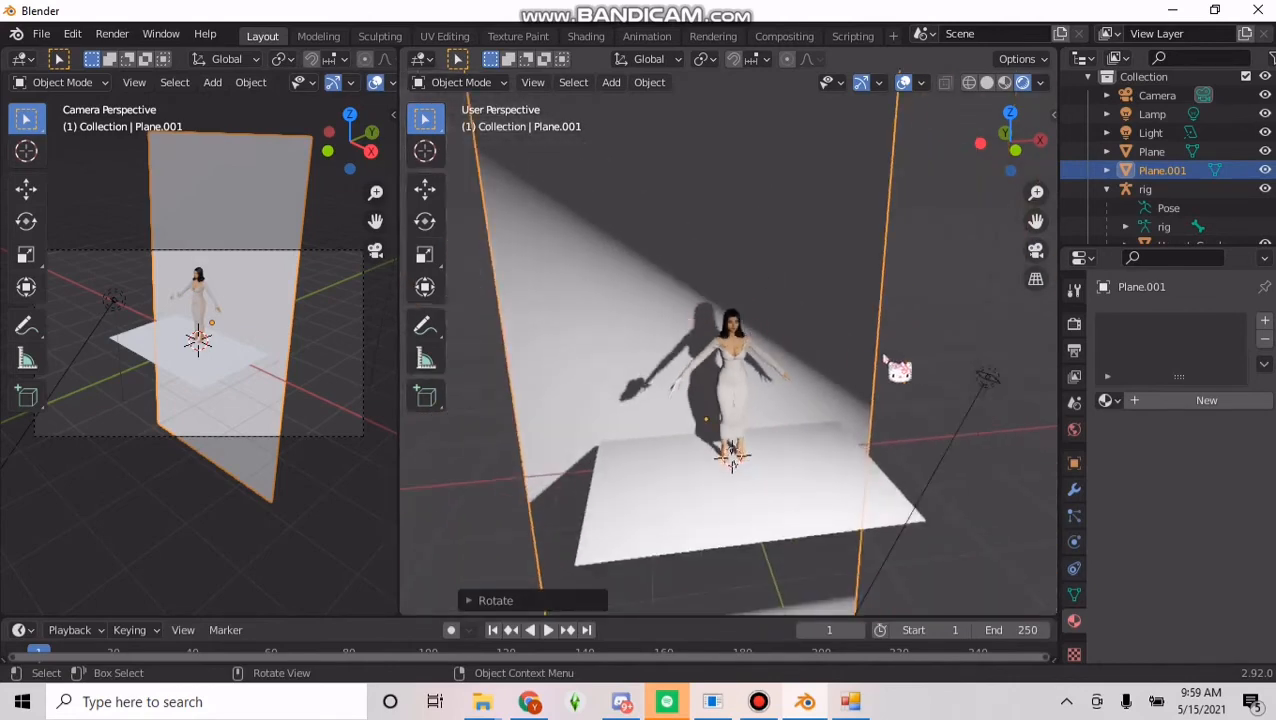
{"action": "scroll", "coordinate": [880, 362], "scroll_direction": "up", "scroll_amount": 5}
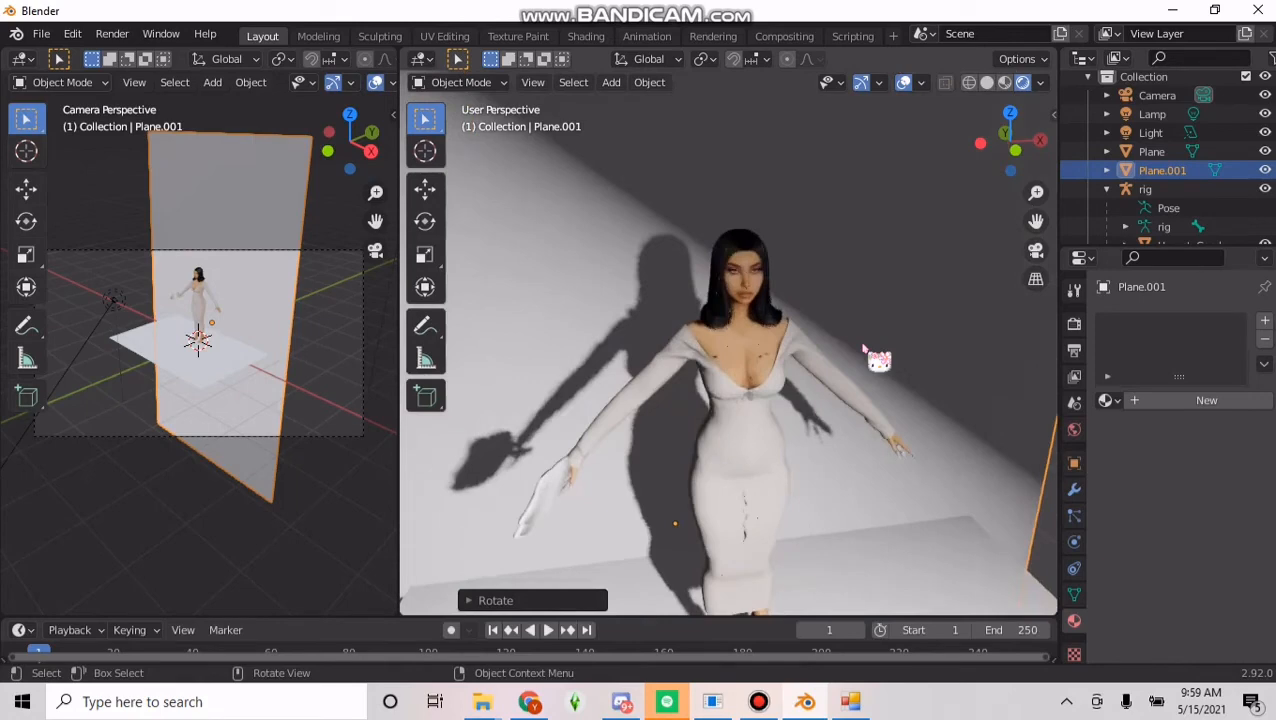
{"action": "scroll", "coordinate": [1043, 365], "scroll_direction": "down", "scroll_amount": 6}
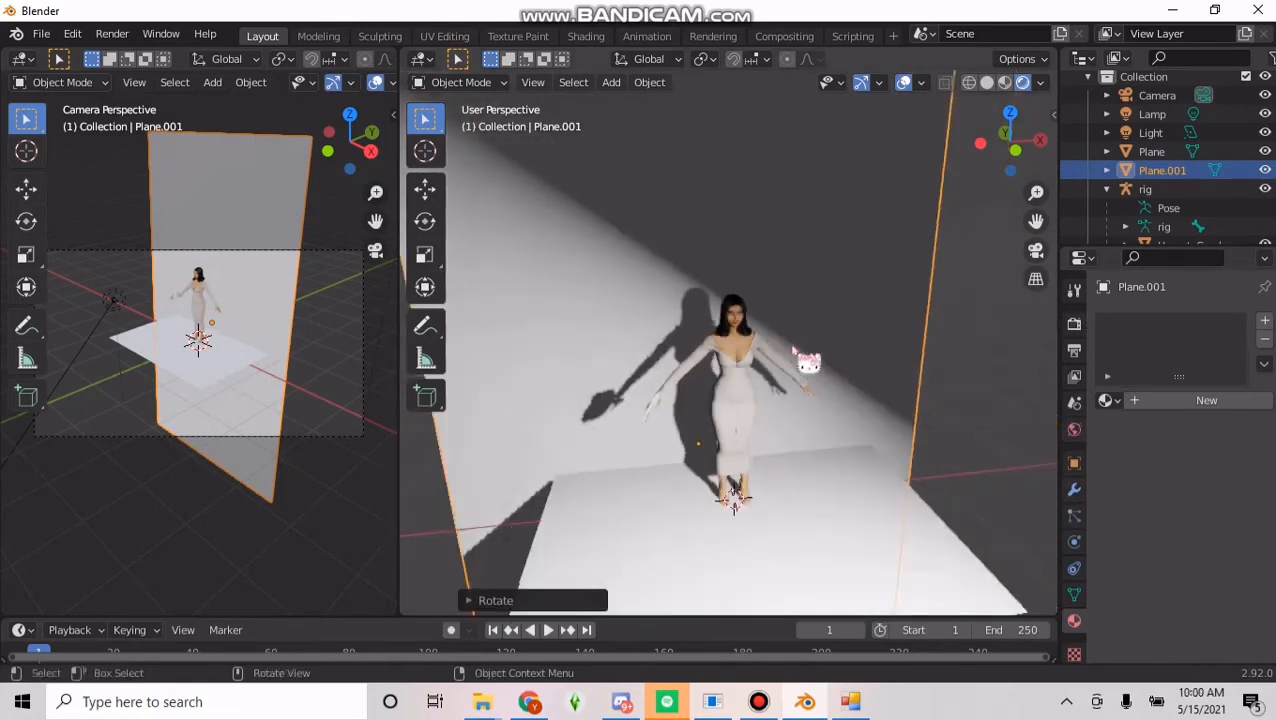
Set the area light to 1012.6 W with shadow clip start 0.101 m, bias 1.060, and contact shadows of 0 m distance, 0.061 bias, 0.18 m thickness.
{"action": "scroll", "coordinate": [728, 360], "scroll_direction": "down", "scroll_amount": 2}
{"action": "left_click", "coordinate": [814, 354]}
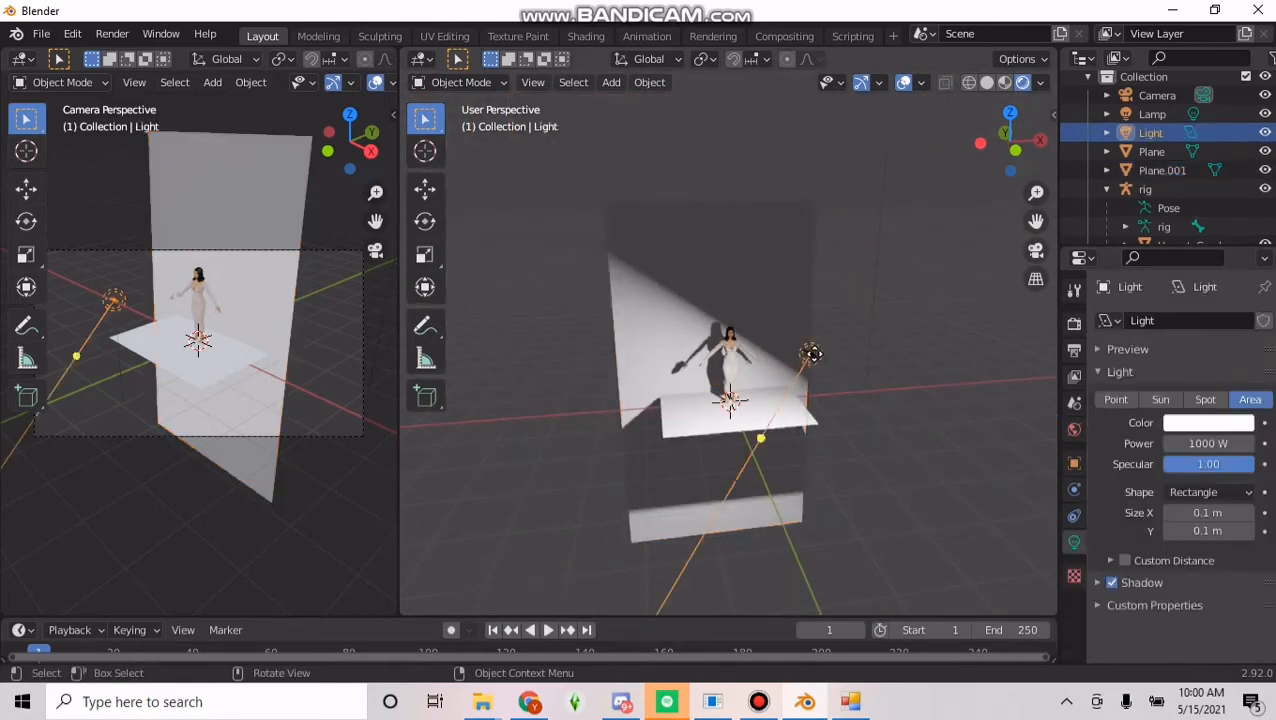
{"action": "scroll", "coordinate": [858, 362], "scroll_direction": "up", "scroll_amount": 4}
{"action": "scroll", "coordinate": [868, 375], "scroll_direction": "down", "scroll_amount": 3}
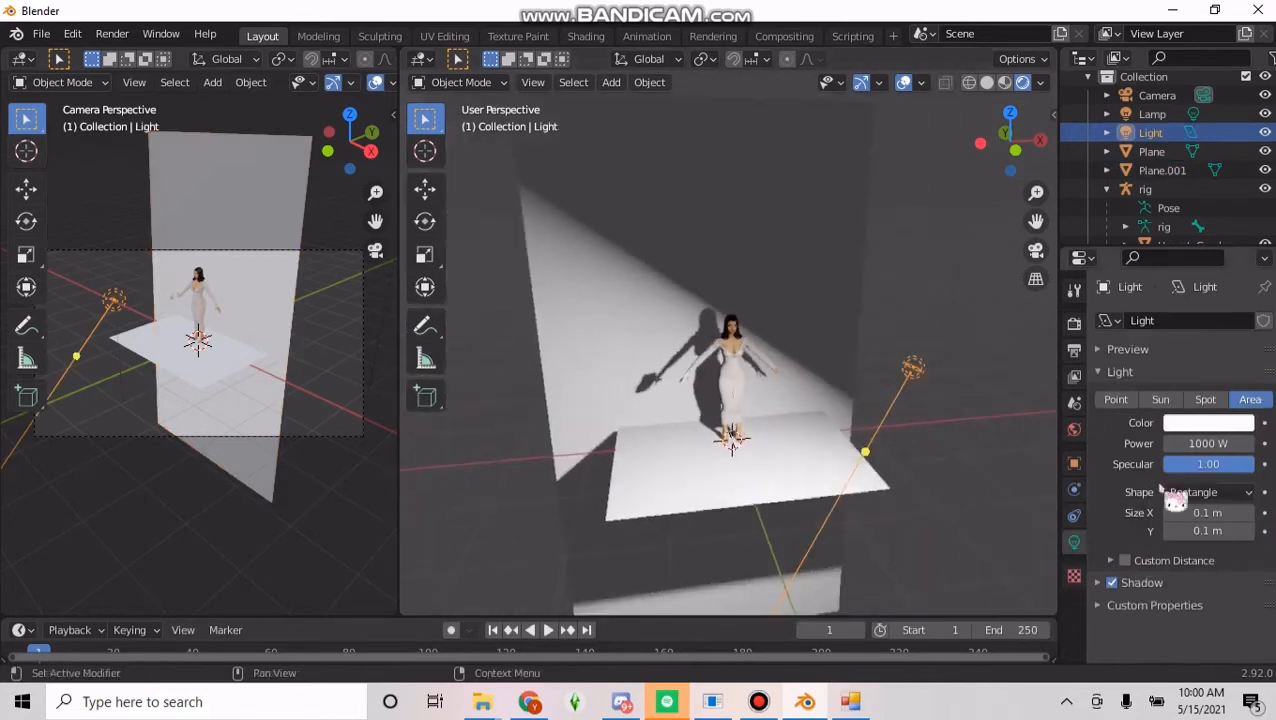
{"action": "left_click", "coordinate": [1113, 584]}
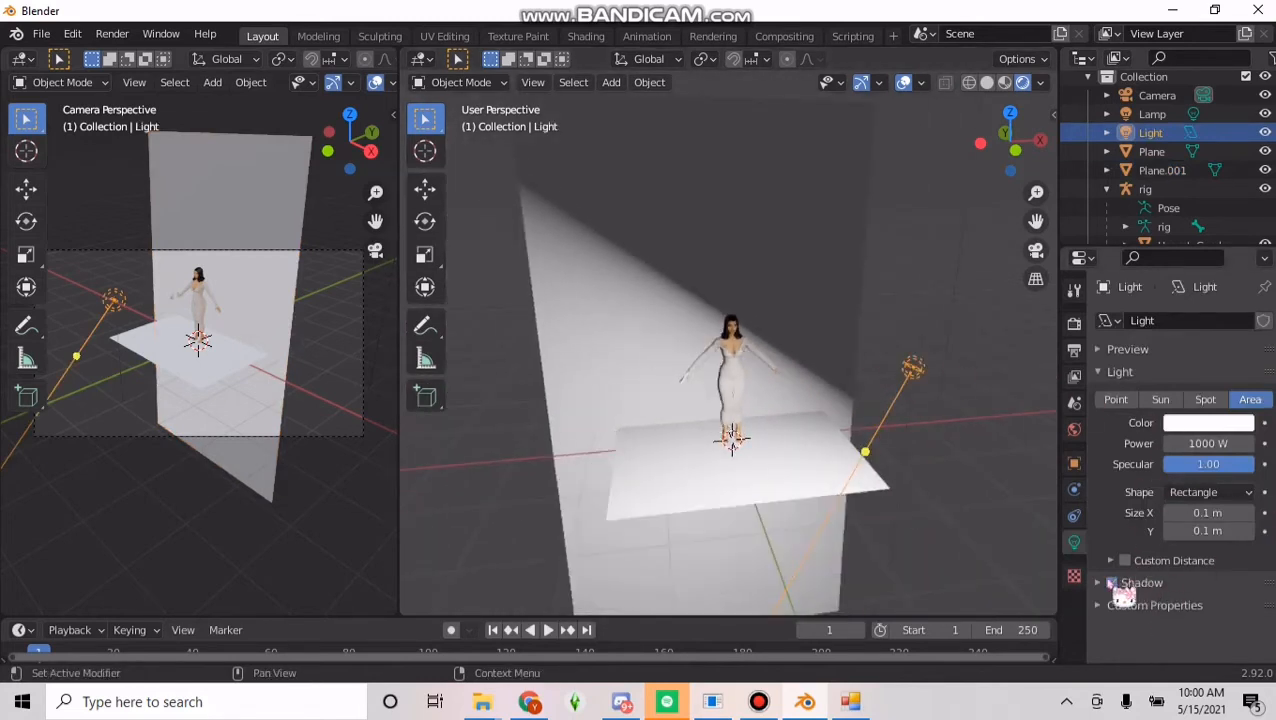
{"action": "left_click", "coordinate": [1113, 584]}
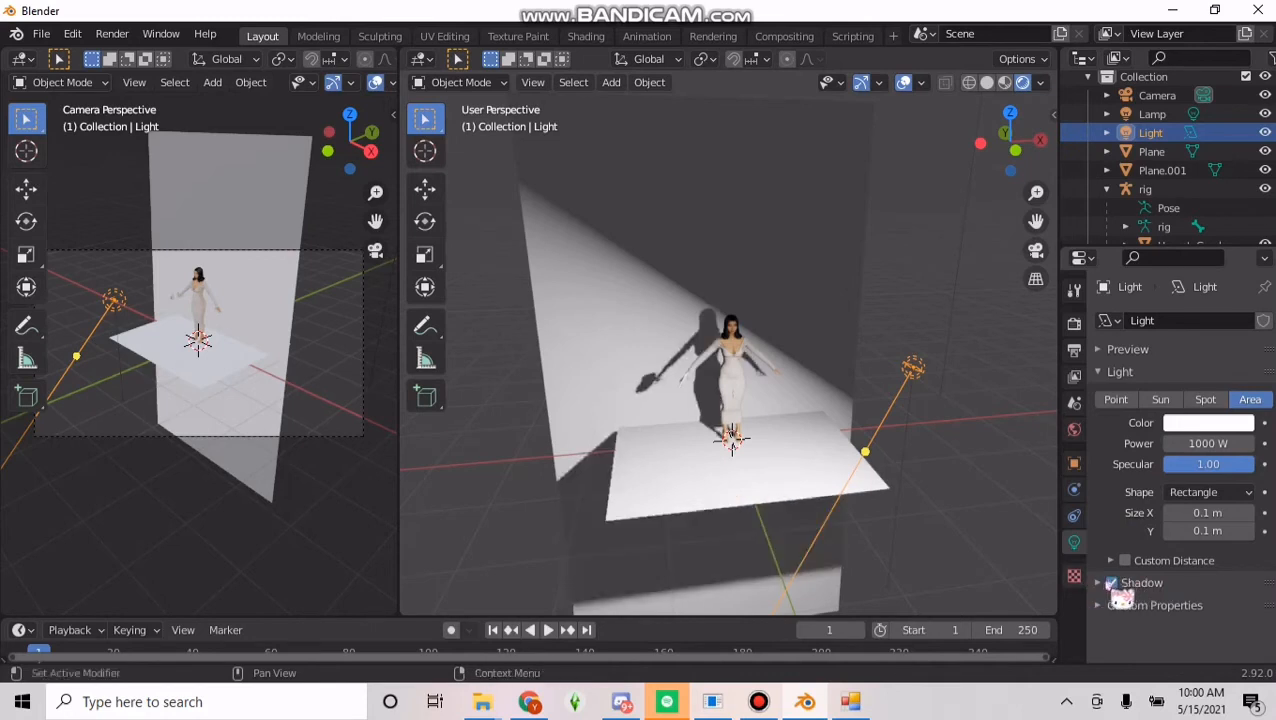
{"action": "left_click", "coordinate": [1100, 586]}
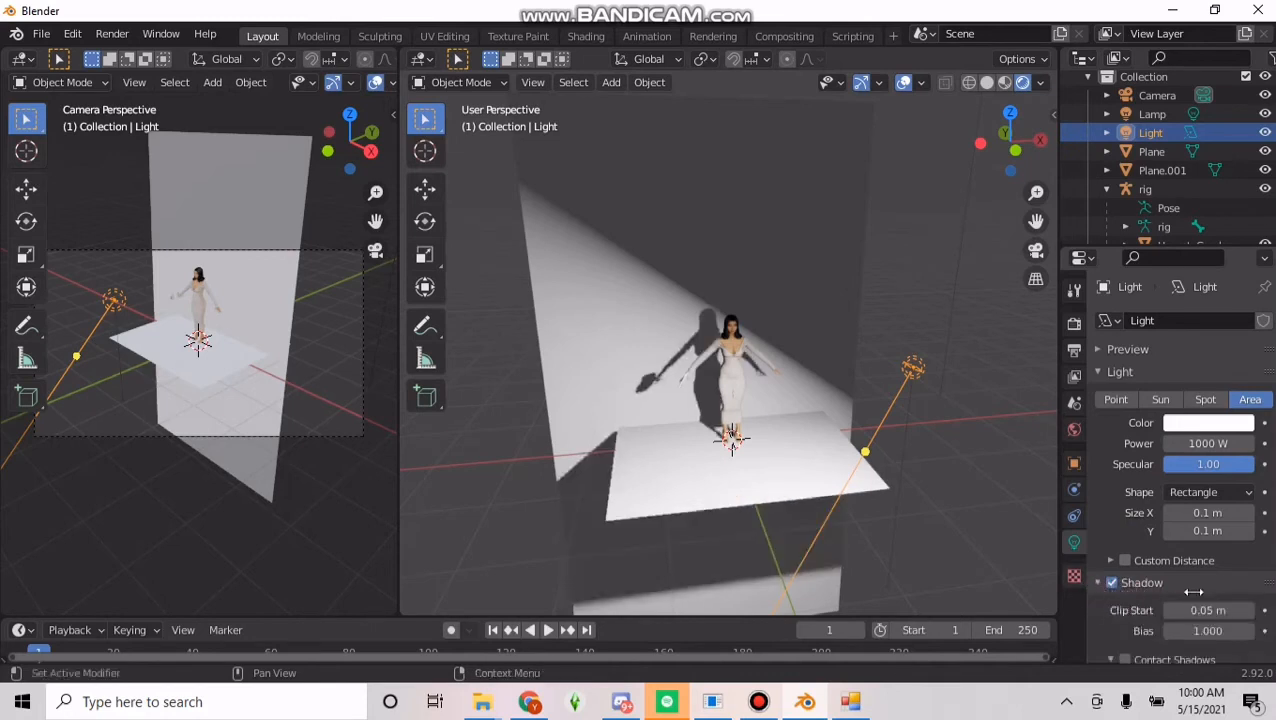
{"action": "scroll", "coordinate": [1192, 590], "scroll_direction": "down", "scroll_amount": 3}
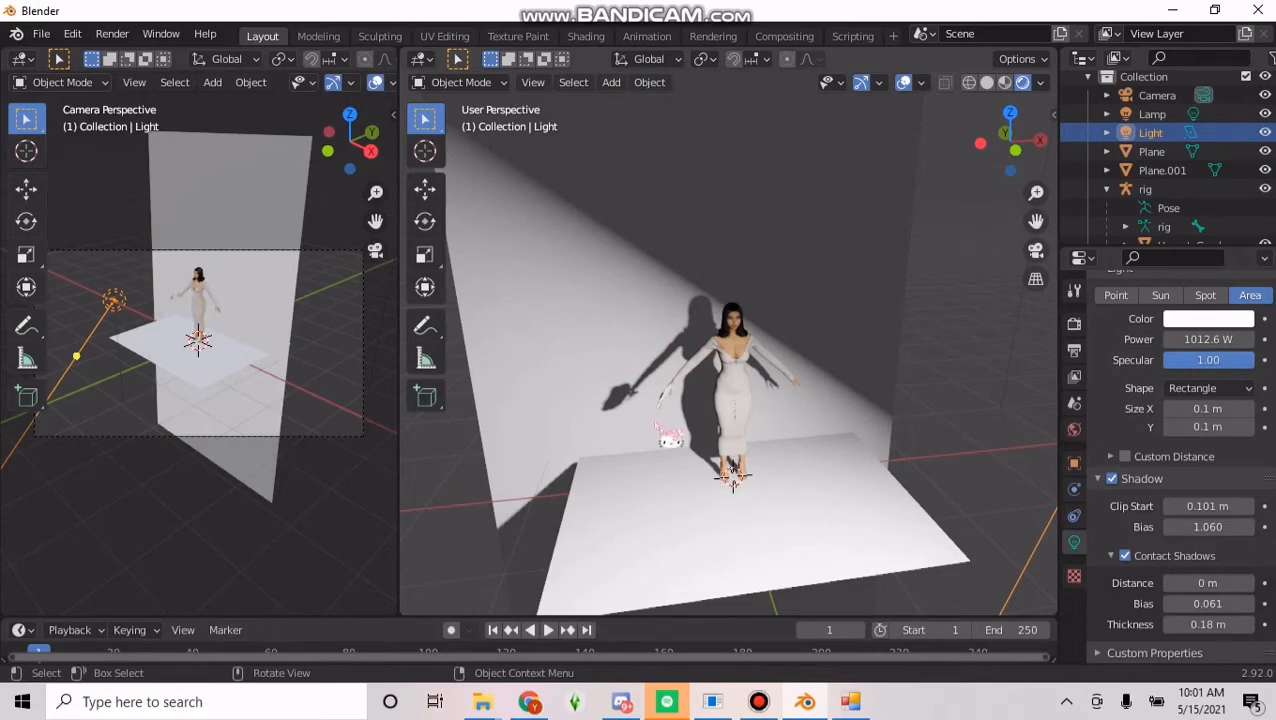
Switch to the BLENDER POSES folder in File Explorer and open the lipglossani pose file in Blender.
{"action": "mouse_move", "coordinate": [482, 701]}
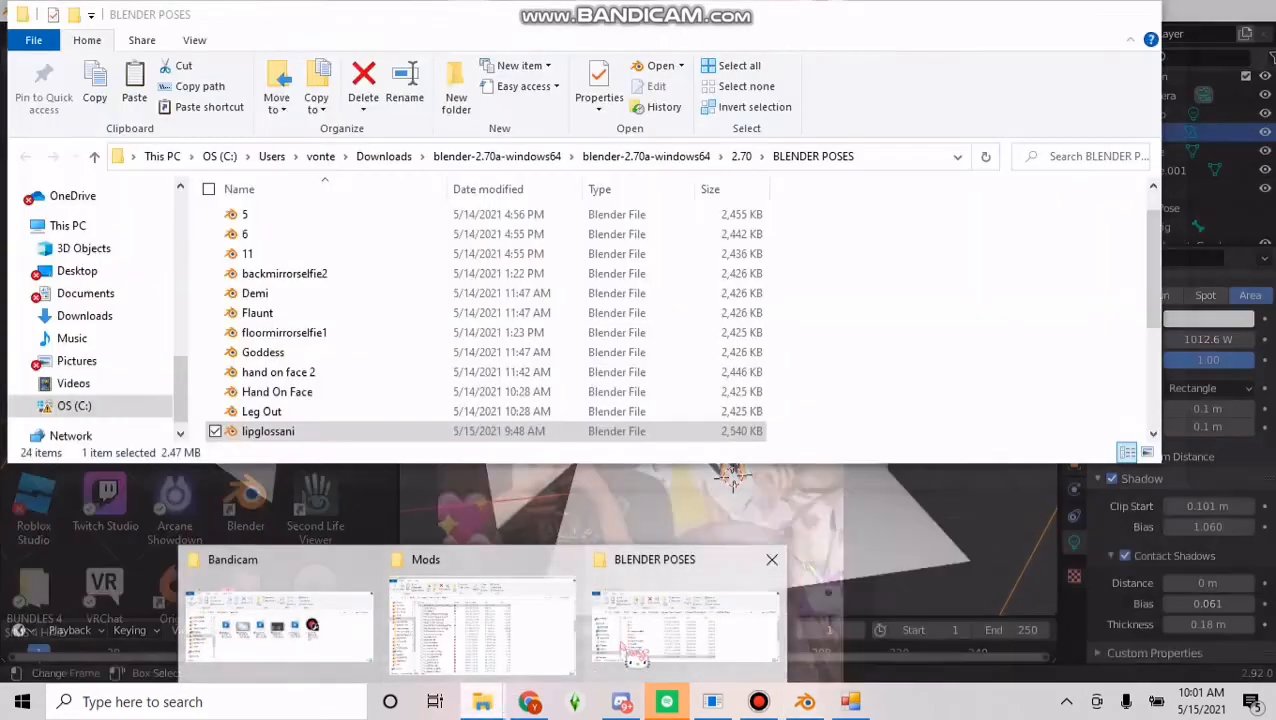
{"action": "left_click", "coordinate": [635, 655]}
{"action": "double_click", "coordinate": [272, 431]}
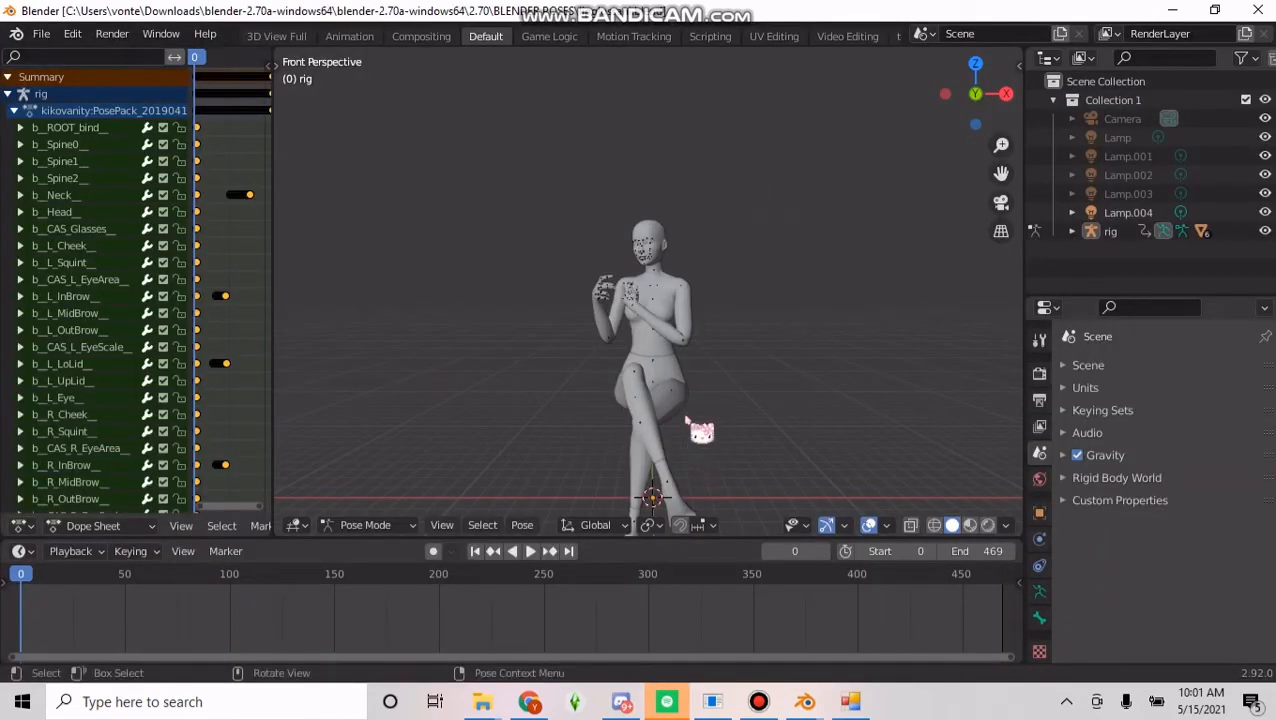
Select all bones of the seated rig in the pose file and copy its pose.
{"action": "left_click", "coordinate": [483, 527]}
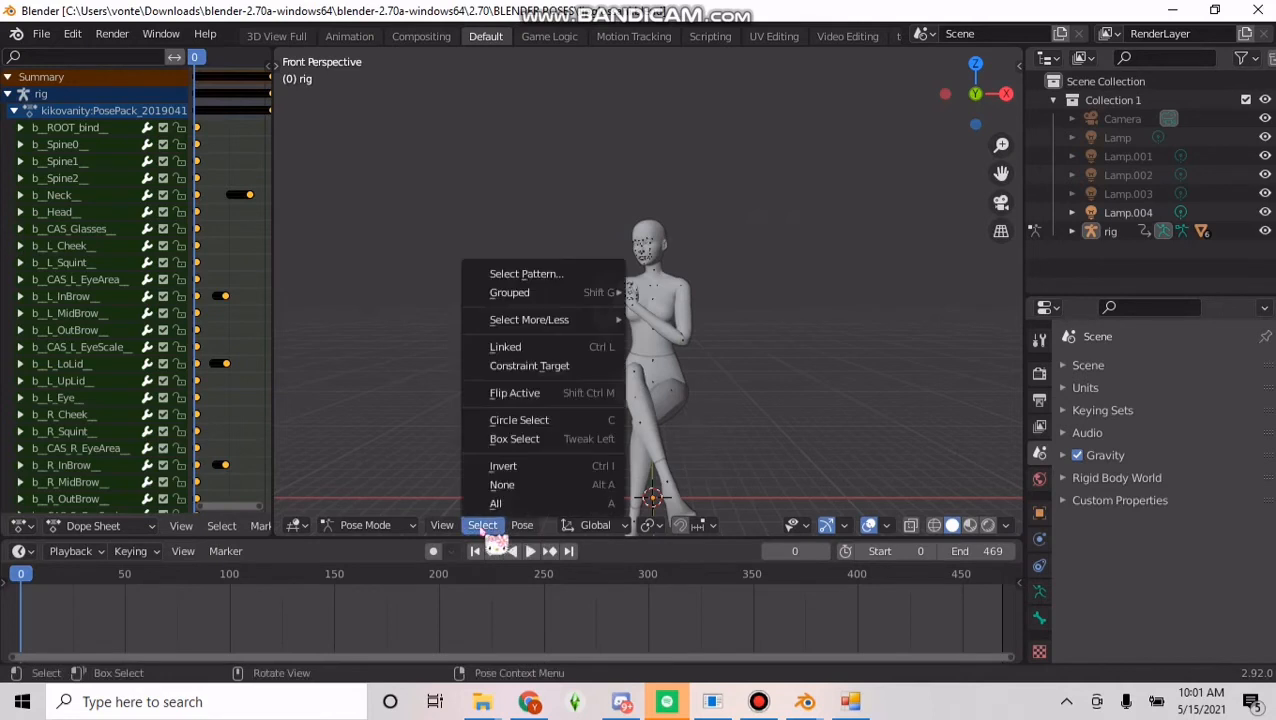
{"action": "left_click", "coordinate": [498, 503]}
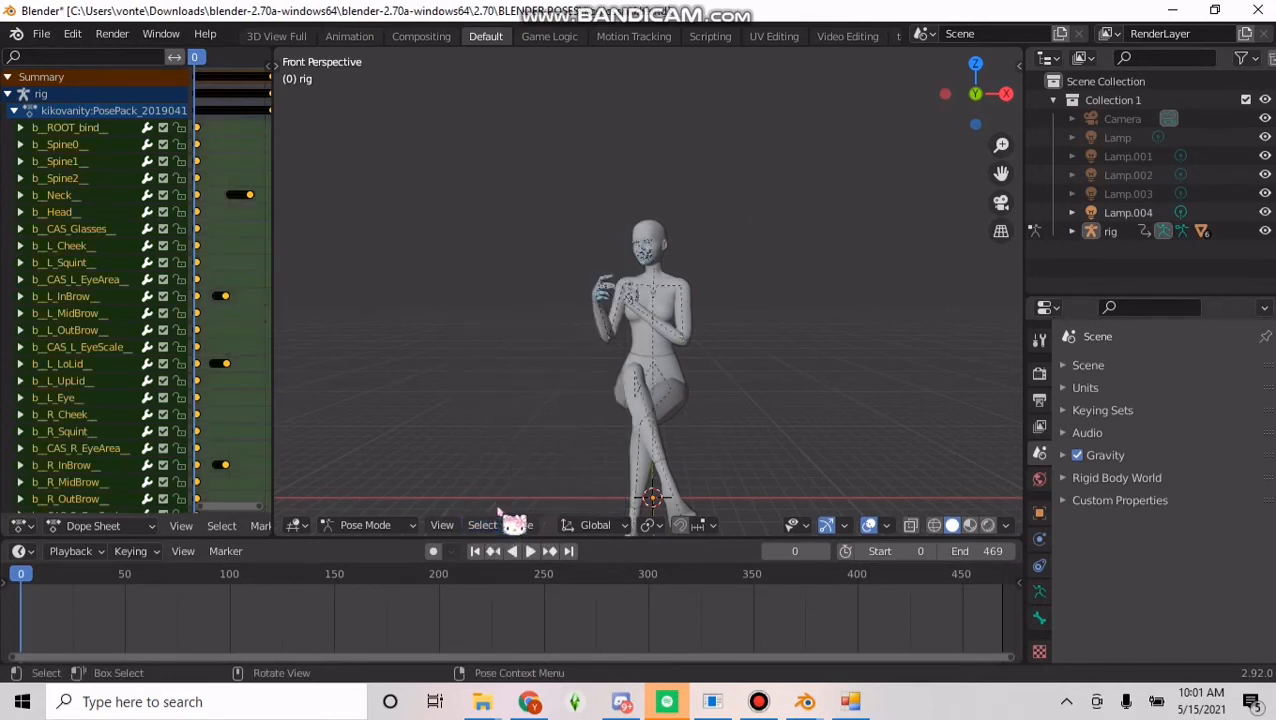
{"action": "right_click", "coordinate": [683, 365]}
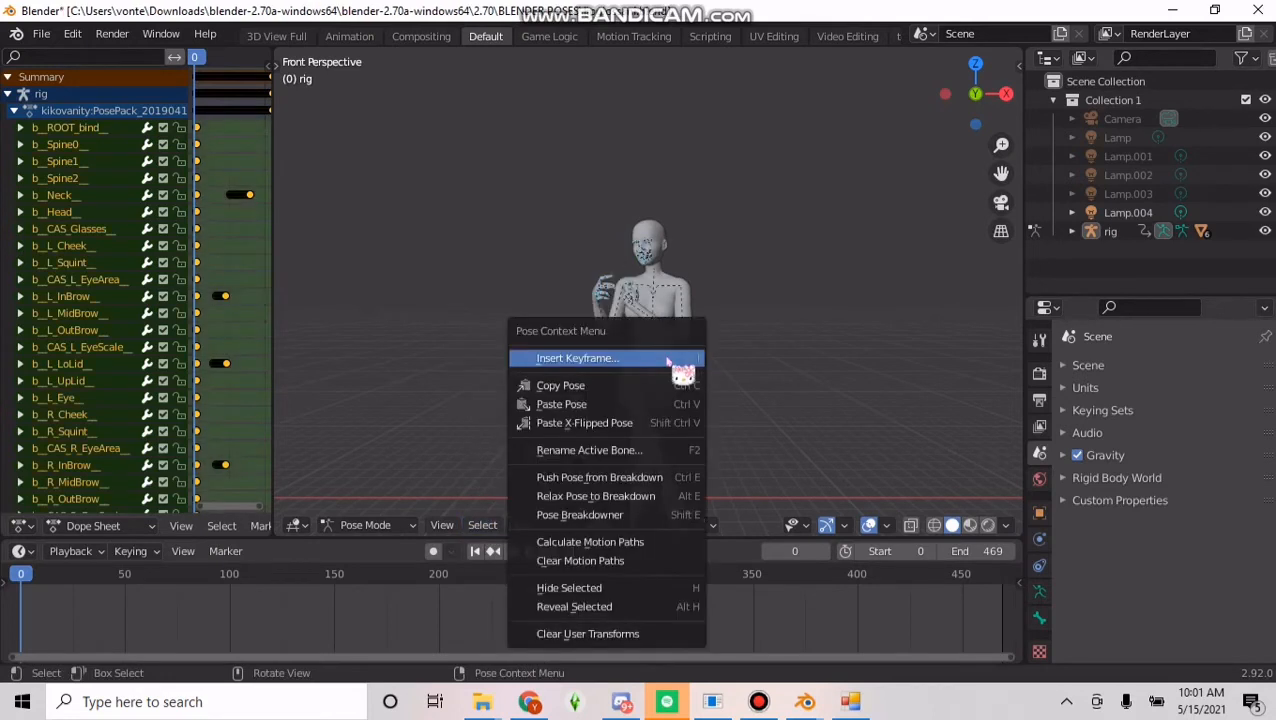
{"action": "left_click", "coordinate": [595, 386]}
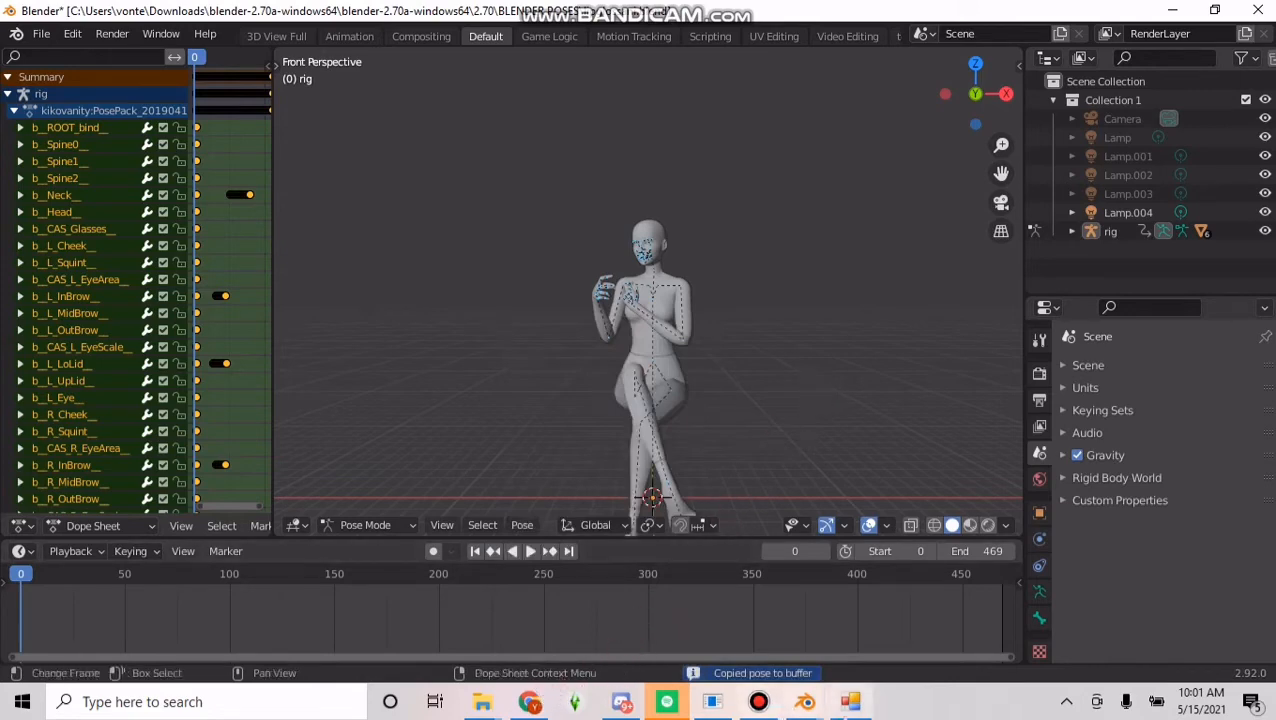
Switch back to the Blender window with the Sim scene and put its rig into Pose Mode.
{"action": "left_click", "coordinate": [816, 700]}
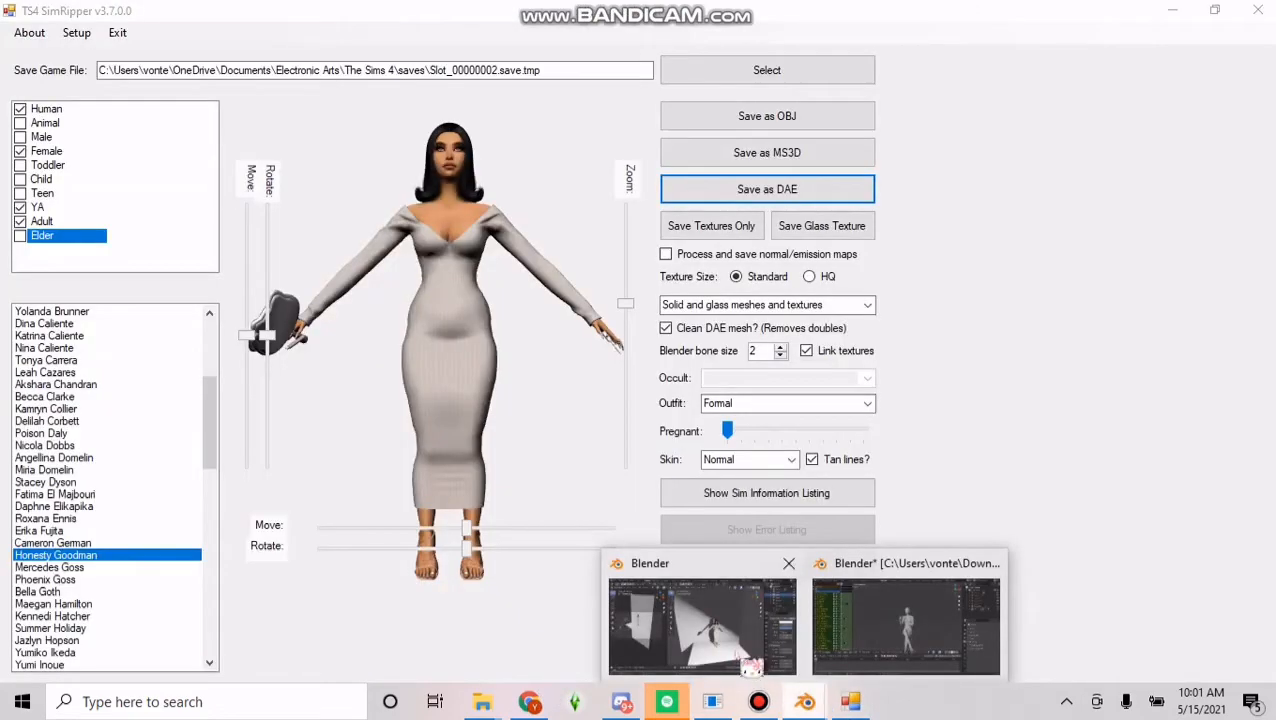
{"action": "left_click", "coordinate": [750, 664]}
{"action": "scroll", "coordinate": [765, 460], "scroll_direction": "up", "scroll_amount": 6}
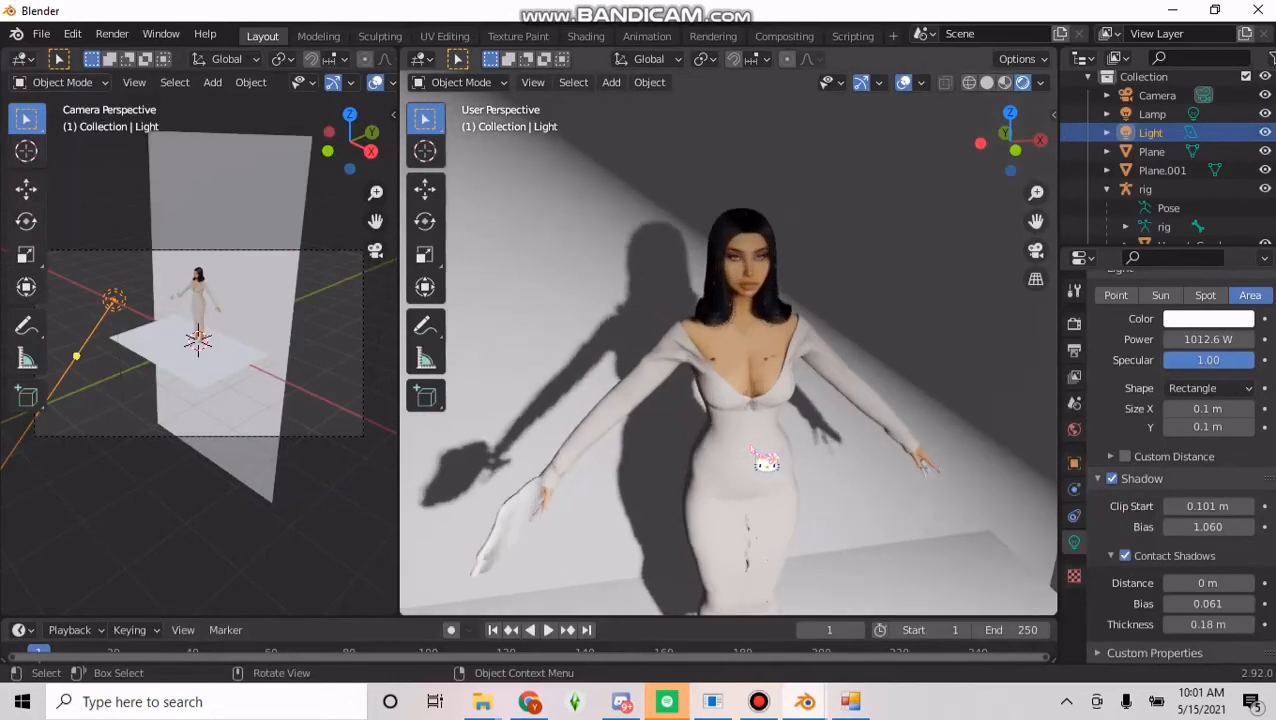
{"action": "scroll", "coordinate": [766, 461], "scroll_direction": "up", "scroll_amount": 1}
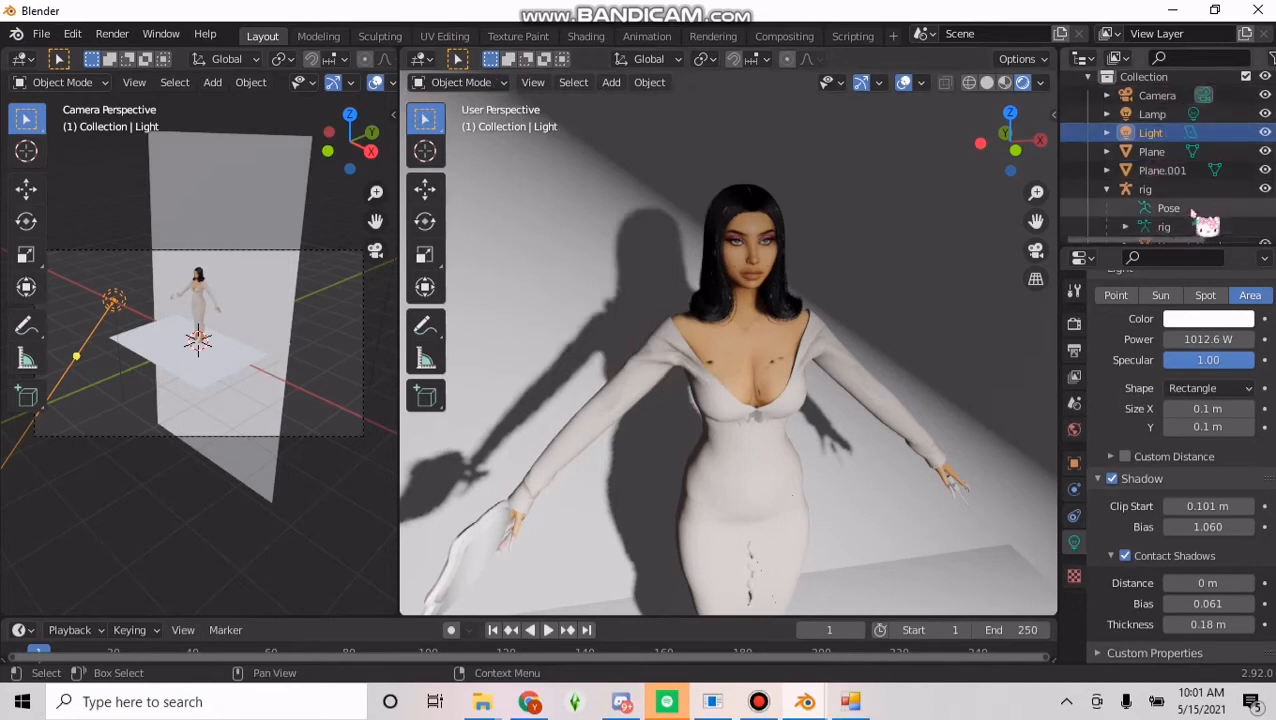
{"action": "left_click", "coordinate": [1170, 208]}
{"action": "left_click", "coordinate": [462, 82]}
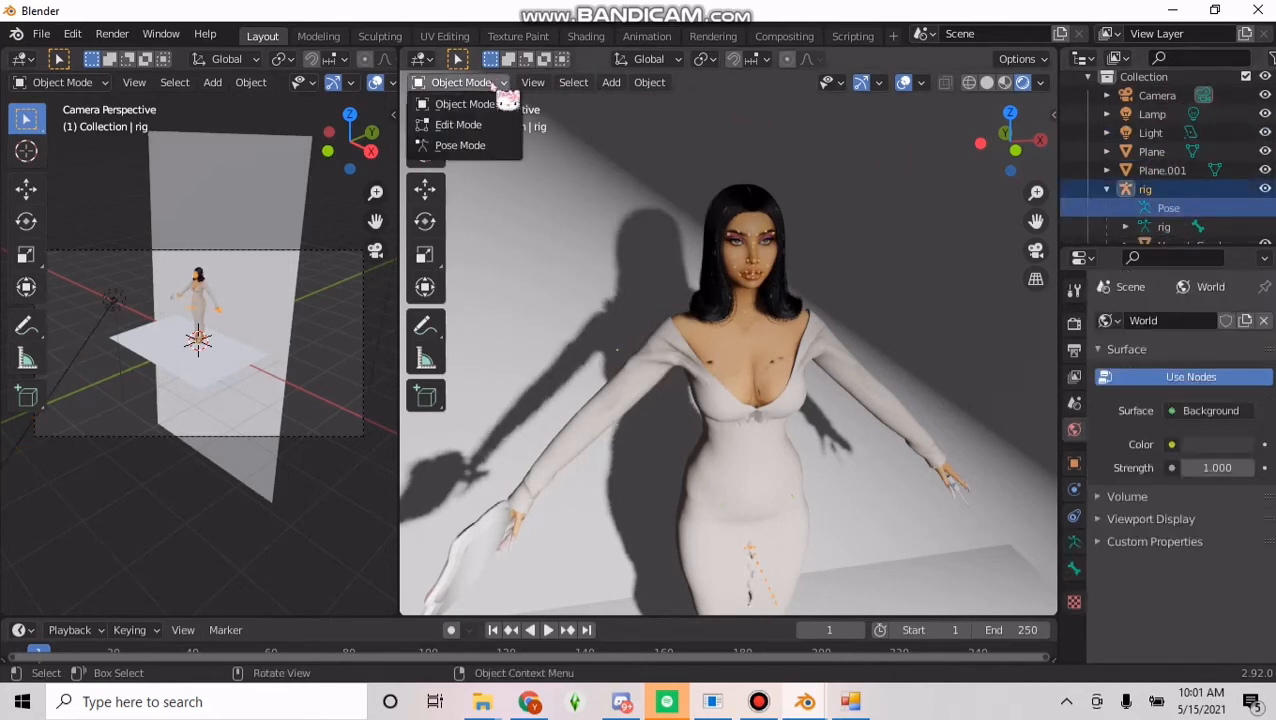
{"action": "left_click", "coordinate": [470, 145]}
Paste the copied pose onto the Sim's rig and check the result around the head.
{"action": "right_click", "coordinate": [726, 333]}
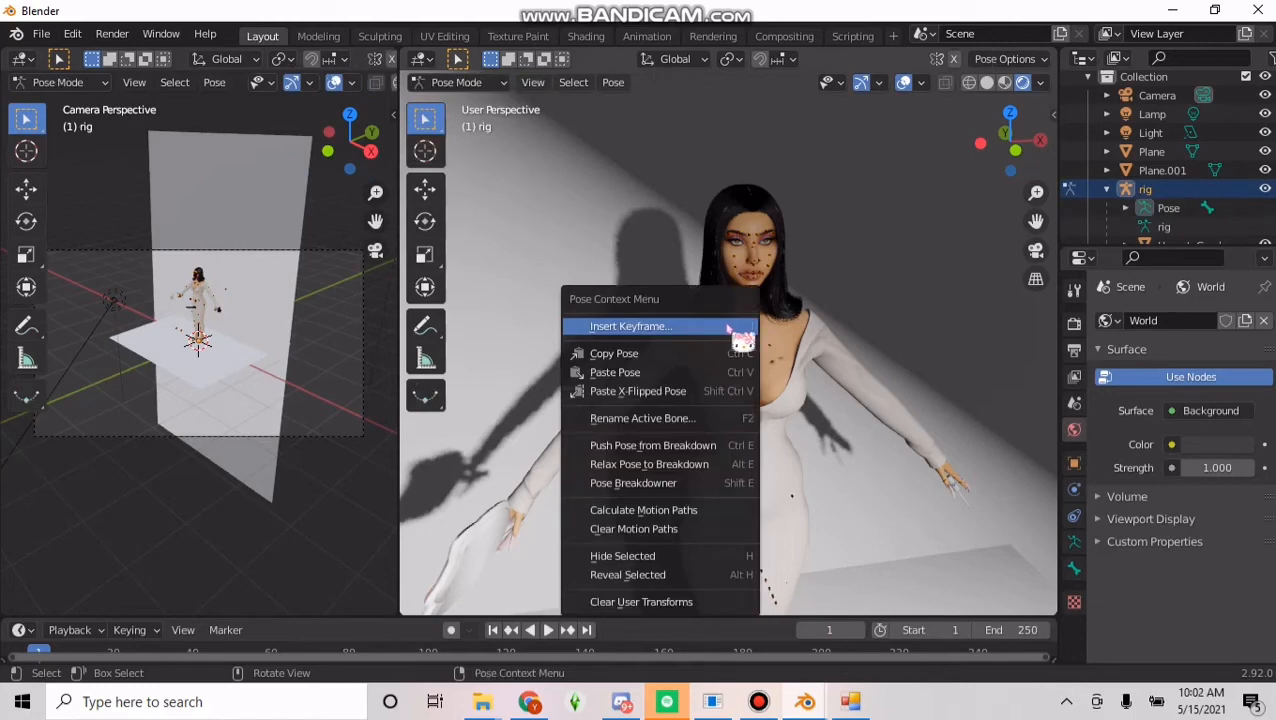
{"action": "left_click", "coordinate": [700, 372]}
{"action": "scroll", "coordinate": [762, 334], "scroll_direction": "up", "scroll_amount": 1}
{"action": "scroll", "coordinate": [762, 334], "scroll_direction": "down", "scroll_amount": 1}
{"action": "middle_click_drag", "start_coordinate": [706, 298], "coordinate": [772, 436]}
{"action": "scroll", "coordinate": [666, 251], "scroll_direction": "down", "scroll_amount": 1}
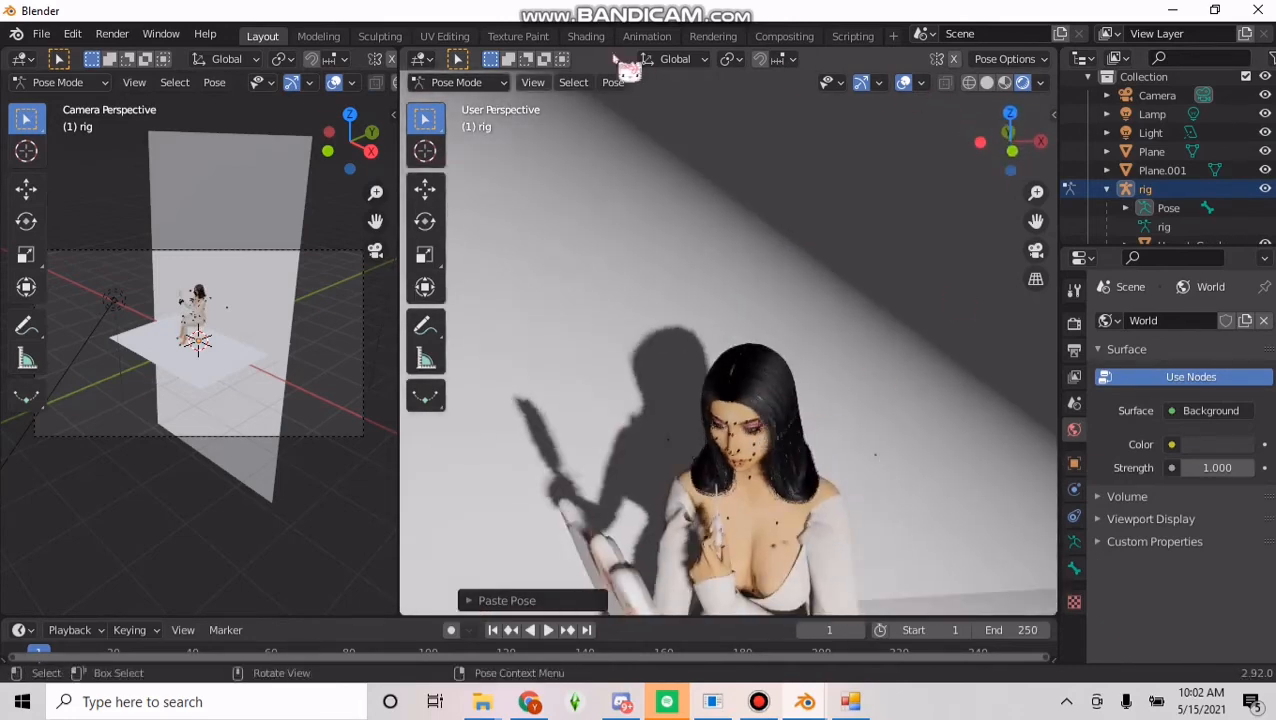
Return the rig to Object Mode and bring the posed upper body and hand mirror into view.
{"action": "left_click", "coordinate": [475, 83]}
{"action": "left_click", "coordinate": [480, 103]}
{"action": "scroll", "coordinate": [815, 190], "scroll_direction": "up", "scroll_amount": 3}
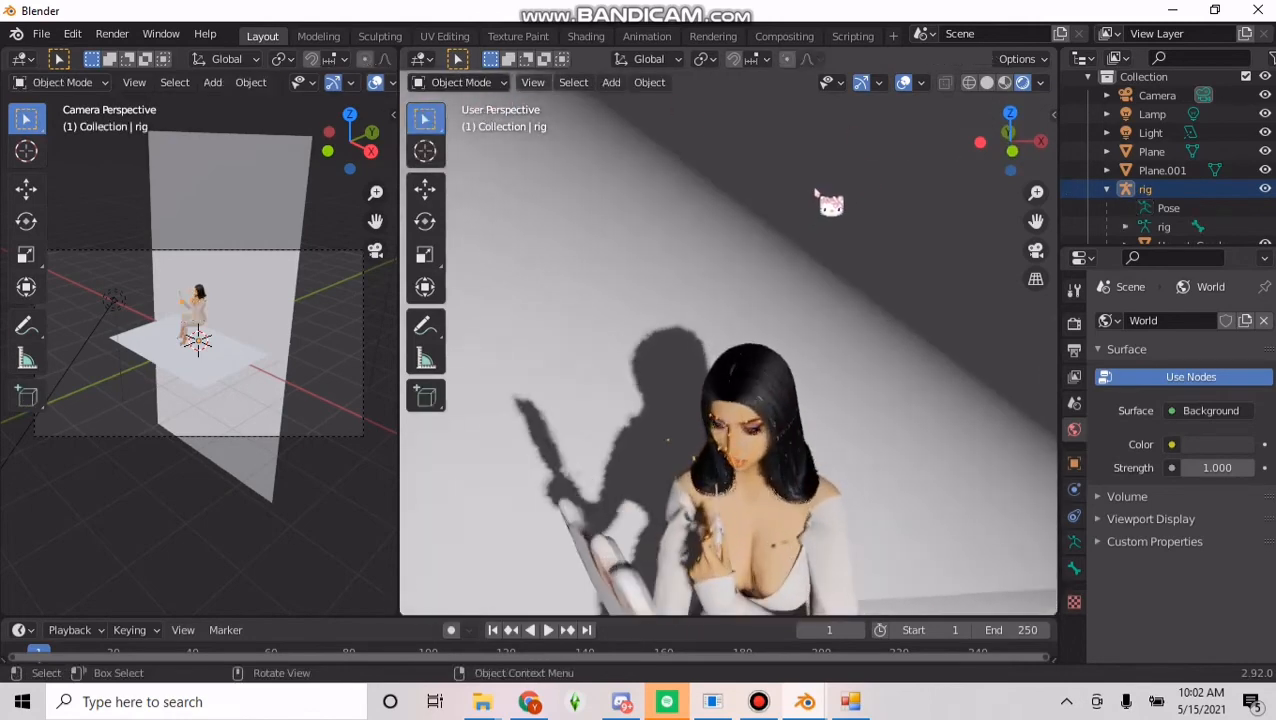
{"action": "middle_click_drag", "start_coordinate": [815, 190], "coordinate": [822, 52], "text": "shift"}
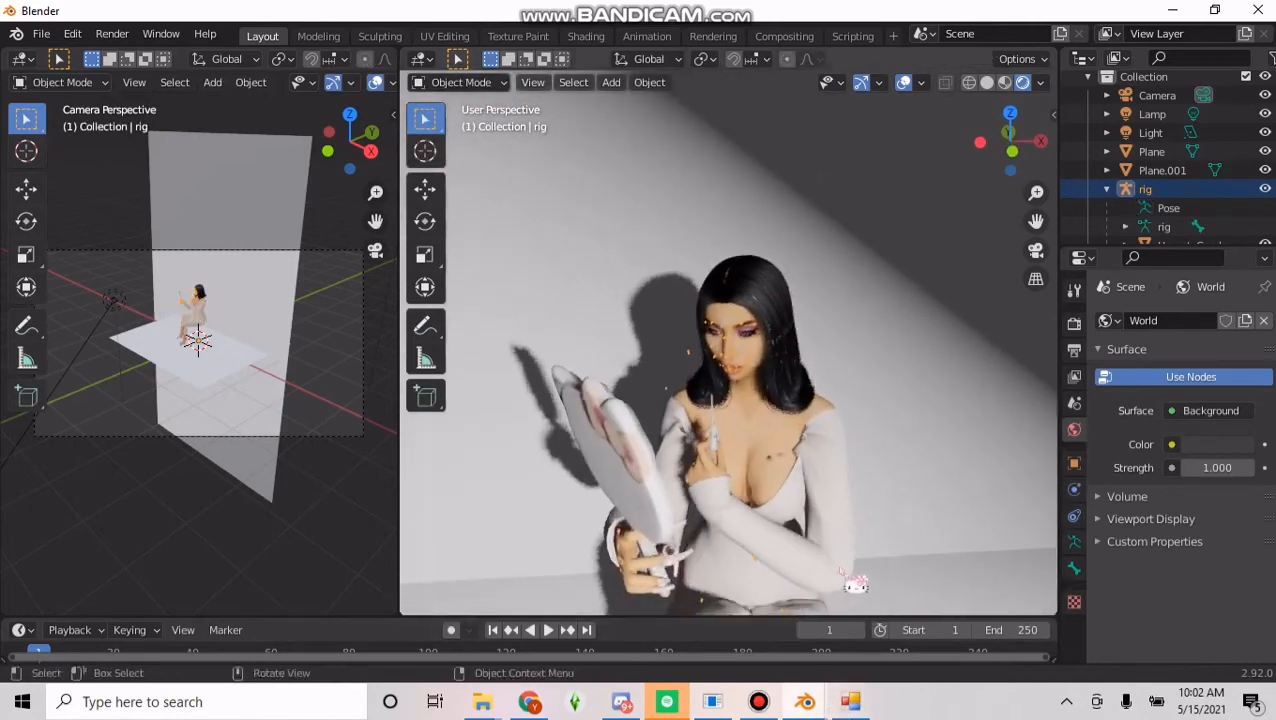
Duplicate the upright backdrop plane behind the seated Sim.
{"action": "middle_click_drag", "start_coordinate": [854, 584], "coordinate": [740, 521]}
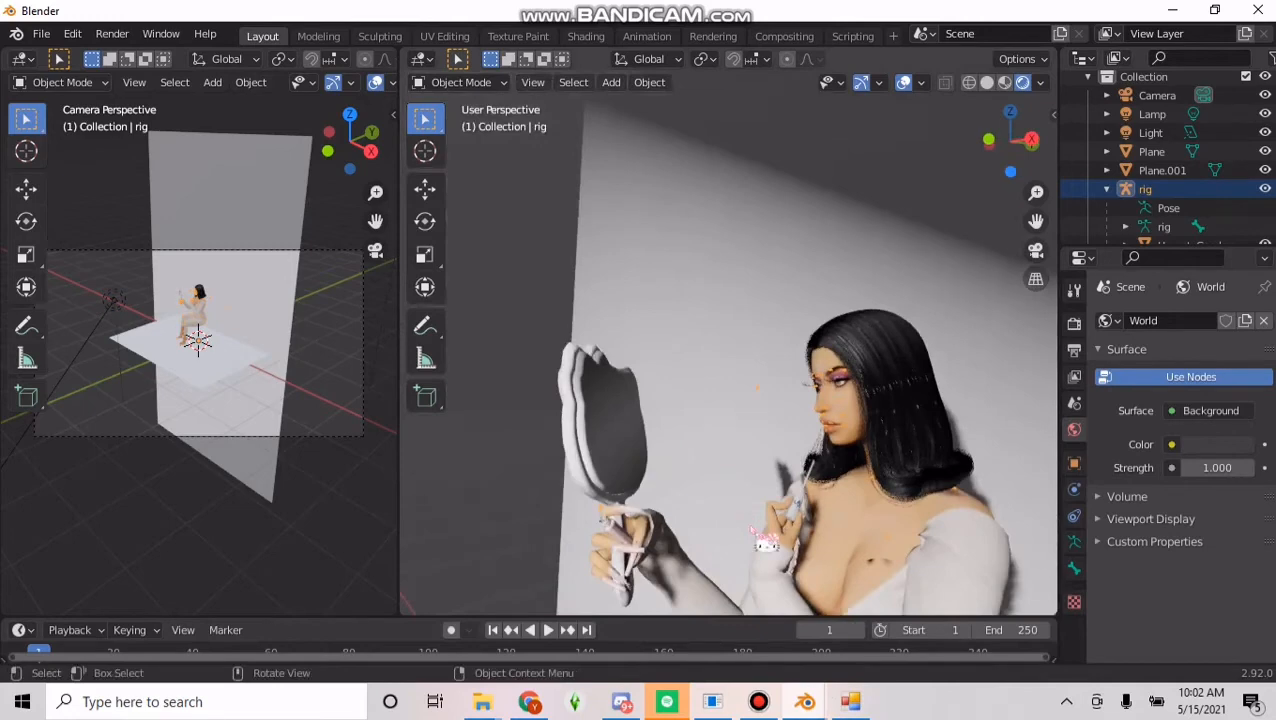
{"action": "scroll", "coordinate": [800, 497], "scroll_direction": "down", "scroll_amount": 10}
{"action": "middle_click_drag", "start_coordinate": [721, 452], "coordinate": [803, 447]}
{"action": "left_click", "coordinate": [852, 219]}
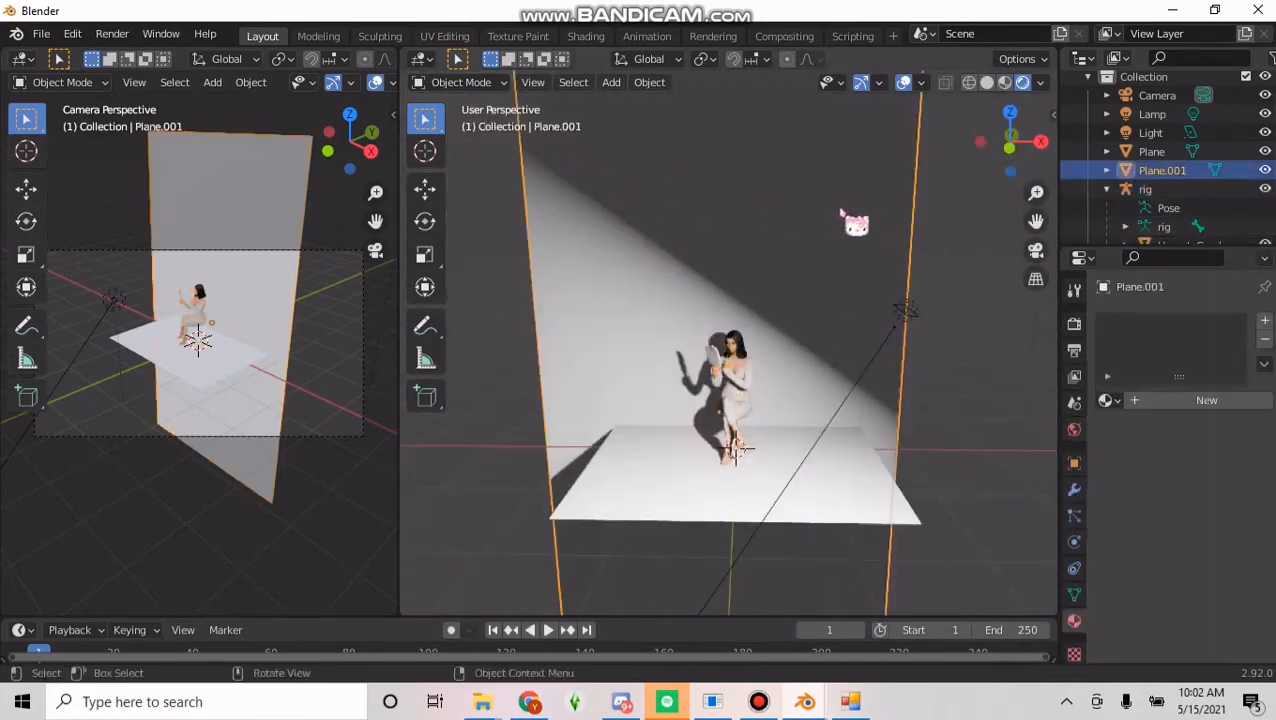
{"action": "right_click", "coordinate": [838, 210]}
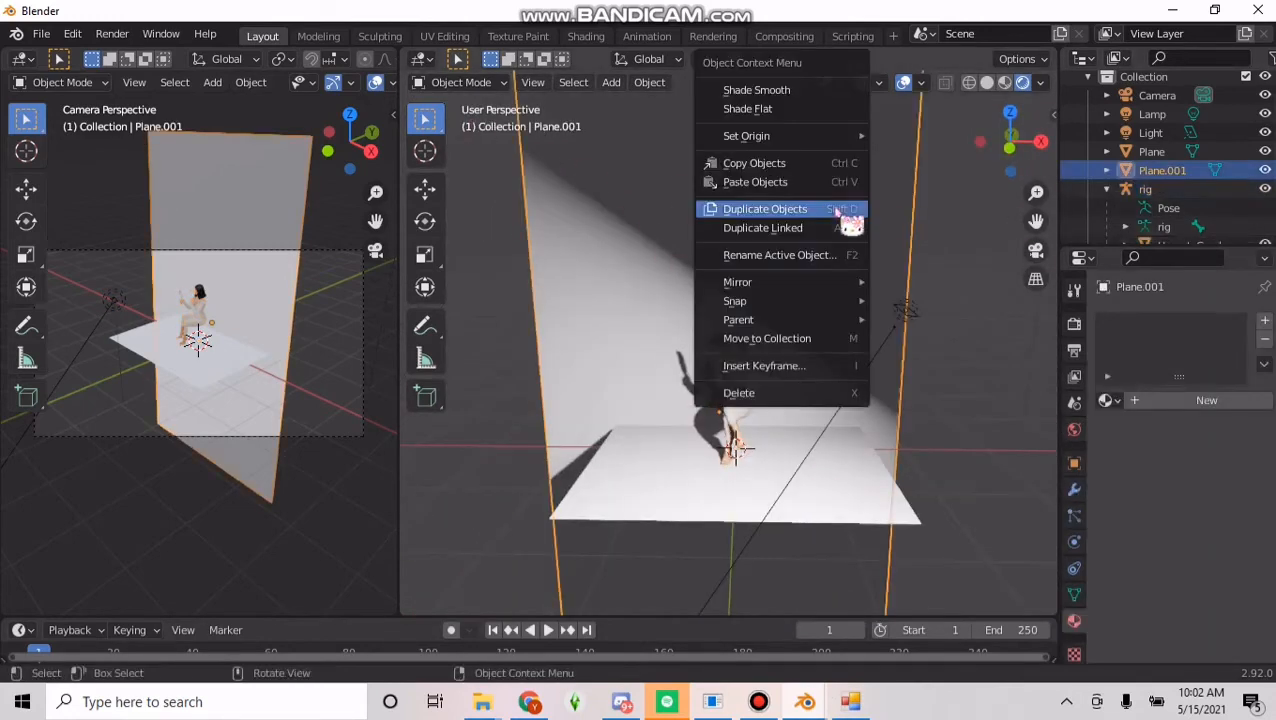
{"action": "left_click", "coordinate": [772, 209]}
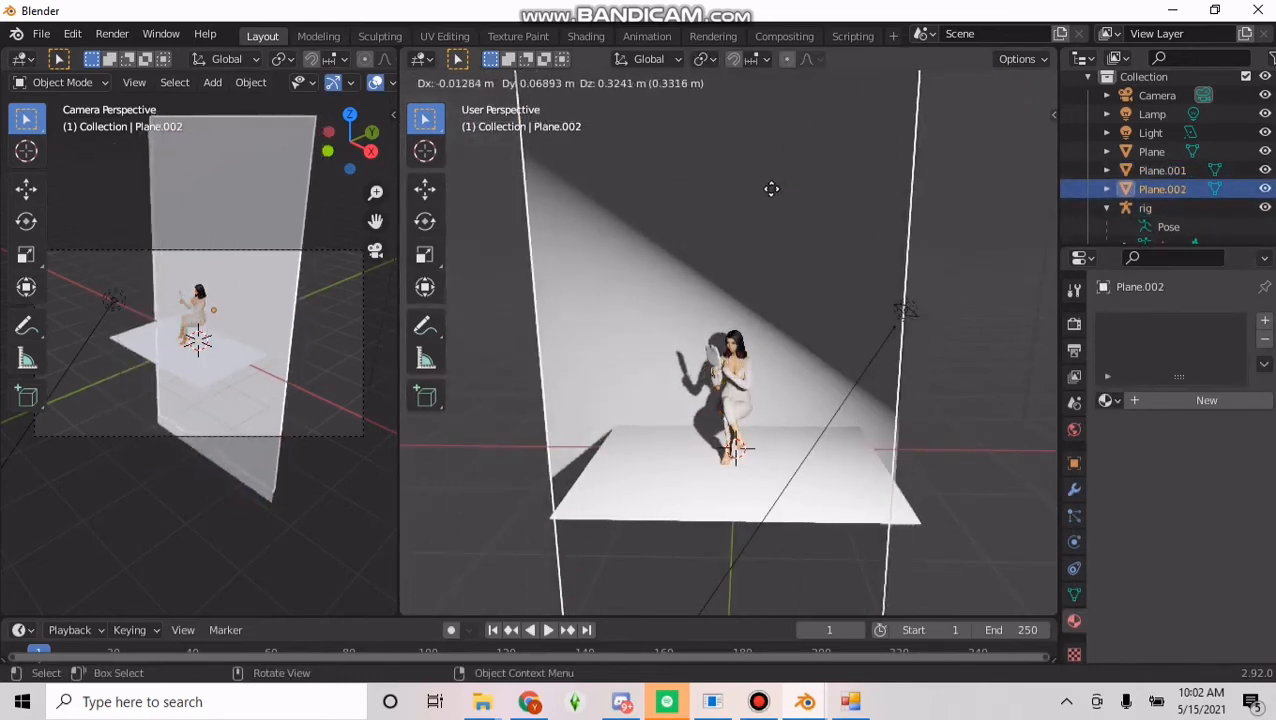
{"action": "left_click", "coordinate": [769, 188]}
Rotate the duplicated plane perpendicular to the back wall and move it to the Sim's mirror side as a side wall.
{"action": "left_click", "coordinate": [425, 221]}
{"action": "left_click_drag", "start_coordinate": [795, 398], "coordinate": [686, 392]}
{"action": "left_click", "coordinate": [425, 189]}
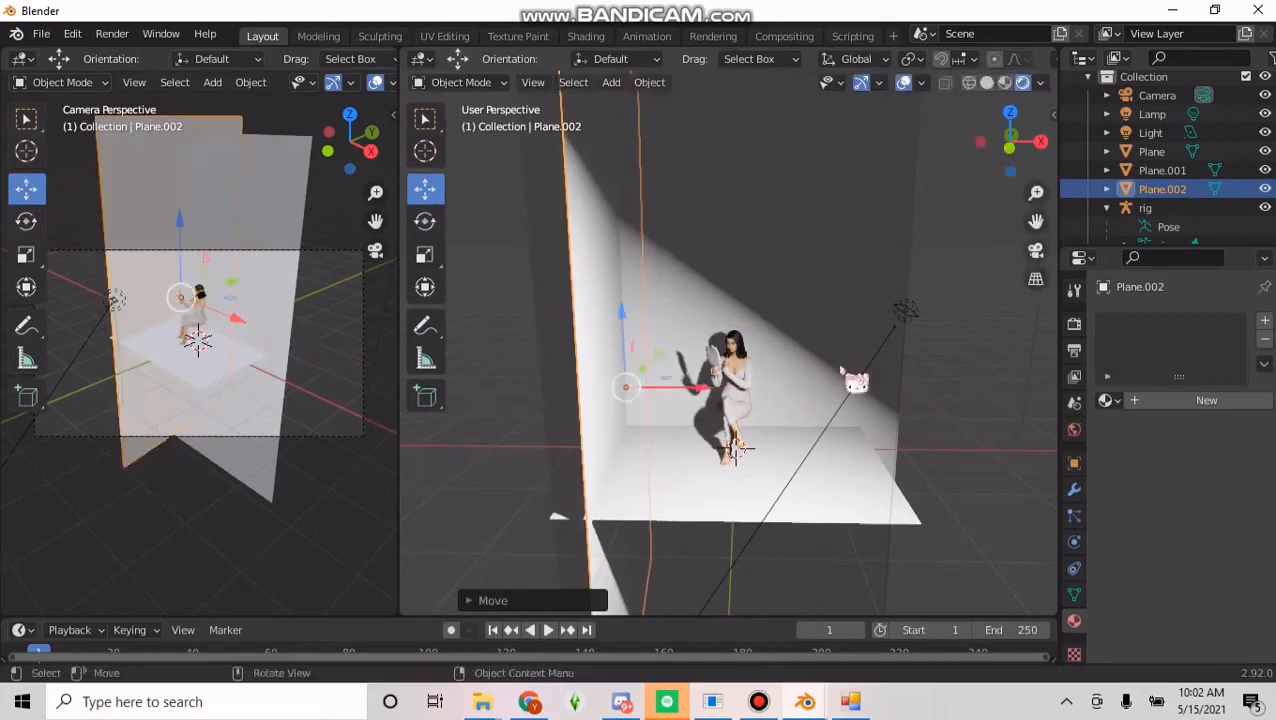
{"action": "left_click", "coordinate": [425, 119]}
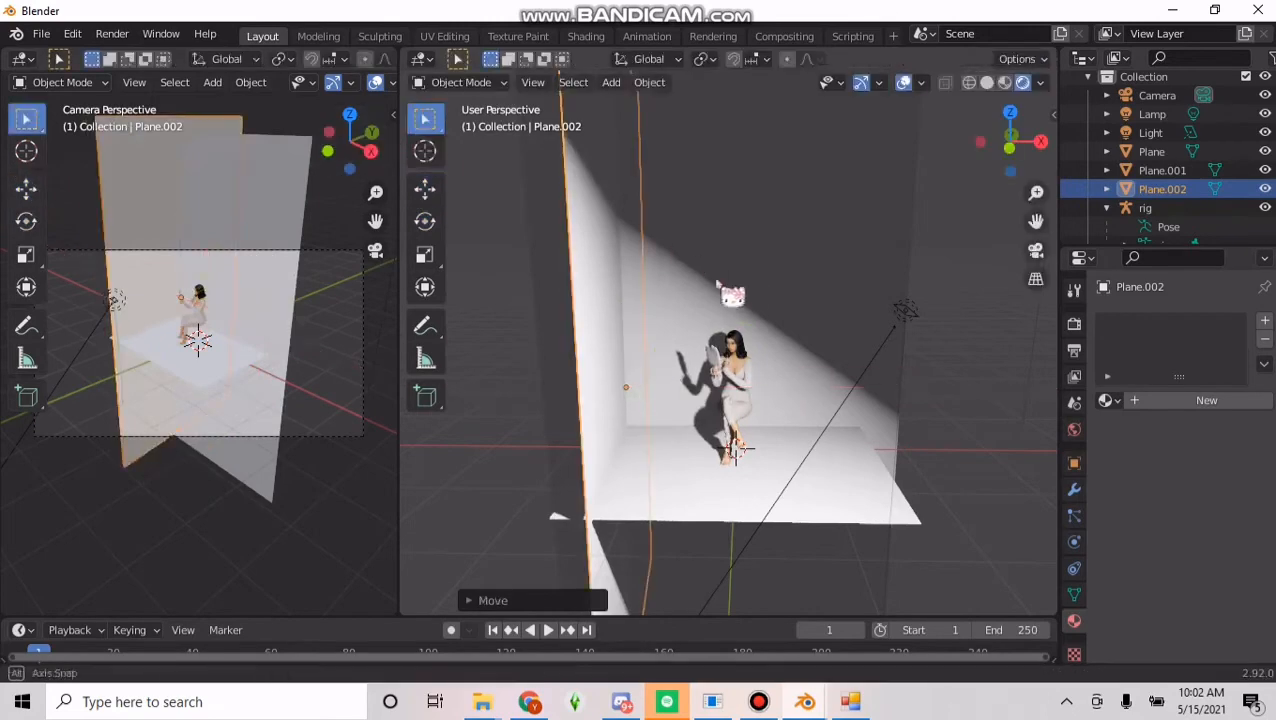
{"action": "middle_click_drag", "start_coordinate": [717, 282], "coordinate": [590, 272]}
{"action": "scroll", "coordinate": [816, 305], "scroll_direction": "up", "scroll_amount": 6}
{"action": "middle_click_drag", "start_coordinate": [818, 306], "coordinate": [970, 268]}
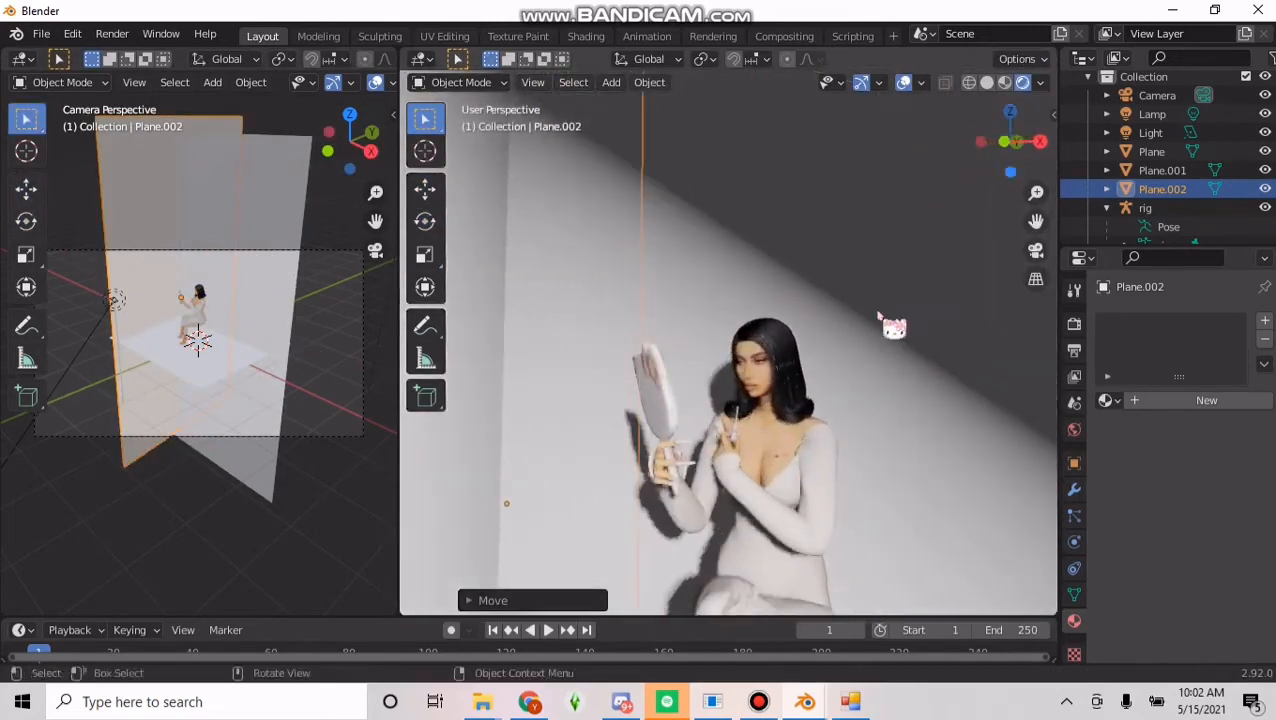
Select the area light and move it along the Y axis closer to the Sim.
{"action": "scroll", "coordinate": [881, 318], "scroll_direction": "down", "scroll_amount": 6}
{"action": "middle_click_drag", "start_coordinate": [884, 316], "coordinate": [590, 308]}
{"action": "left_click", "coordinate": [597, 321]}
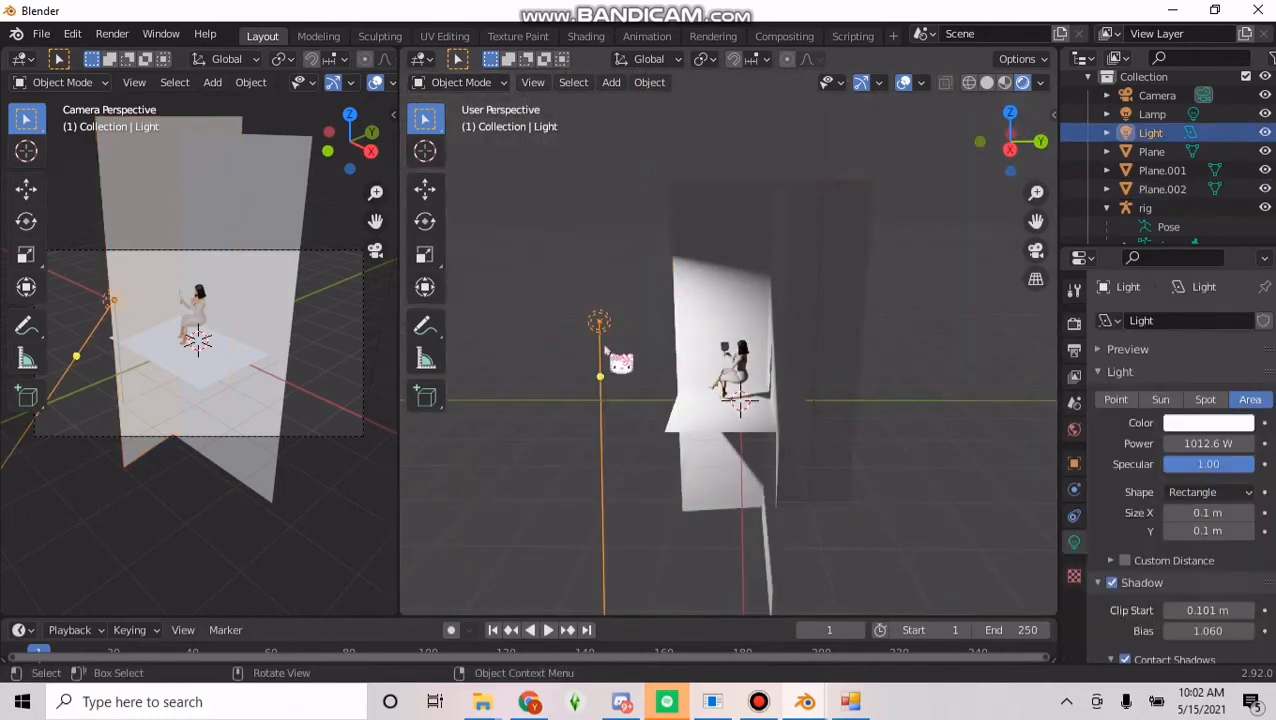
{"action": "left_click", "coordinate": [425, 188]}
{"action": "left_click_drag", "start_coordinate": [638, 320], "coordinate": [503, 320]}
{"action": "key", "text": "g"}
{"action": "left_click_drag", "start_coordinate": [592, 321], "coordinate": [688, 324]}
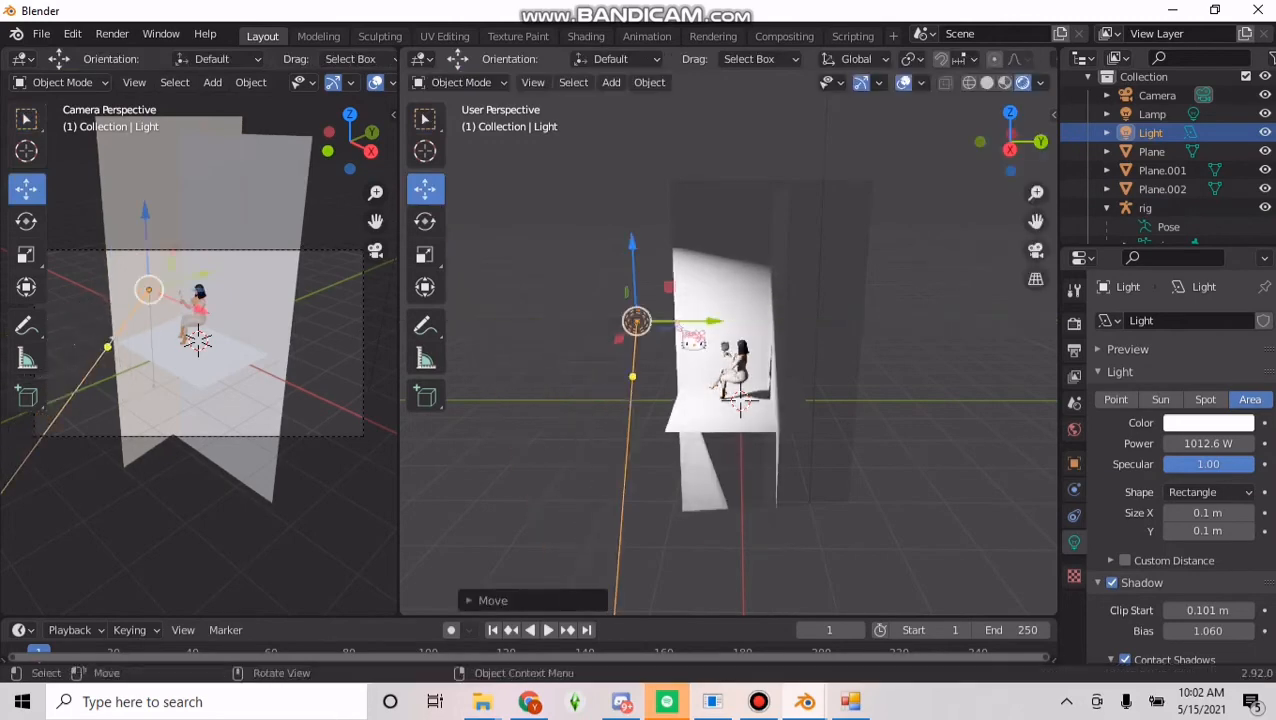
Adjust the area light's position along the X axis, checking the light and shadows on the Sim's face.
{"action": "middle_click_drag", "start_coordinate": [688, 330], "coordinate": [900, 388]}
{"action": "left_click_drag", "start_coordinate": [866, 313], "coordinate": [964, 308]}
{"action": "scroll", "coordinate": [857, 366], "scroll_direction": "up", "scroll_amount": 4}
{"action": "scroll", "coordinate": [866, 376], "scroll_direction": "up", "scroll_amount": 6}
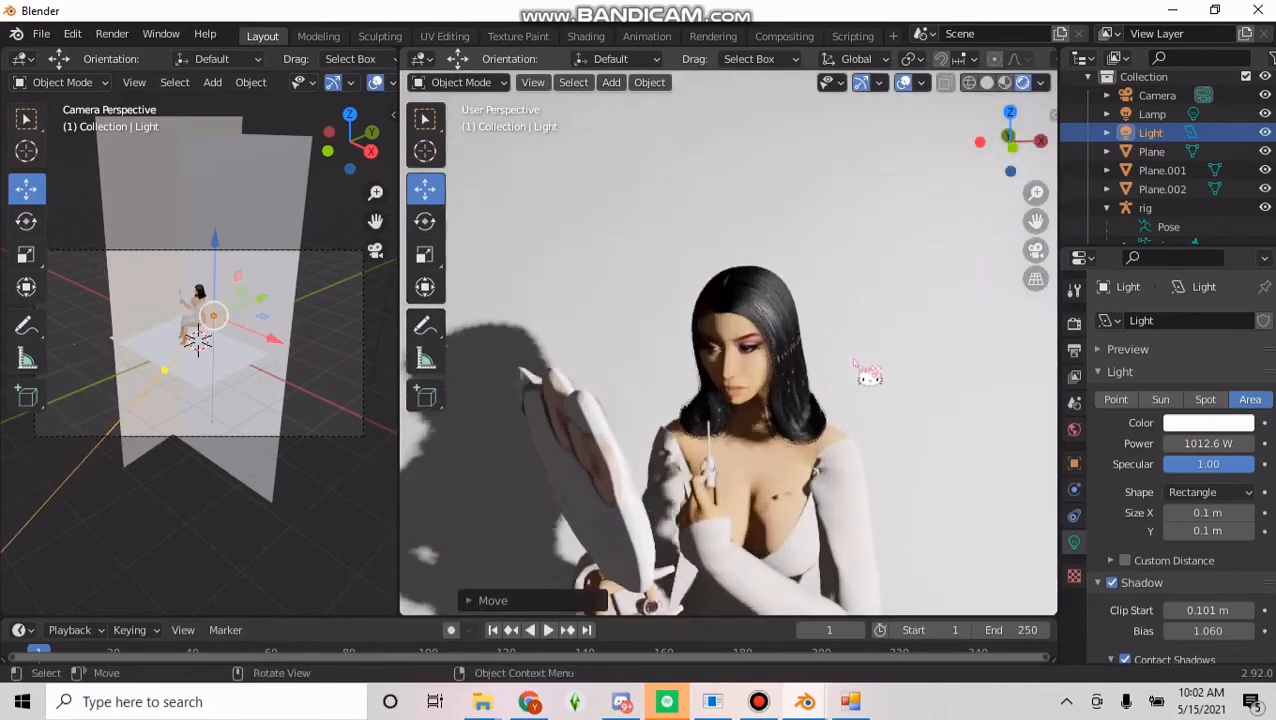
{"action": "scroll", "coordinate": [862, 360], "scroll_direction": "down", "scroll_amount": 3}
{"action": "scroll", "coordinate": [850, 340], "scroll_direction": "down", "scroll_amount": 5}
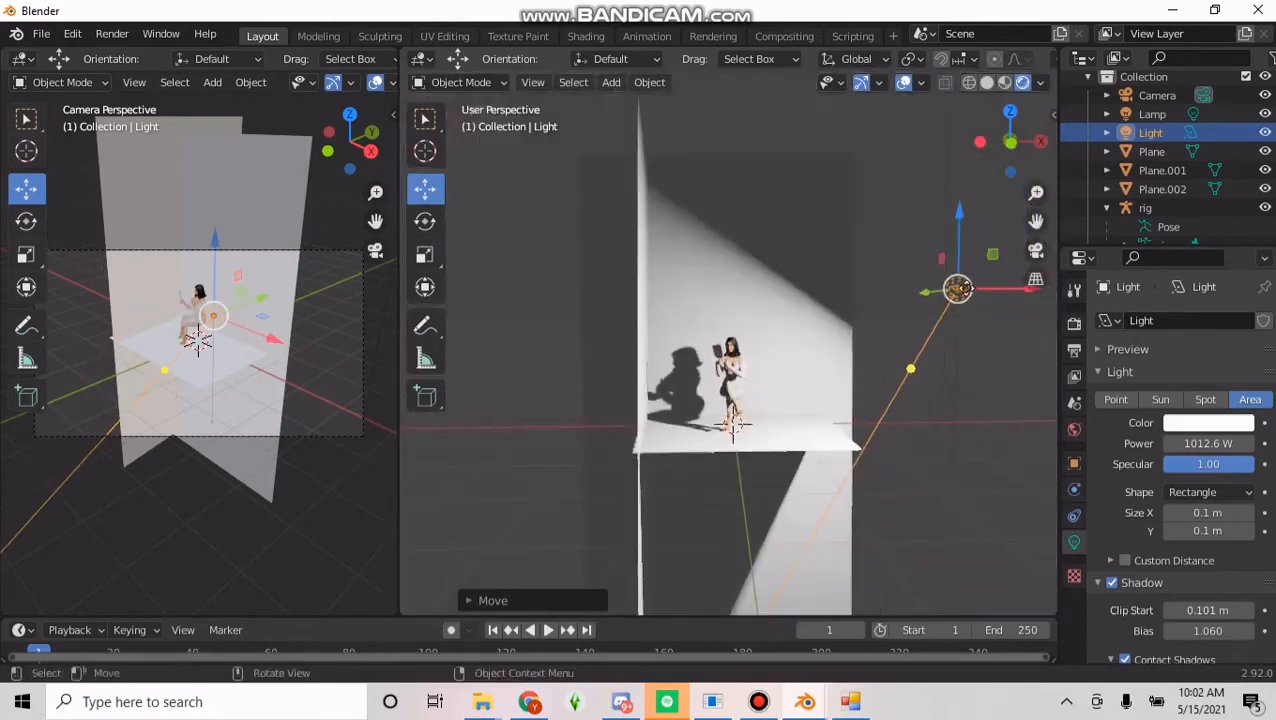
{"action": "left_click_drag", "start_coordinate": [988, 287], "coordinate": [870, 294]}
{"action": "scroll", "coordinate": [862, 304], "scroll_direction": "up", "scroll_amount": 3}
{"action": "scroll", "coordinate": [874, 319], "scroll_direction": "up", "scroll_amount": 5}
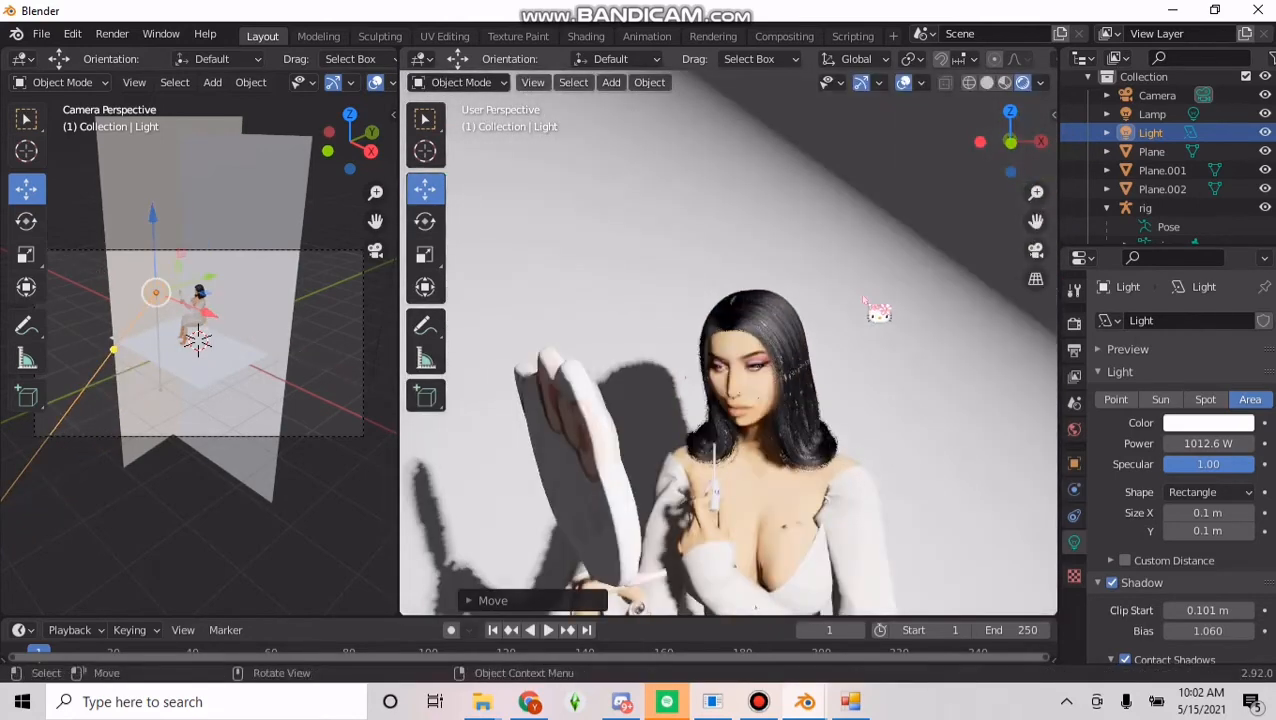
Set the area light's power to 500 W and check the lighting on the Sim from several angles.
{"action": "left_click", "coordinate": [1206, 445]}
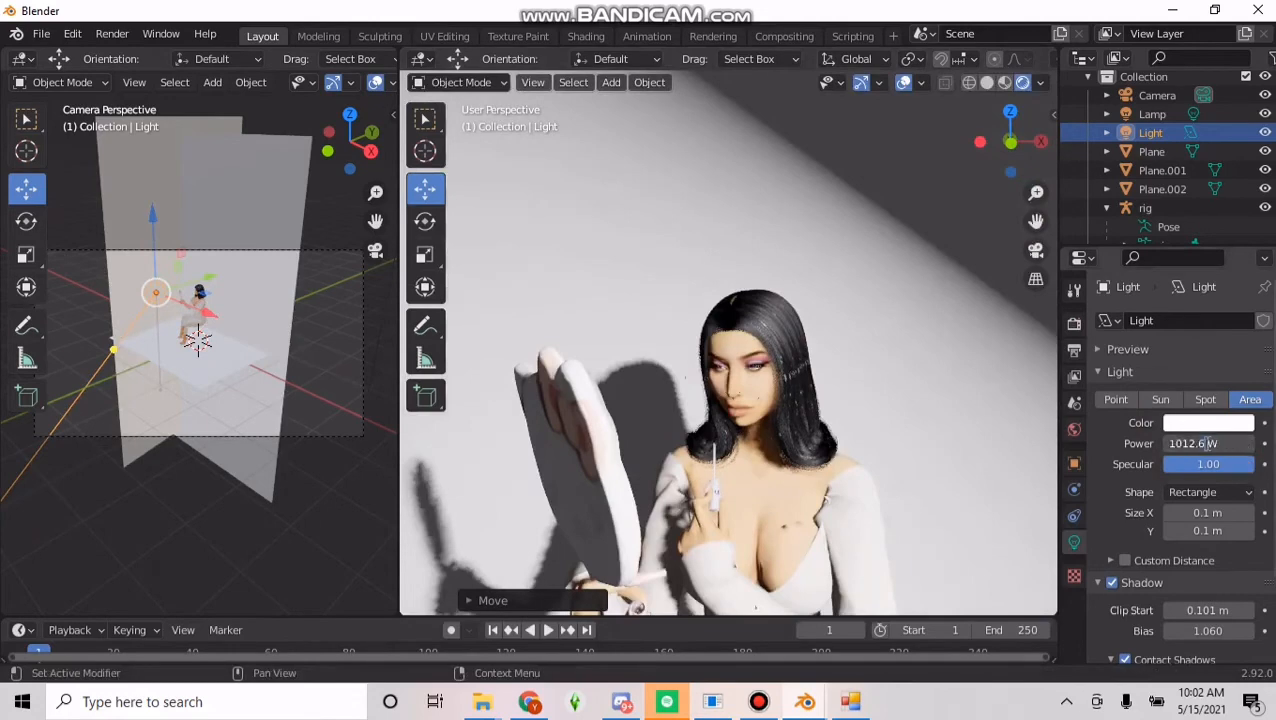
{"action": "type", "text": "500"}
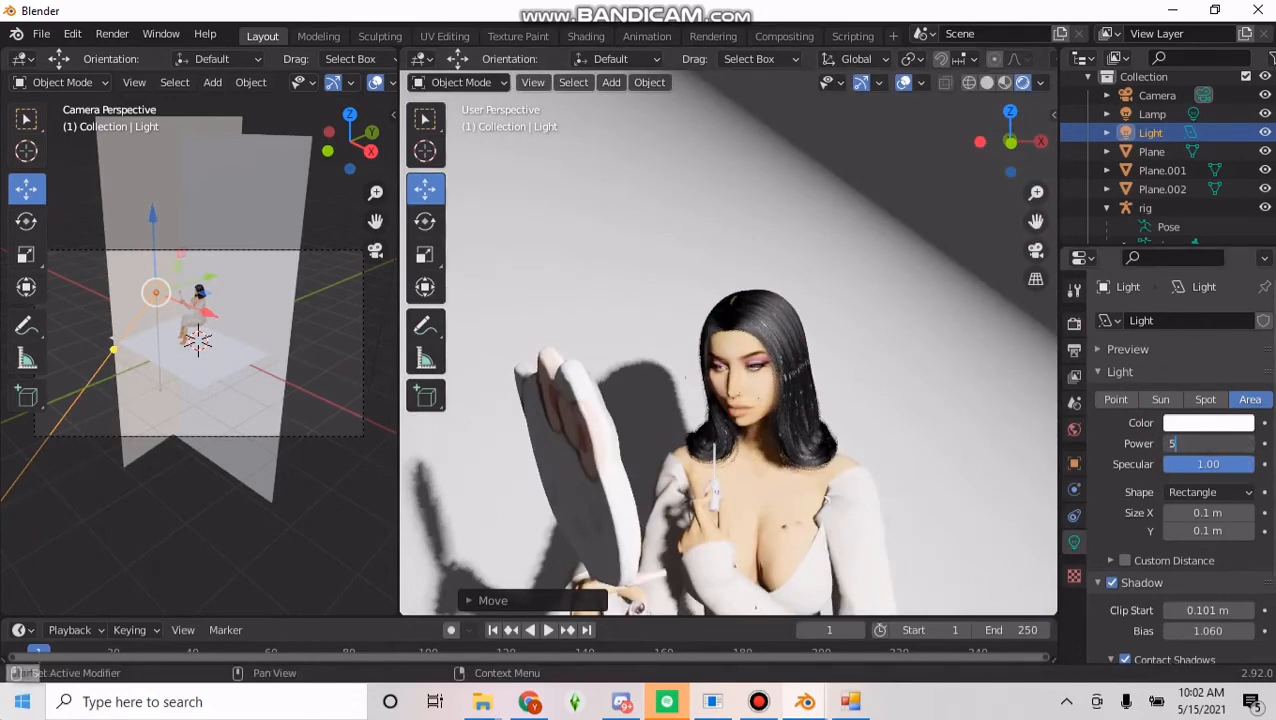
{"action": "key", "text": "Return"}
{"action": "scroll", "coordinate": [688, 362], "scroll_direction": "down", "scroll_amount": 5}
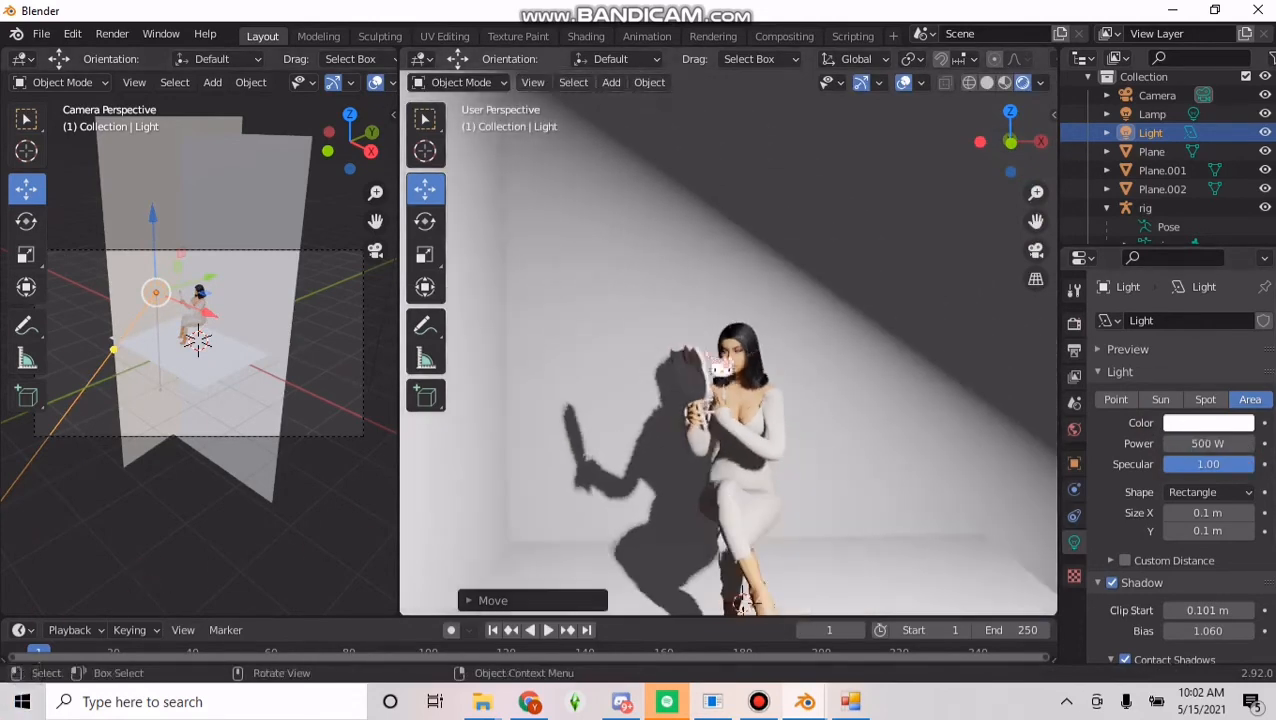
{"action": "middle_click_drag", "start_coordinate": [766, 350], "coordinate": [584, 313]}
{"action": "scroll", "coordinate": [850, 396], "scroll_direction": "down", "scroll_amount": 1}
{"action": "middle_click_drag", "start_coordinate": [749, 391], "coordinate": [868, 441]}
{"action": "scroll", "coordinate": [873, 424], "scroll_direction": "up", "scroll_amount": 3}
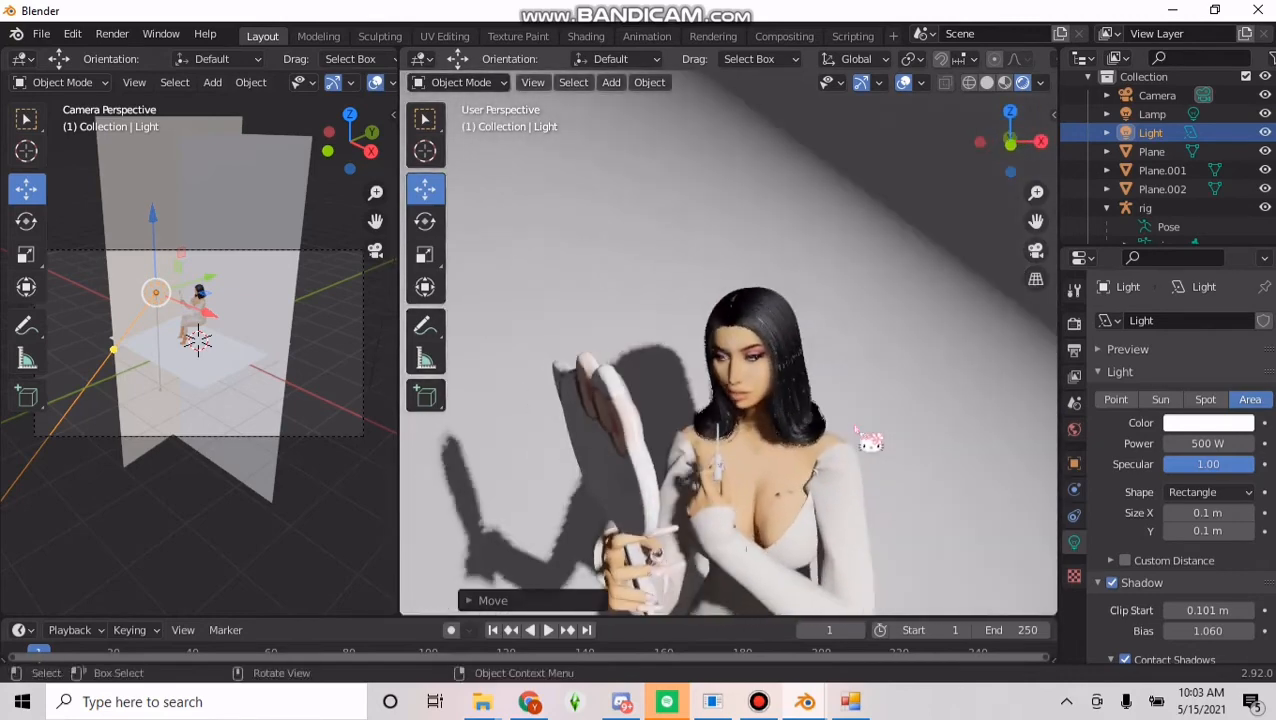
{"action": "scroll", "coordinate": [868, 441], "scroll_direction": "down", "scroll_amount": 3}
{"action": "scroll", "coordinate": [816, 565], "scroll_direction": "down", "scroll_amount": 1}
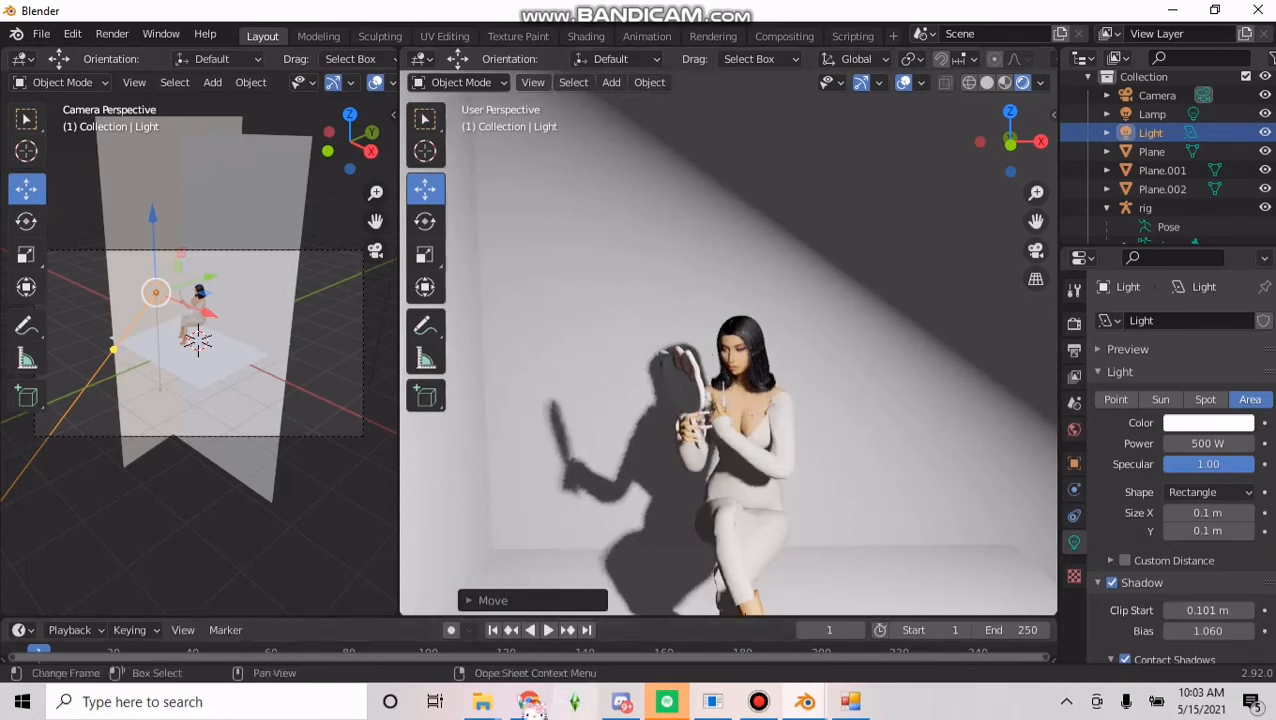
Switch to the TS4 SimRipper window.
{"action": "mouse_move", "coordinate": [505, 700]}
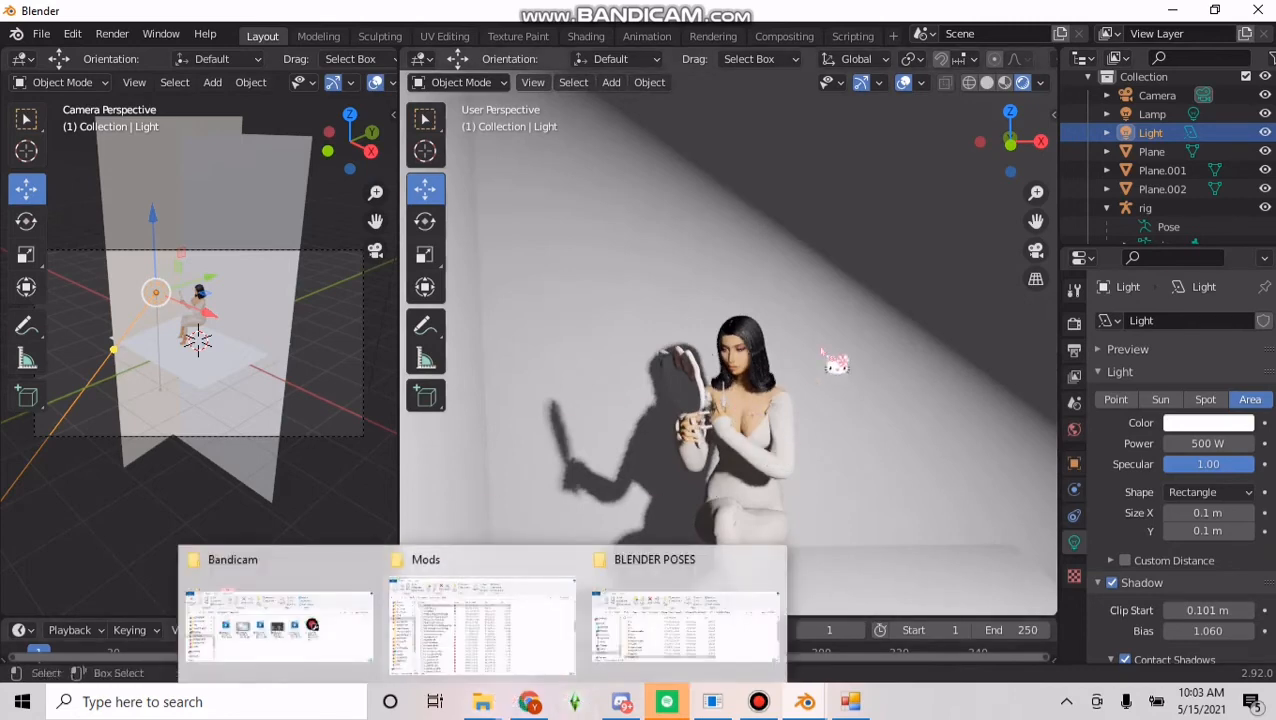
{"action": "left_click", "coordinate": [850, 704]}
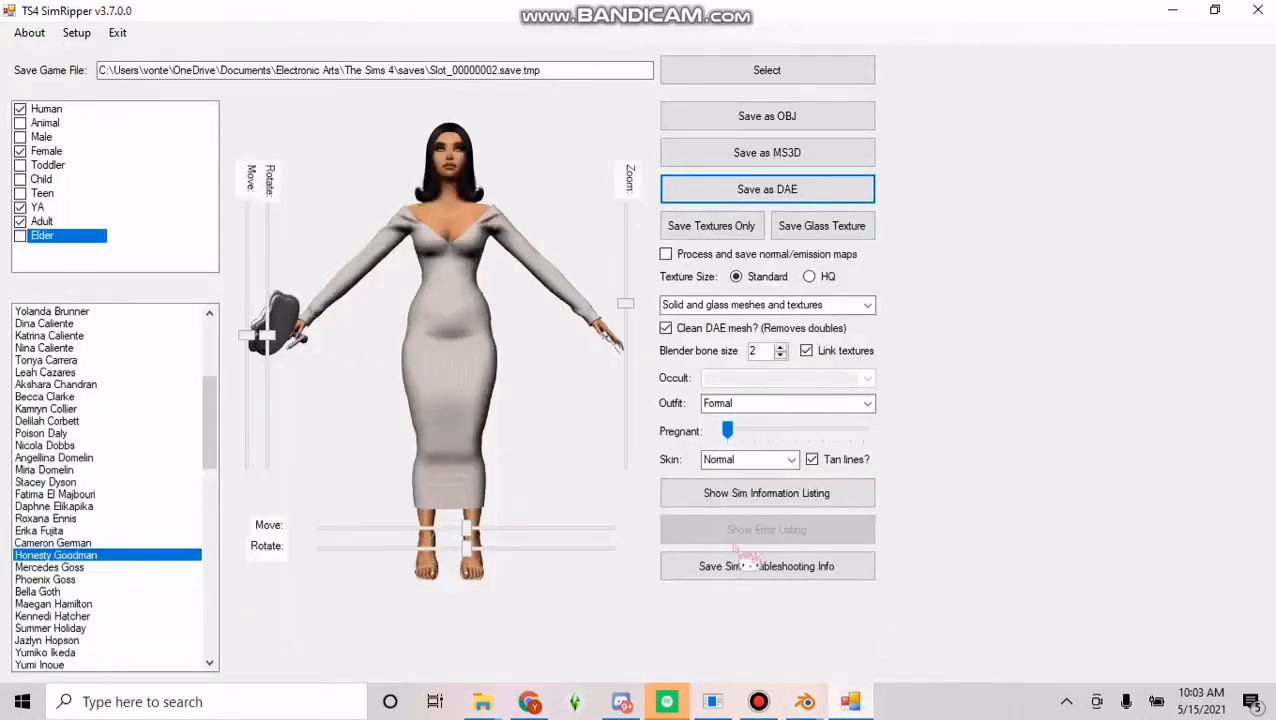
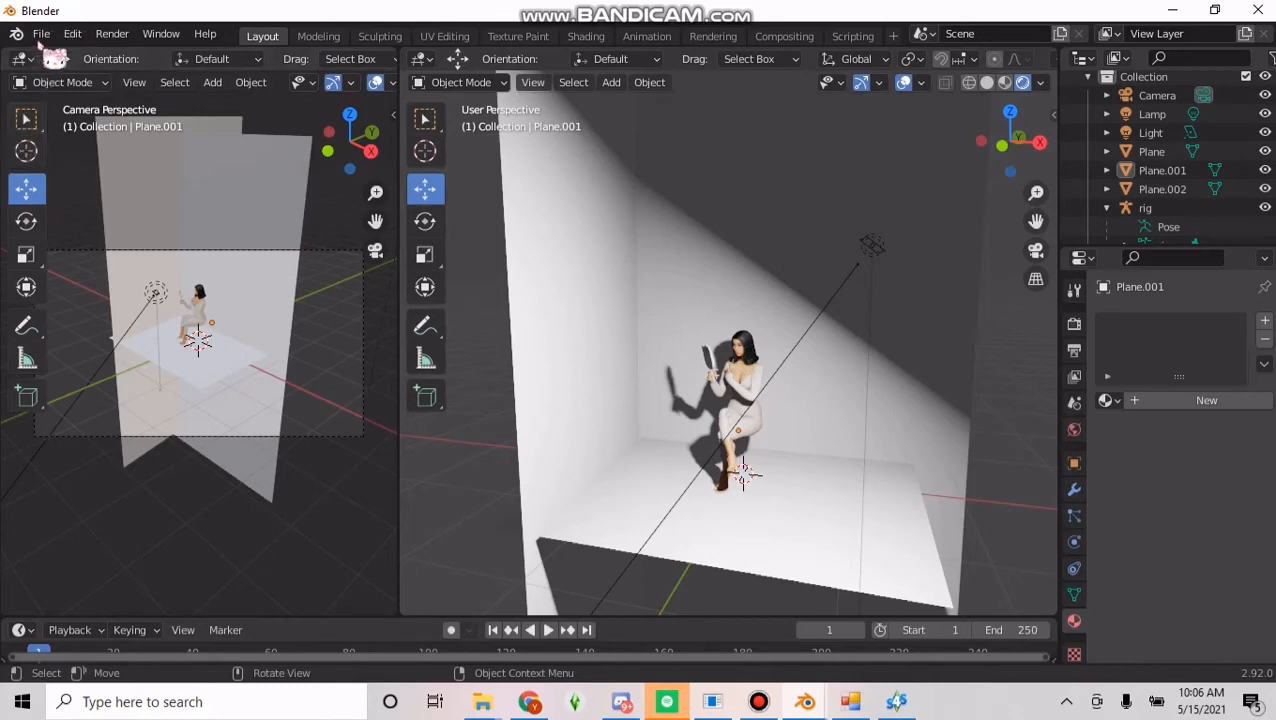
Append the objects s4studio_mesh_0 and s4studio_mesh_1 from make up chair.blend in the BLENDER FURNITURE folder.
{"action": "left_click", "coordinate": [41, 36]}
{"action": "left_click", "coordinate": [78, 241]}
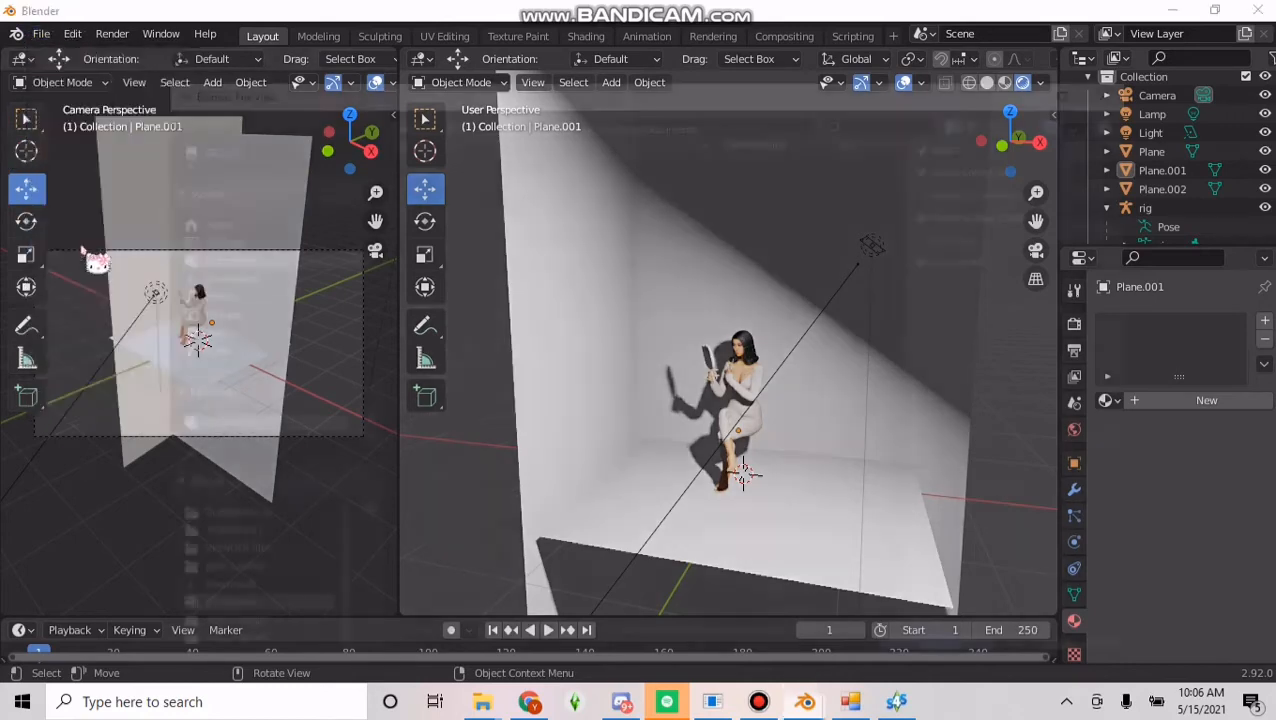
{"action": "scroll", "coordinate": [513, 255], "scroll_direction": "down", "scroll_amount": 3}
{"action": "double_click", "coordinate": [510, 585]}
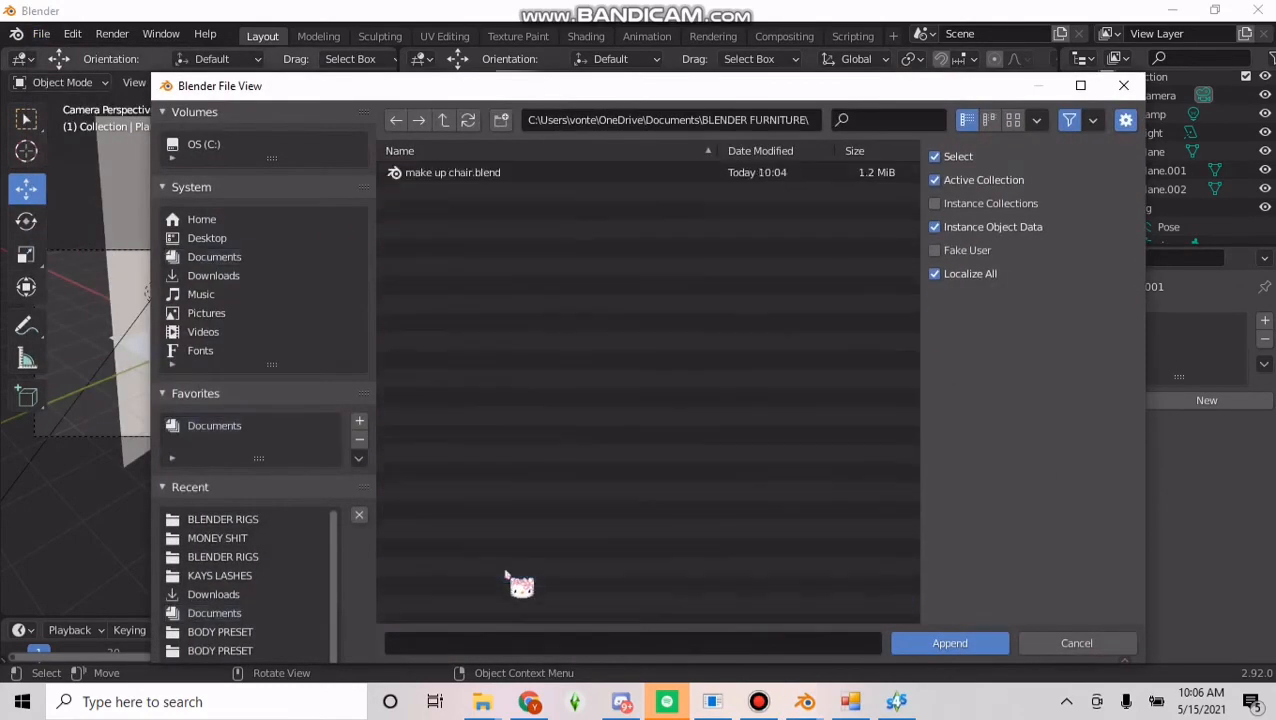
{"action": "double_click", "coordinate": [505, 173]}
{"action": "double_click", "coordinate": [470, 228]}
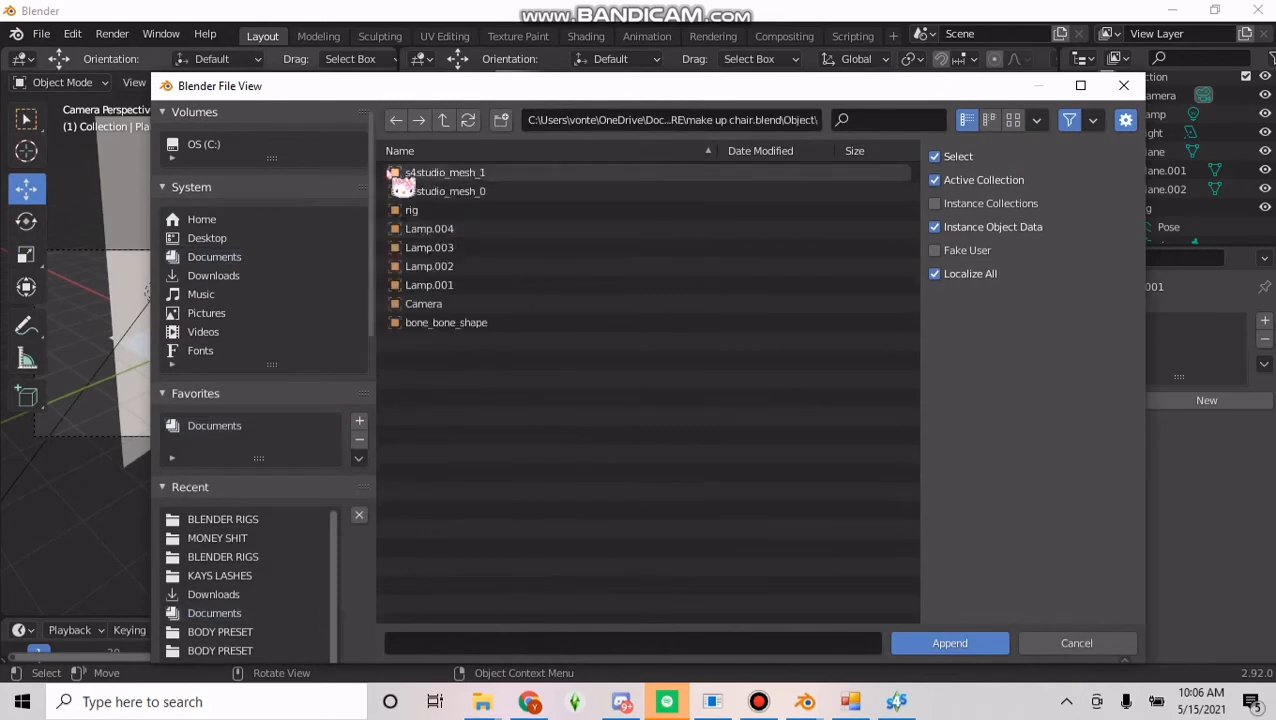
{"action": "left_click_drag", "start_coordinate": [392, 168], "coordinate": [508, 200]}
{"action": "left_click", "coordinate": [950, 642]}
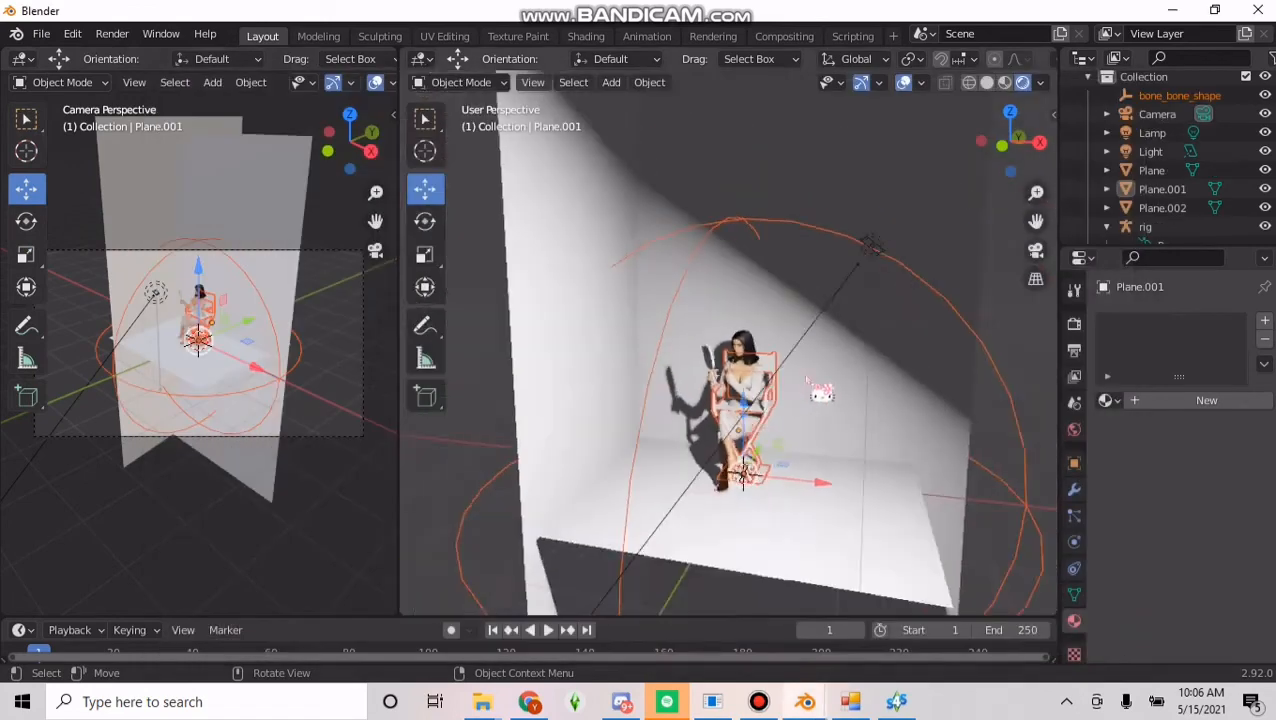
{"action": "middle_click_drag", "start_coordinate": [640, 360], "coordinate": [680, 370]}
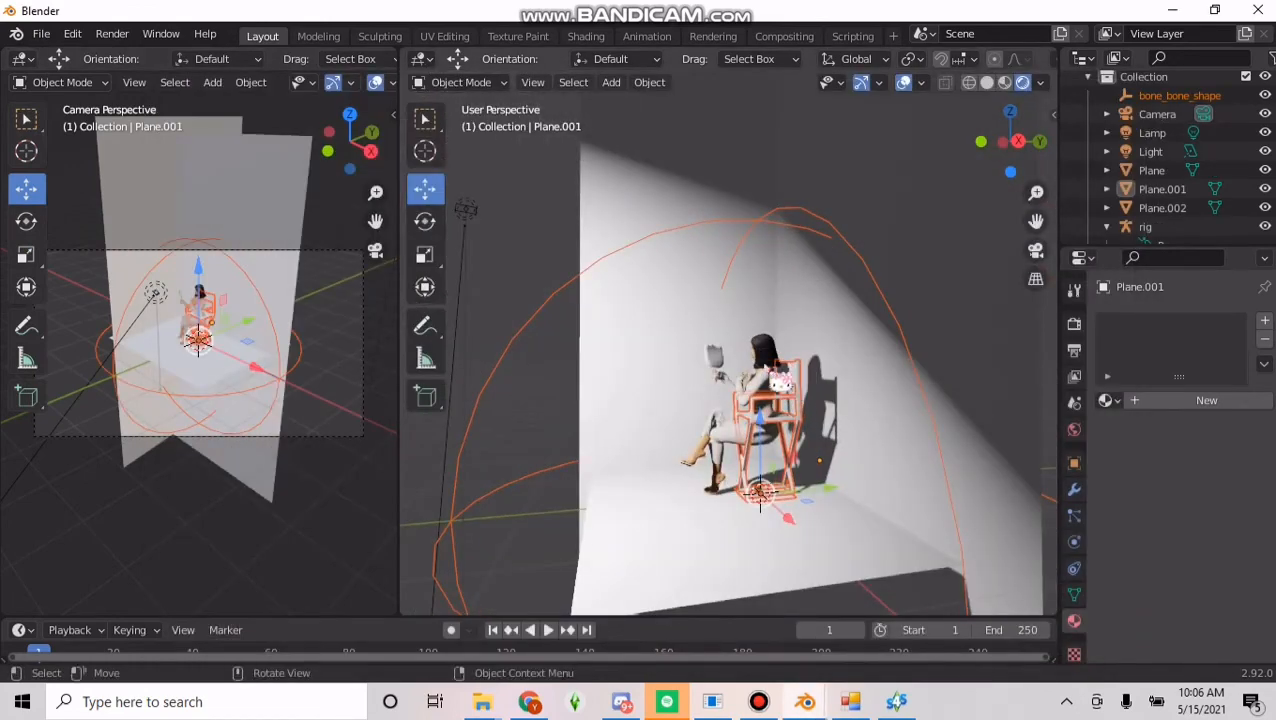
{"action": "right_click", "coordinate": [718, 234]}
{"action": "left_click", "coordinate": [652, 406]}
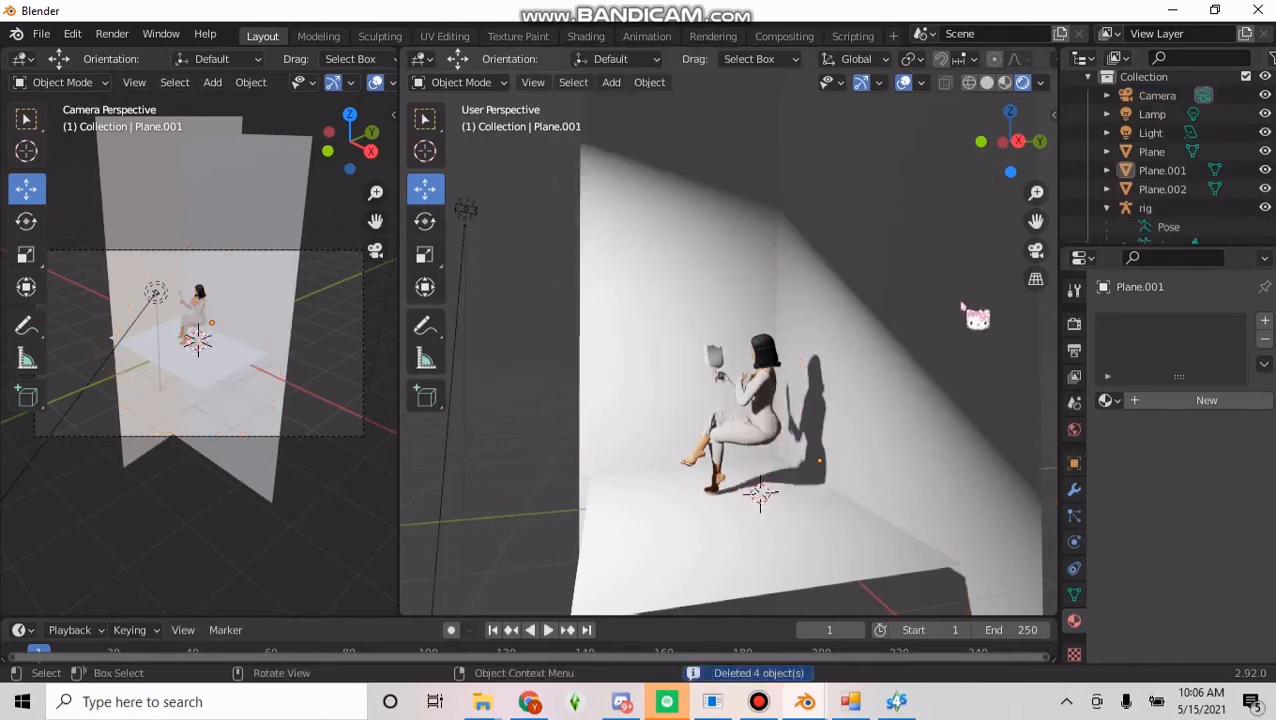
{"action": "key", "text": "ctrl+z"}
Delete only the bone_bone_shape object that came in with the chair.
{"action": "left_click", "coordinate": [1085, 189]}
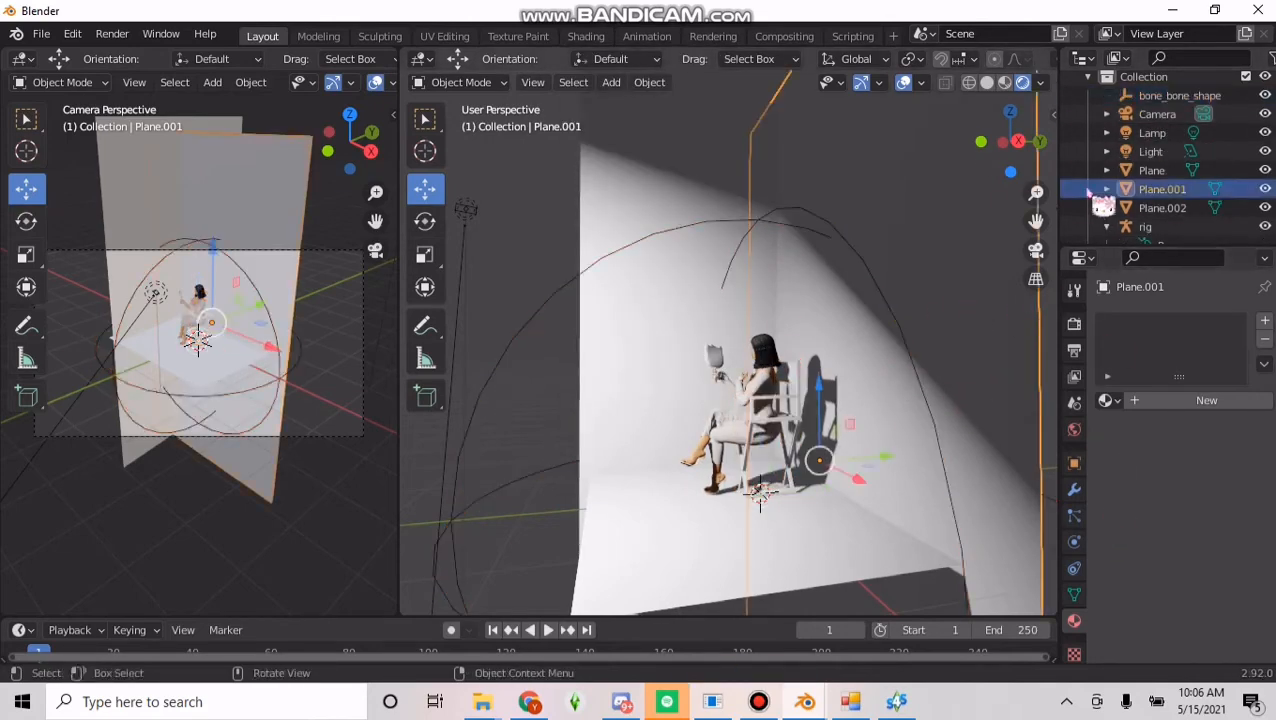
{"action": "left_click", "coordinate": [1180, 93]}
{"action": "right_click", "coordinate": [1180, 95]}
{"action": "left_click", "coordinate": [1095, 134]}
{"action": "scroll", "coordinate": [860, 365], "scroll_direction": "up", "scroll_amount": 1}
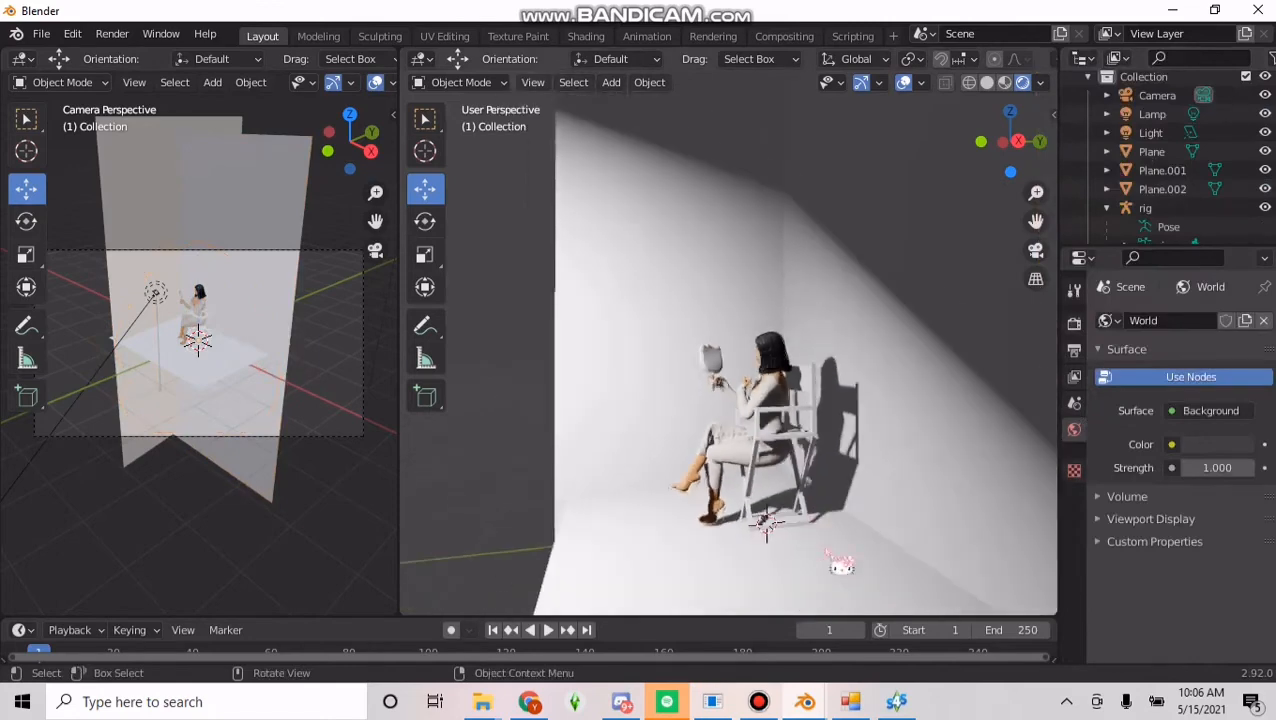
Select the chair mesh s4studio_mesh_1 and examine from several angles how the seated Sim fits the chair.
{"action": "left_click", "coordinate": [815, 553]}
{"action": "scroll", "coordinate": [1160, 128], "scroll_direction": "up", "scroll_amount": 1}
{"action": "scroll", "coordinate": [1165, 135], "scroll_direction": "down", "scroll_amount": 6}
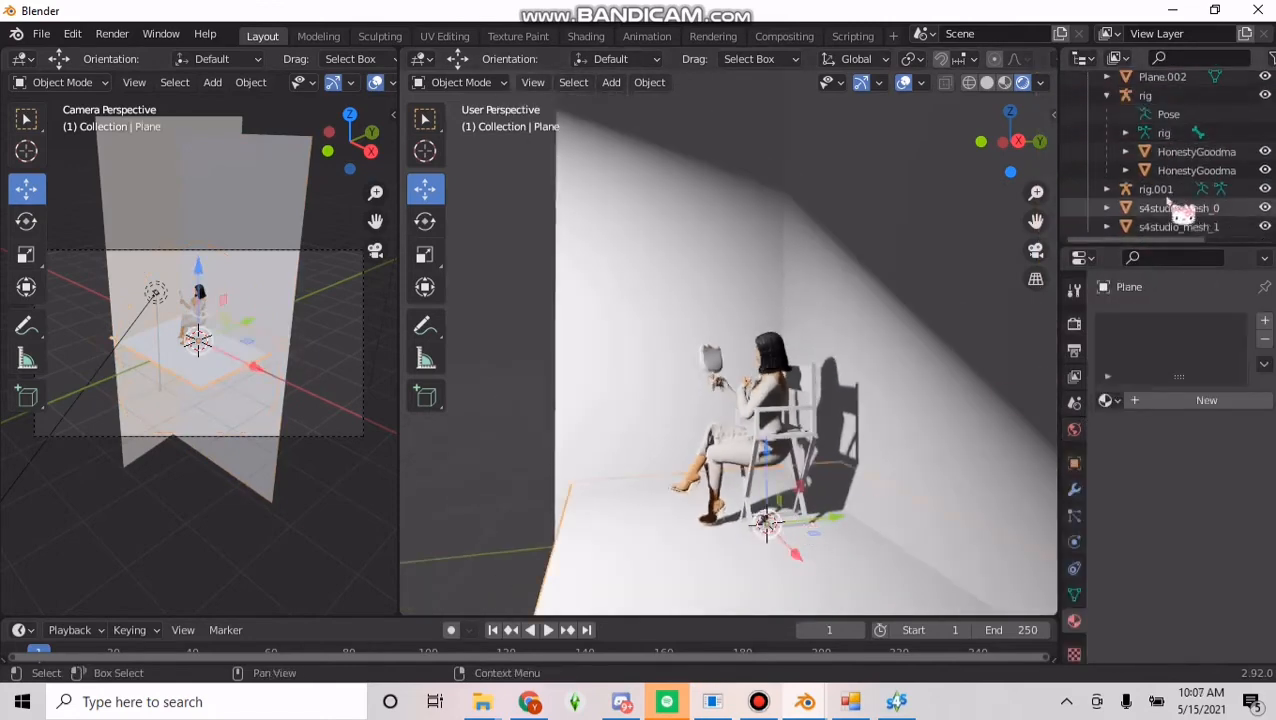
{"action": "left_click", "coordinate": [1180, 227]}
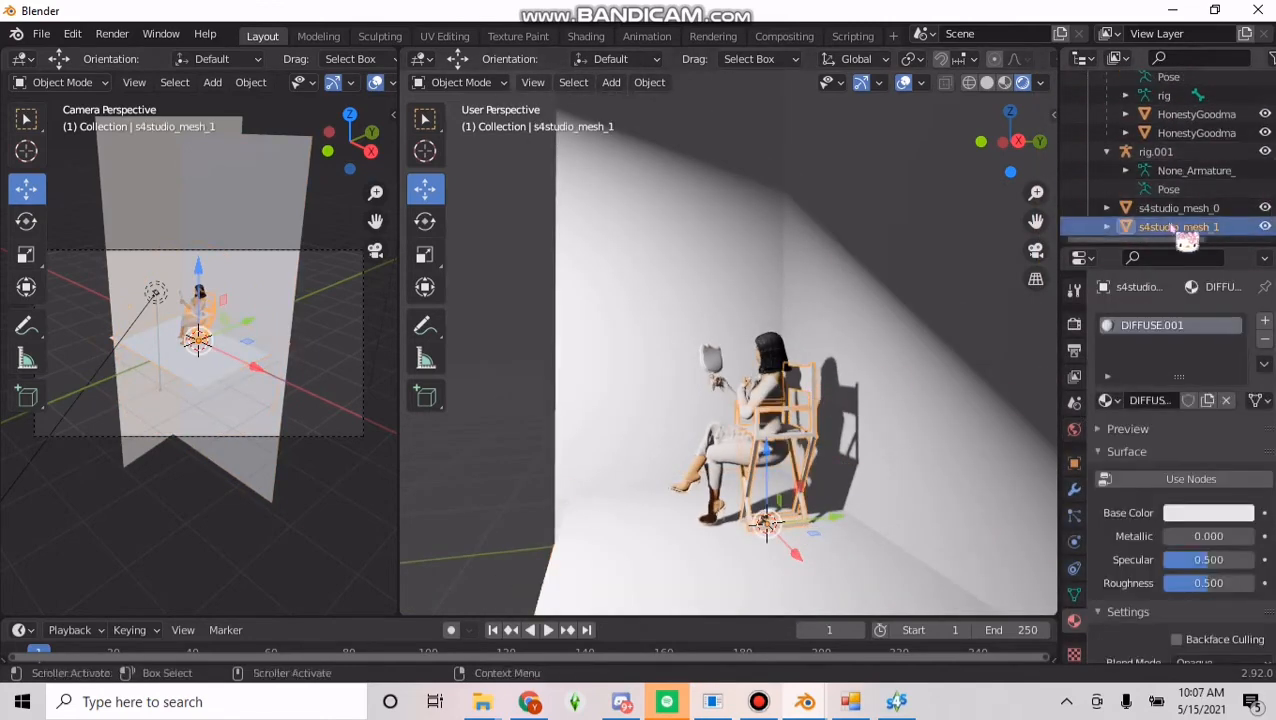
{"action": "scroll", "coordinate": [900, 299], "scroll_direction": "up", "scroll_amount": 1}
{"action": "middle_click_drag", "start_coordinate": [900, 299], "coordinate": [1015, 303]}
{"action": "scroll", "coordinate": [840, 295], "scroll_direction": "down", "scroll_amount": 1}
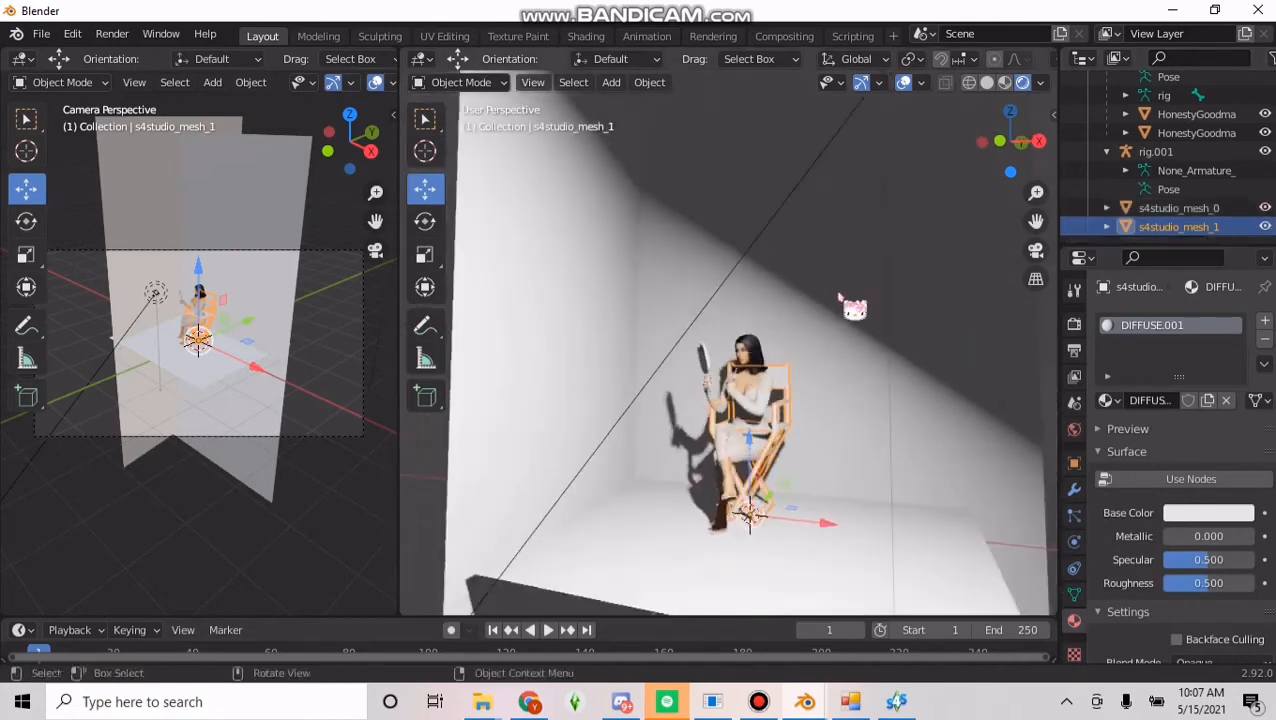
{"action": "scroll", "coordinate": [914, 302], "scroll_direction": "up", "scroll_amount": 2}
{"action": "middle_click_drag", "start_coordinate": [840, 295], "coordinate": [755, 352]}
{"action": "middle_click_drag", "start_coordinate": [843, 273], "coordinate": [911, 273]}
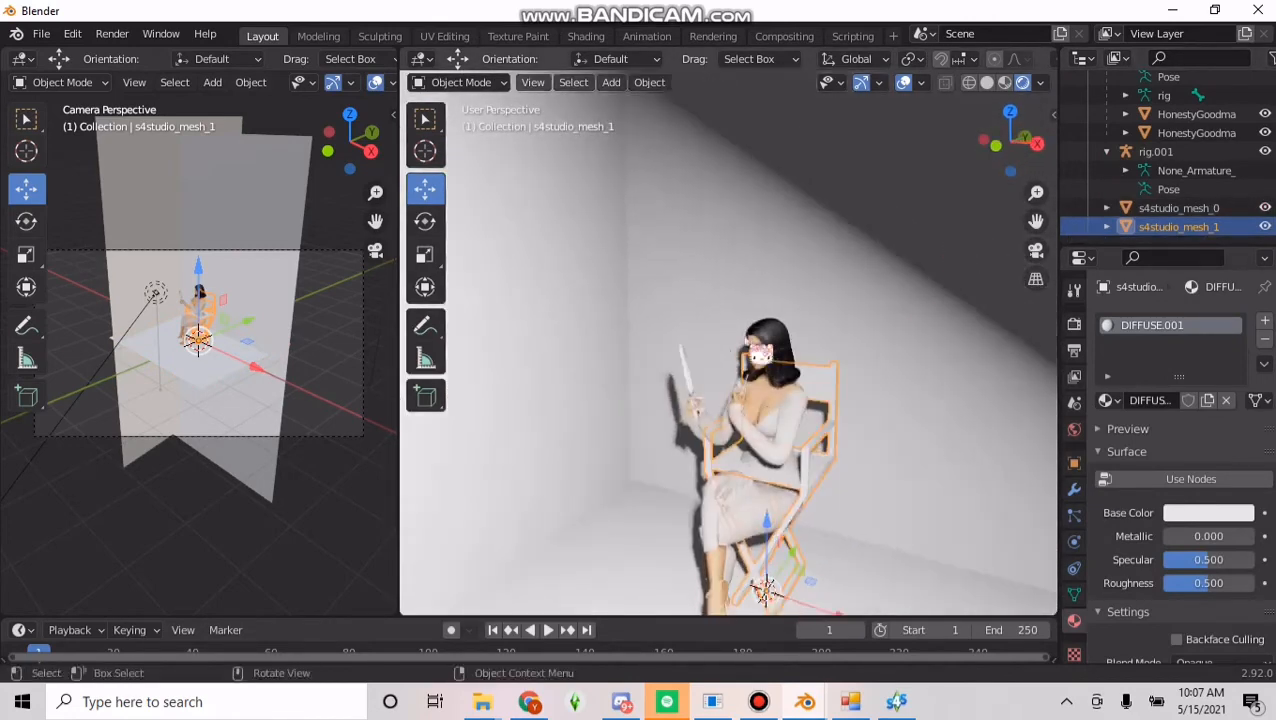
Collapse the hierarchies of the Sim's rig and the chair's rig.001 in the Outliner.
{"action": "left_click", "coordinate": [745, 336]}
{"action": "left_click", "coordinate": [1160, 96]}
{"action": "scroll", "coordinate": [1186, 95], "scroll_direction": "up", "scroll_amount": 1}
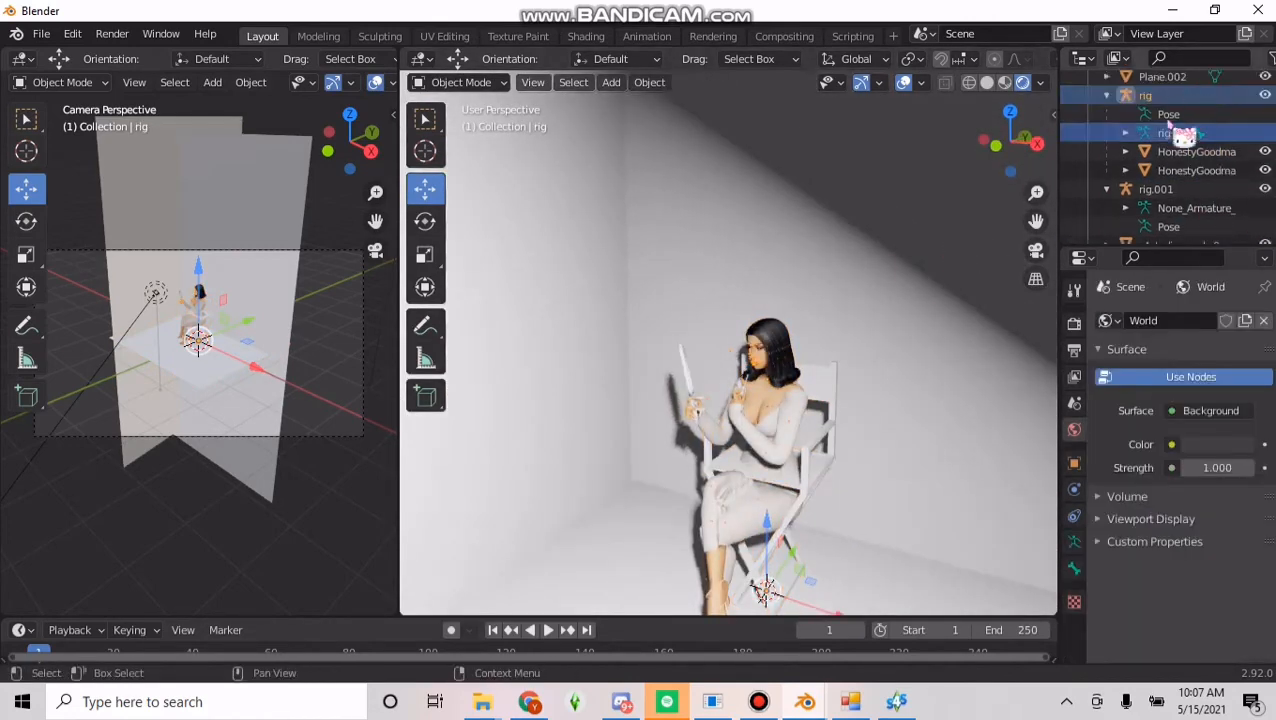
{"action": "left_click", "coordinate": [1170, 114]}
{"action": "left_click", "coordinate": [1108, 95]}
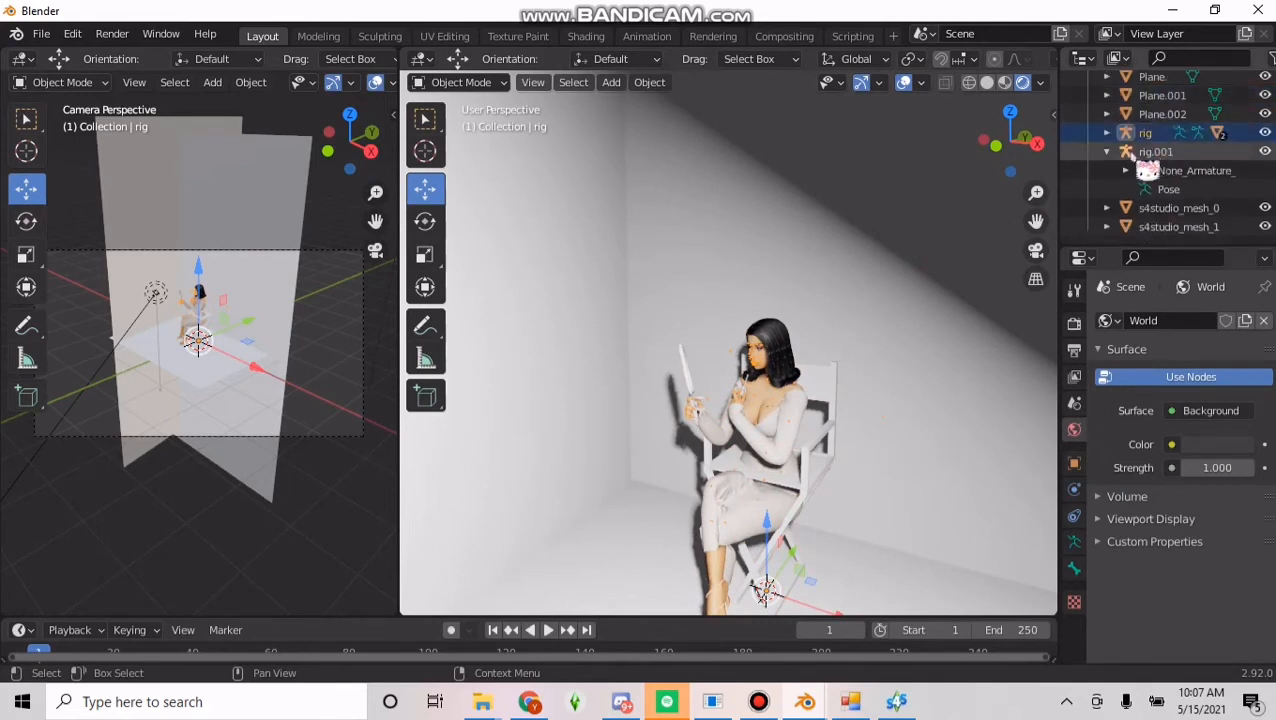
{"action": "left_click", "coordinate": [1107, 151]}
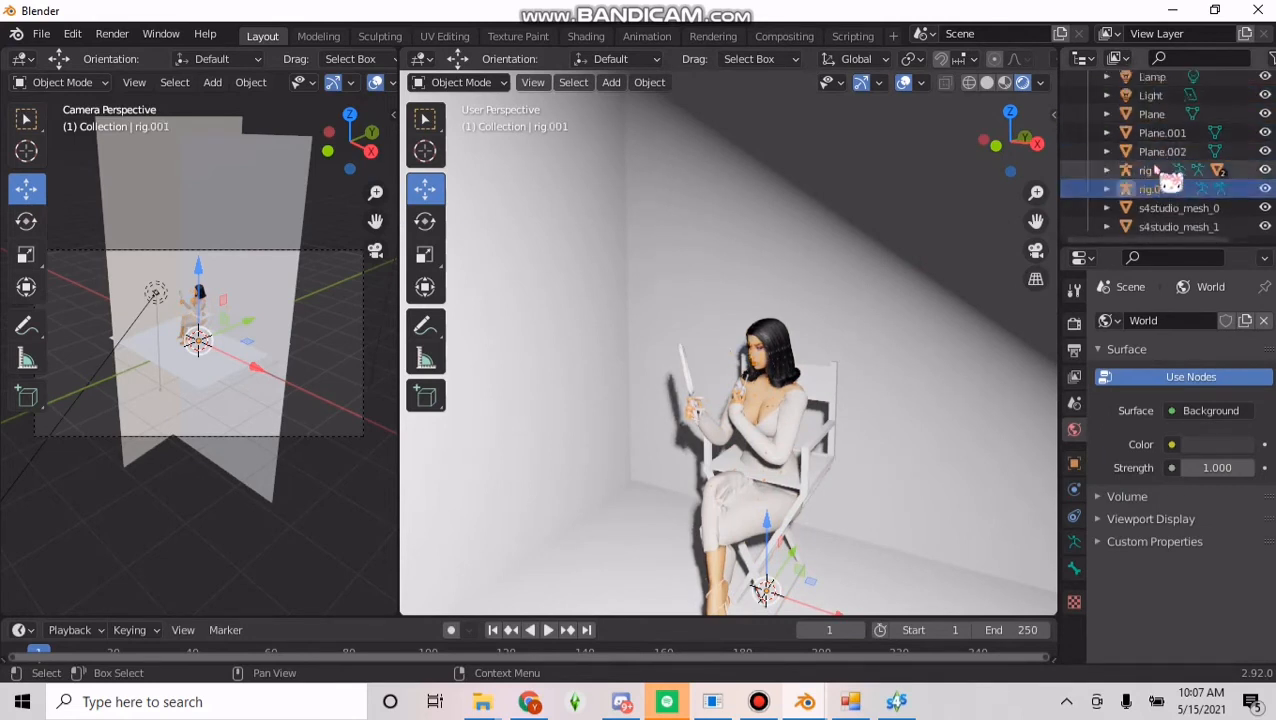
Raise the Sim's rig about 0.2 m along Z so the Sim sits at the height of the chair seat.
{"action": "left_click", "coordinate": [787, 416]}
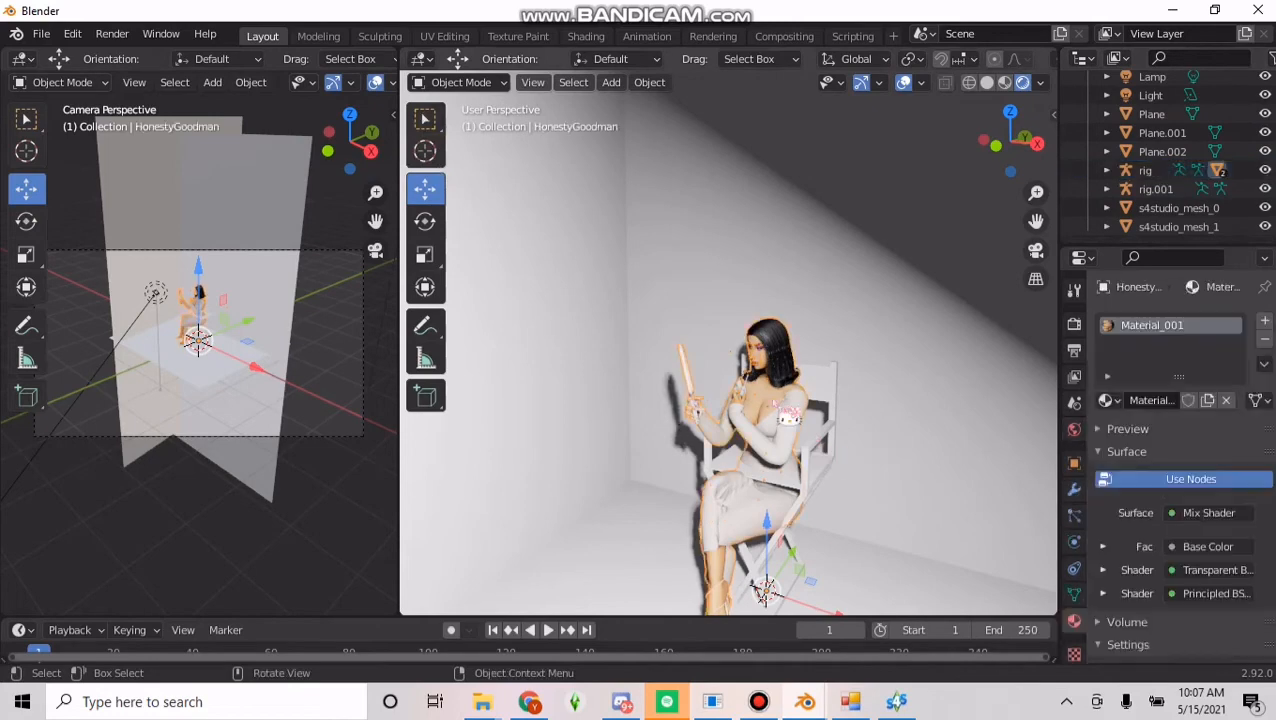
{"action": "left_click", "coordinate": [1145, 170]}
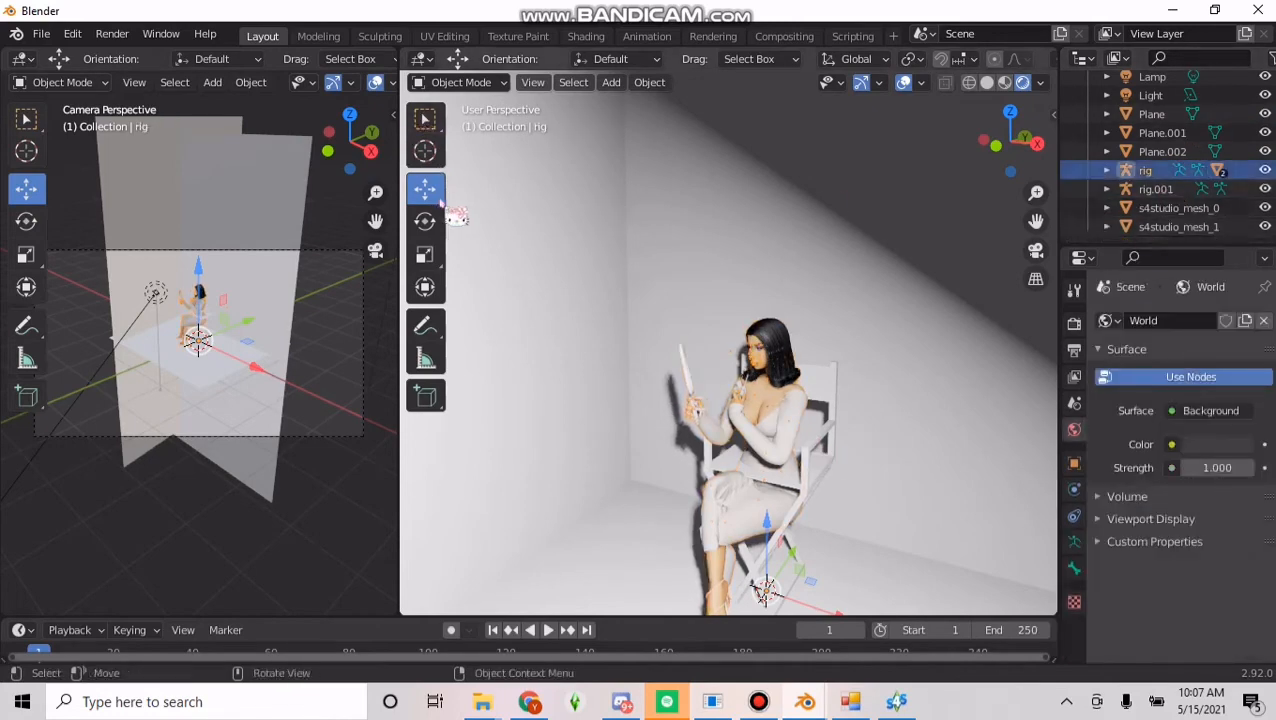
{"action": "key", "text": "g"}
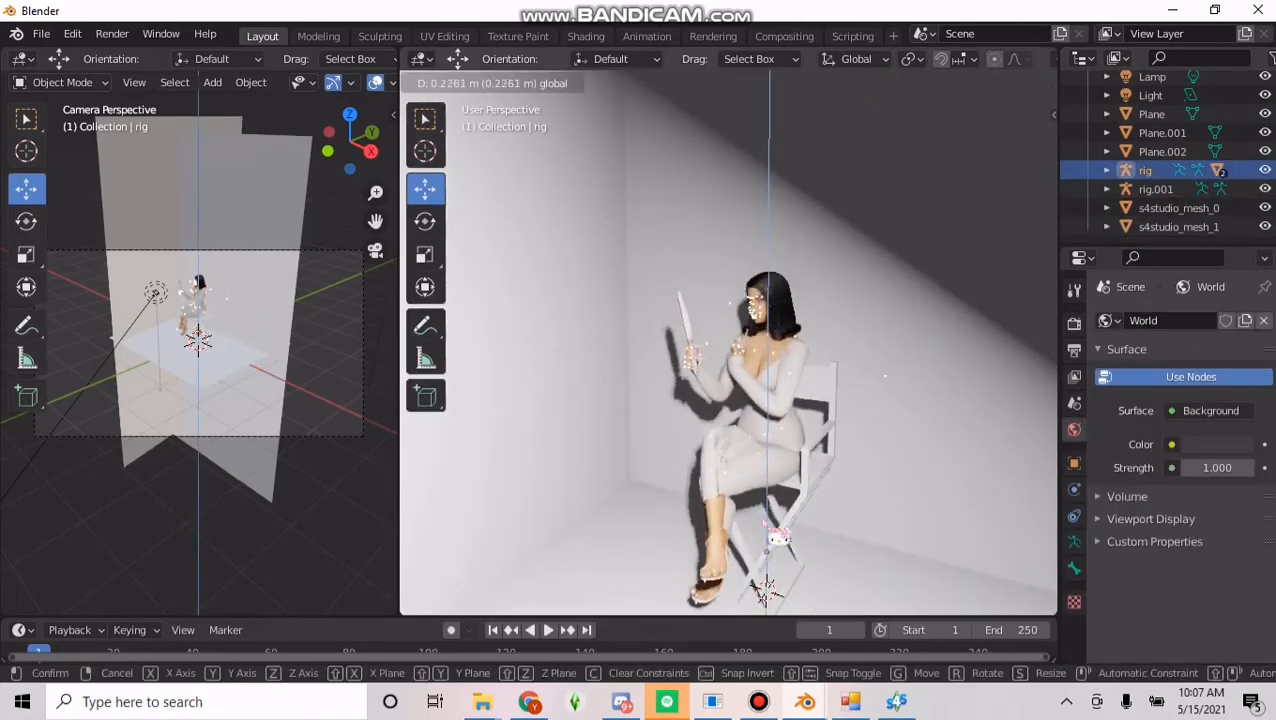
{"action": "left_click", "coordinate": [440, 133]}
{"action": "left_click", "coordinate": [427, 120]}
{"action": "middle_click_drag", "start_coordinate": [455, 150], "coordinate": [624, 245]}
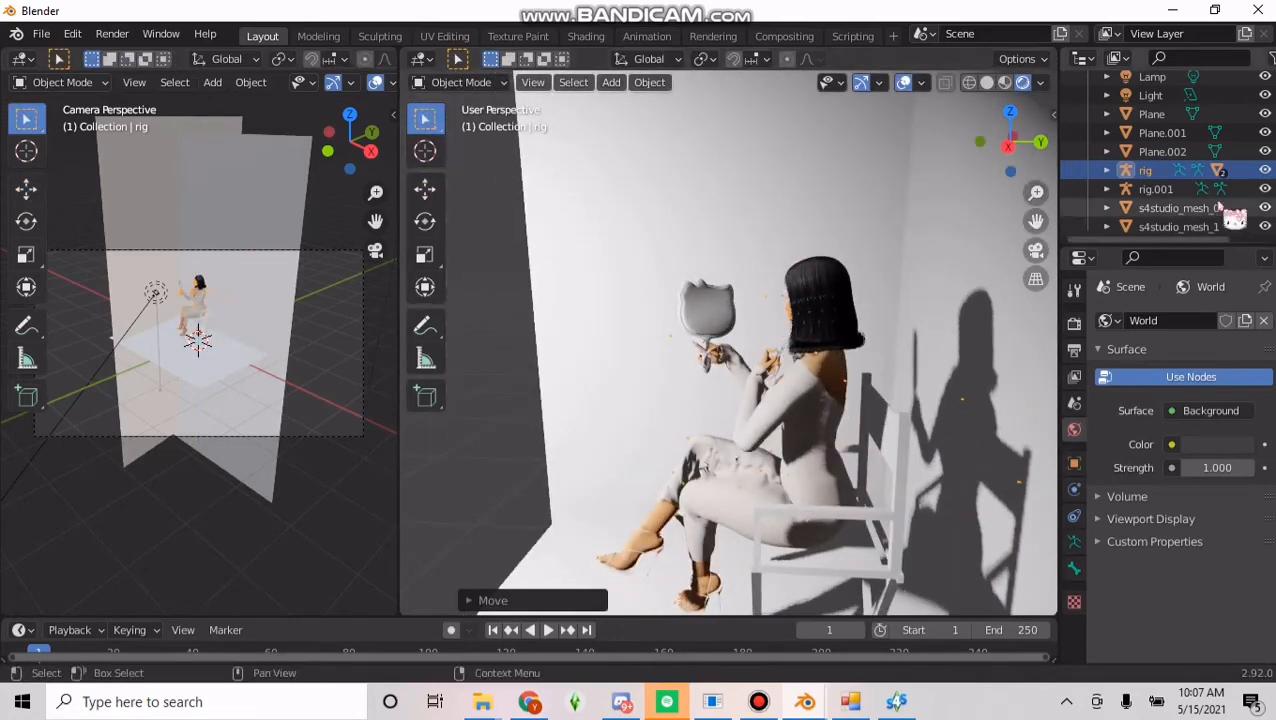
{"action": "middle_click_drag", "start_coordinate": [443, 204], "coordinate": [860, 370]}
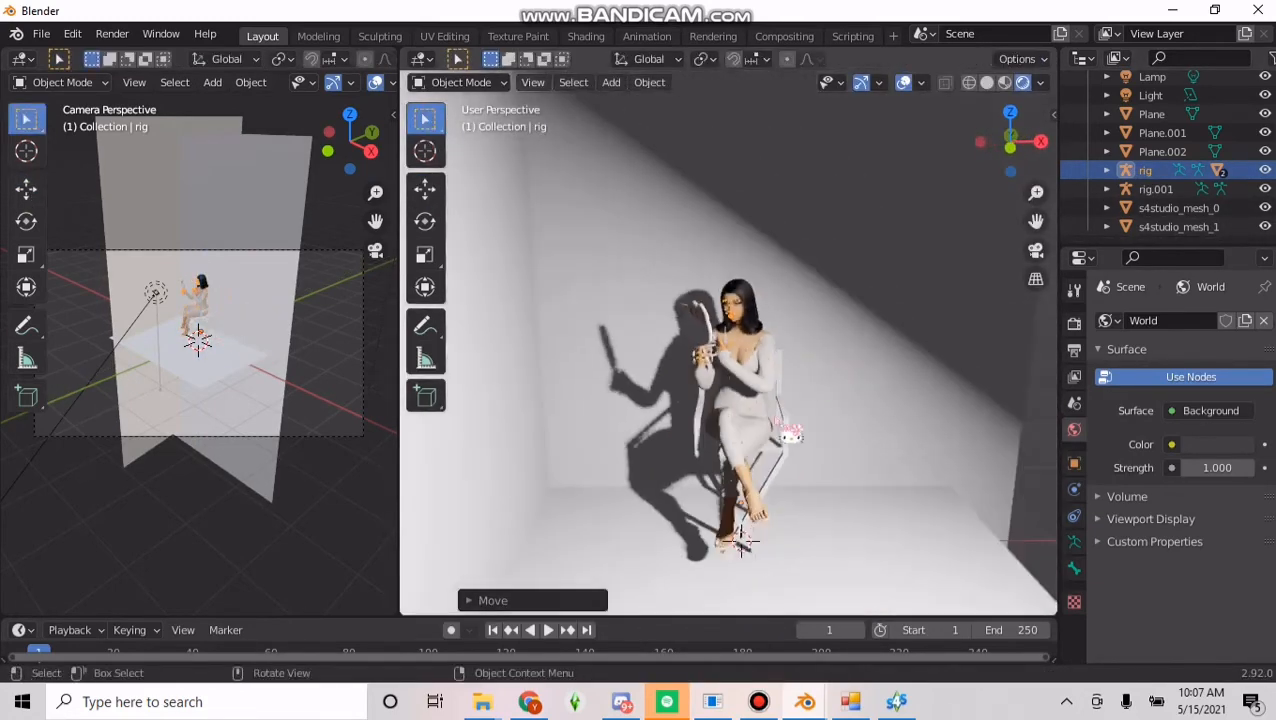
Replace the DIFFUSE.001 material on the chair mesh s4studio_mesh_1 with a new node-based material in the Shading workspace.
{"action": "left_click", "coordinate": [790, 428]}
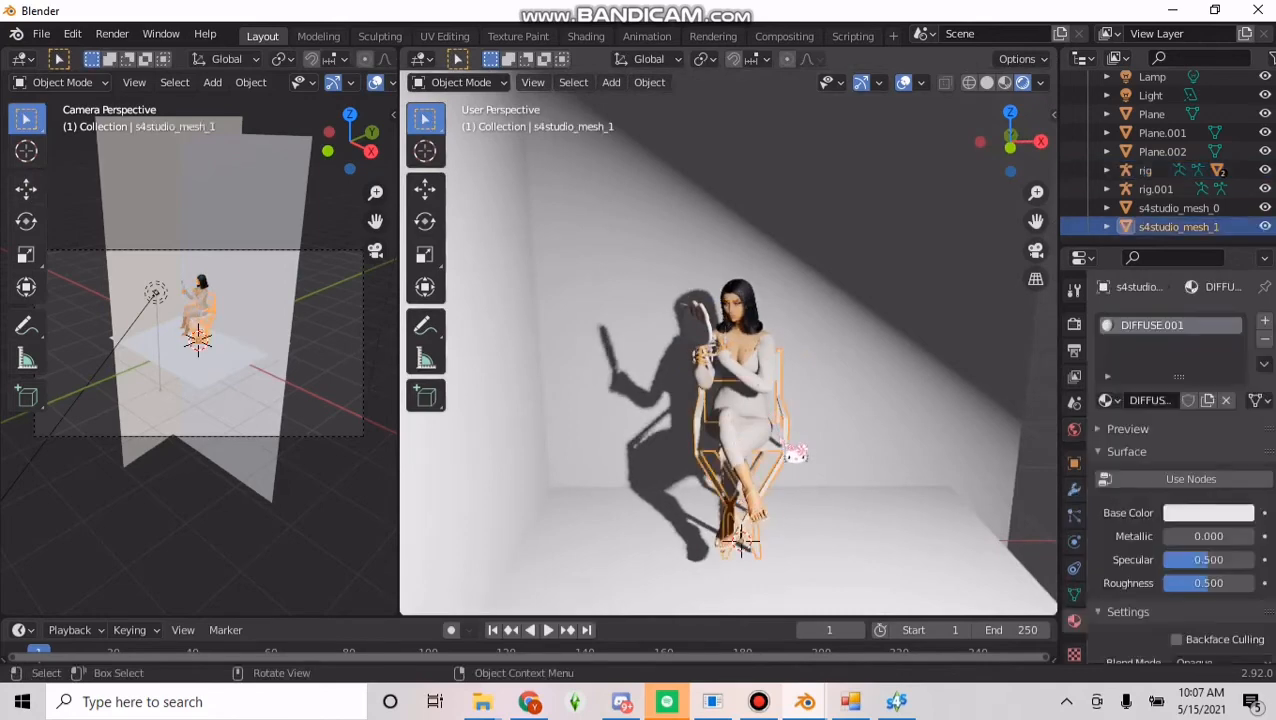
{"action": "left_click", "coordinate": [586, 36]}
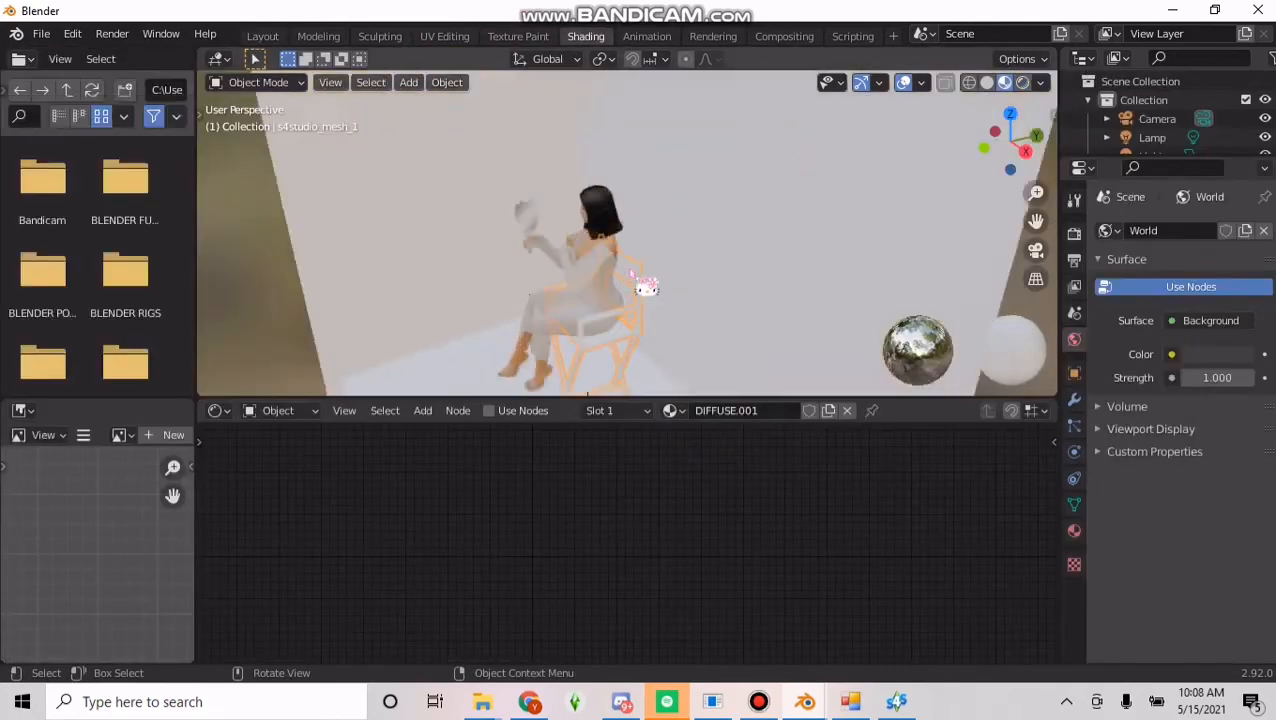
{"action": "left_click", "coordinate": [847, 410]}
{"action": "left_click", "coordinate": [640, 410]}
{"action": "scroll", "coordinate": [657, 456], "scroll_direction": "up", "scroll_amount": 2}
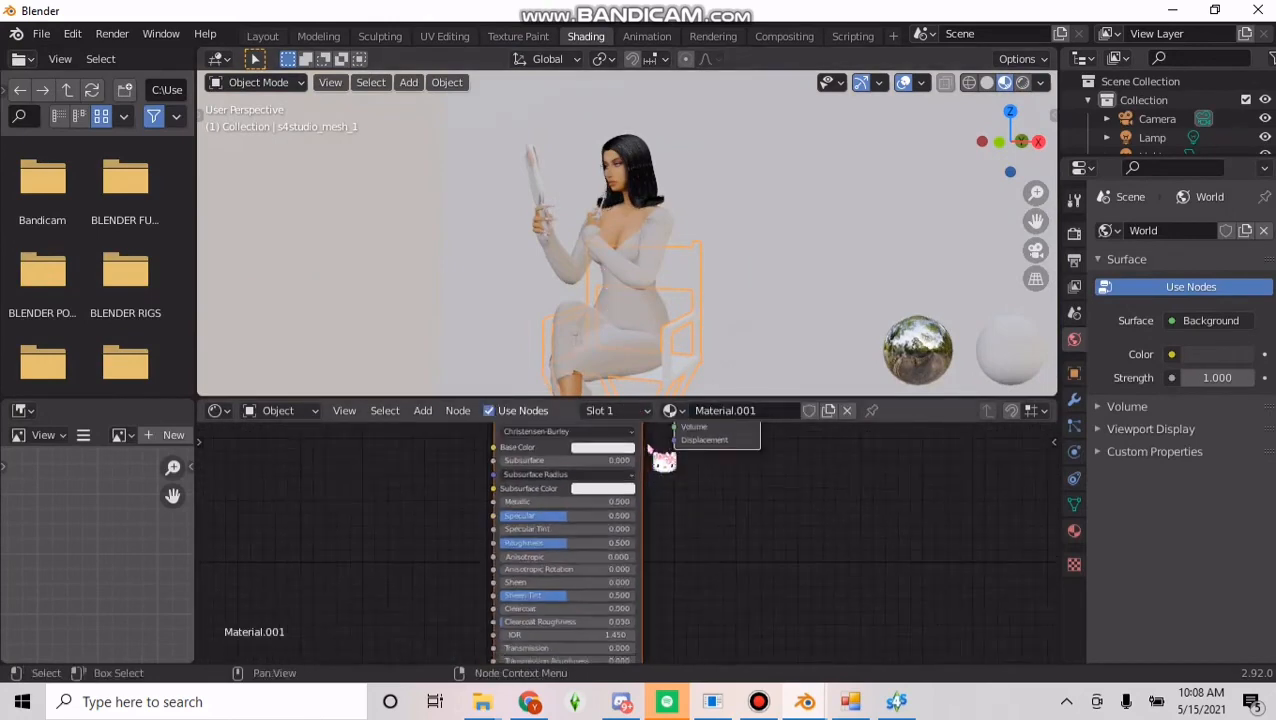
Add an Image Texture node to the chair's material and connect its Color output to the Principled shader's Base Color.
{"action": "key", "text": "shift+a"}
{"action": "mouse_move", "coordinate": [358, 547]}
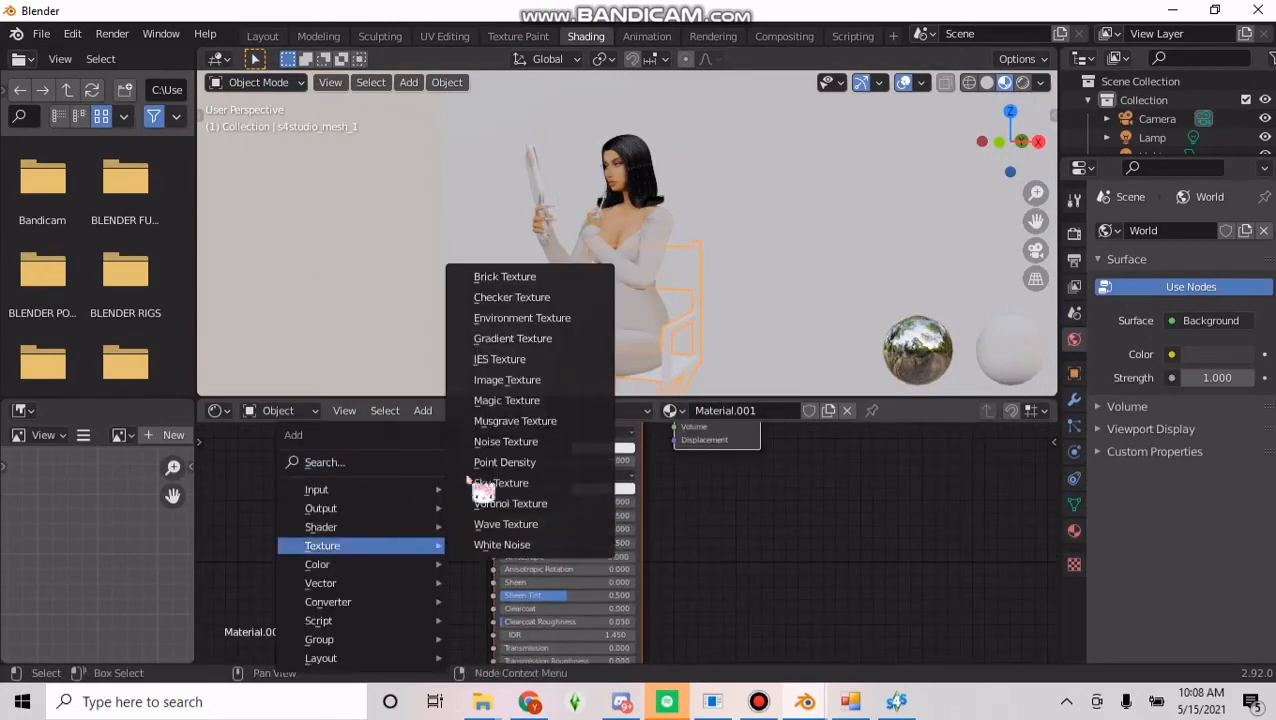
{"action": "left_click", "coordinate": [556, 382]}
{"action": "left_click", "coordinate": [296, 452]}
{"action": "left_click_drag", "start_coordinate": [461, 472], "coordinate": [493, 447]}
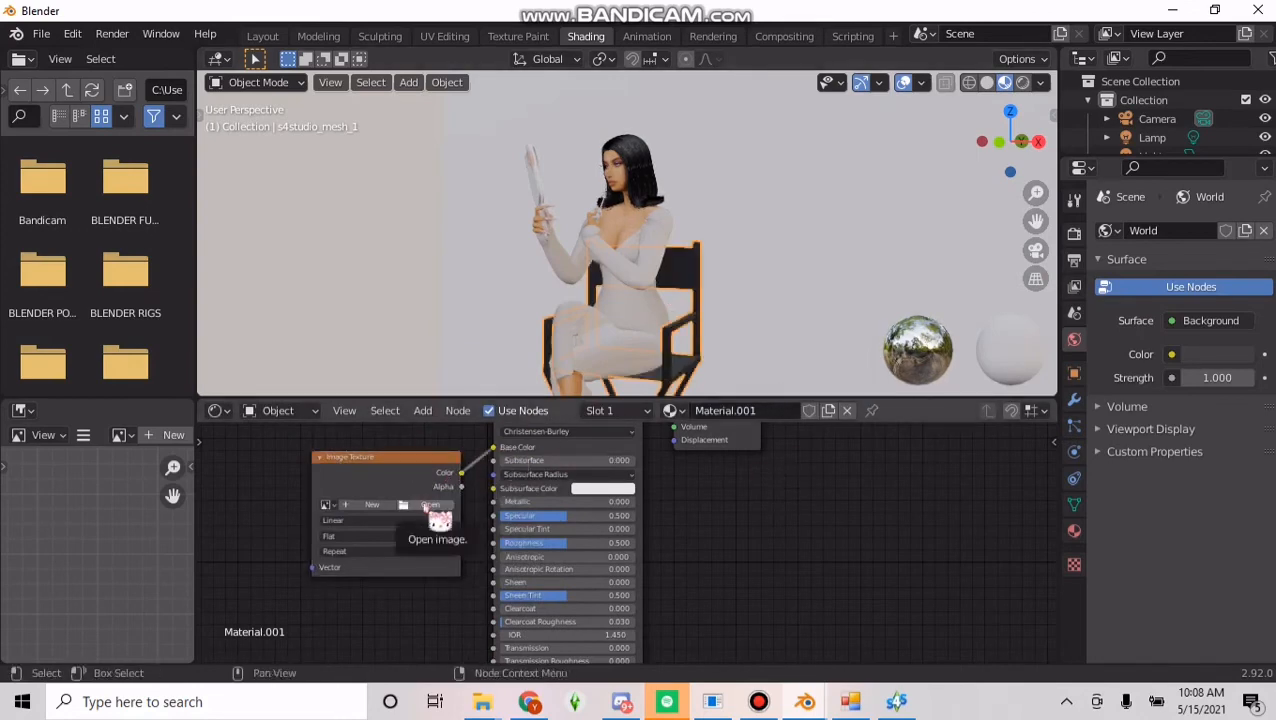
Load make up chair pic.png from the BLENDER FURNITURE folder in Documents into the chair's Image Texture node.
{"action": "left_click", "coordinate": [430, 504]}
{"action": "scroll", "coordinate": [332, 285], "scroll_direction": "down", "scroll_amount": 2}
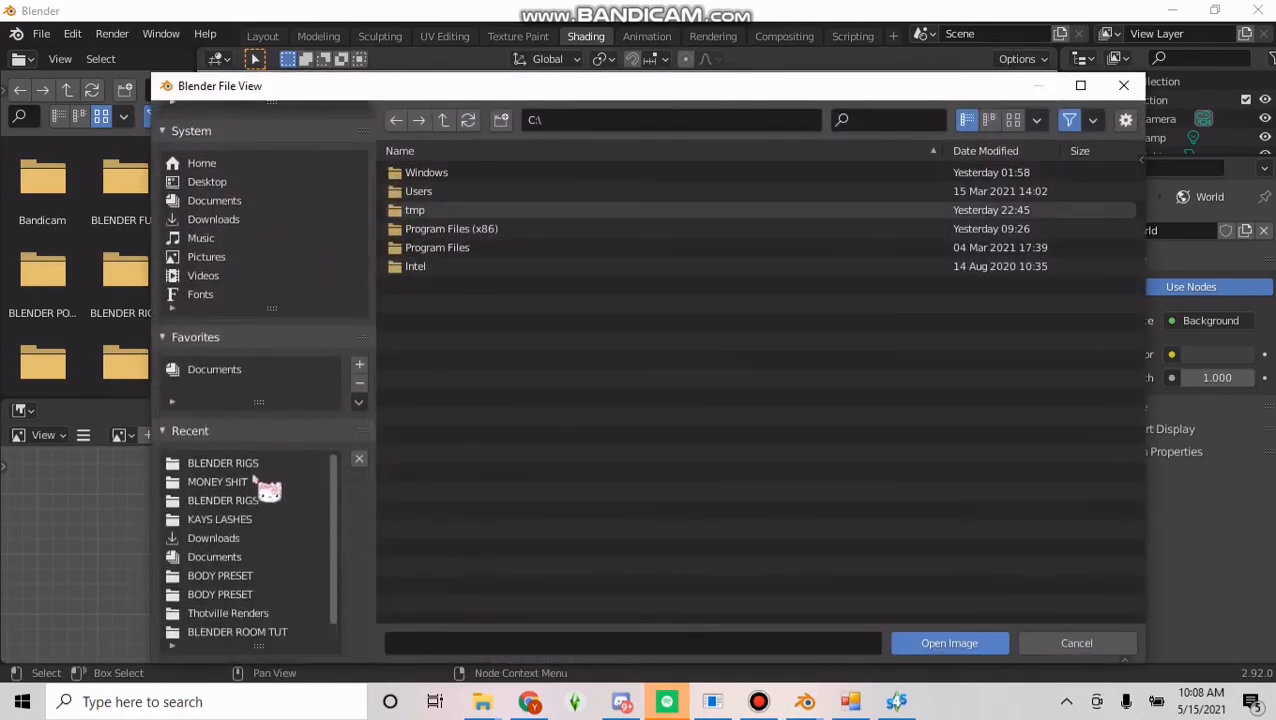
{"action": "left_click", "coordinate": [246, 201]}
{"action": "double_click", "coordinate": [769, 373]}
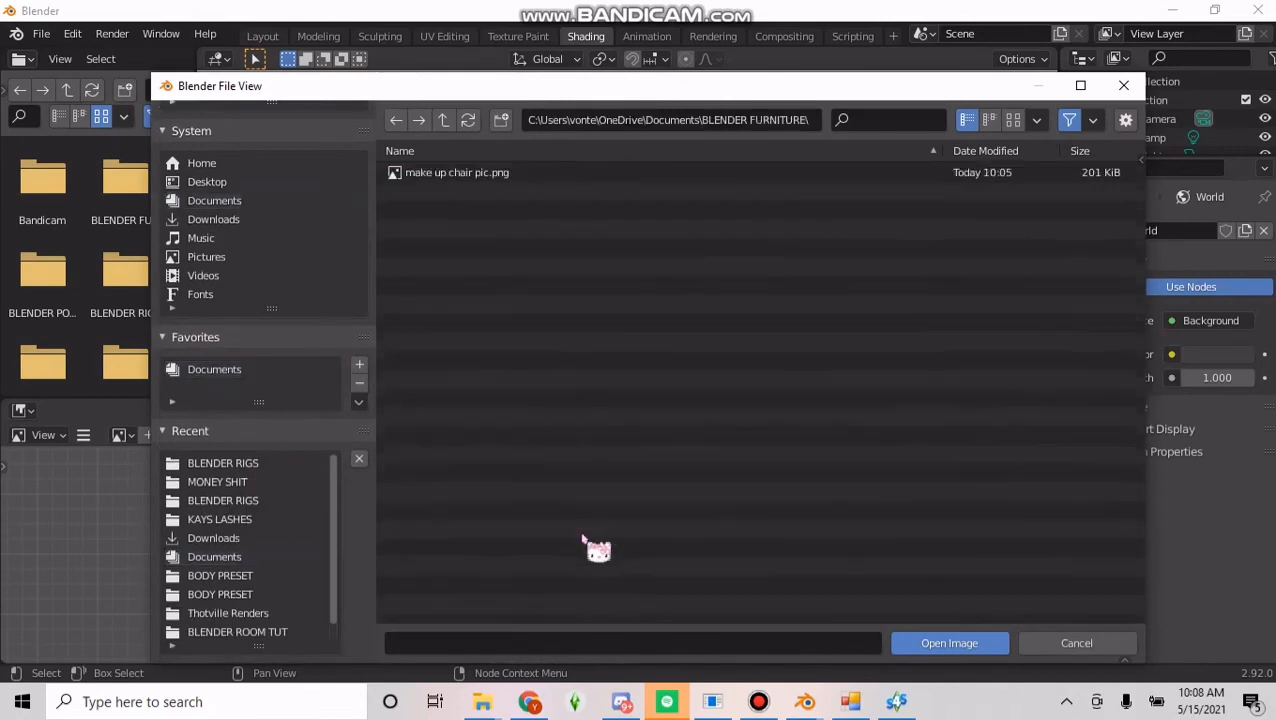
{"action": "double_click", "coordinate": [595, 174]}
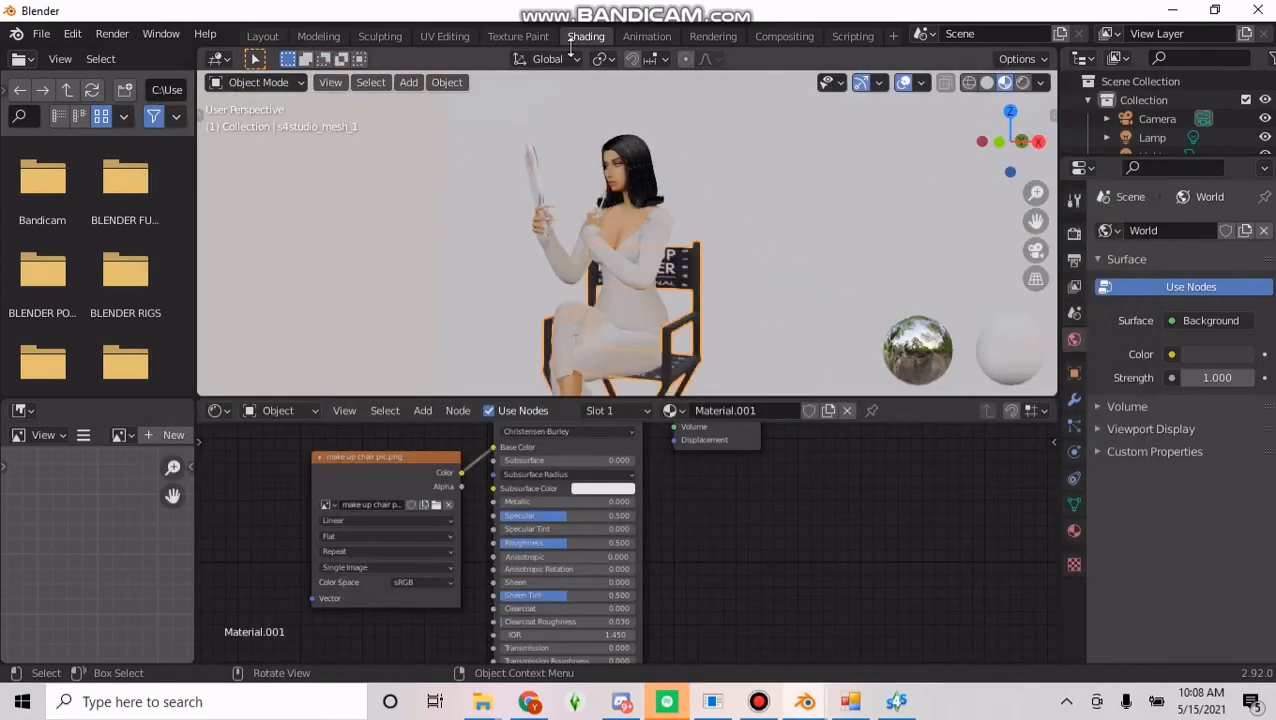
Return to the Layout workspace and examine the textured chair, the seated Sim and the backdrop up close and from afar.
{"action": "left_click", "coordinate": [262, 36]}
{"action": "mouse_move", "coordinate": [838, 411]}
{"action": "middle_mouse_down"}
{"action": "mouse_move", "coordinate": [910, 420]}
{"action": "mouse_move", "coordinate": [788, 398]}
{"action": "mouse_move", "coordinate": [911, 430]}
{"action": "mouse_move", "coordinate": [687, 398]}
{"action": "mouse_move", "coordinate": [914, 385]}
{"action": "mouse_move", "coordinate": [797, 404]}
{"action": "mouse_move", "coordinate": [896, 395]}
{"action": "mouse_move", "coordinate": [835, 400]}
{"action": "middle_mouse_up"}
{"action": "scroll", "coordinate": [788, 398], "scroll_direction": "up", "scroll_amount": 5}
{"action": "scroll", "coordinate": [755, 416], "scroll_direction": "down", "scroll_amount": 5}
{"action": "scroll", "coordinate": [878, 383], "scroll_direction": "up", "scroll_amount": 5}
{"action": "scroll", "coordinate": [800, 400], "scroll_direction": "down", "scroll_amount": 5}
{"action": "scroll", "coordinate": [792, 405], "scroll_direction": "up", "scroll_amount": 5}
{"action": "scroll", "coordinate": [778, 393], "scroll_direction": "up", "scroll_amount": 3}
{"action": "scroll", "coordinate": [896, 395], "scroll_direction": "down", "scroll_amount": 12}
{"action": "scroll", "coordinate": [896, 395], "scroll_direction": "up", "scroll_amount": 6}
{"action": "scroll", "coordinate": [896, 395], "scroll_direction": "down", "scroll_amount": 3}
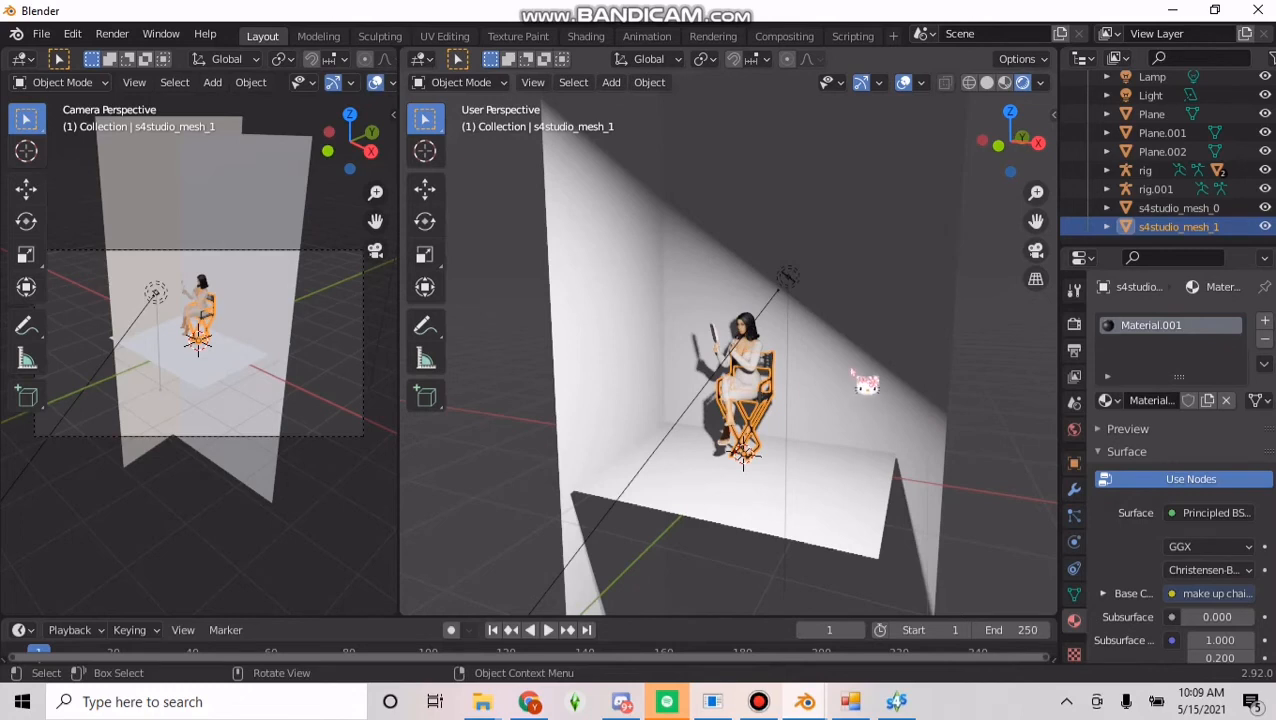
{"action": "left_click", "coordinate": [866, 384]}
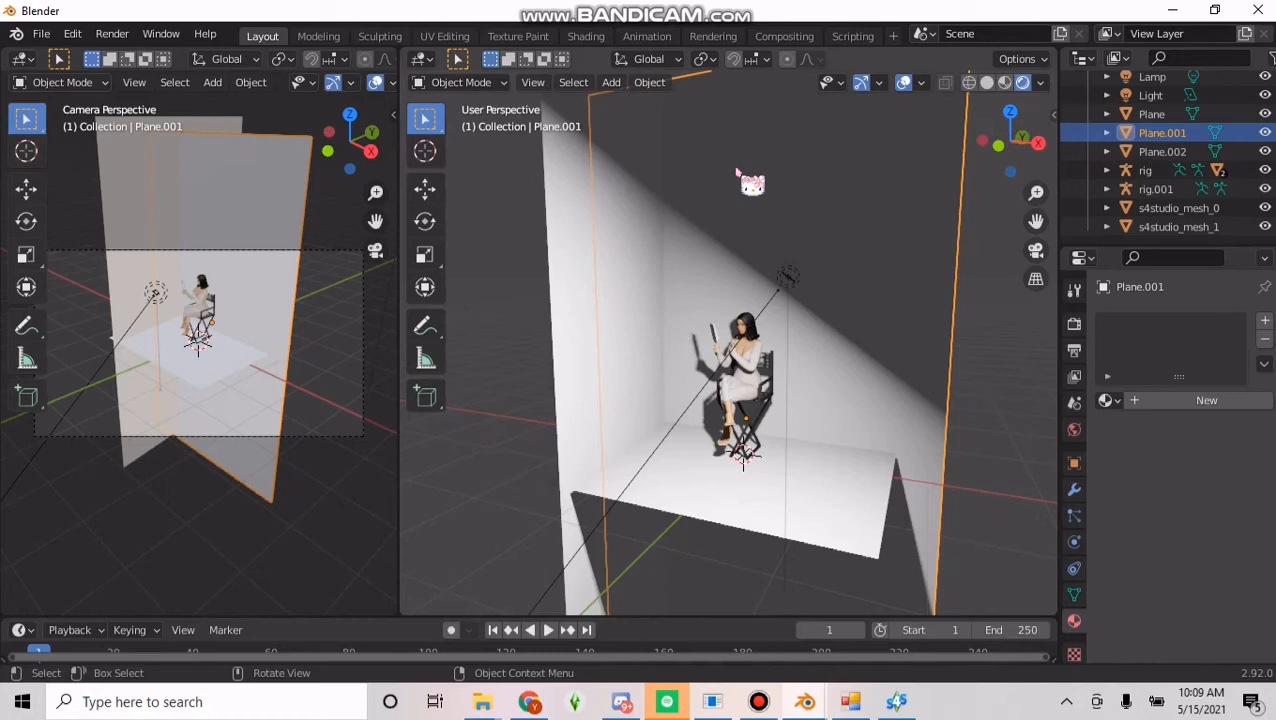
{"action": "scroll", "coordinate": [664, 296], "scroll_direction": "up", "scroll_amount": 5}
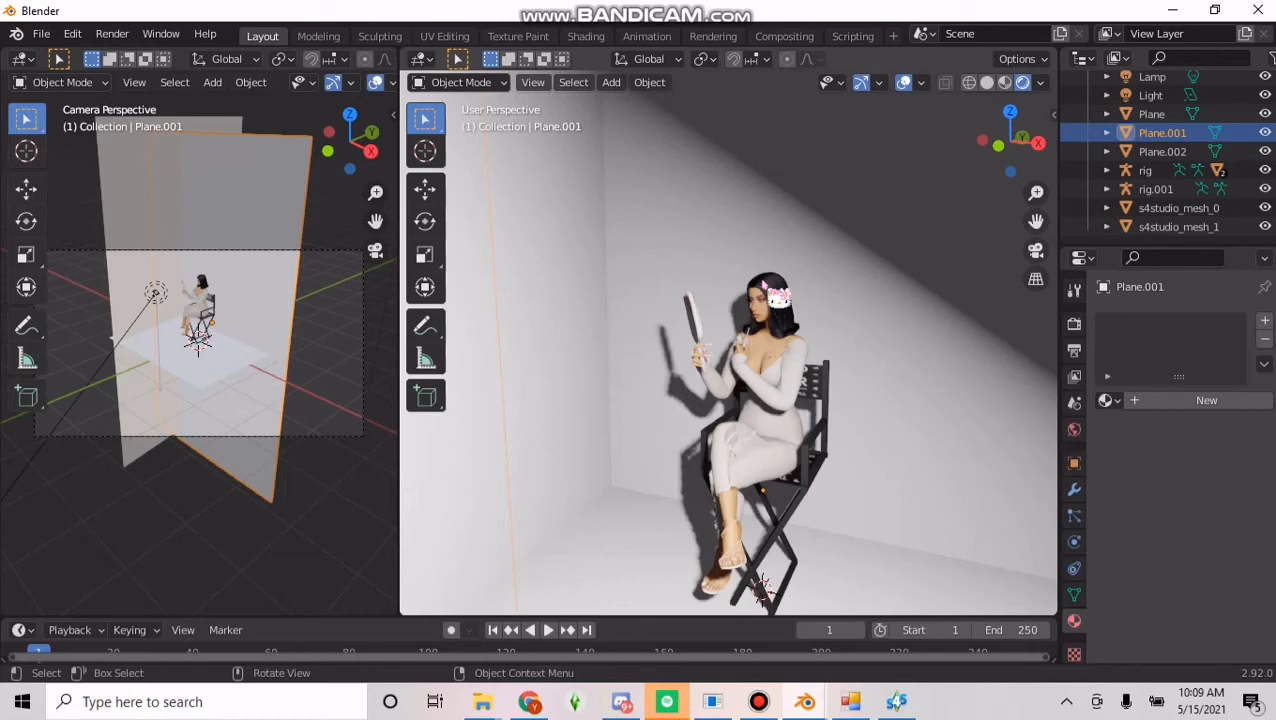
{"action": "scroll", "coordinate": [775, 298], "scroll_direction": "up", "scroll_amount": 3}
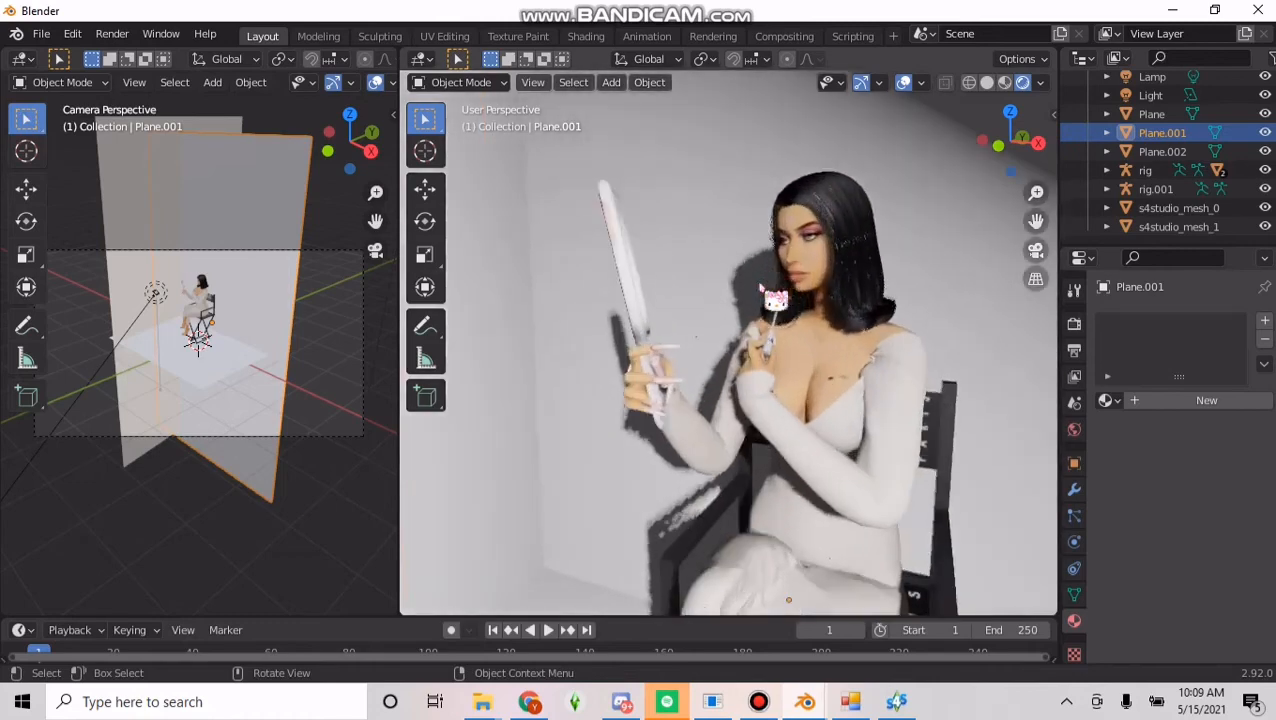
{"action": "scroll", "coordinate": [772, 301], "scroll_direction": "down", "scroll_amount": 2}
{"action": "scroll", "coordinate": [755, 196], "scroll_direction": "down", "scroll_amount": 10}
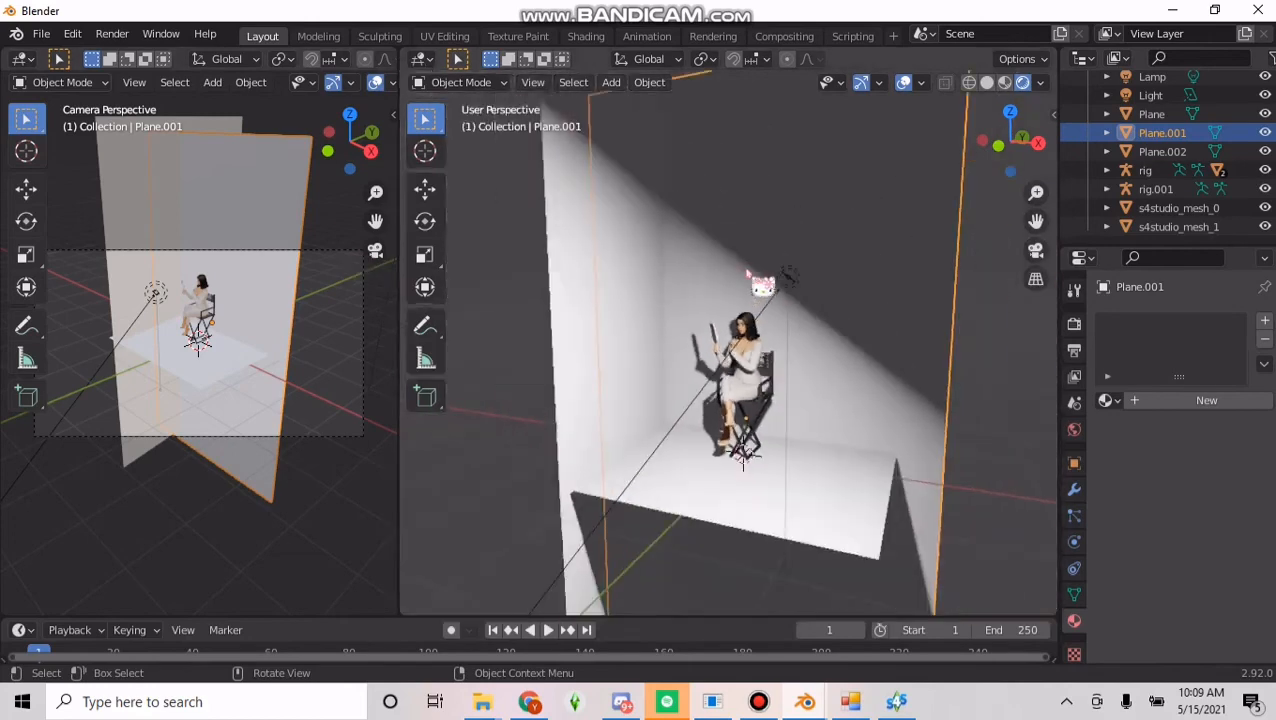
Select the camera and move it along X until it is roughly in line with the backdrop.
{"action": "left_click", "coordinate": [994, 211]}
{"action": "scroll", "coordinate": [952, 241], "scroll_direction": "down", "scroll_amount": 3}
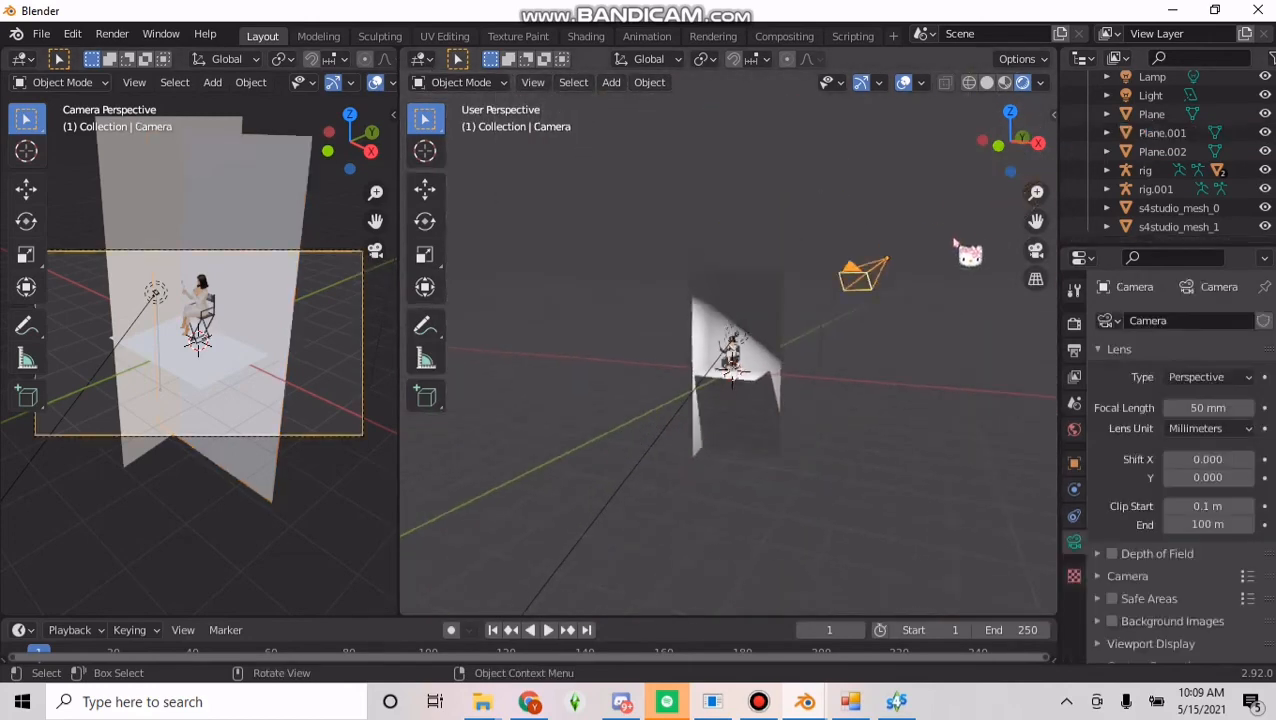
{"action": "scroll", "coordinate": [951, 241], "scroll_direction": "up", "scroll_amount": 2}
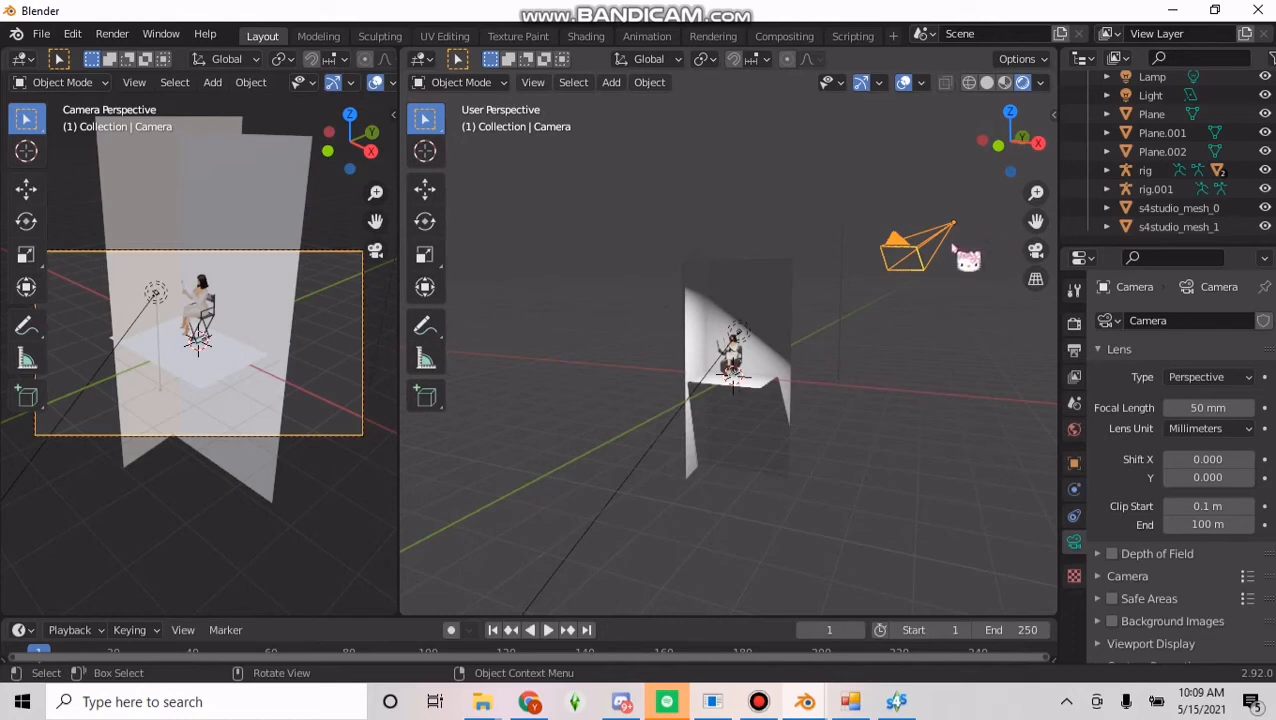
{"action": "left_click", "coordinate": [425, 188]}
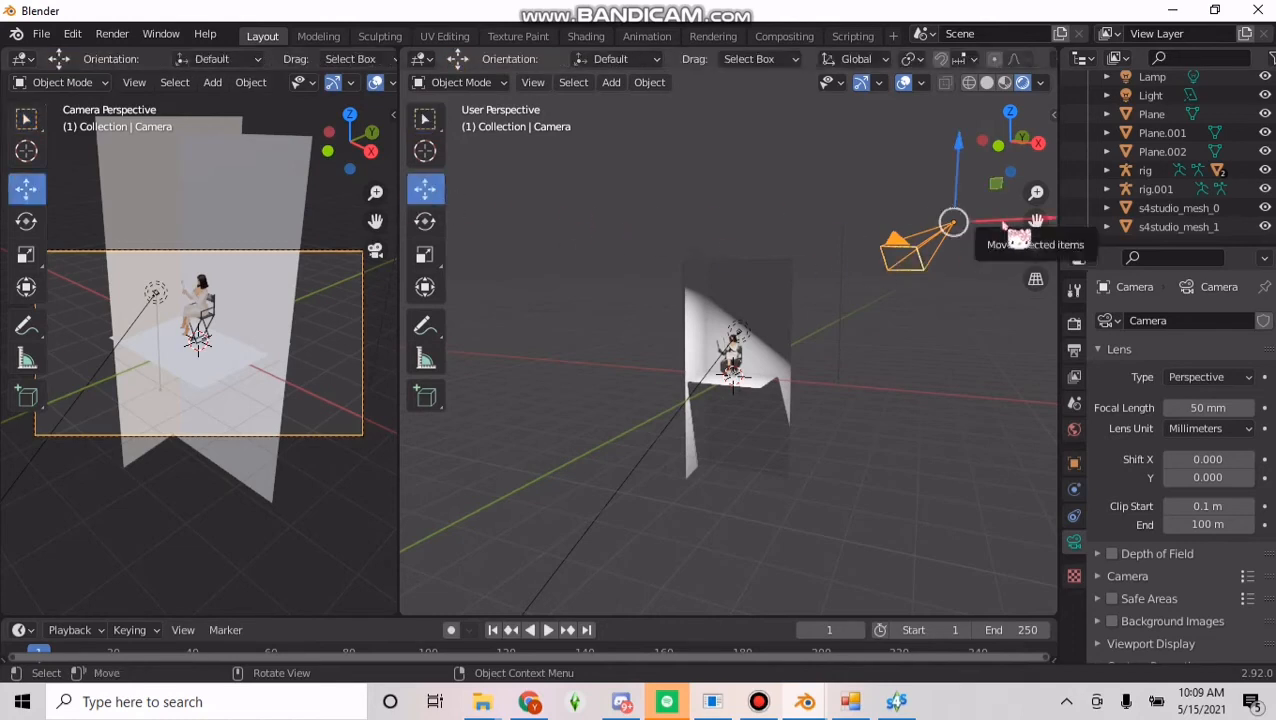
{"action": "left_click_drag", "start_coordinate": [1000, 238], "coordinate": [769, 239]}
{"action": "scroll", "coordinate": [769, 239], "scroll_direction": "up", "scroll_amount": 5}
{"action": "scroll", "coordinate": [769, 239], "scroll_direction": "down", "scroll_amount": 3}
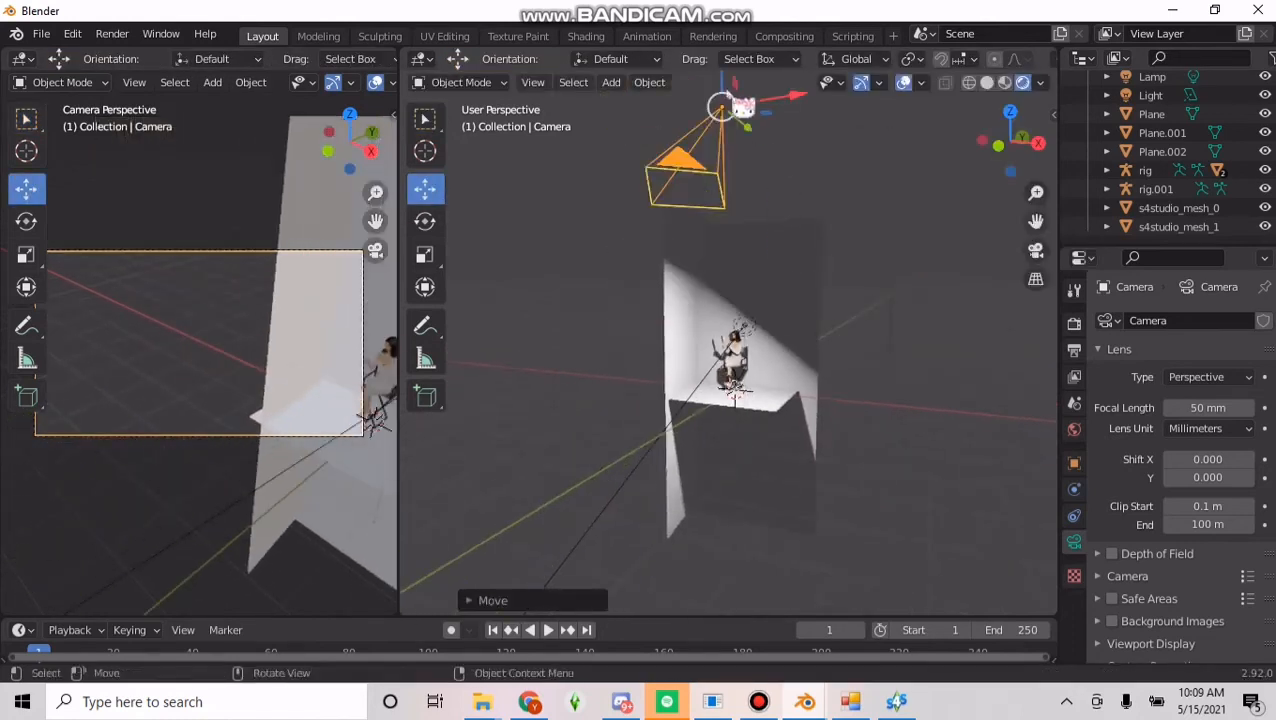
Lower the camera along Z to roughly the height of the seated Sim.
{"action": "middle_click_drag", "start_coordinate": [819, 177], "coordinate": [872, 310]}
{"action": "middle_click_drag", "start_coordinate": [871, 245], "coordinate": [872, 200]}
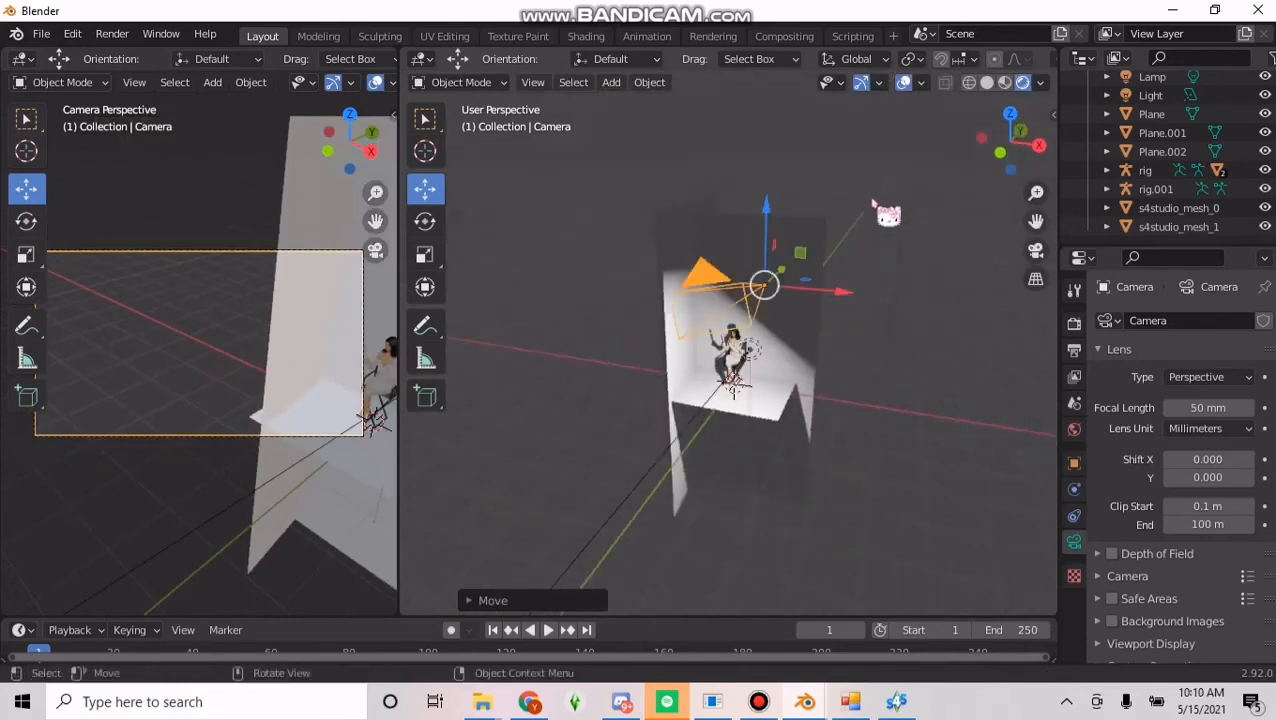
{"action": "left_click_drag", "start_coordinate": [772, 211], "coordinate": [778, 428]}
{"action": "scroll", "coordinate": [811, 414], "scroll_direction": "up", "scroll_amount": 2}
{"action": "middle_click_drag", "start_coordinate": [800, 441], "coordinate": [821, 384]}
Rotate the camera and move it along Y away from the backdrop, in front of the set.
{"action": "left_click", "coordinate": [426, 221]}
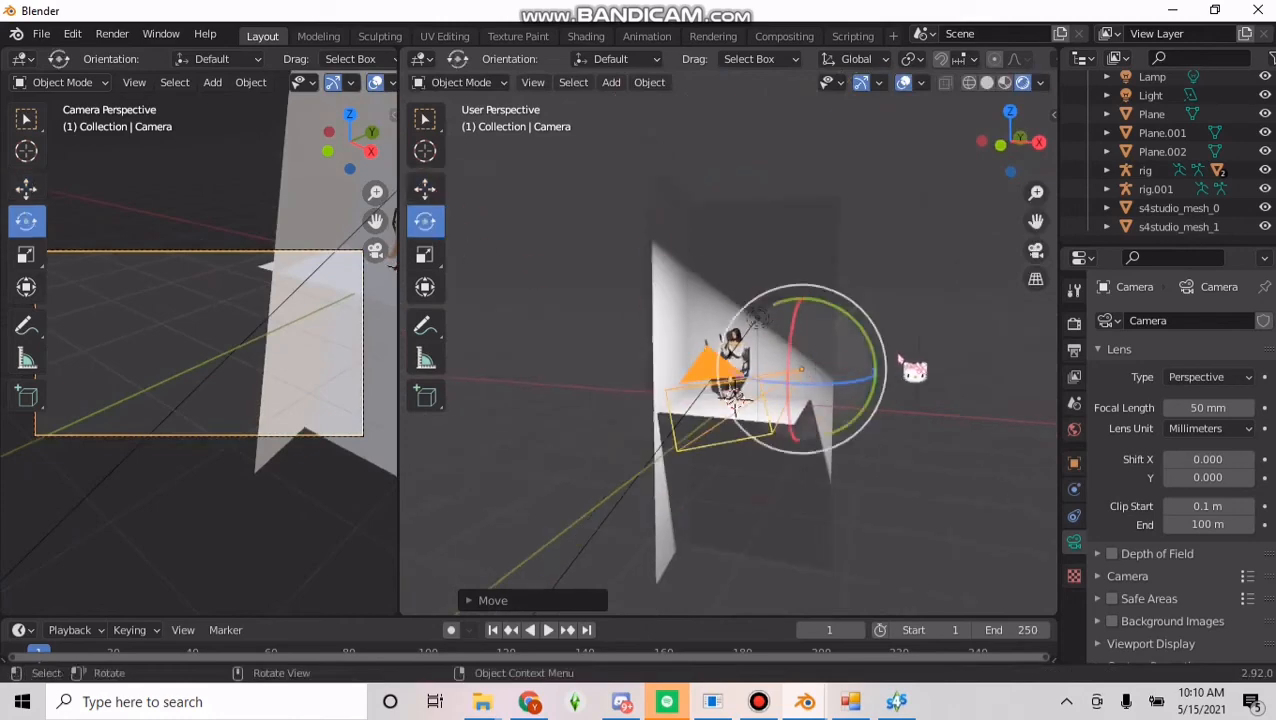
{"action": "left_click_drag", "start_coordinate": [872, 350], "coordinate": [799, 374]}
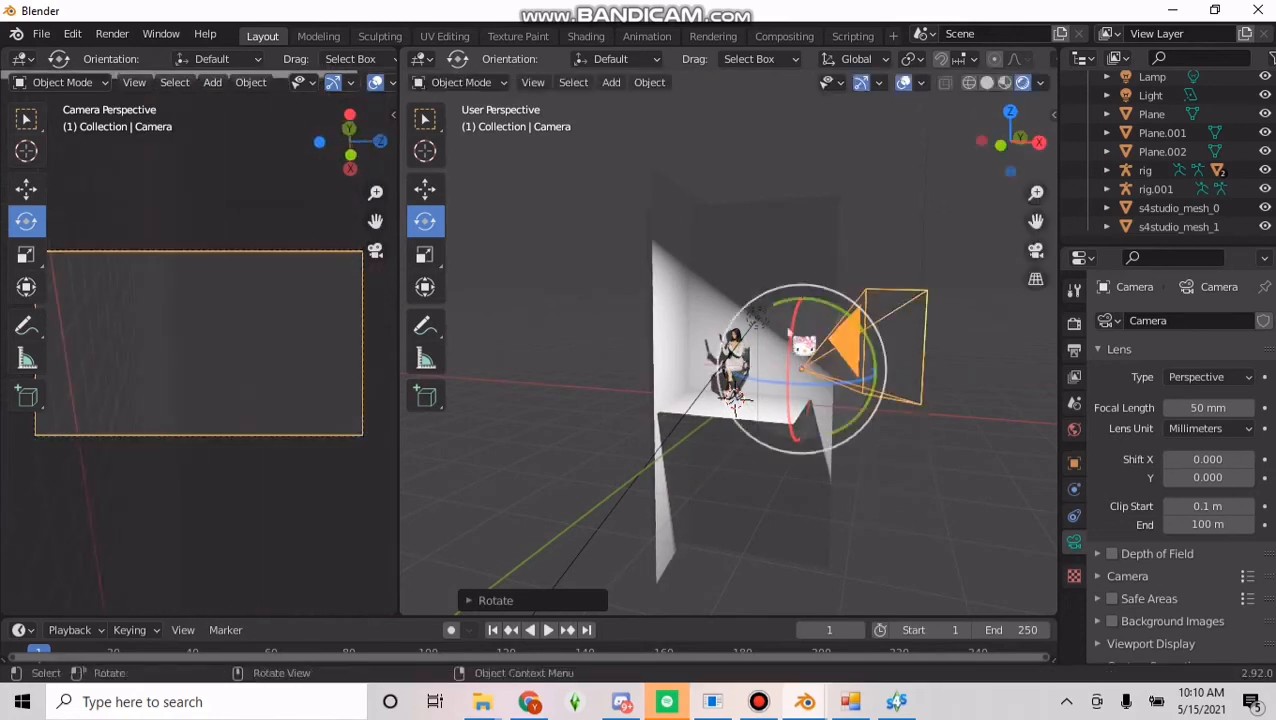
{"action": "left_click", "coordinate": [425, 188]}
{"action": "left_click_drag", "start_coordinate": [880, 378], "coordinate": [553, 358]}
{"action": "middle_click_drag", "start_coordinate": [826, 390], "coordinate": [862, 400]}
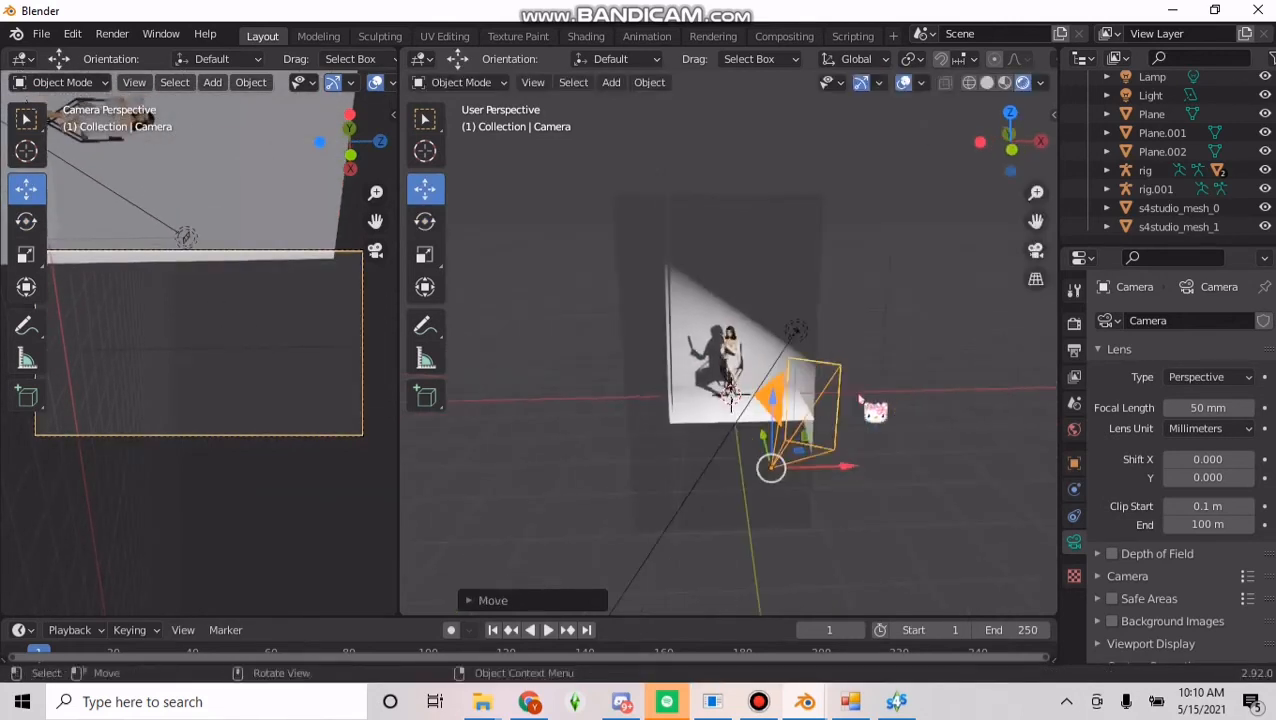
Rotate the camera to aim at the seated Sim and slightly widen the camera viewport.
{"action": "left_click", "coordinate": [425, 221]}
{"action": "mouse_move", "coordinate": [829, 521]}
{"action": "left_mouse_down"}
{"action": "mouse_move", "coordinate": [818, 503]}
{"action": "mouse_move", "coordinate": [857, 490]}
{"action": "mouse_move", "coordinate": [829, 504]}
{"action": "left_mouse_up"}
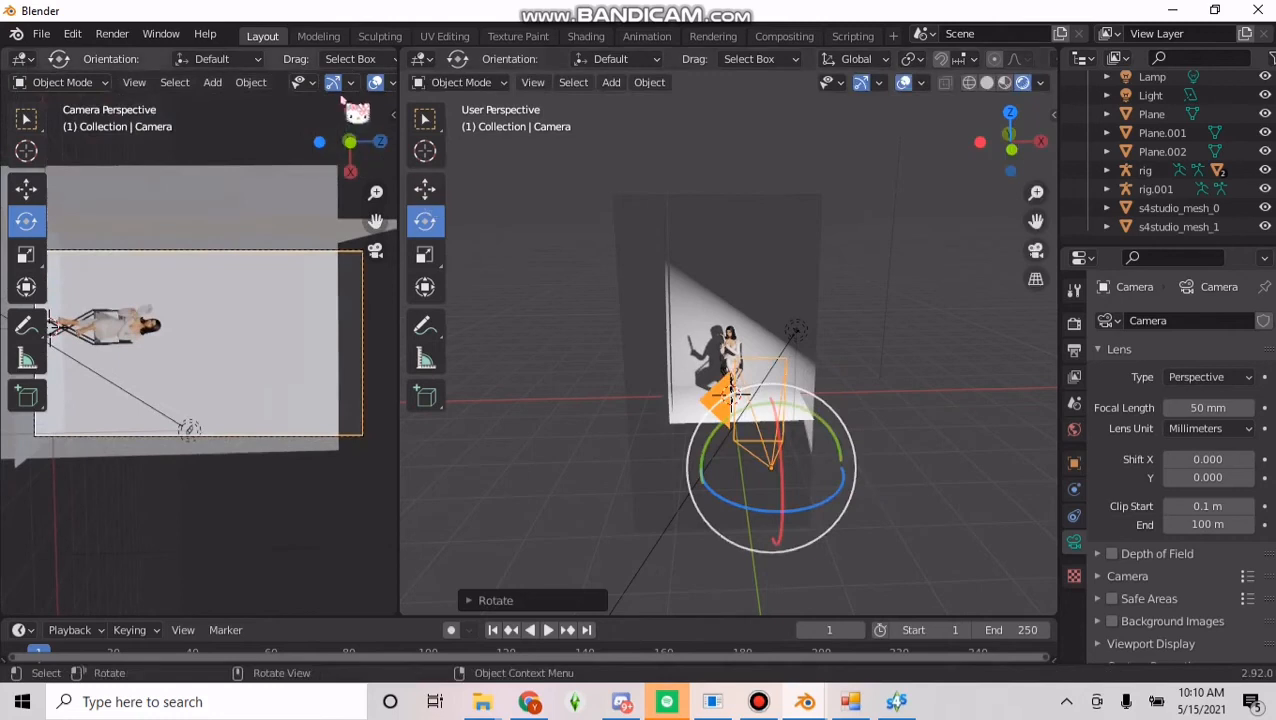
{"action": "left_click", "coordinate": [391, 84]}
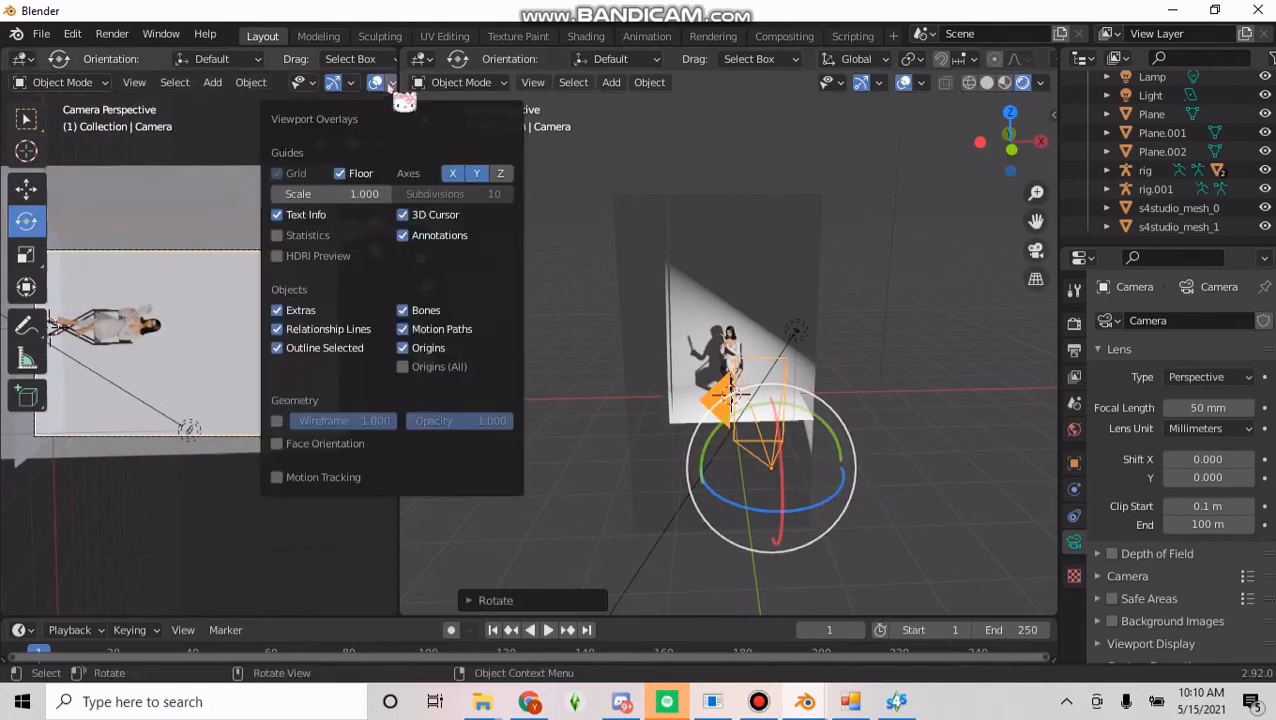
{"action": "left_click", "coordinate": [390, 85]}
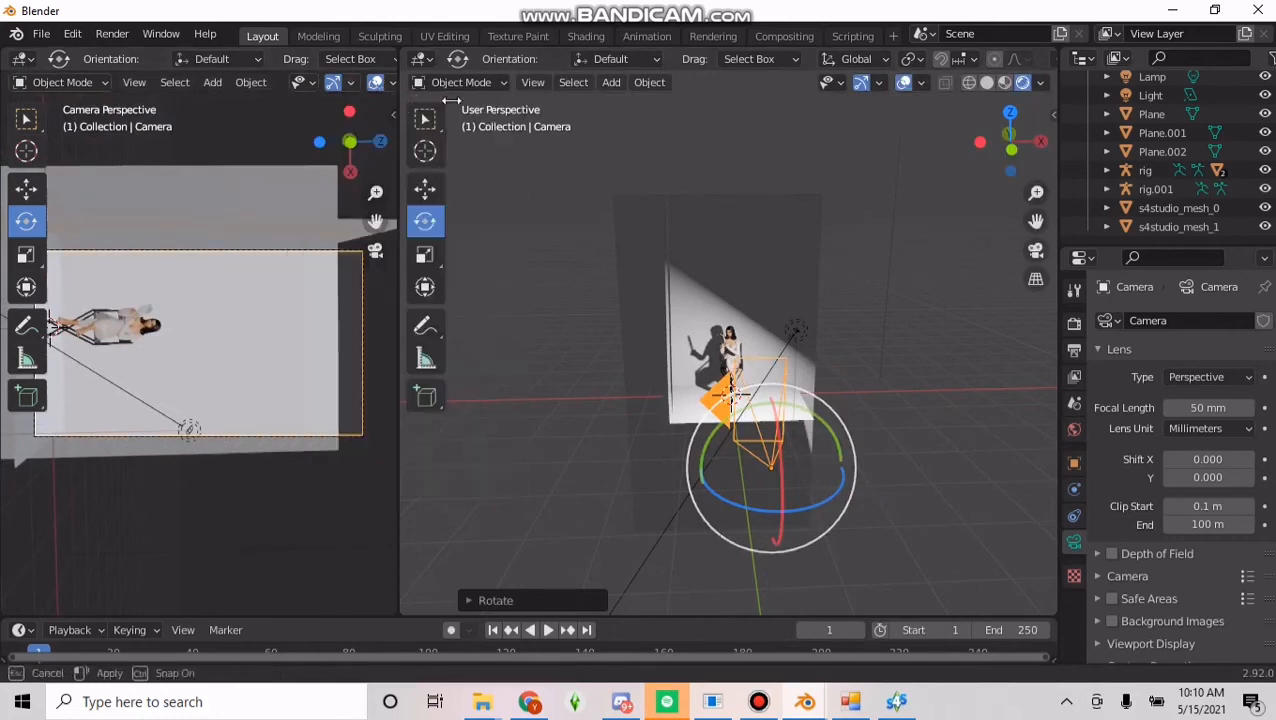
{"action": "mouse_move", "coordinate": [401, 104]}
{"action": "left_mouse_down"}
{"action": "mouse_move", "coordinate": [497, 102]}
{"action": "mouse_move", "coordinate": [414, 98]}
{"action": "left_mouse_up"}
{"action": "left_click", "coordinate": [492, 82]}
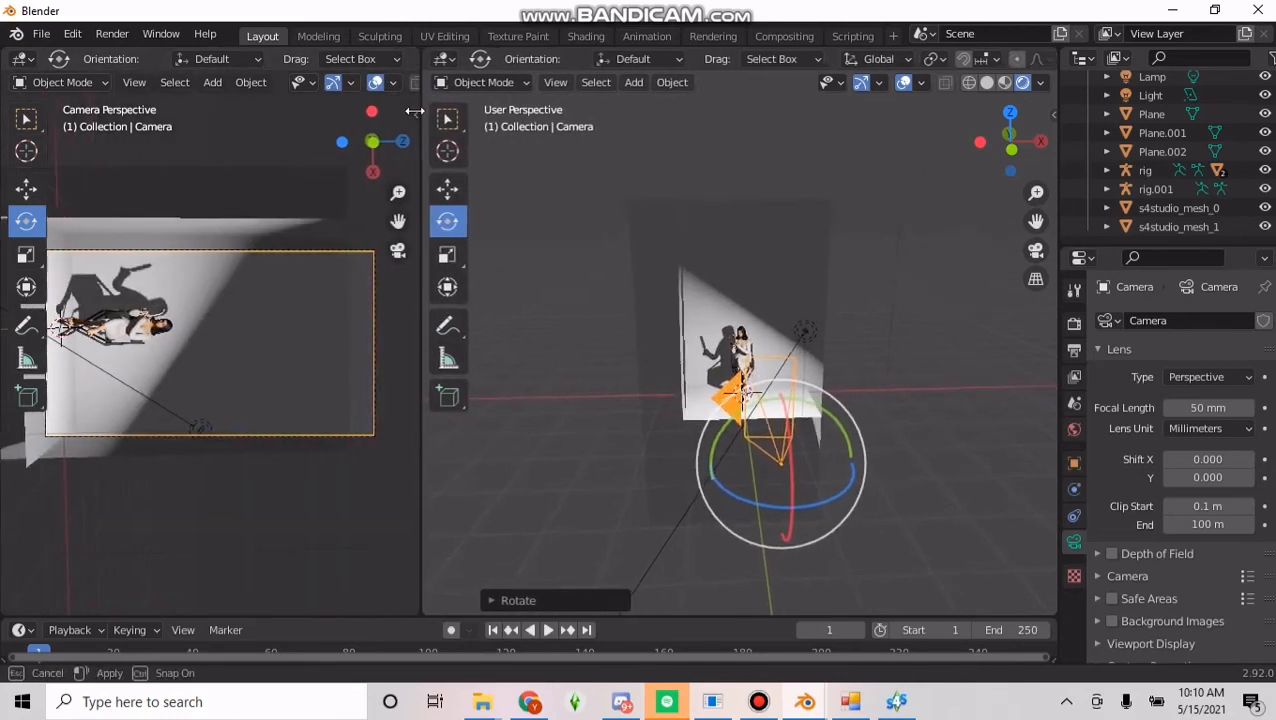
Move the camera closer to the seated Sim, then lower it along Z to reframe her.
{"action": "left_click", "coordinate": [440, 188]}
{"action": "left_click_drag", "start_coordinate": [769, 433], "coordinate": [765, 365]}
{"action": "scroll", "coordinate": [765, 365], "scroll_direction": "up", "scroll_amount": 6}
{"action": "scroll", "coordinate": [765, 364], "scroll_direction": "down", "scroll_amount": 3}
{"action": "scroll", "coordinate": [740, 425], "scroll_direction": "down", "scroll_amount": 3}
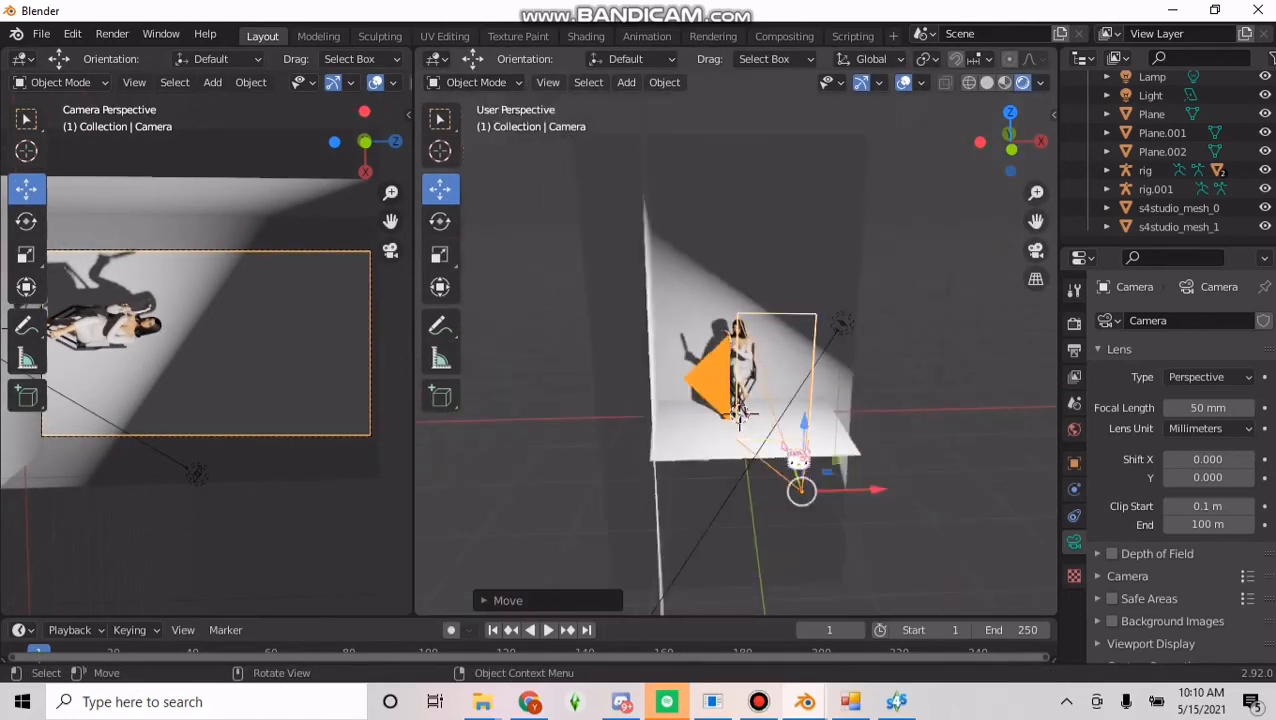
{"action": "left_click_drag", "start_coordinate": [806, 486], "coordinate": [768, 345]}
{"action": "scroll", "coordinate": [812, 354], "scroll_direction": "up", "scroll_amount": 4}
{"action": "scroll", "coordinate": [743, 487], "scroll_direction": "down", "scroll_amount": 4}
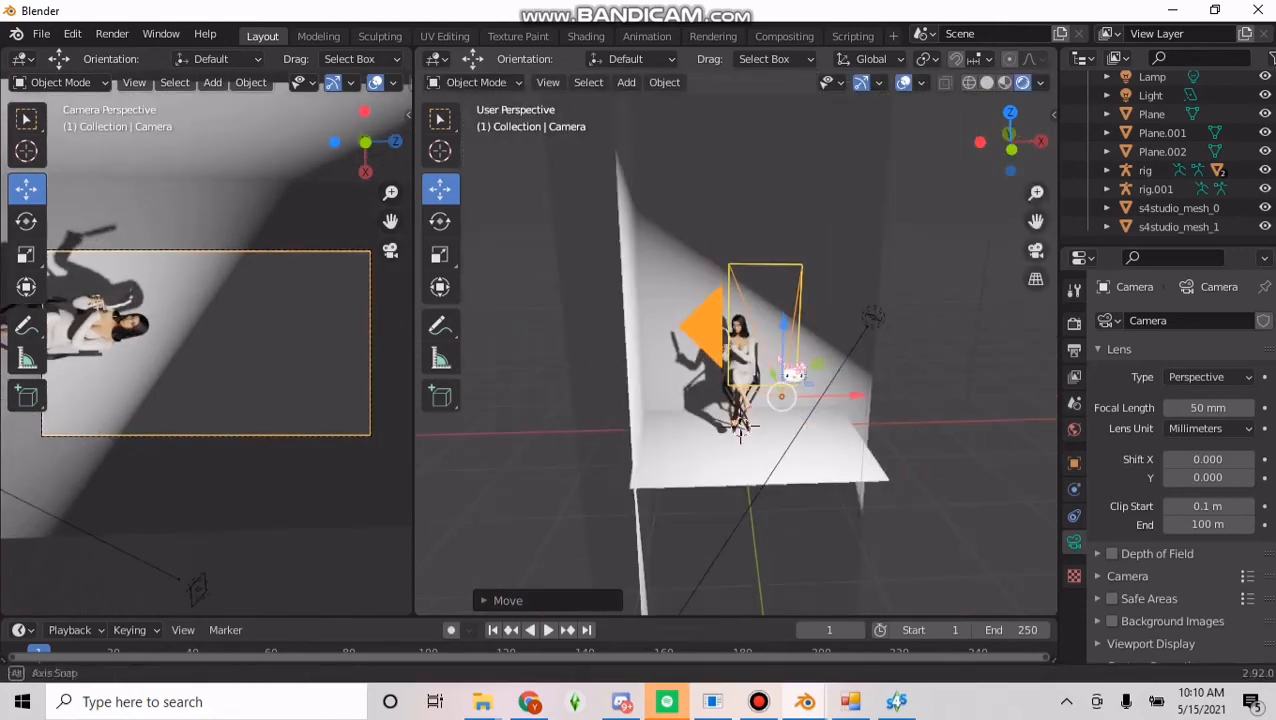
{"action": "middle_click_drag", "start_coordinate": [743, 487], "coordinate": [744, 428]}
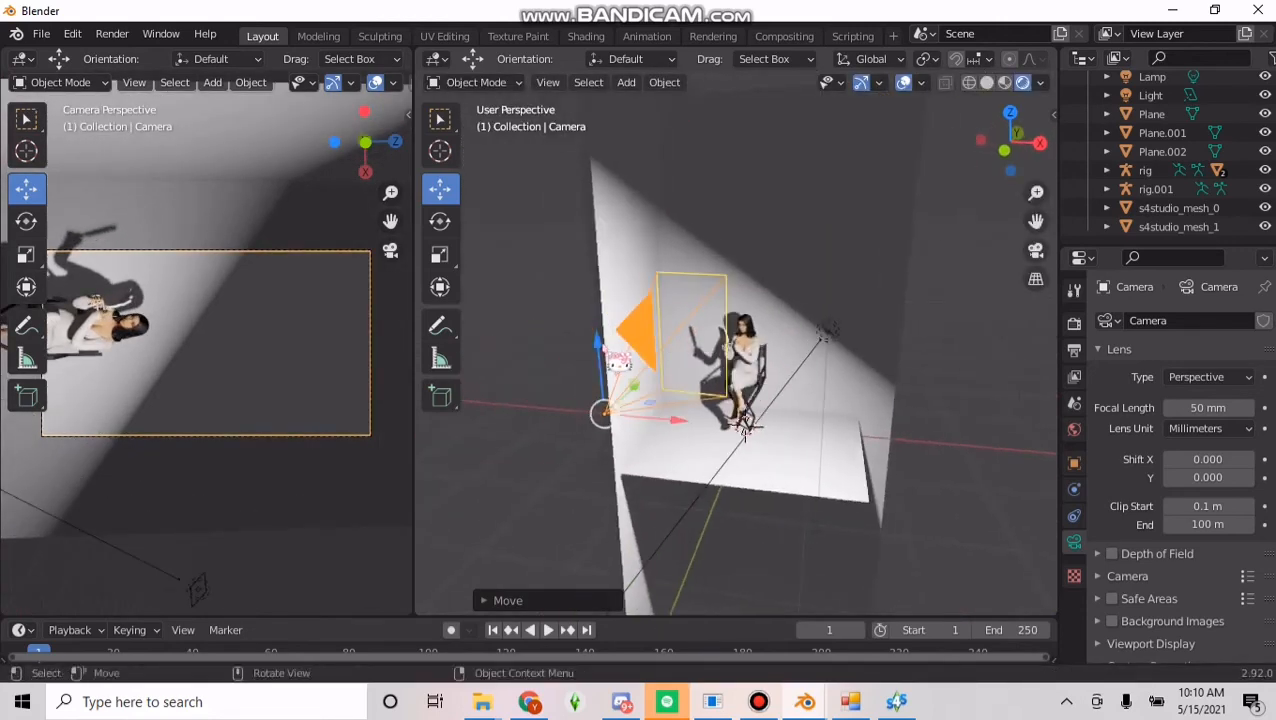
{"action": "left_click_drag", "start_coordinate": [593, 372], "coordinate": [585, 425]}
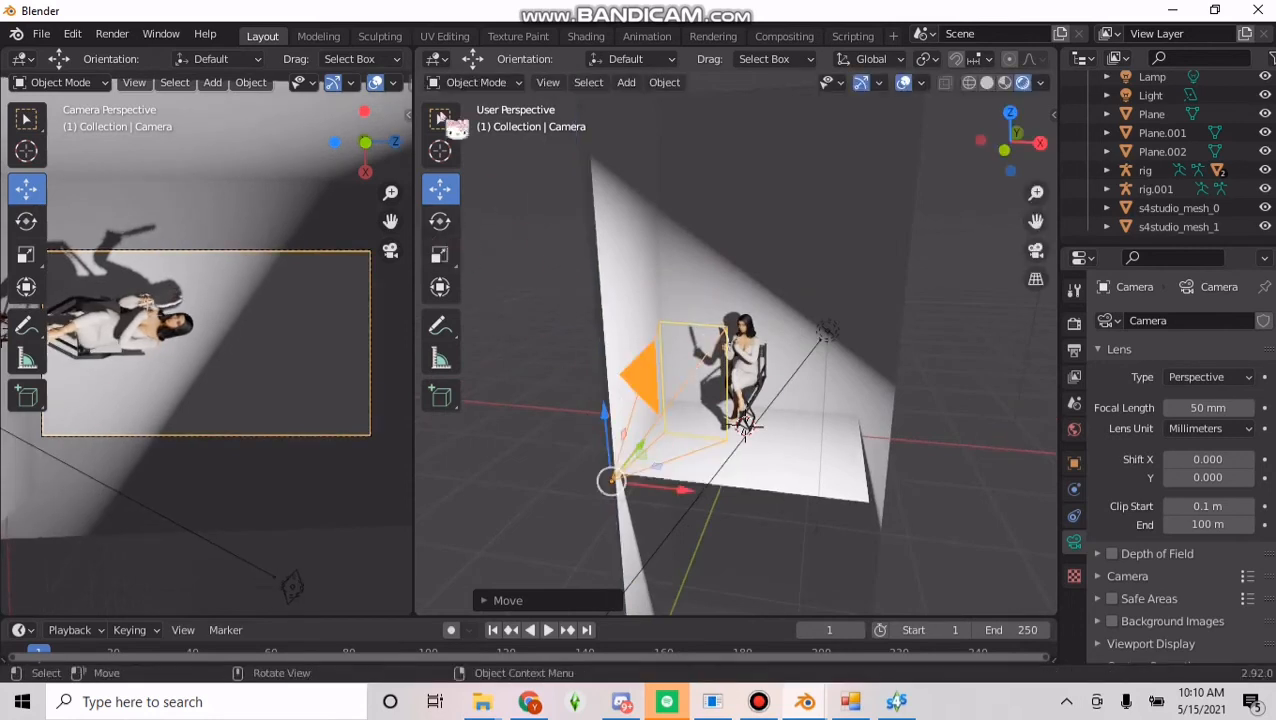
Render the still image from the current camera and view the whole frame of the seated Sim.
{"action": "left_click", "coordinate": [133, 36]}
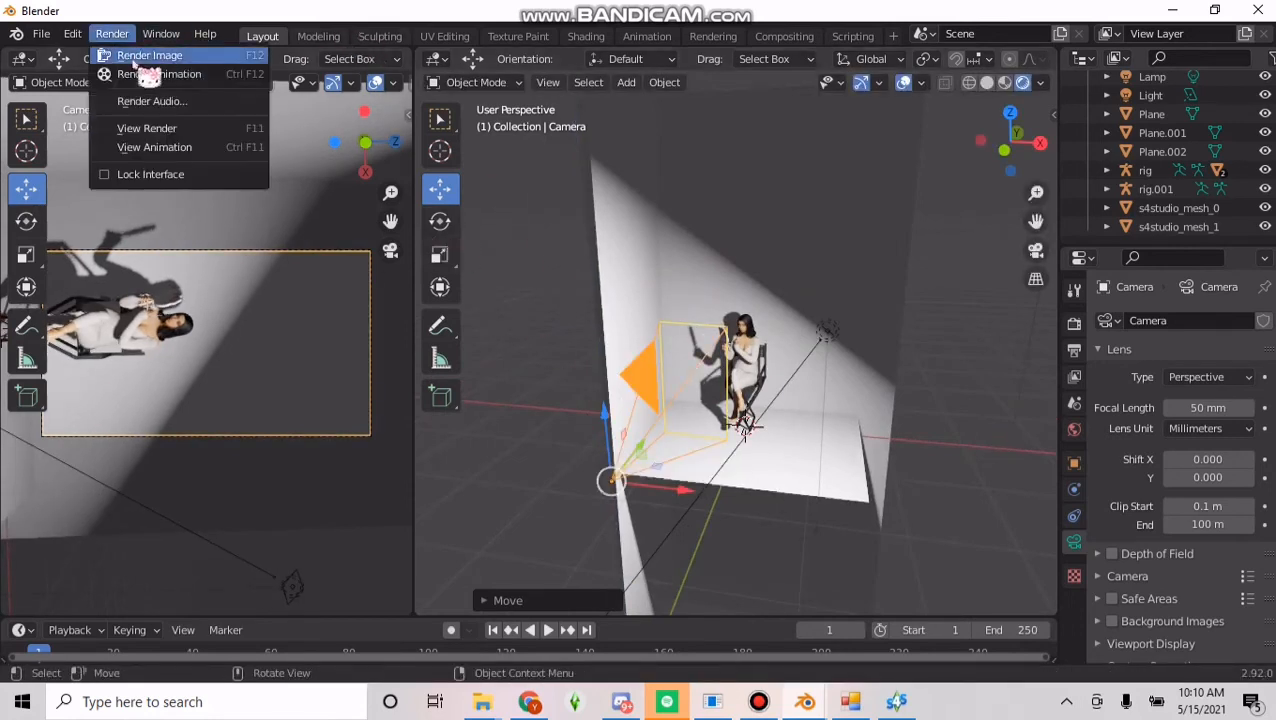
{"action": "left_click", "coordinate": [140, 56]}
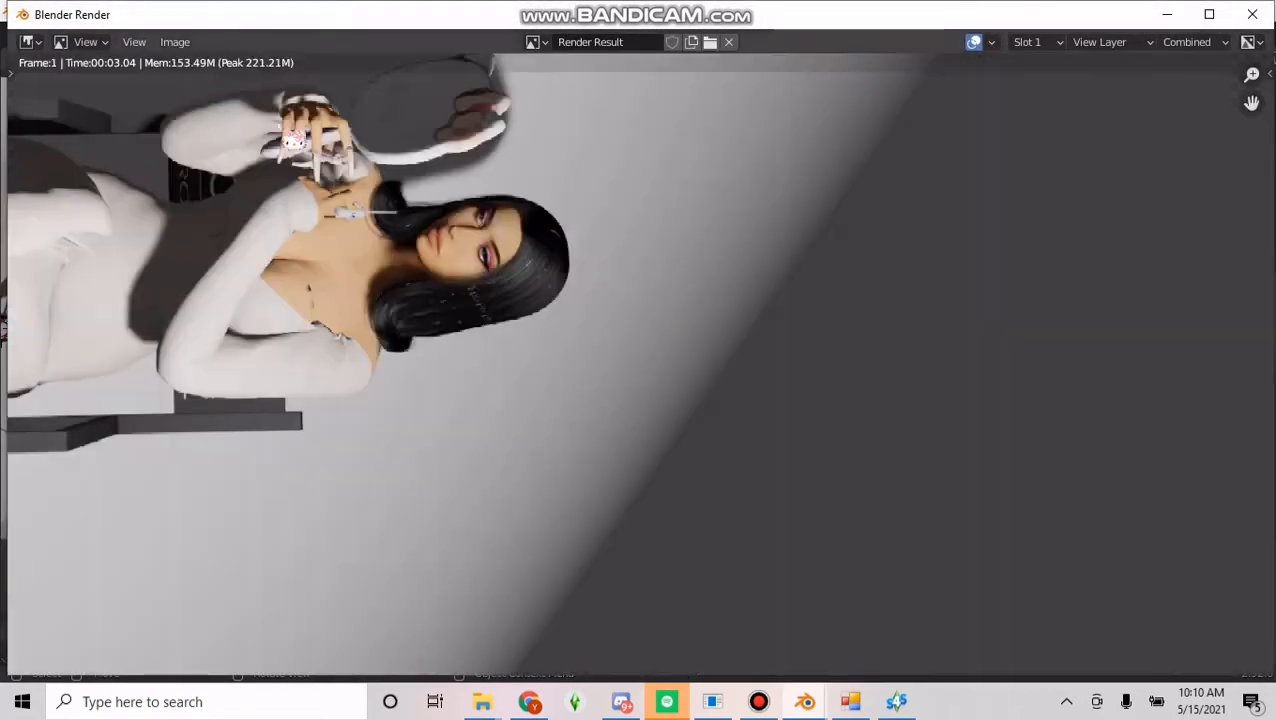
{"action": "scroll", "coordinate": [490, 208], "scroll_direction": "down", "scroll_amount": 2}
{"action": "scroll", "coordinate": [490, 208], "scroll_direction": "up", "scroll_amount": 1}
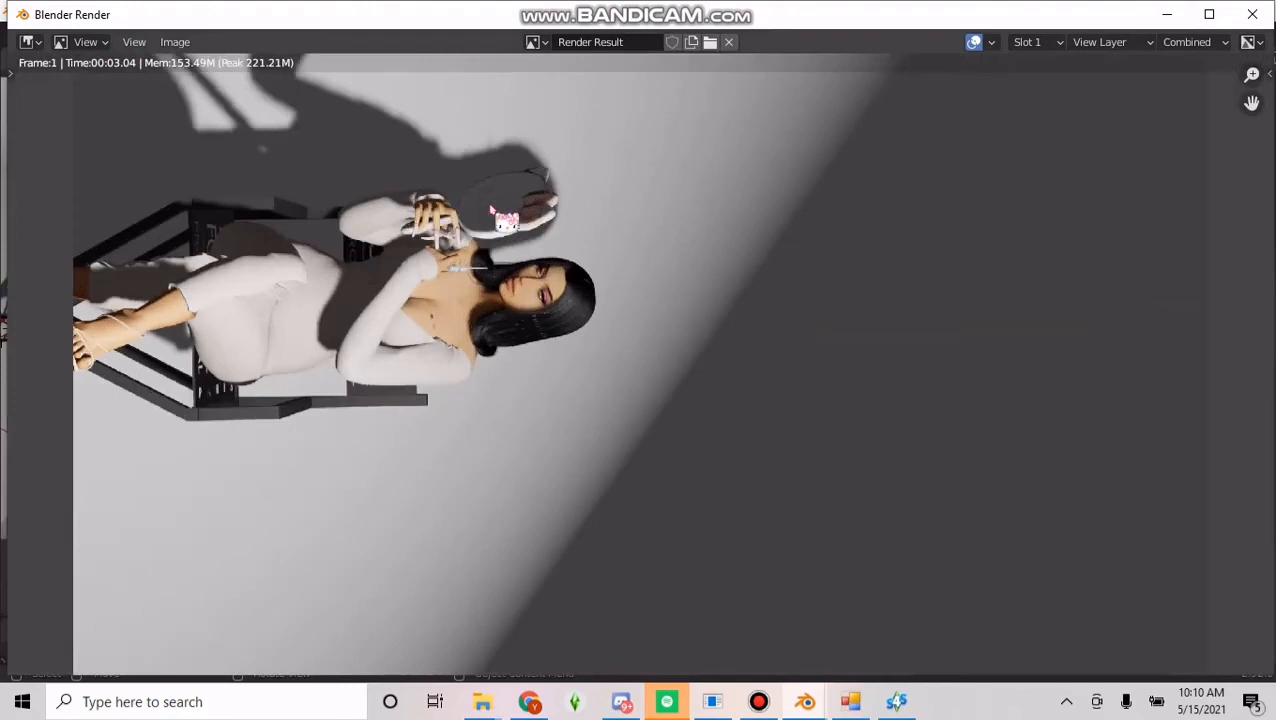
{"action": "scroll", "coordinate": [502, 196], "scroll_direction": "down", "scroll_amount": 1}
{"action": "scroll", "coordinate": [502, 196], "scroll_direction": "down", "scroll_amount": 2}
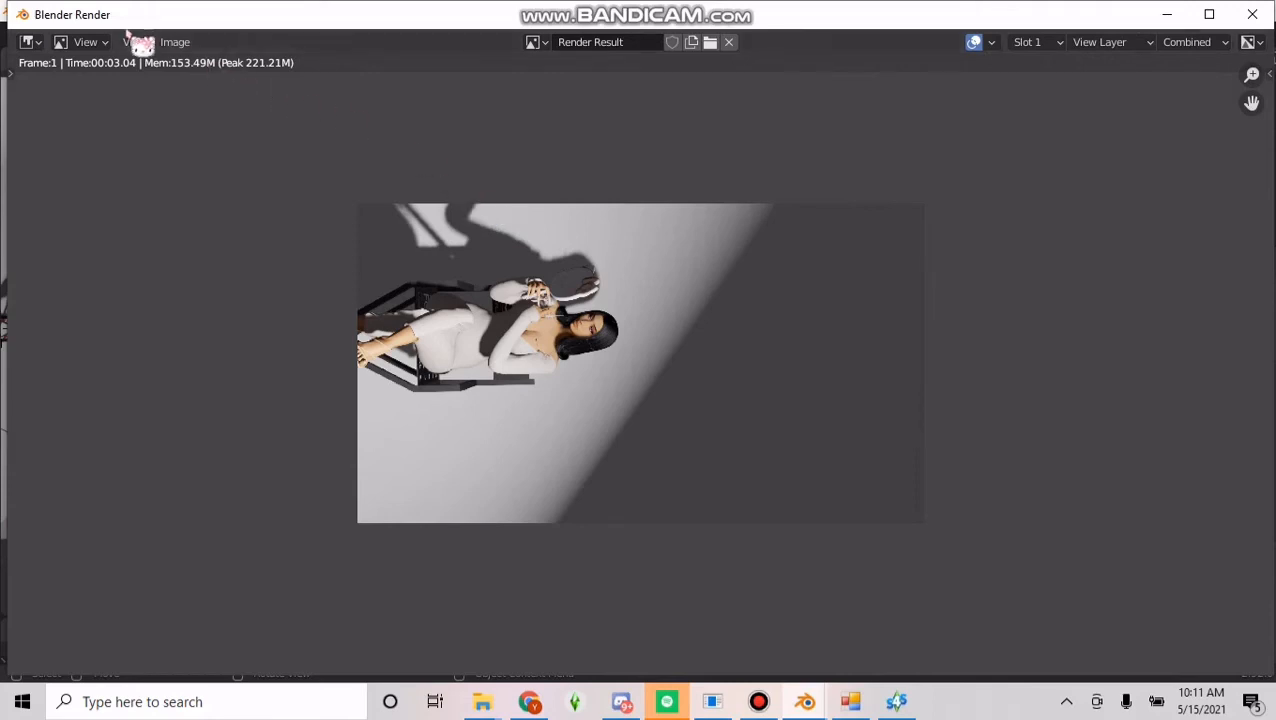
Start saving the render as a new image file and go to the Thotville Renders folder.
{"action": "left_click", "coordinate": [182, 45]}
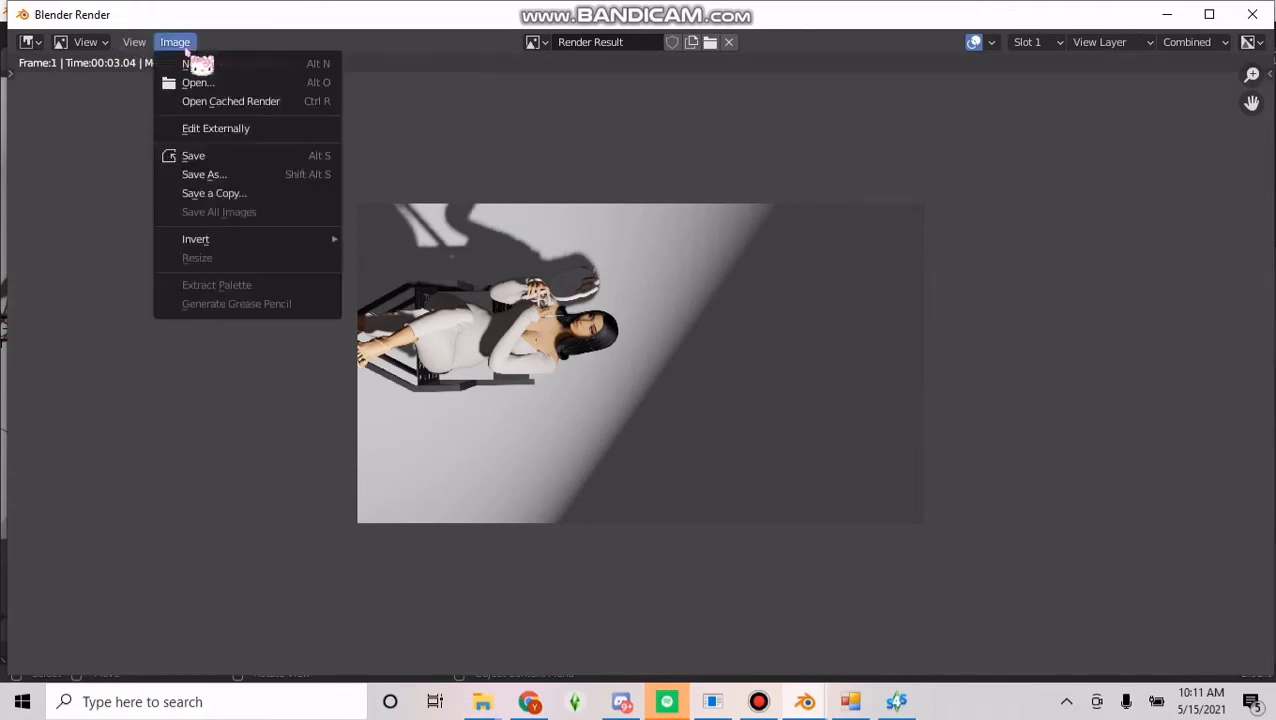
{"action": "left_click", "coordinate": [276, 175]}
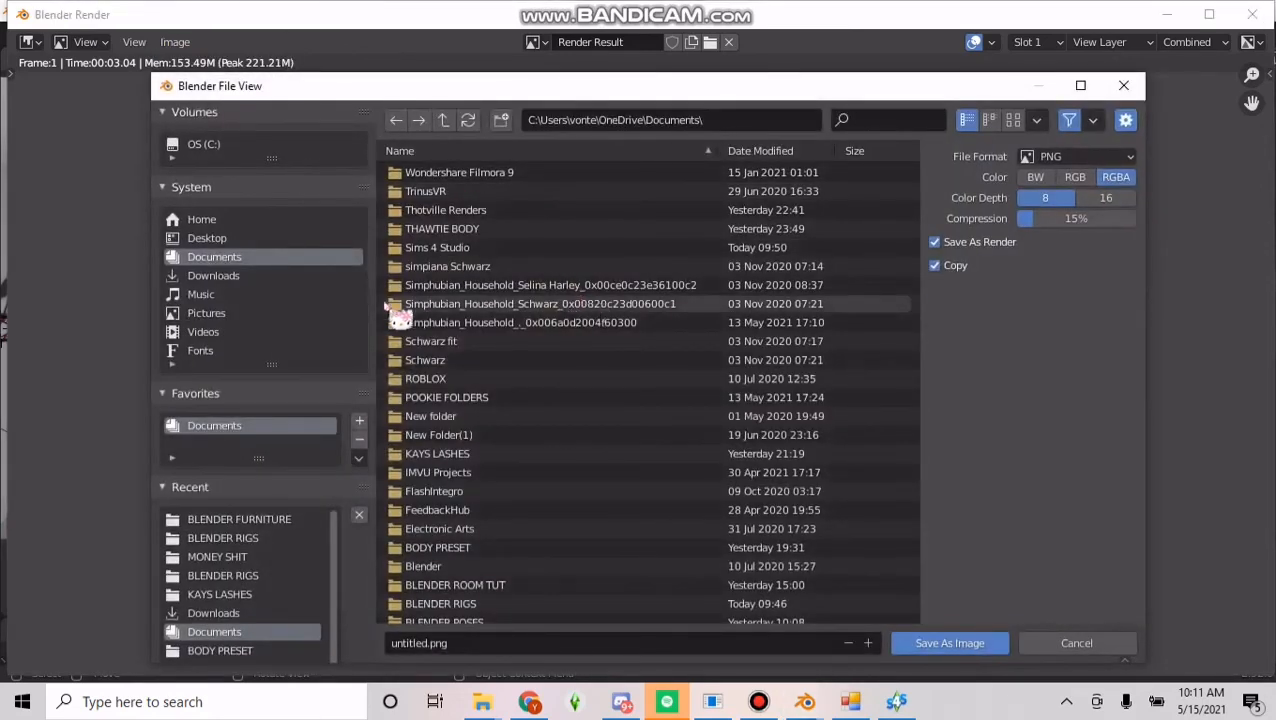
{"action": "scroll", "coordinate": [525, 295], "scroll_direction": "down", "scroll_amount": 3}
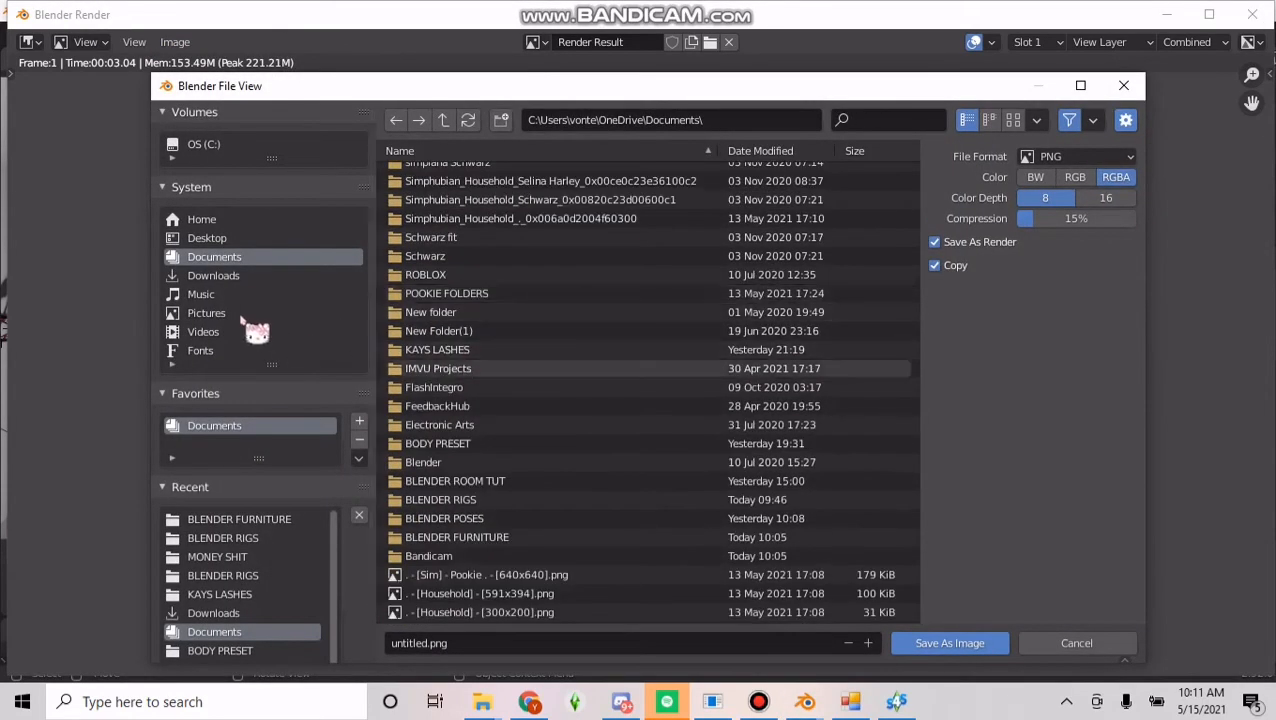
{"action": "scroll", "coordinate": [283, 405], "scroll_direction": "down", "scroll_amount": 2}
{"action": "scroll", "coordinate": [289, 494], "scroll_direction": "down", "scroll_amount": 2}
{"action": "scroll", "coordinate": [288, 500], "scroll_direction": "up", "scroll_amount": 2}
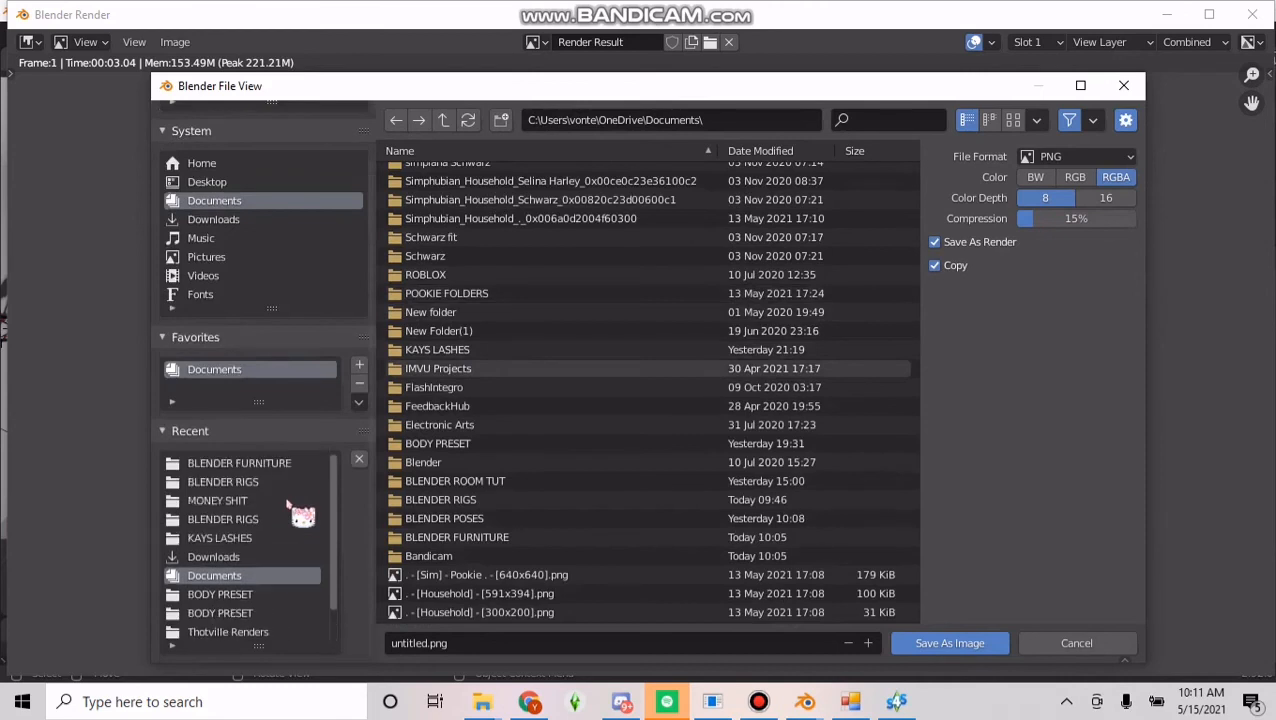
{"action": "scroll", "coordinate": [288, 500], "scroll_direction": "down", "scroll_amount": 2}
{"action": "left_click", "coordinate": [275, 594]}
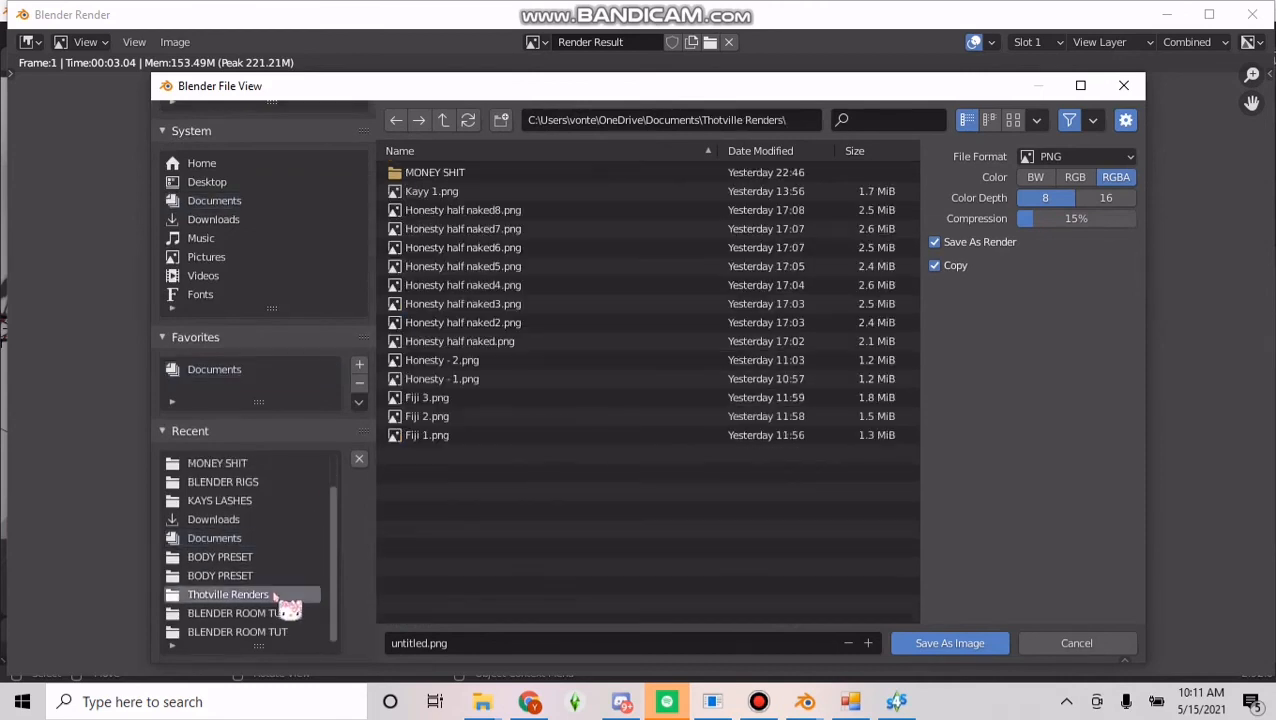
Name the image HONESTY MAKE UP, save it as a PNG and close the render window.
{"action": "left_click", "coordinate": [425, 645]}
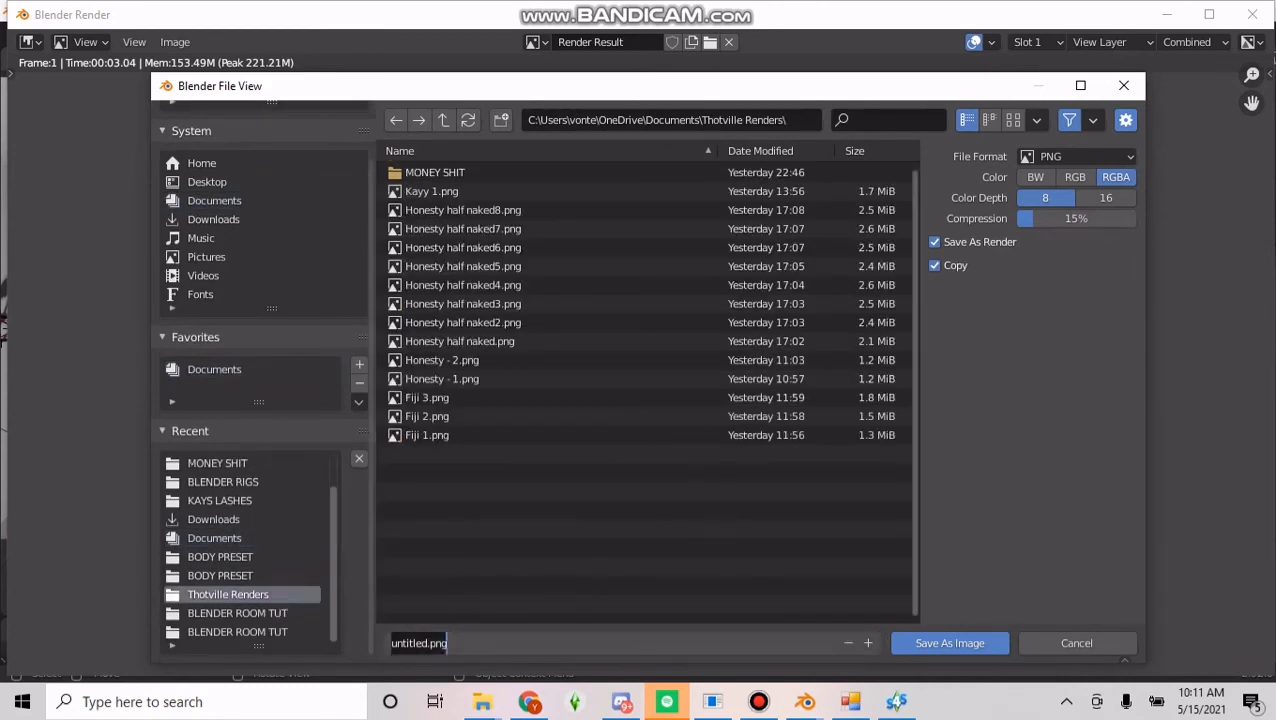
{"action": "type", "text": "HONESTY MAKE UP"}
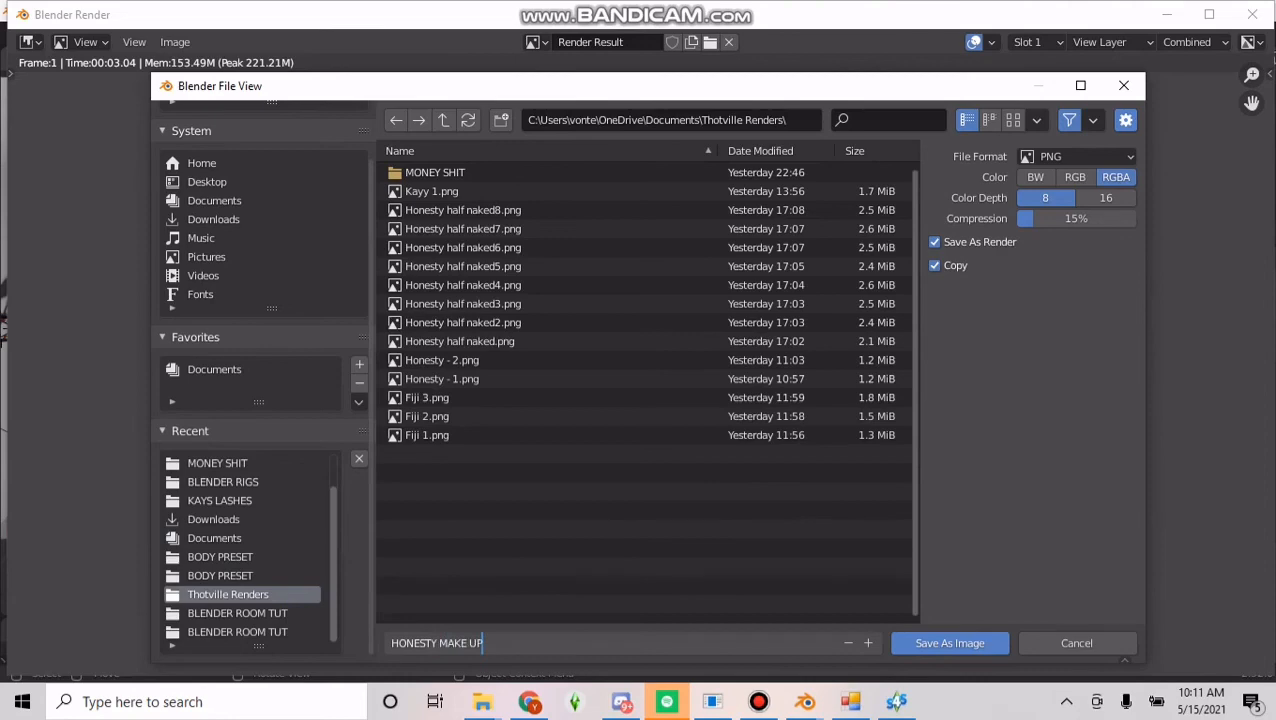
{"action": "key", "text": "Return"}
{"action": "left_click", "coordinate": [960, 643]}
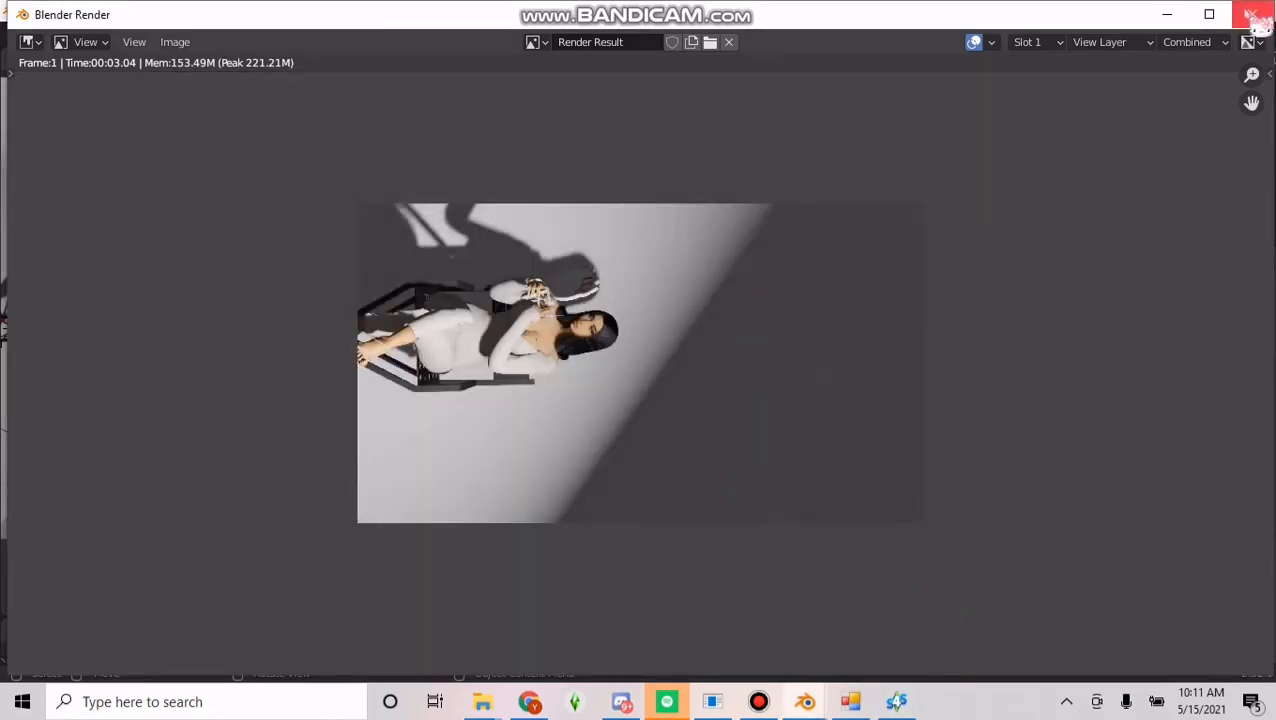
{"action": "left_click", "coordinate": [1250, 15]}
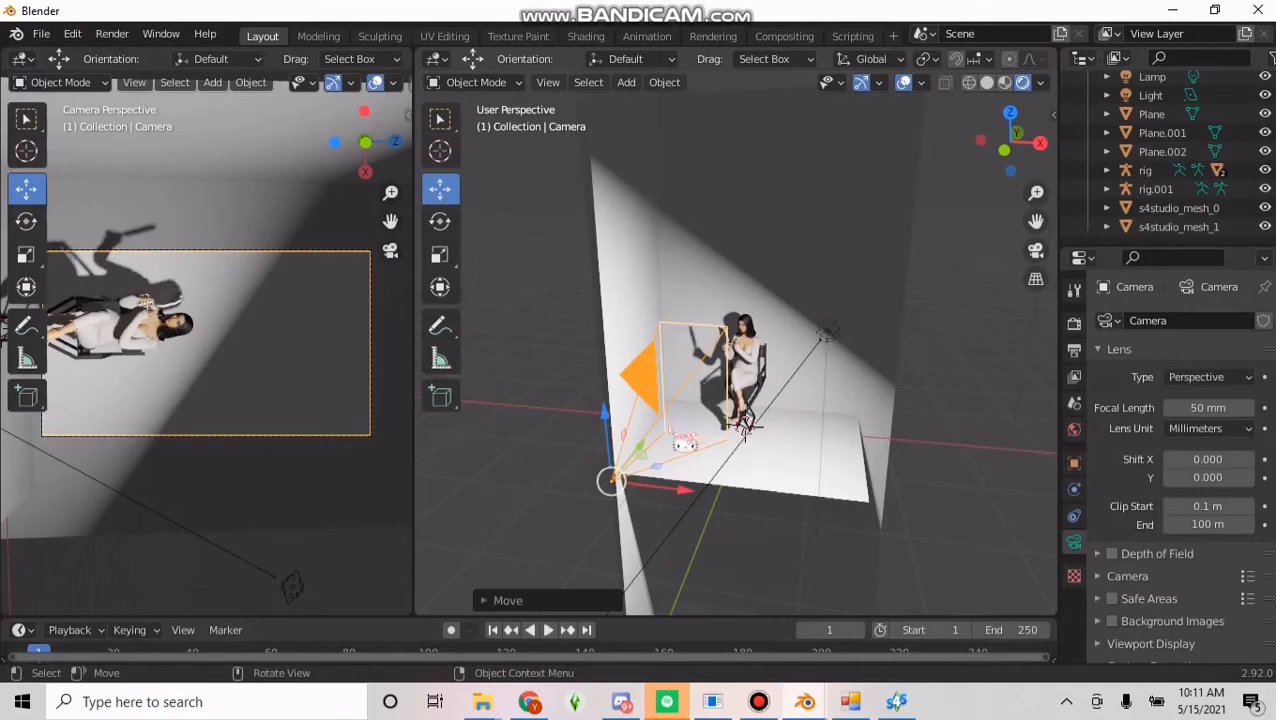
{"action": "key", "text": "g"}
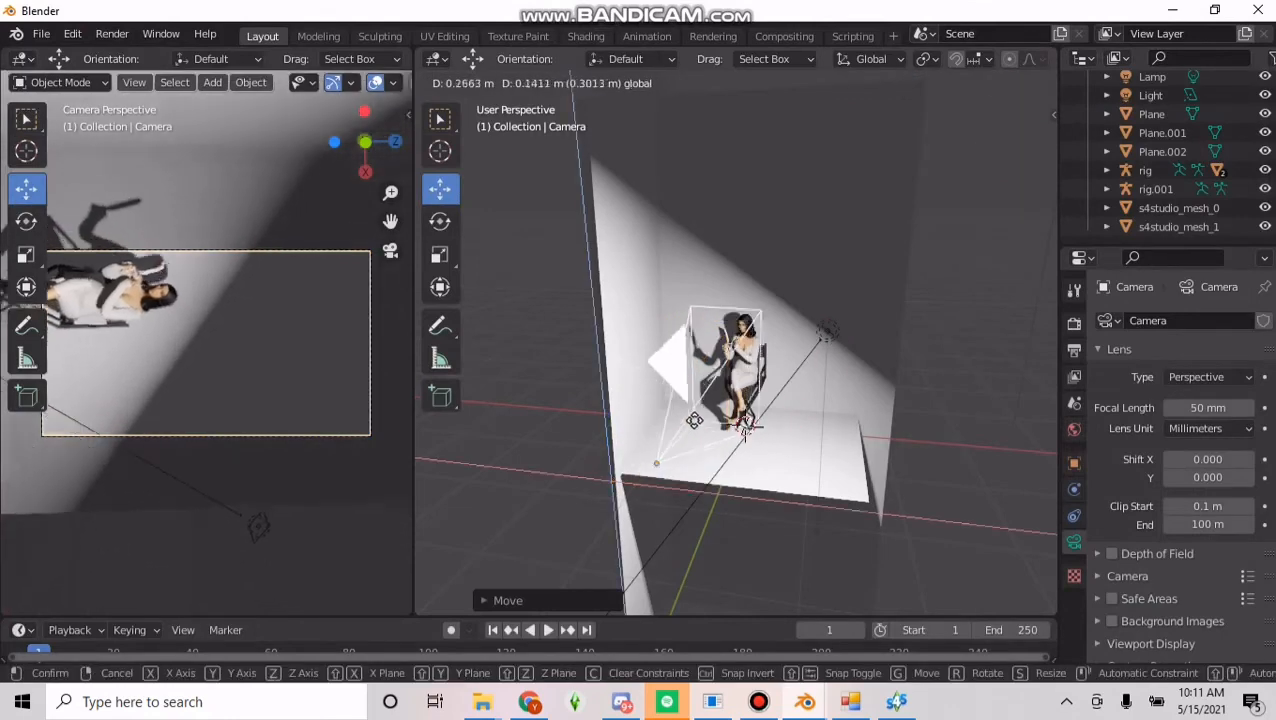
{"action": "left_click", "coordinate": [860, 432]}
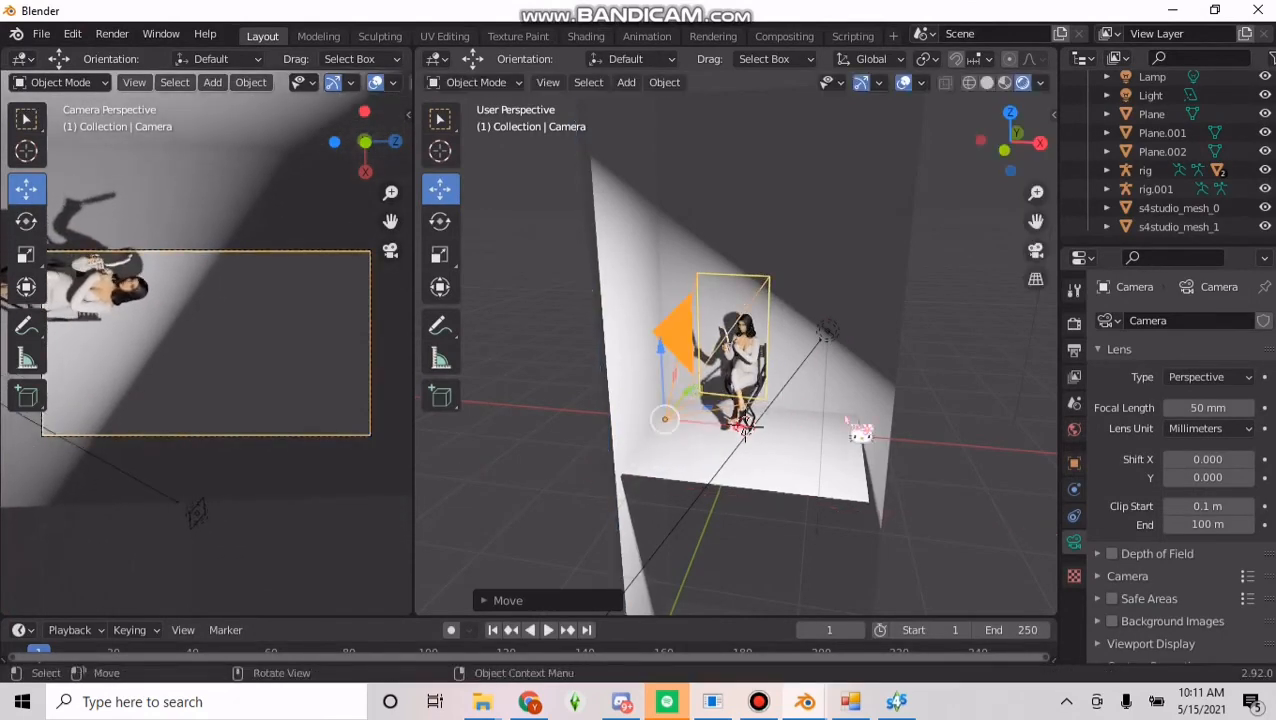
{"action": "key", "text": "shift+z"}
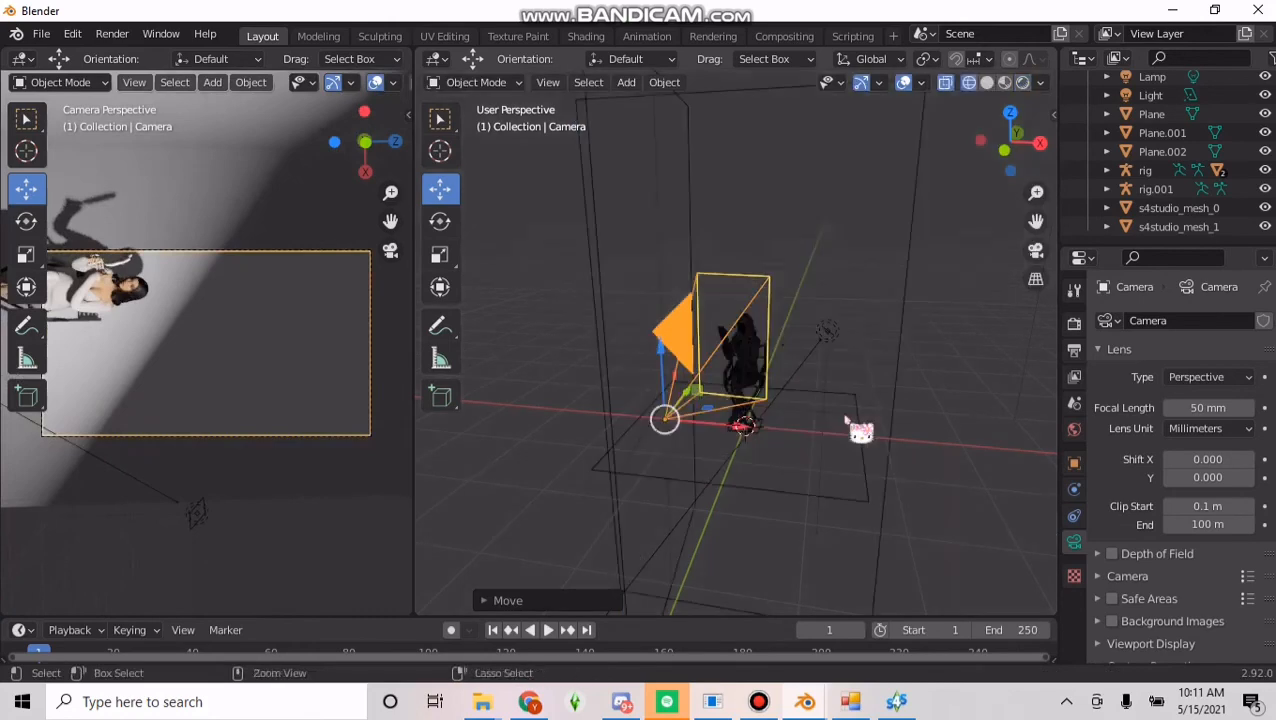
{"action": "left_click", "coordinate": [1022, 82]}
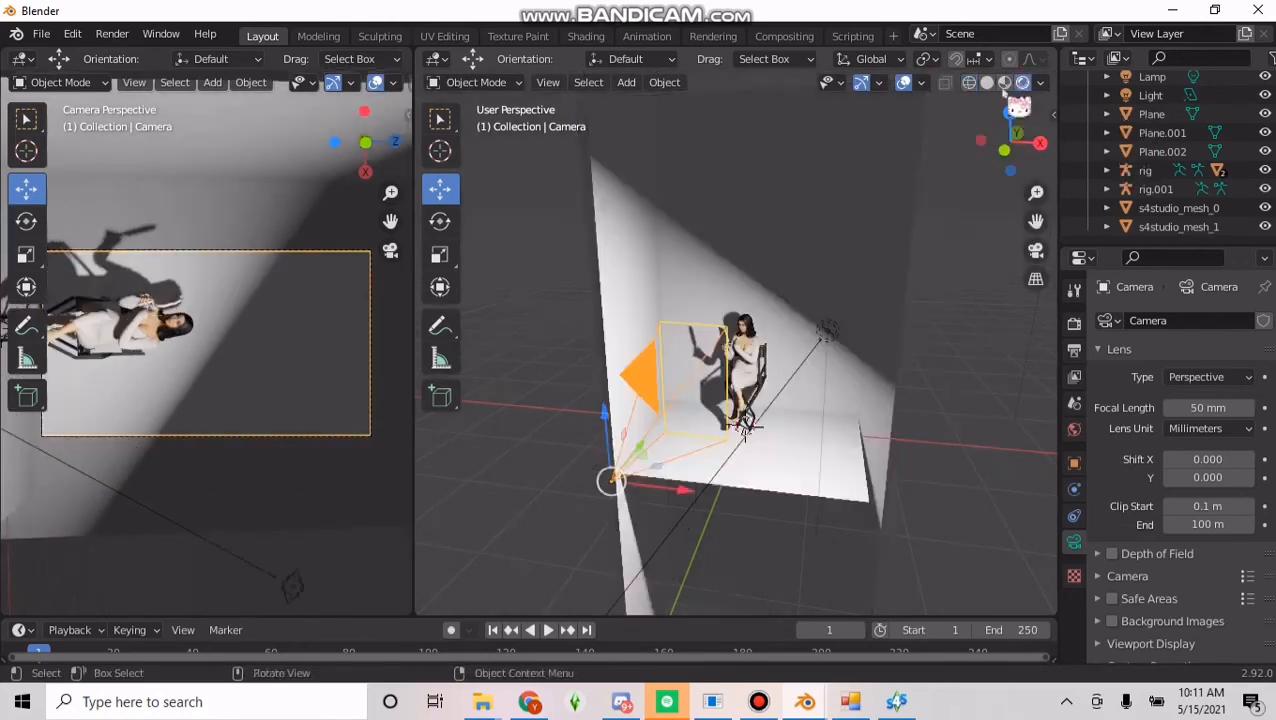
Move the camera closer to the seated Sim so her upper body and hand mirror fill the frame.
{"action": "left_click_drag", "start_coordinate": [642, 446], "coordinate": [716, 300]}
{"action": "left_click_drag", "start_coordinate": [795, 378], "coordinate": [785, 376]}
{"action": "scroll", "coordinate": [797, 375], "scroll_direction": "up", "scroll_amount": 5}
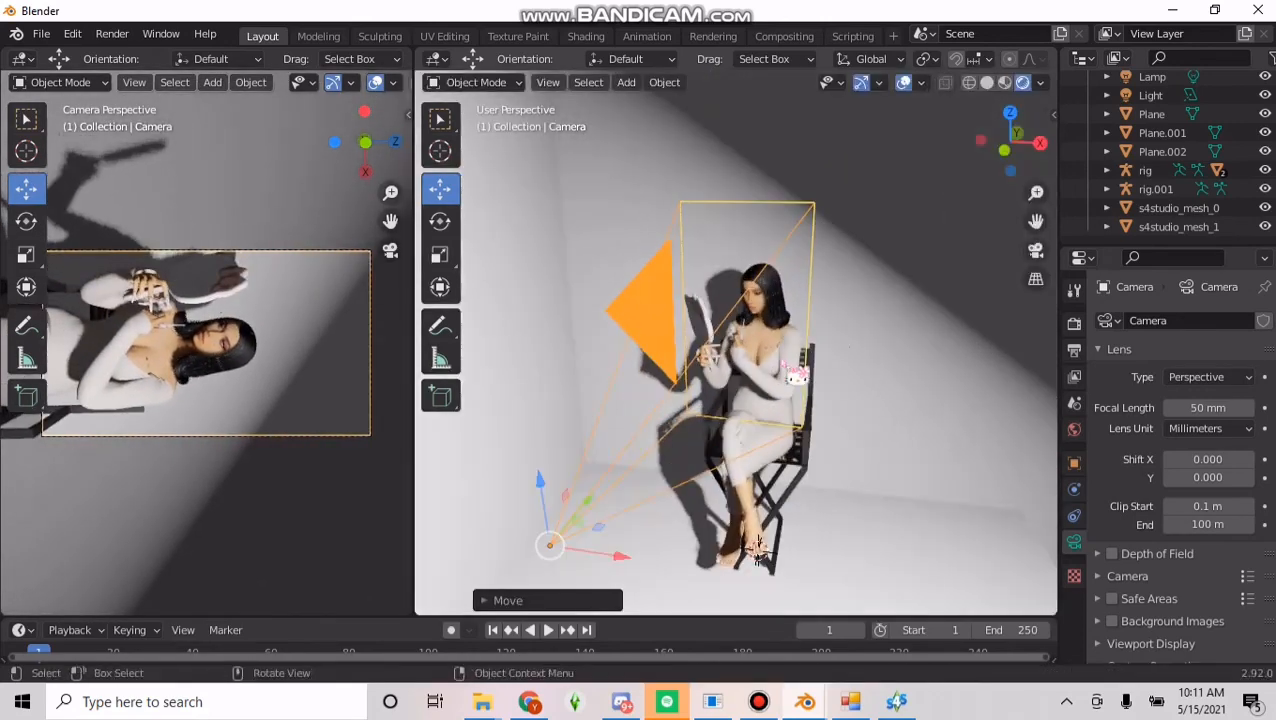
{"action": "scroll", "coordinate": [795, 375], "scroll_direction": "down", "scroll_amount": 2}
Render the close-up, save a copy as HONESTY MAKE UP2.png in Thotville Renders and close the render window.
{"action": "left_click", "coordinate": [112, 33]}
{"action": "left_click", "coordinate": [165, 52]}
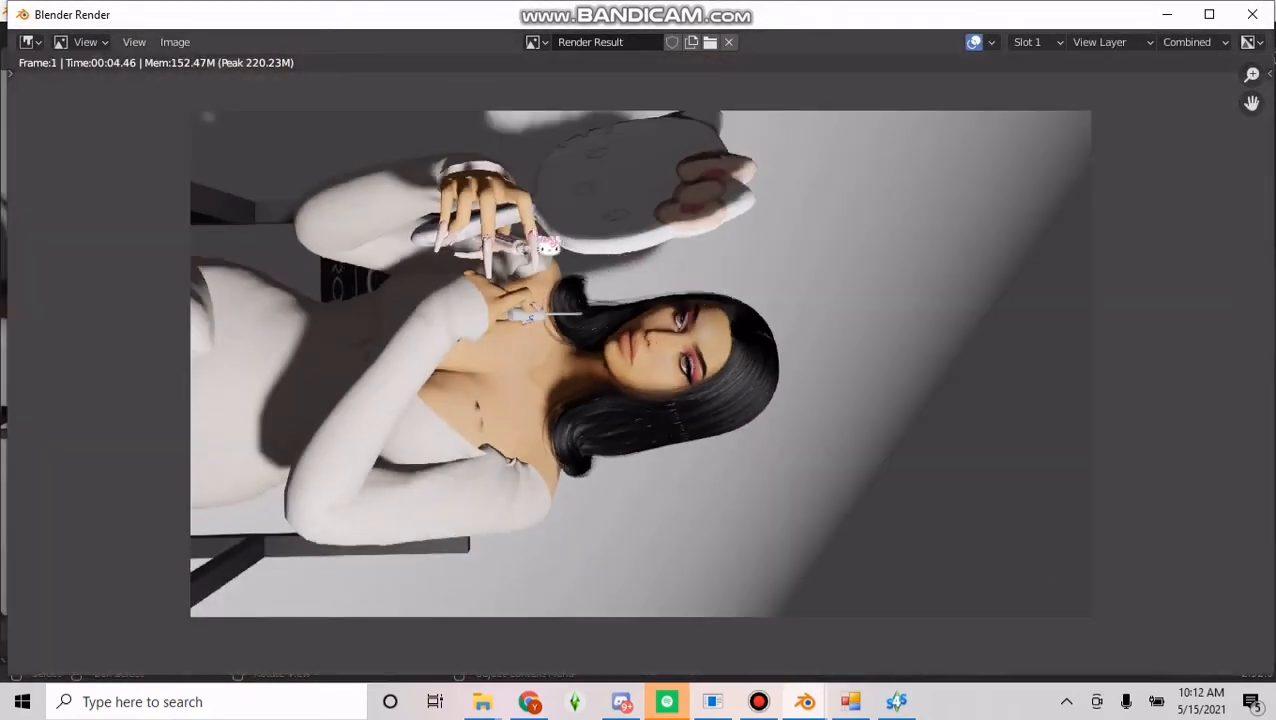
{"action": "left_click", "coordinate": [175, 42]}
{"action": "mouse_move", "coordinate": [152, 50]}
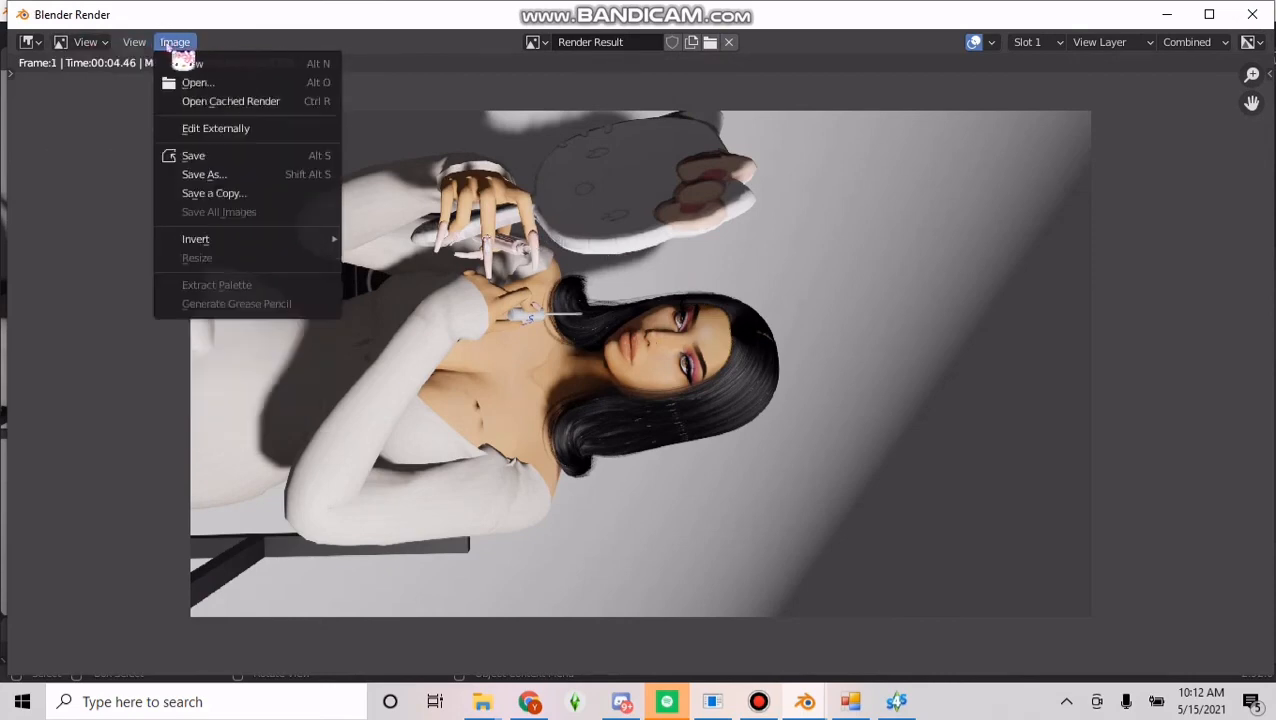
{"action": "left_click", "coordinate": [255, 193]}
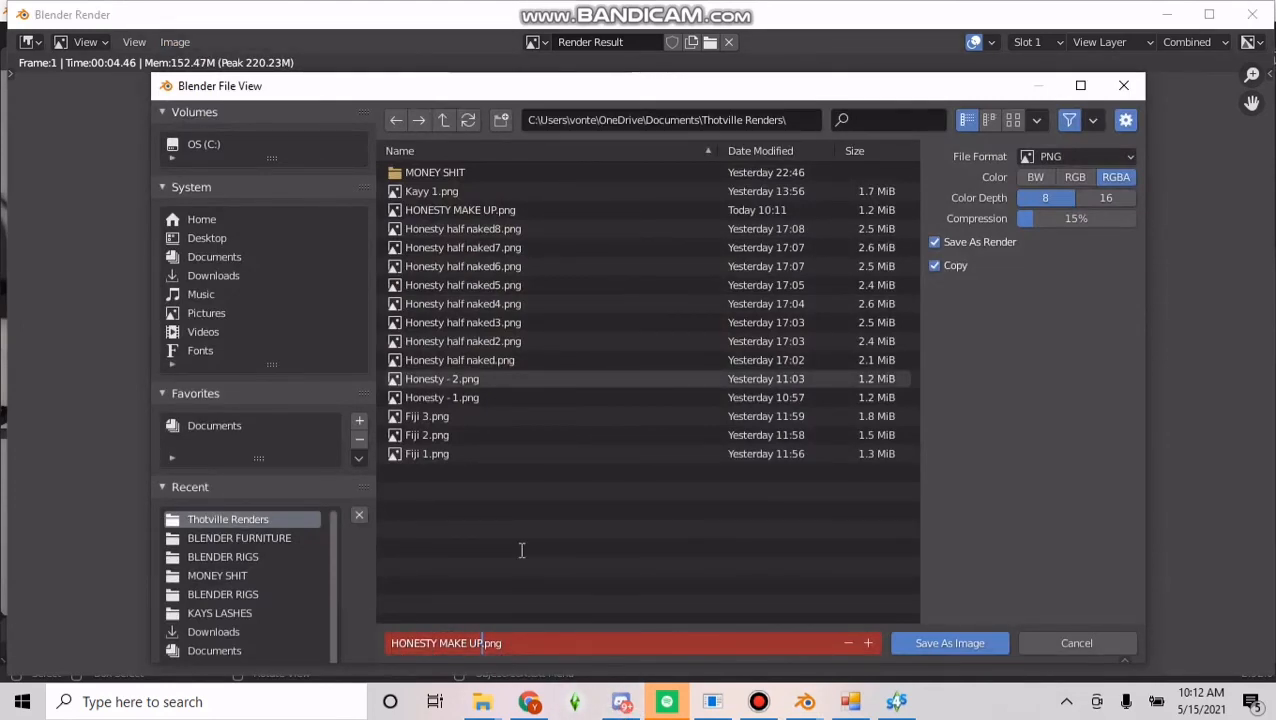
{"action": "left_click", "coordinate": [950, 645]}
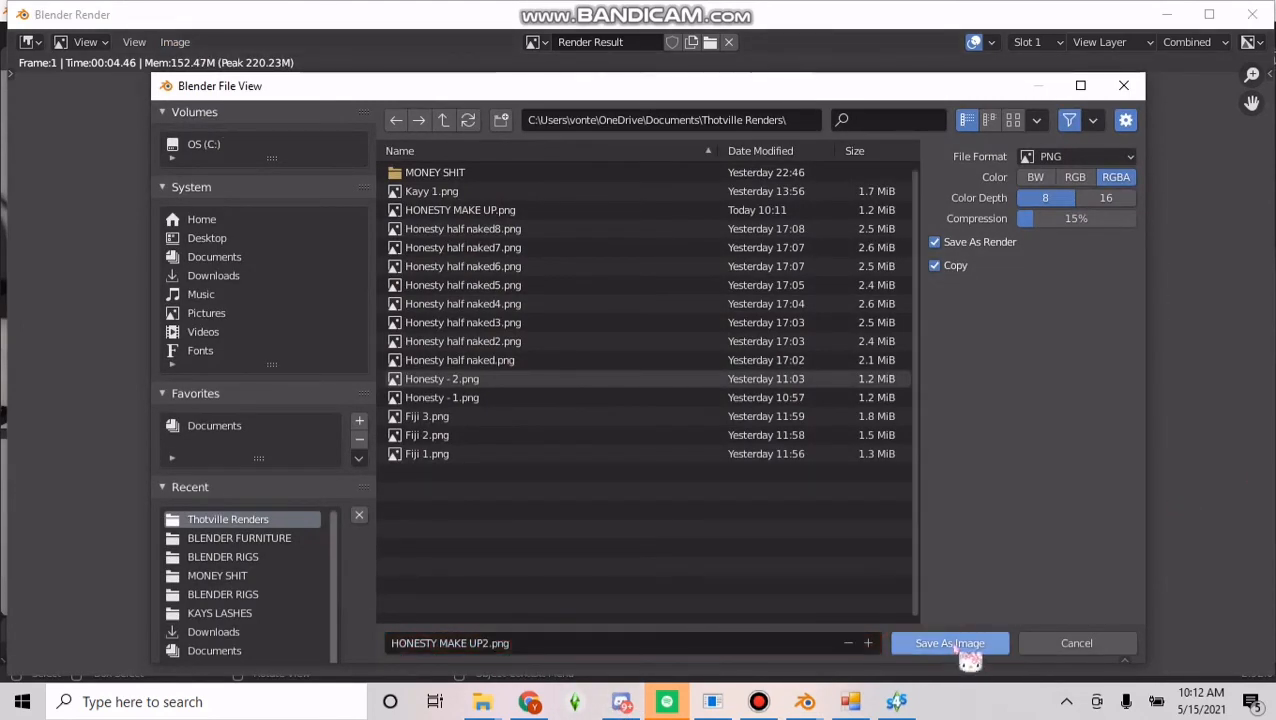
{"action": "left_click", "coordinate": [950, 645]}
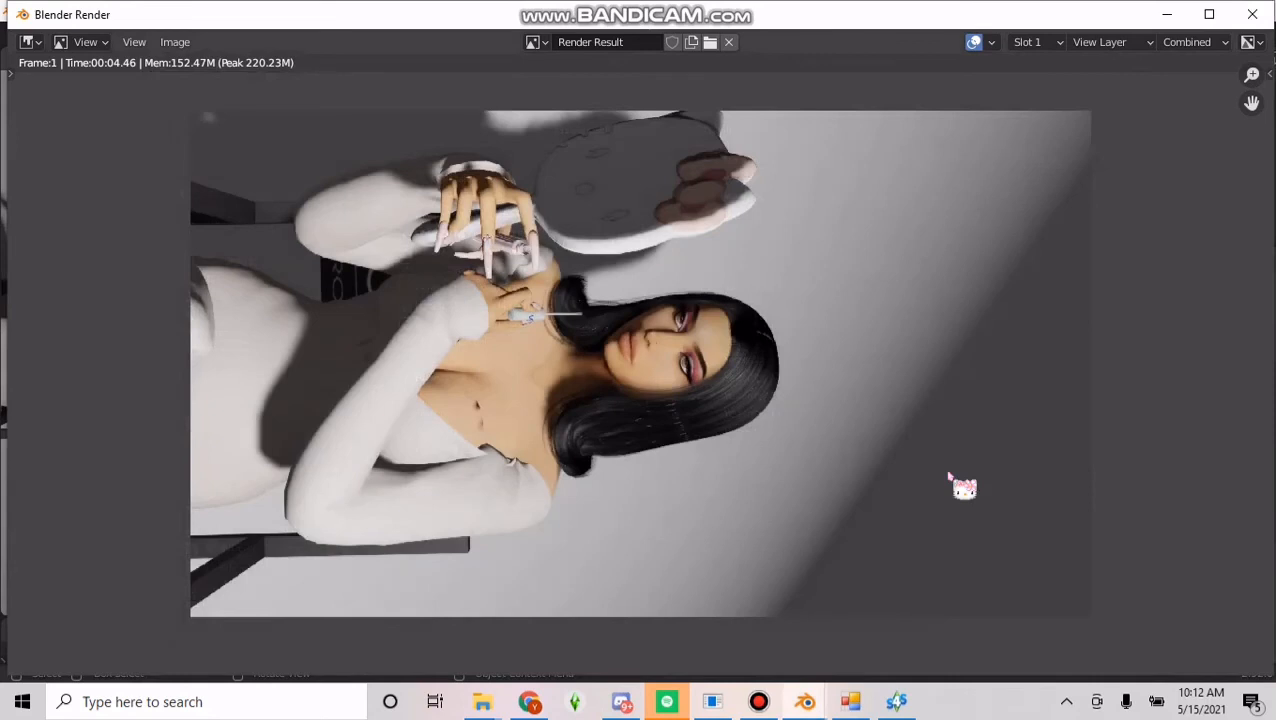
{"action": "left_click", "coordinate": [1252, 14]}
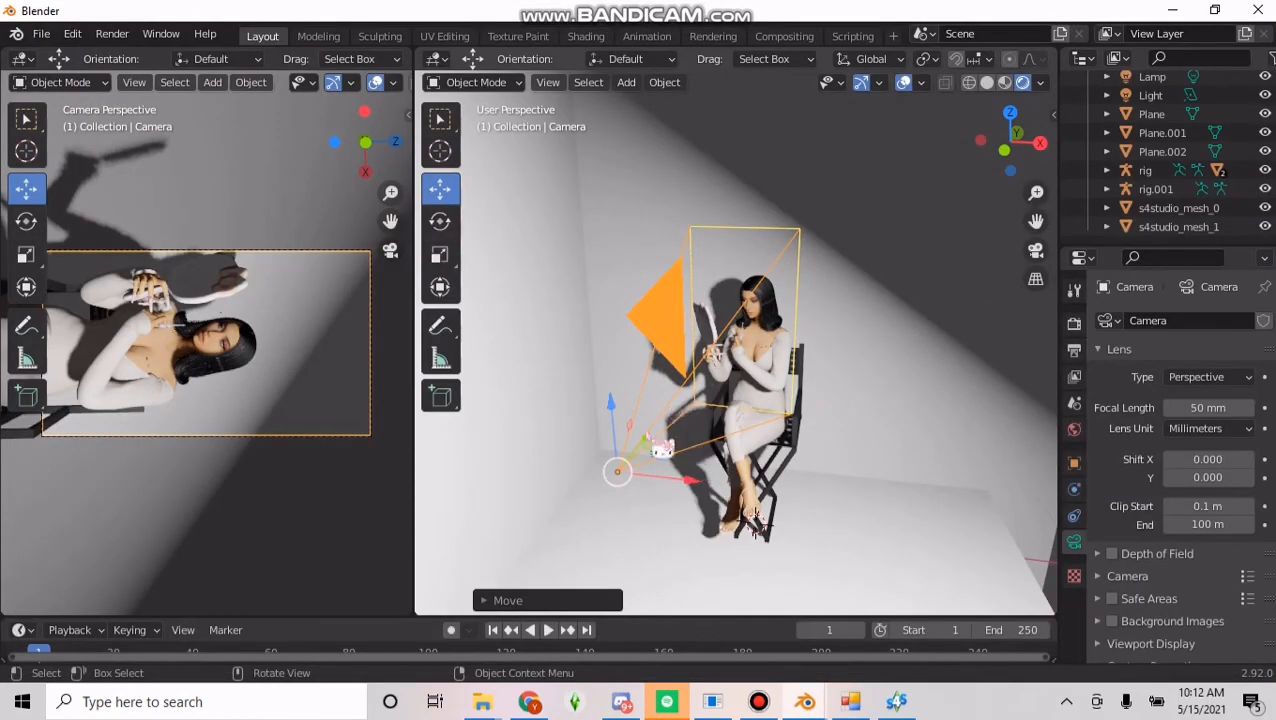
Move the light beside the seated Sim so it lights the face of her hand mirror, and reselect the camera.
{"action": "scroll", "coordinate": [920, 237], "scroll_direction": "down", "scroll_amount": 5}
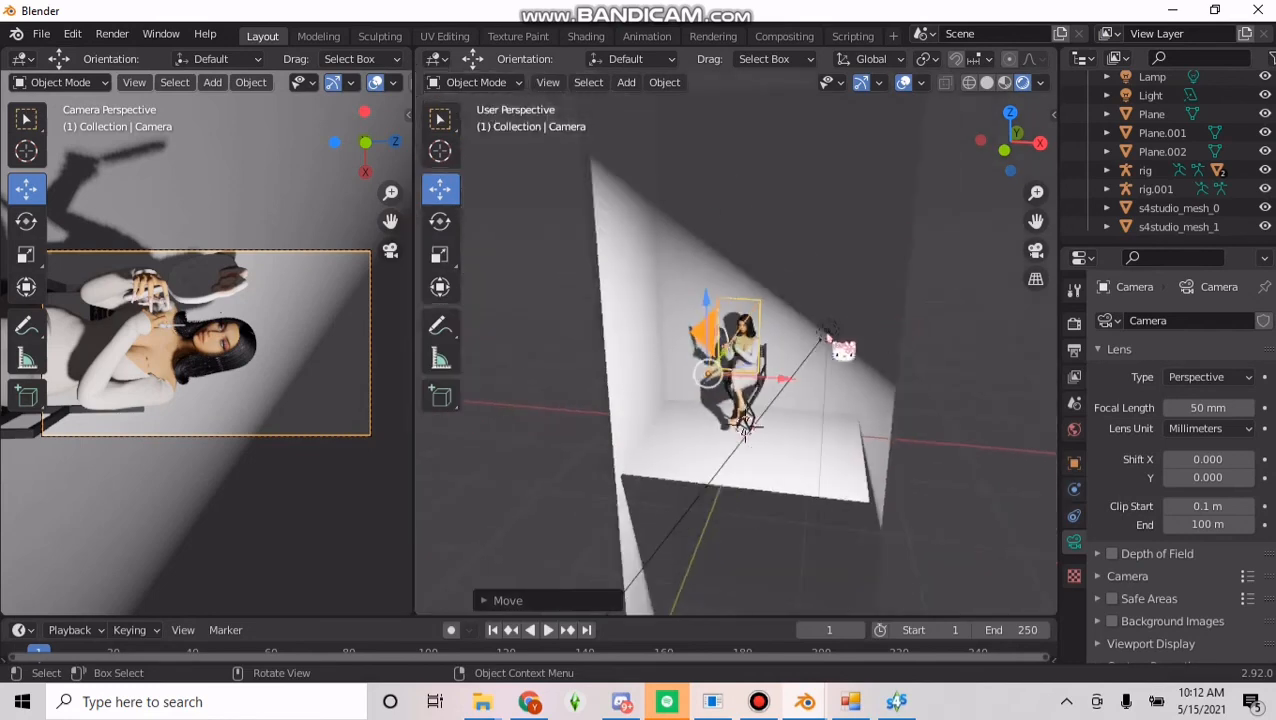
{"action": "left_click", "coordinate": [828, 333]}
{"action": "left_click_drag", "start_coordinate": [881, 331], "coordinate": [853, 333]}
{"action": "left_click", "coordinate": [765, 340]}
{"action": "left_click", "coordinate": [710, 335]}
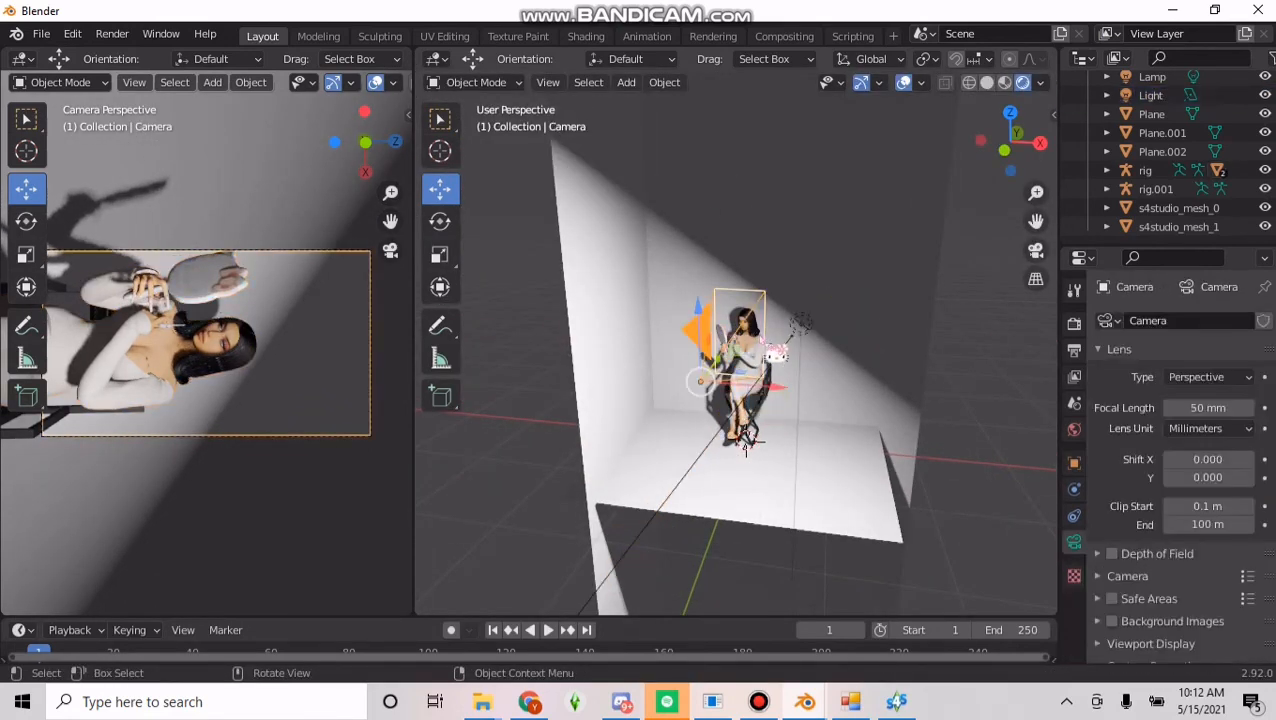
{"action": "scroll", "coordinate": [755, 367], "scroll_direction": "up", "scroll_amount": 3}
{"action": "middle_click_drag", "start_coordinate": [741, 352], "coordinate": [690, 367]}
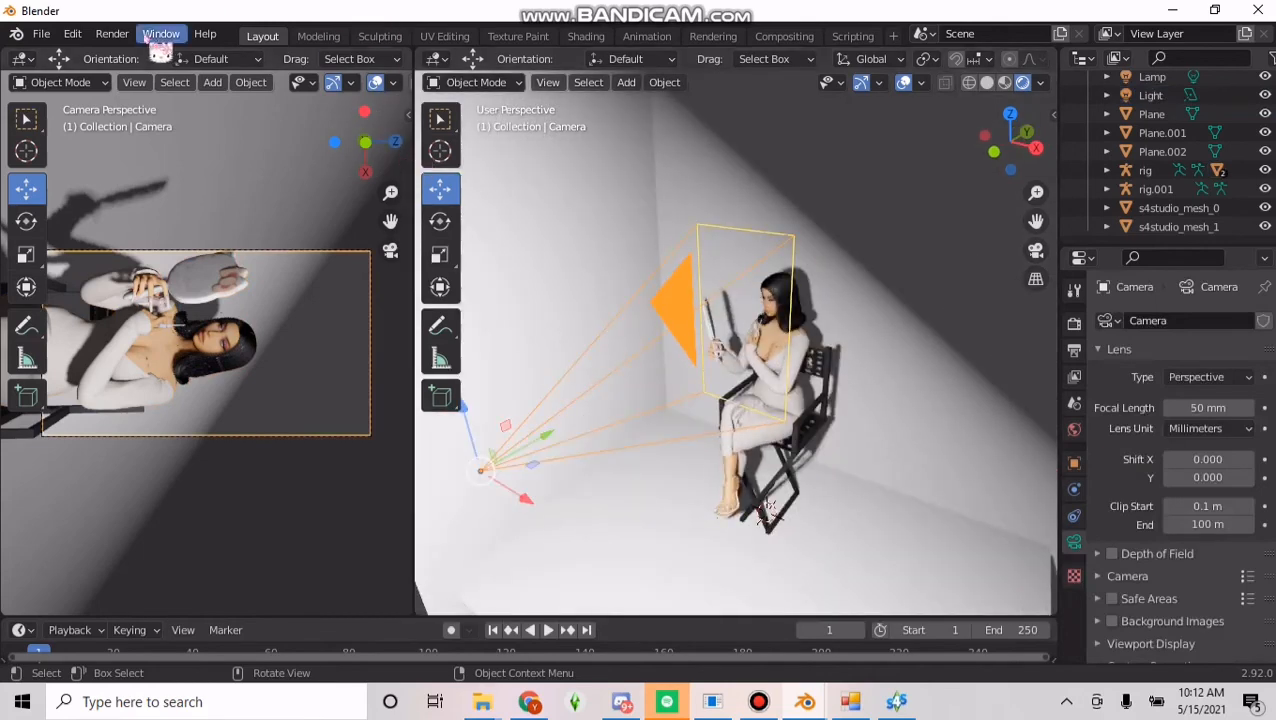
Render the close-up again with the repositioned light and view the whole frame.
{"action": "left_click", "coordinate": [42, 34]}
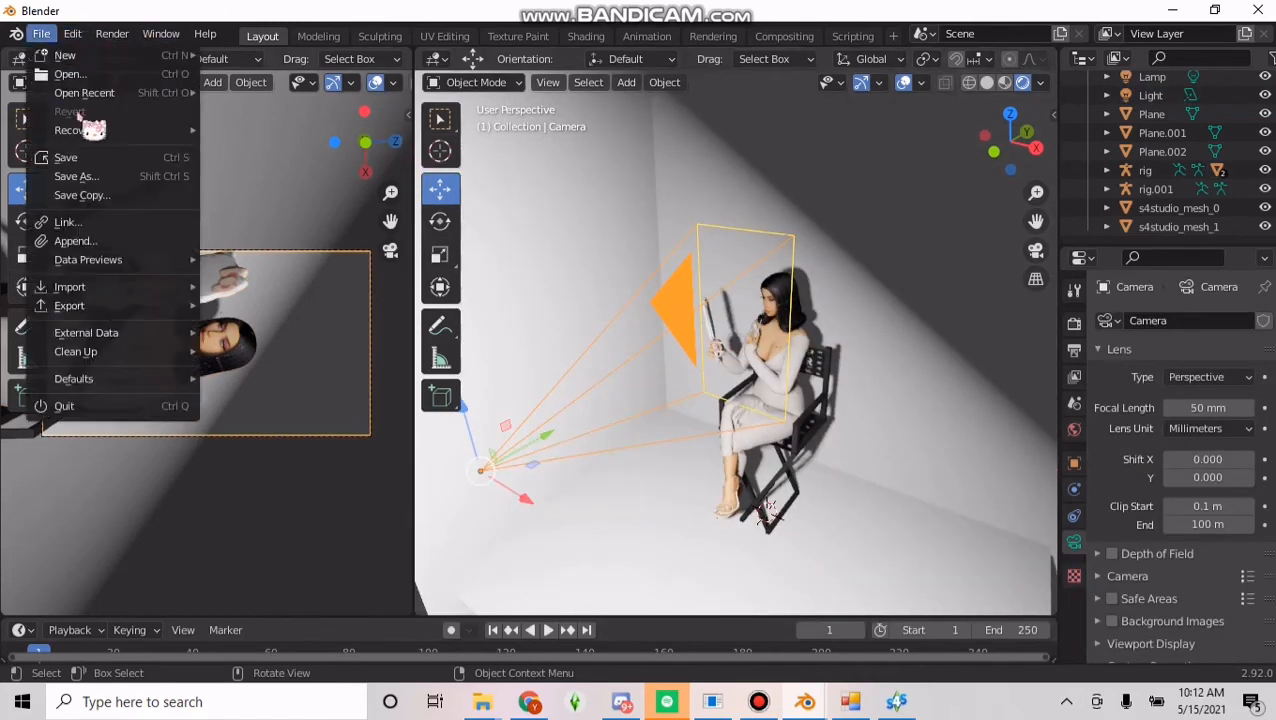
{"action": "mouse_move", "coordinate": [112, 34]}
{"action": "left_click", "coordinate": [140, 56]}
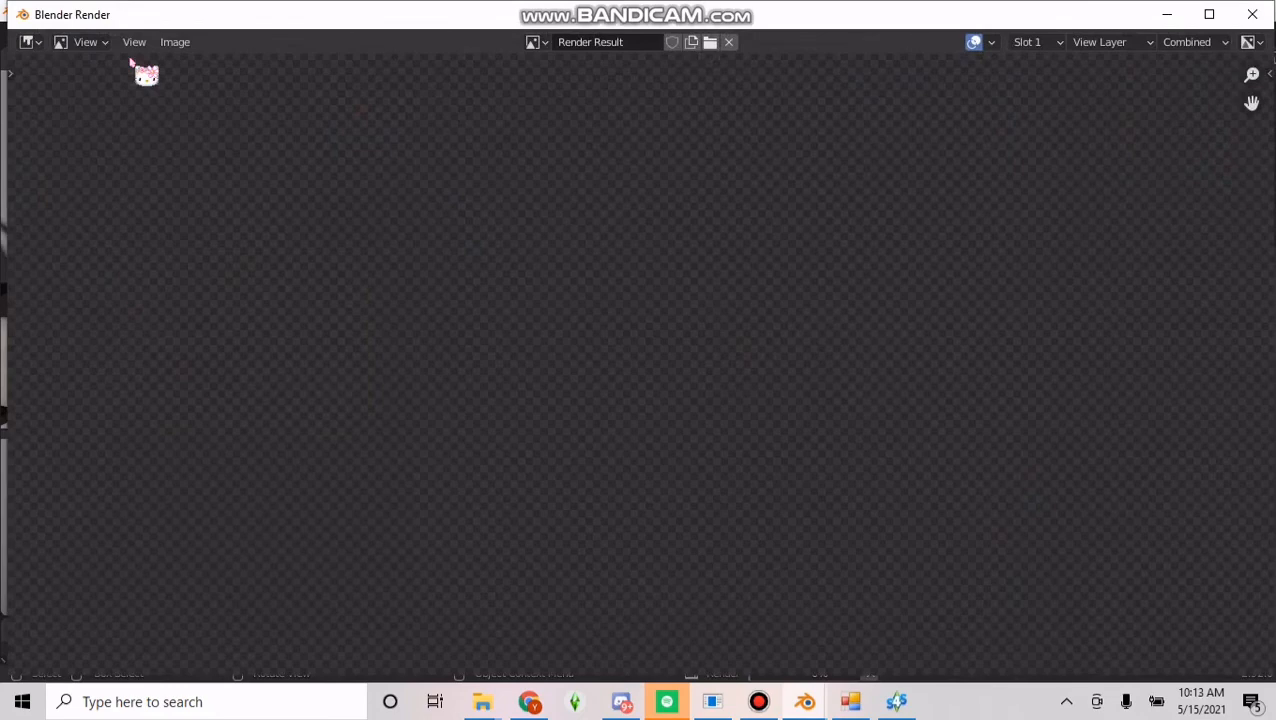
{"action": "scroll", "coordinate": [744, 321], "scroll_direction": "down", "scroll_amount": 5}
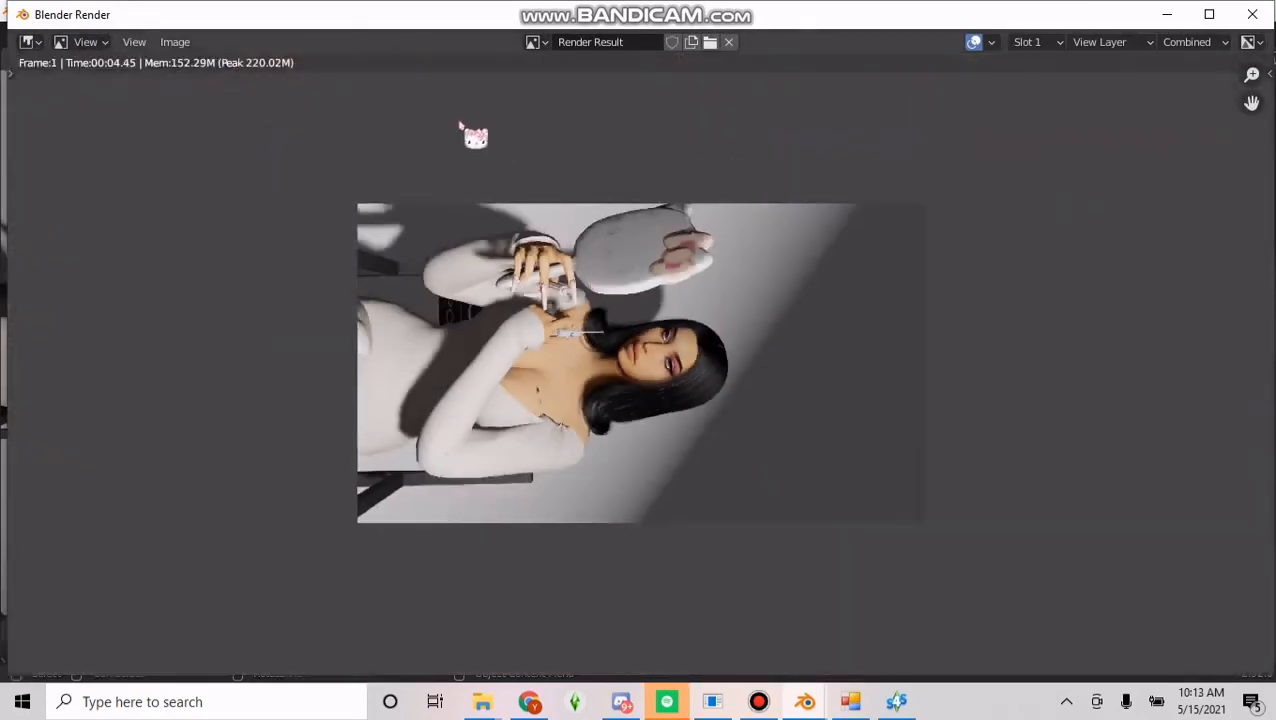
Save the new render as HONESTY MAKE UP3.png in Thotville Renders and close the render window.
{"action": "left_click", "coordinate": [178, 42]}
{"action": "left_click", "coordinate": [239, 174]}
{"action": "left_click", "coordinate": [482, 645]}
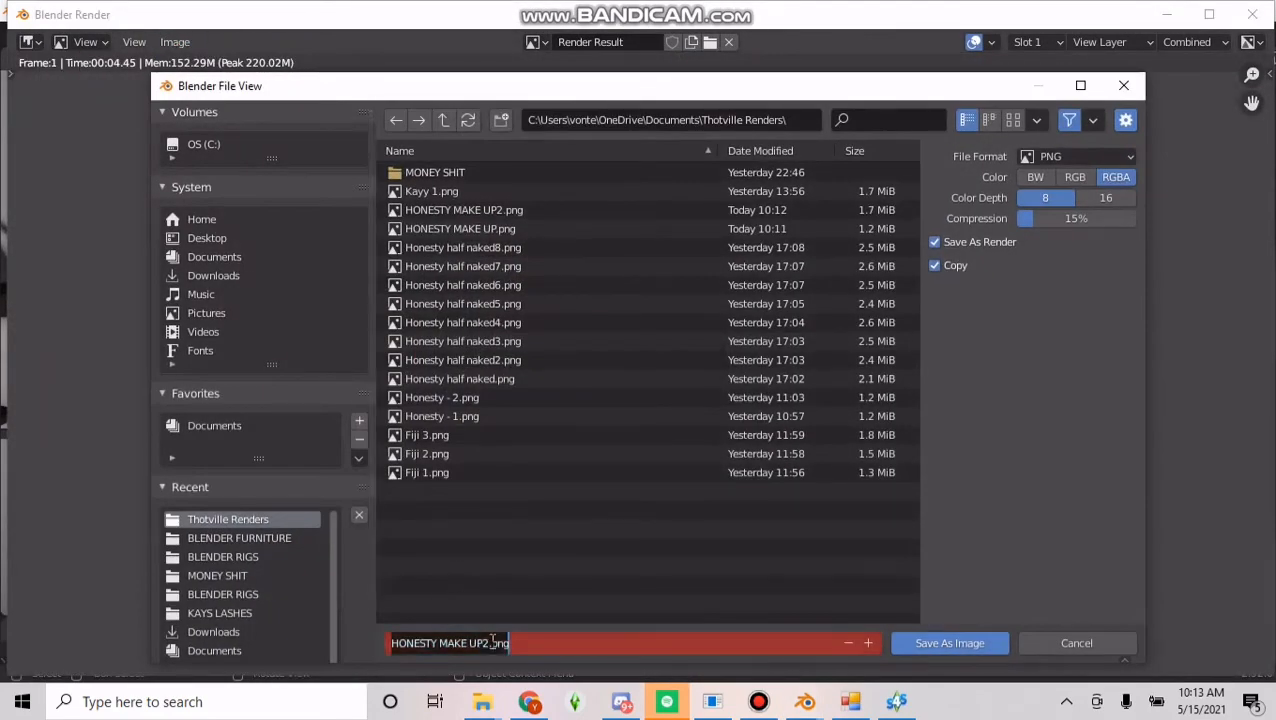
{"action": "key", "text": "Return"}
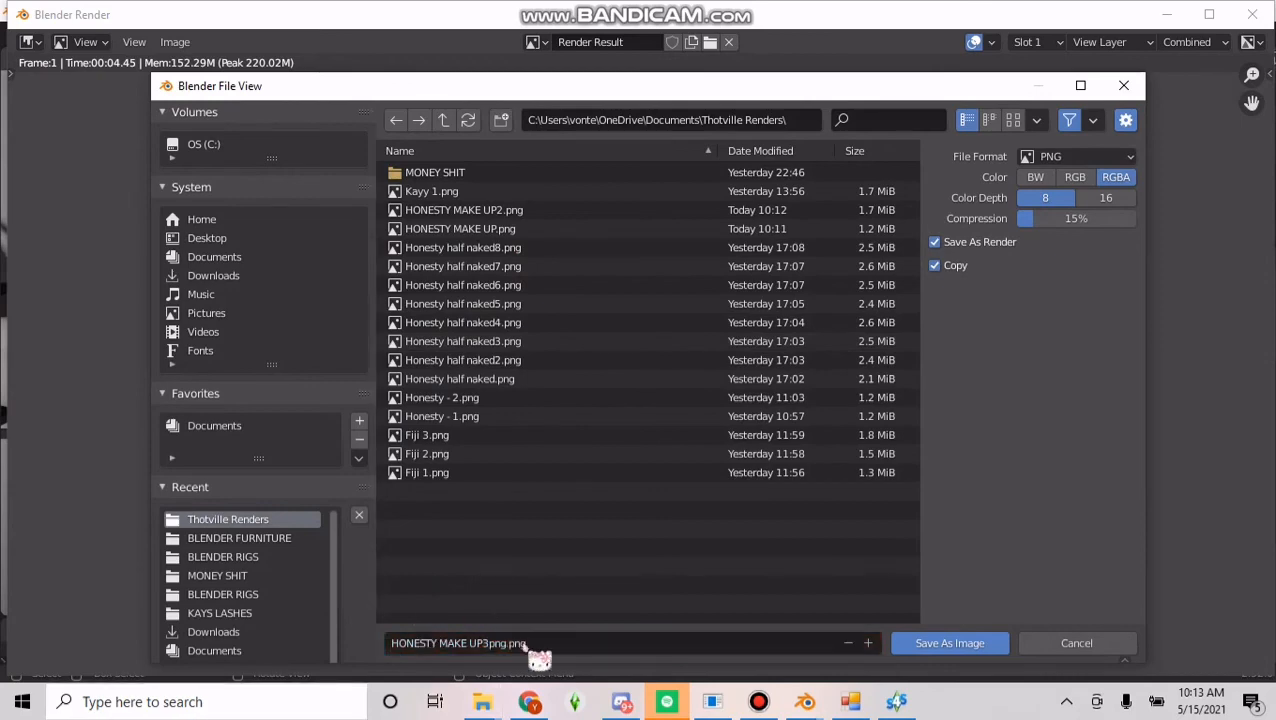
{"action": "left_click", "coordinate": [493, 645]}
{"action": "key", "text": "Delete"}
{"action": "key", "text": "Delete"}
{"action": "key", "text": "Delete"}
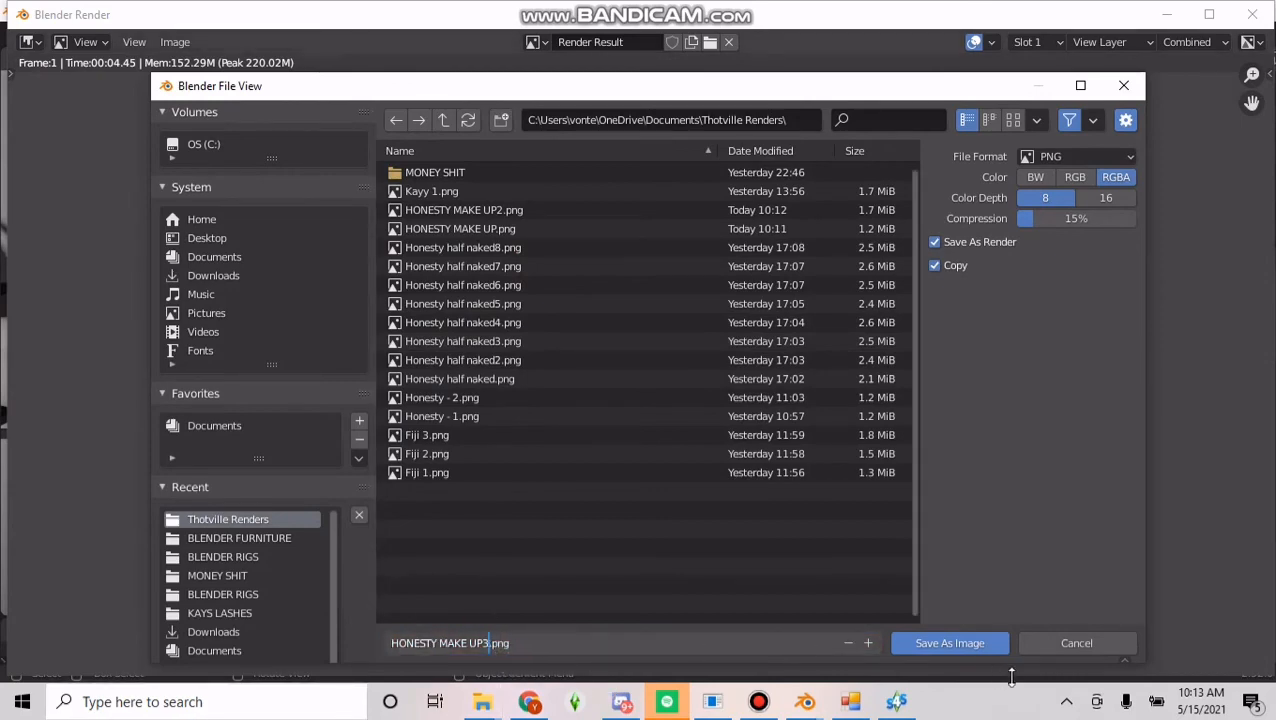
{"action": "left_click", "coordinate": [990, 645]}
{"action": "left_click", "coordinate": [1256, 16]}
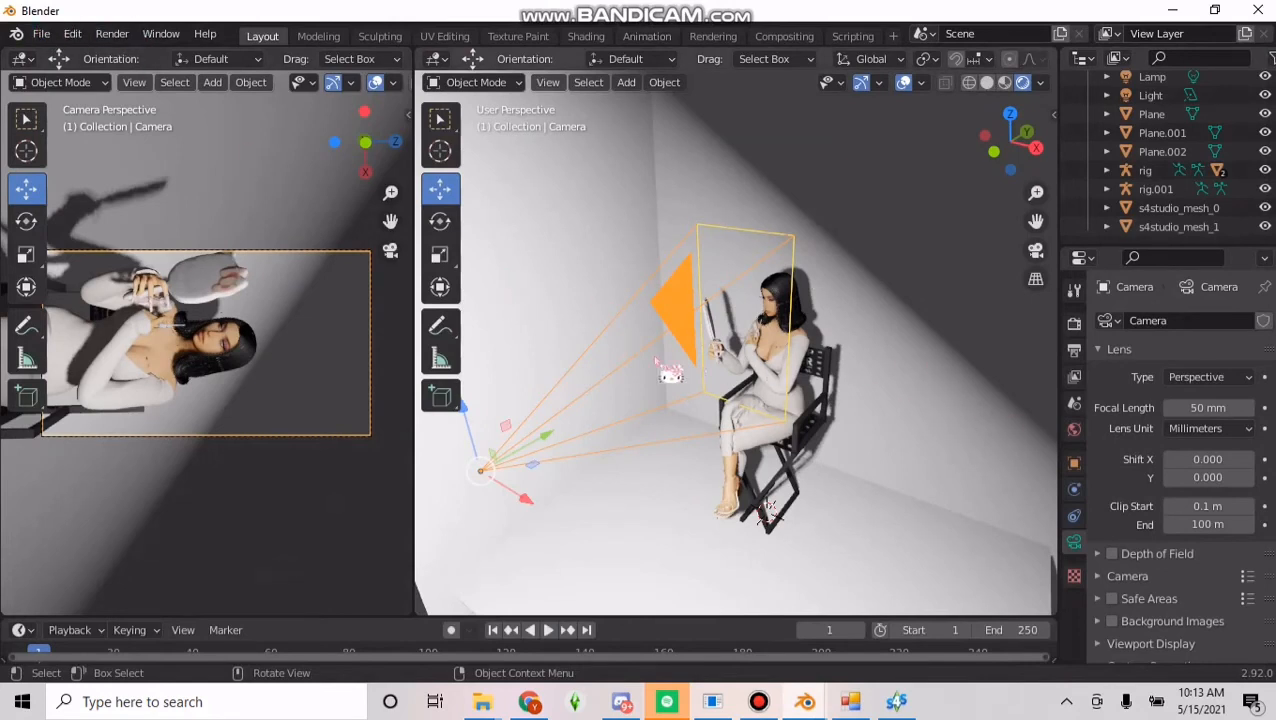
{"action": "scroll", "coordinate": [1139, 477], "scroll_direction": "down", "scroll_amount": 1}
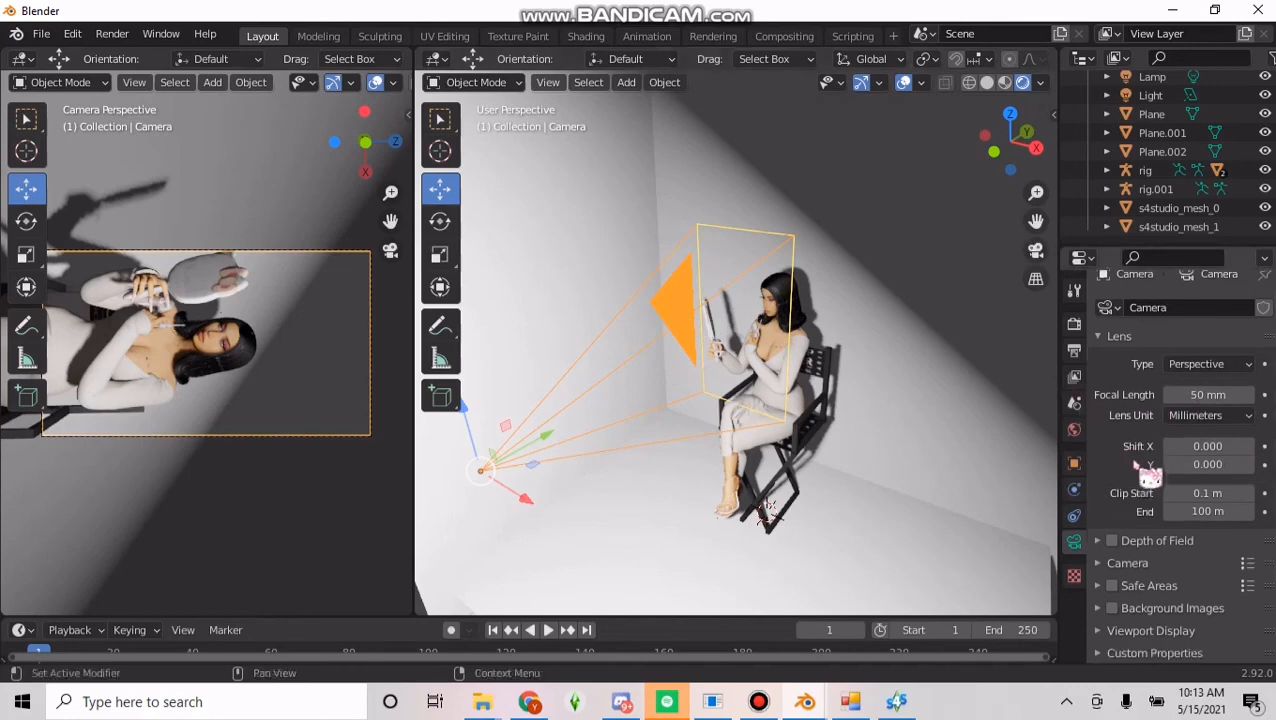
Change the area light's color to a very pale pink while keeping it selected.
{"action": "scroll", "coordinate": [1157, 458], "scroll_direction": "up", "scroll_amount": 1}
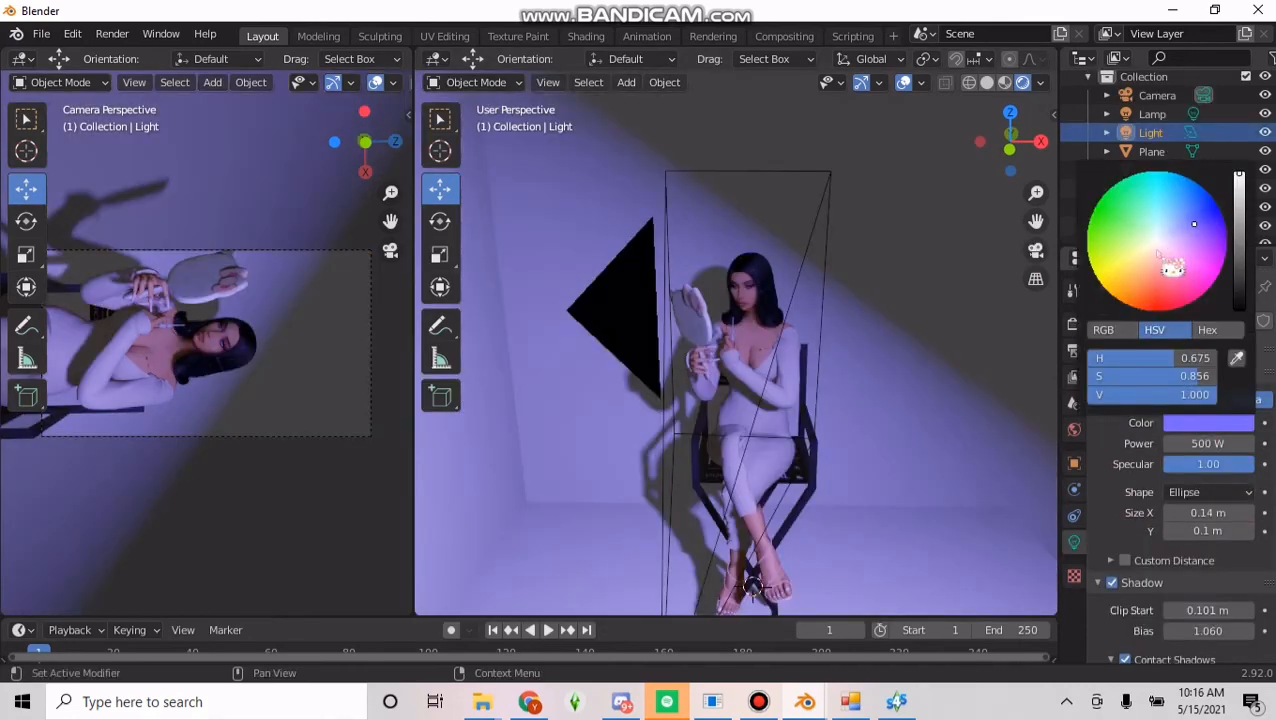
{"action": "left_click", "coordinate": [1172, 267]}
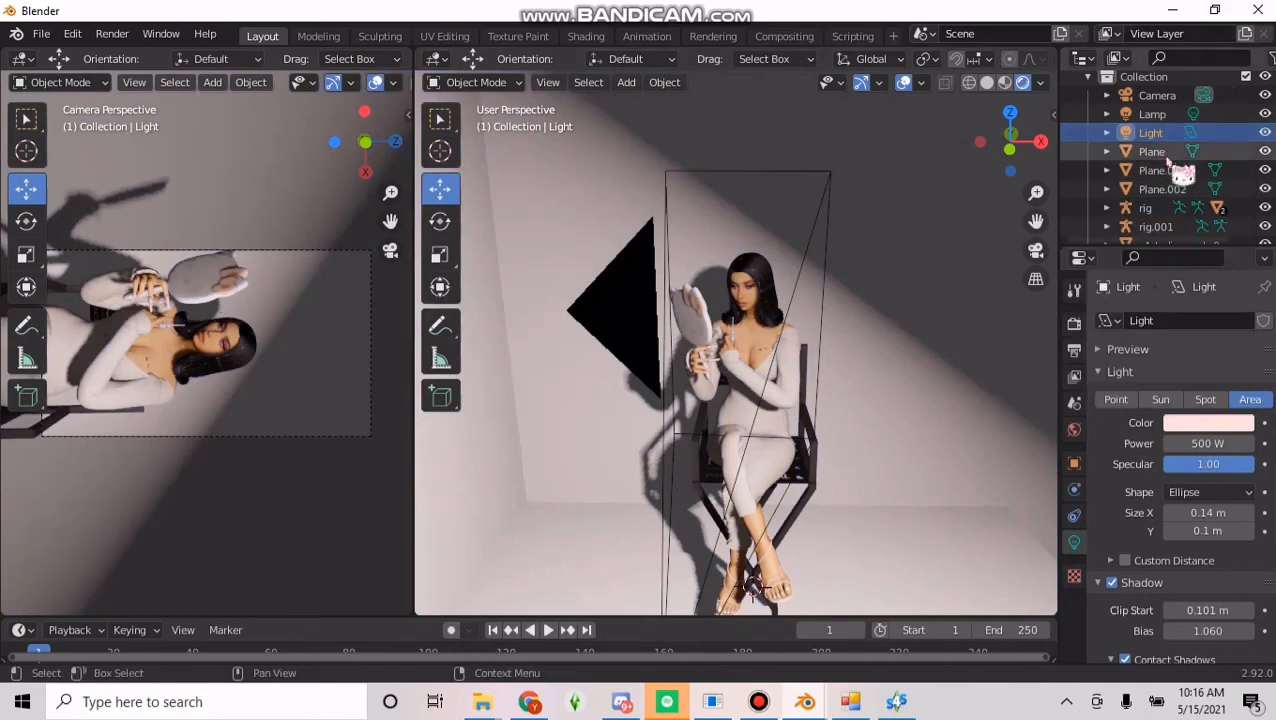
Add a new material to the floor plane and look through its surface and material settings.
{"action": "left_click", "coordinate": [1165, 151]}
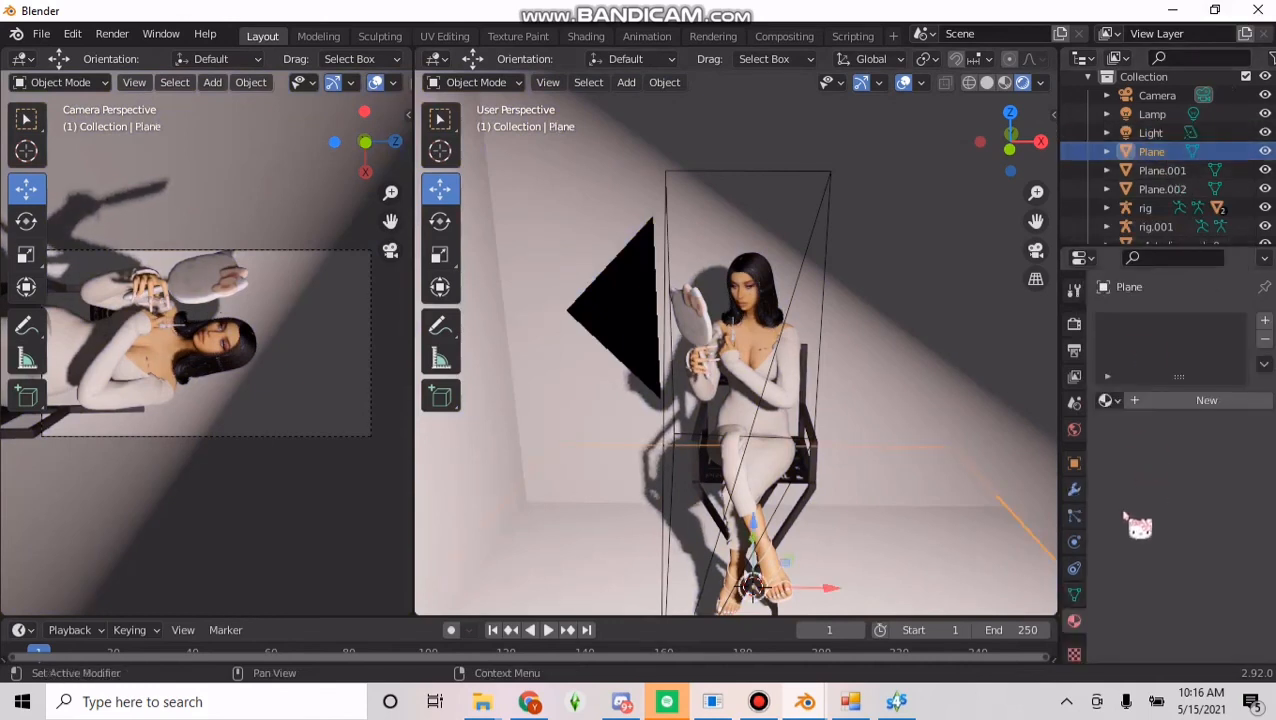
{"action": "left_click", "coordinate": [1155, 405]}
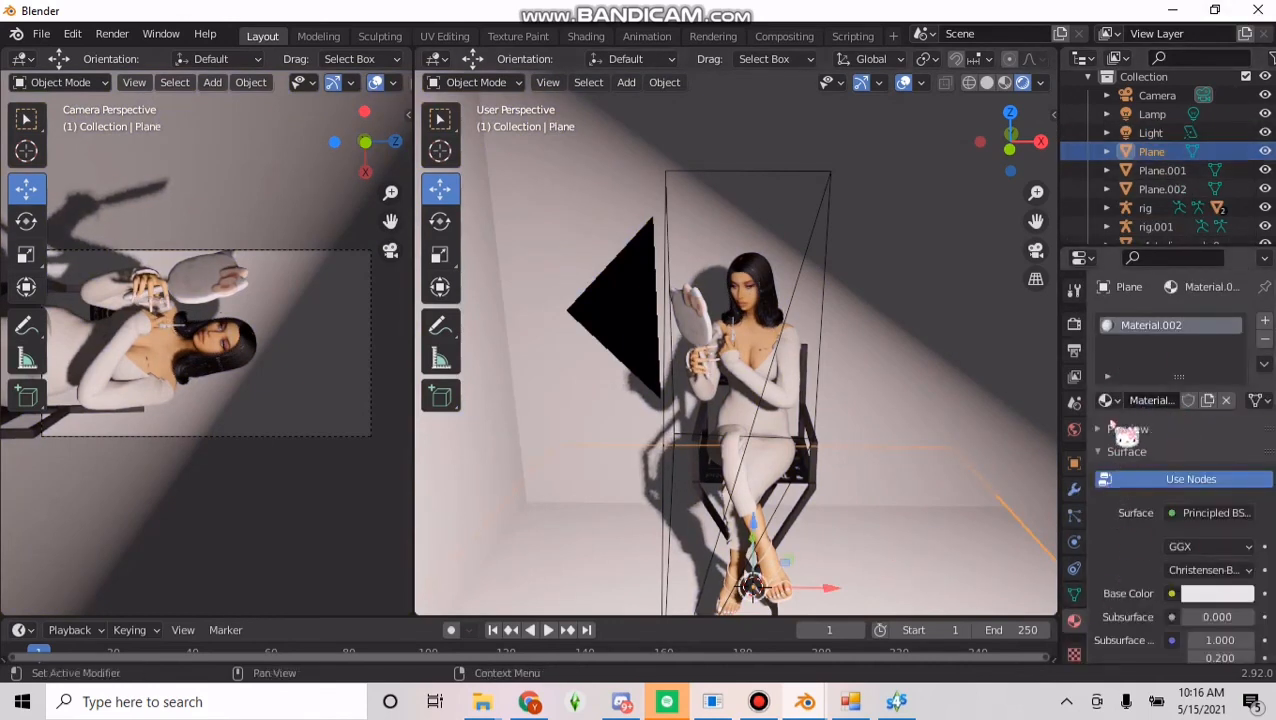
{"action": "scroll", "coordinate": [1128, 435], "scroll_direction": "down", "scroll_amount": 5}
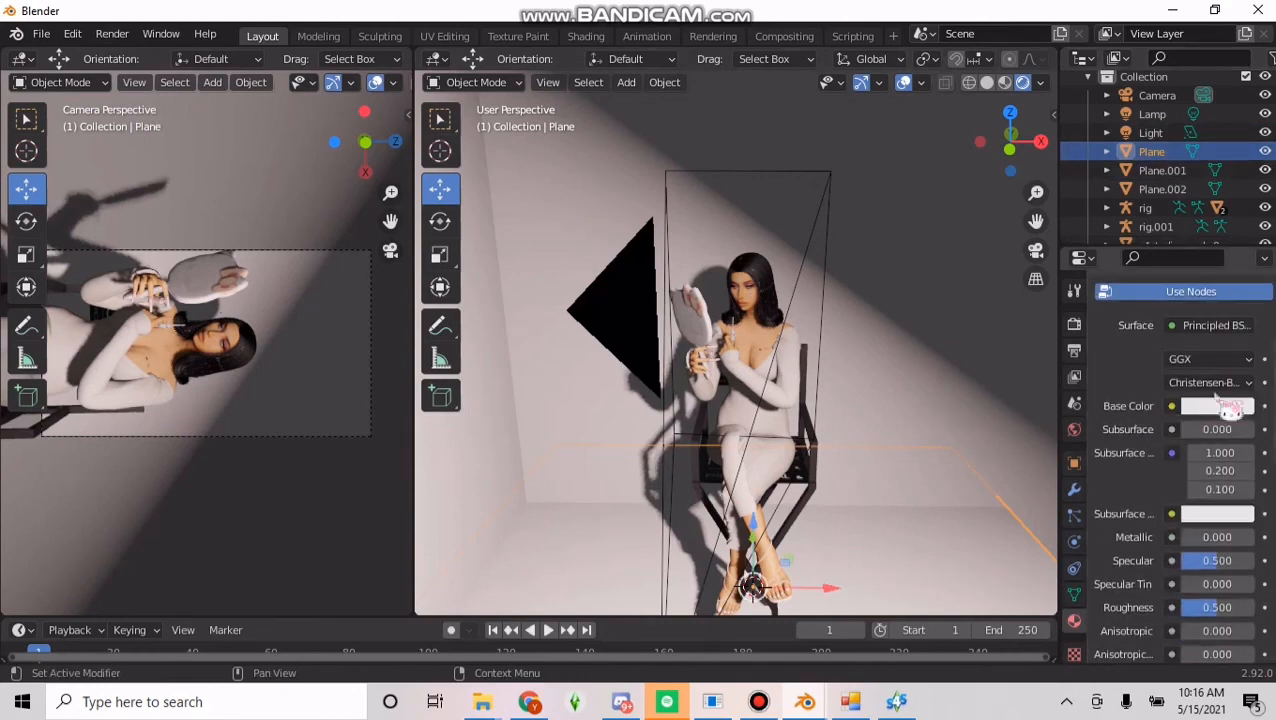
{"action": "scroll", "coordinate": [1203, 377], "scroll_direction": "up", "scroll_amount": 1}
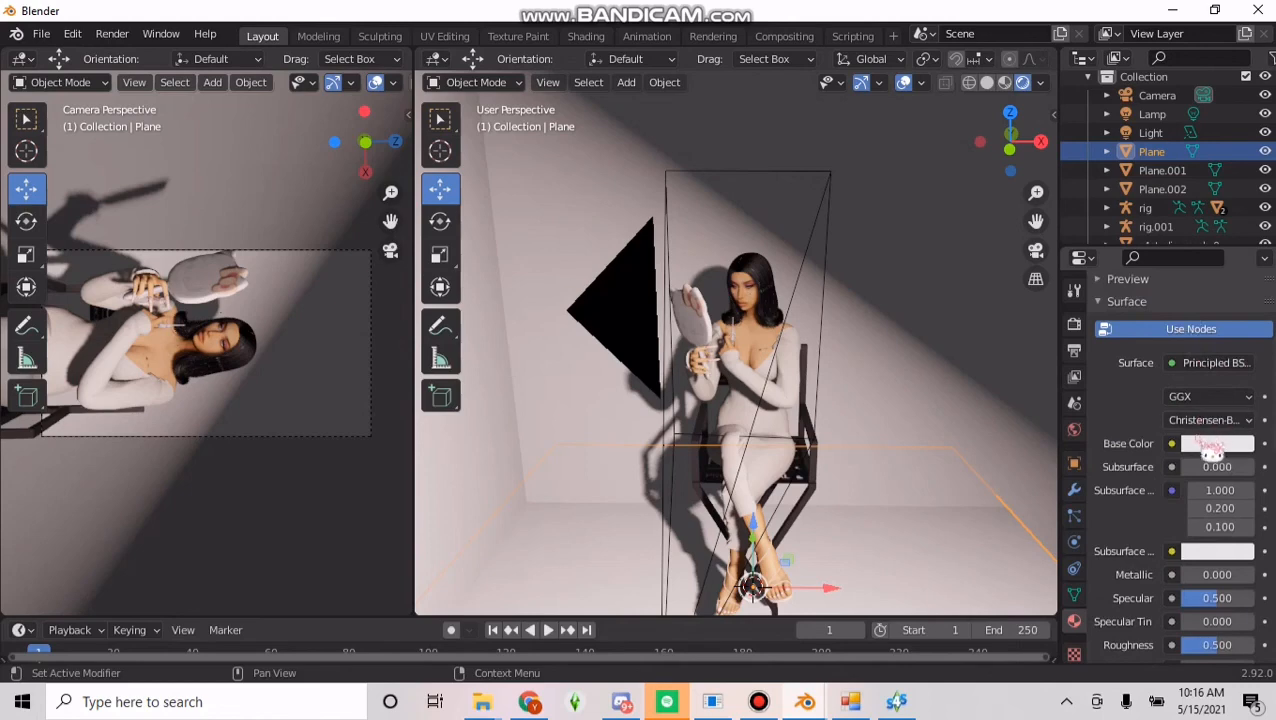
{"action": "scroll", "coordinate": [1210, 448], "scroll_direction": "down", "scroll_amount": 16}
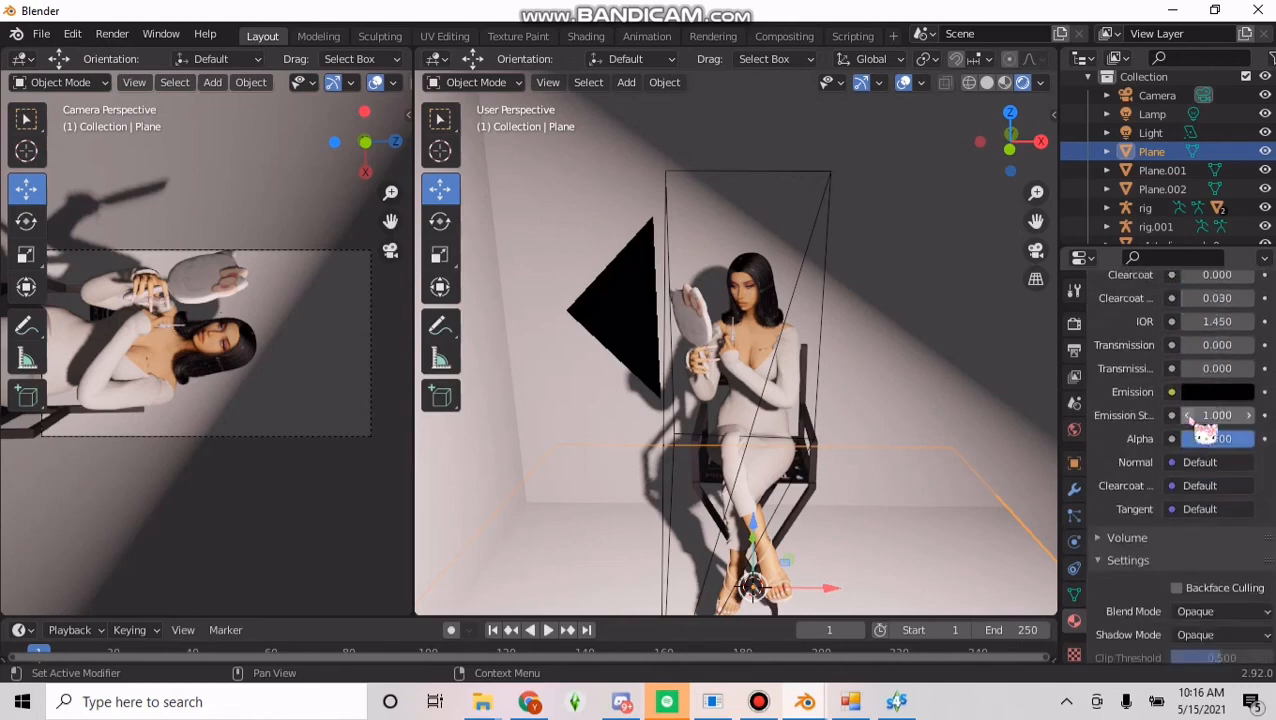
{"action": "scroll", "coordinate": [1205, 430], "scroll_direction": "down", "scroll_amount": 1}
{"action": "scroll", "coordinate": [1226, 452], "scroll_direction": "up", "scroll_amount": 15}
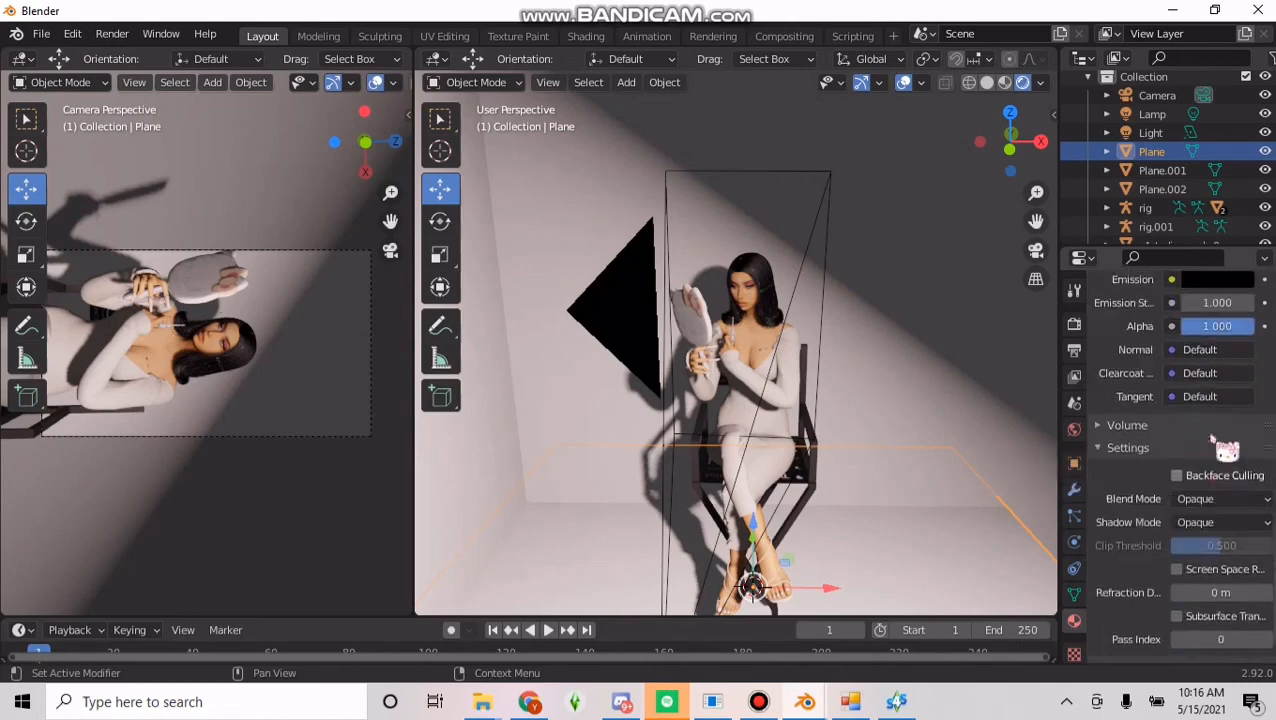
Try a pinkish-purple base color on the floor plane's material and undo it.
{"action": "left_click", "coordinate": [1236, 336]}
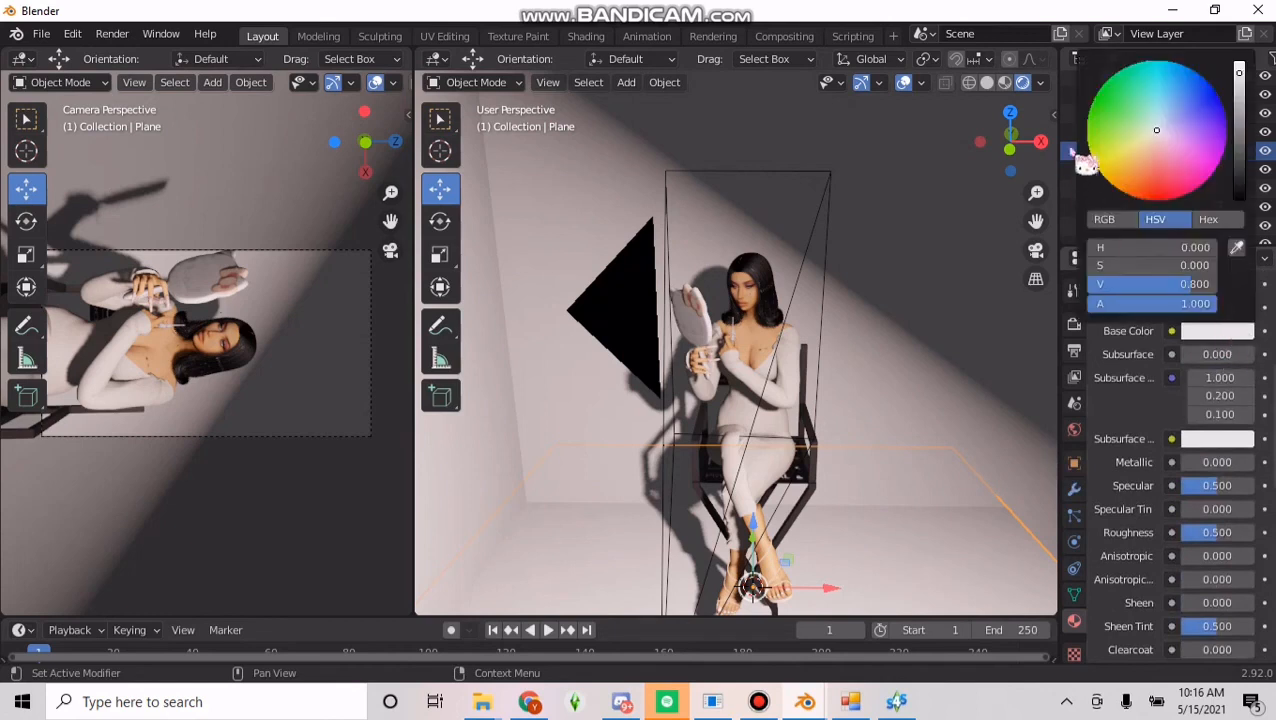
{"action": "left_click", "coordinate": [1188, 144]}
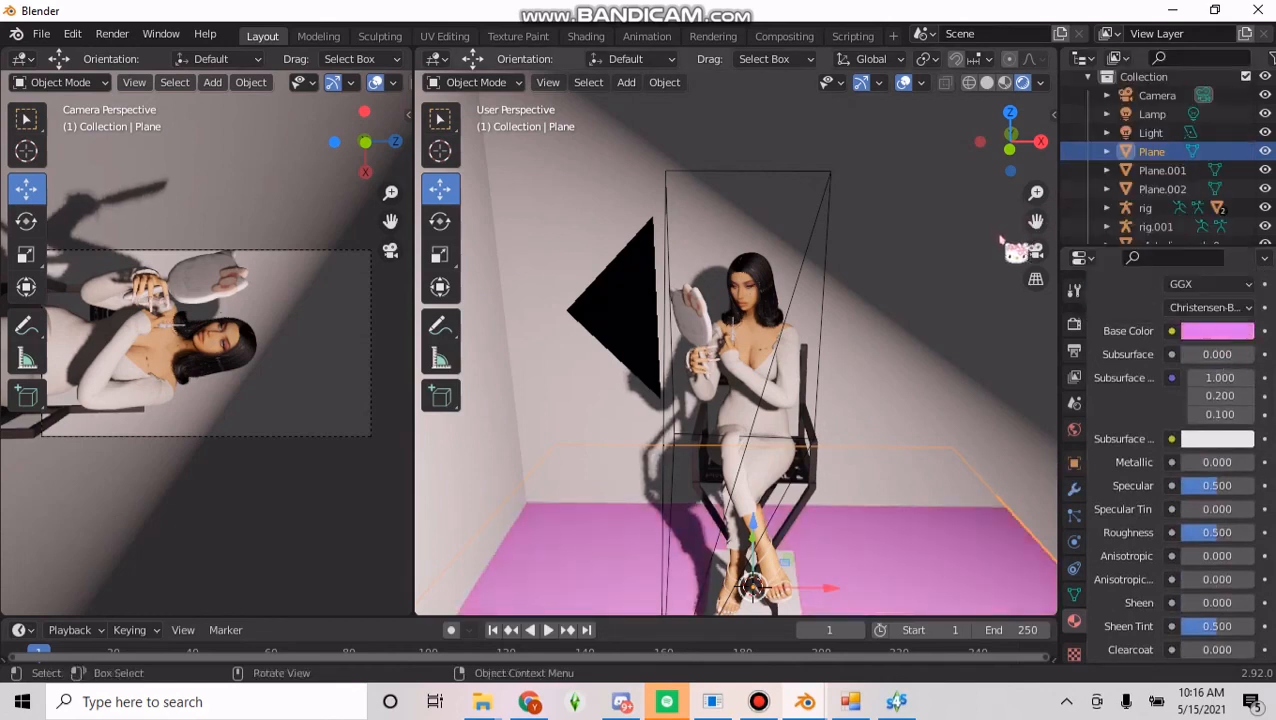
{"action": "key", "text": "ctrl+z"}
Add a new material to the back wall, Plane.001, and give it a hot pink base color.
{"action": "left_click", "coordinate": [1162, 171]}
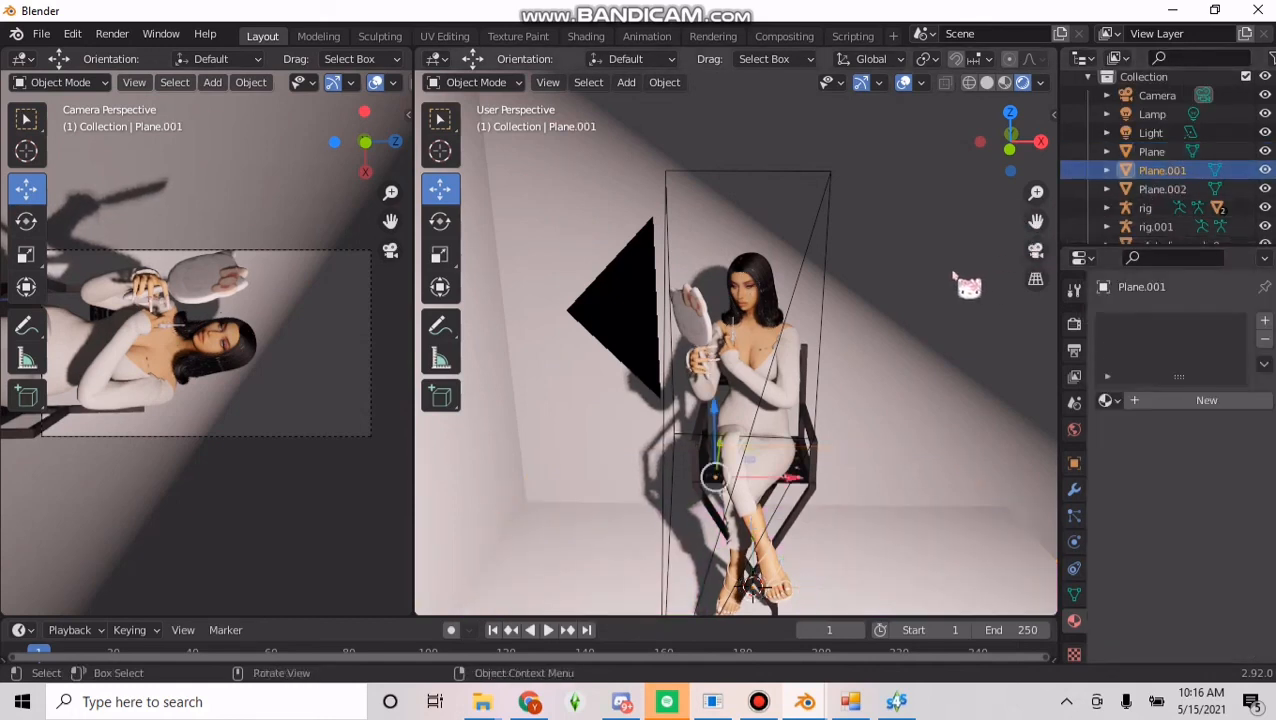
{"action": "left_click", "coordinate": [1154, 402]}
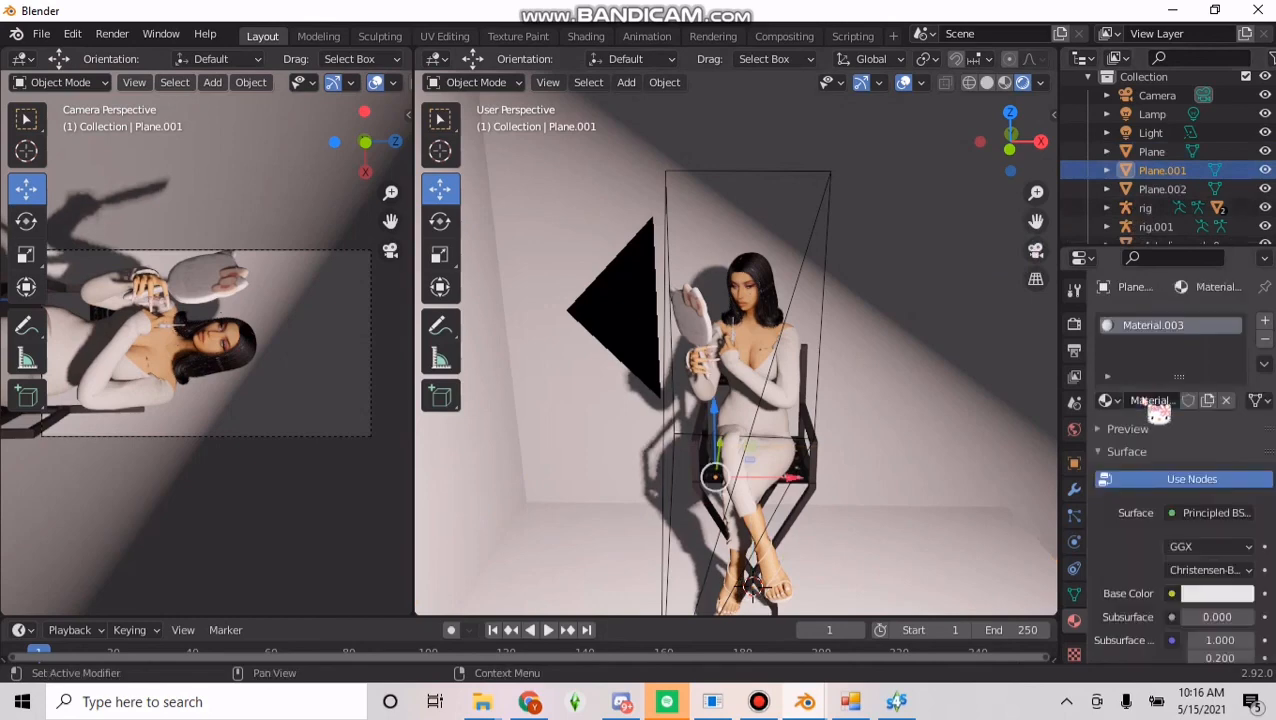
{"action": "scroll", "coordinate": [1180, 480], "scroll_direction": "down", "scroll_amount": 5}
{"action": "left_click", "coordinate": [1205, 429]}
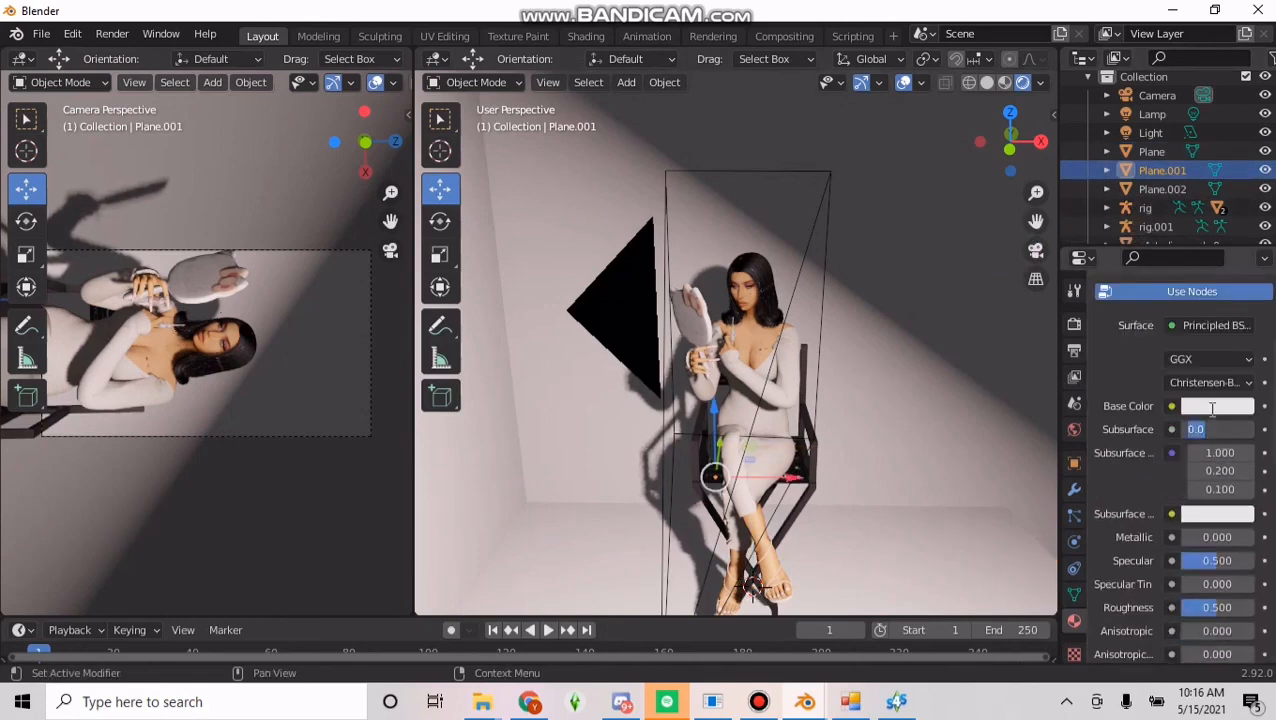
{"action": "left_click", "coordinate": [1218, 408]}
{"action": "left_click", "coordinate": [1146, 254]}
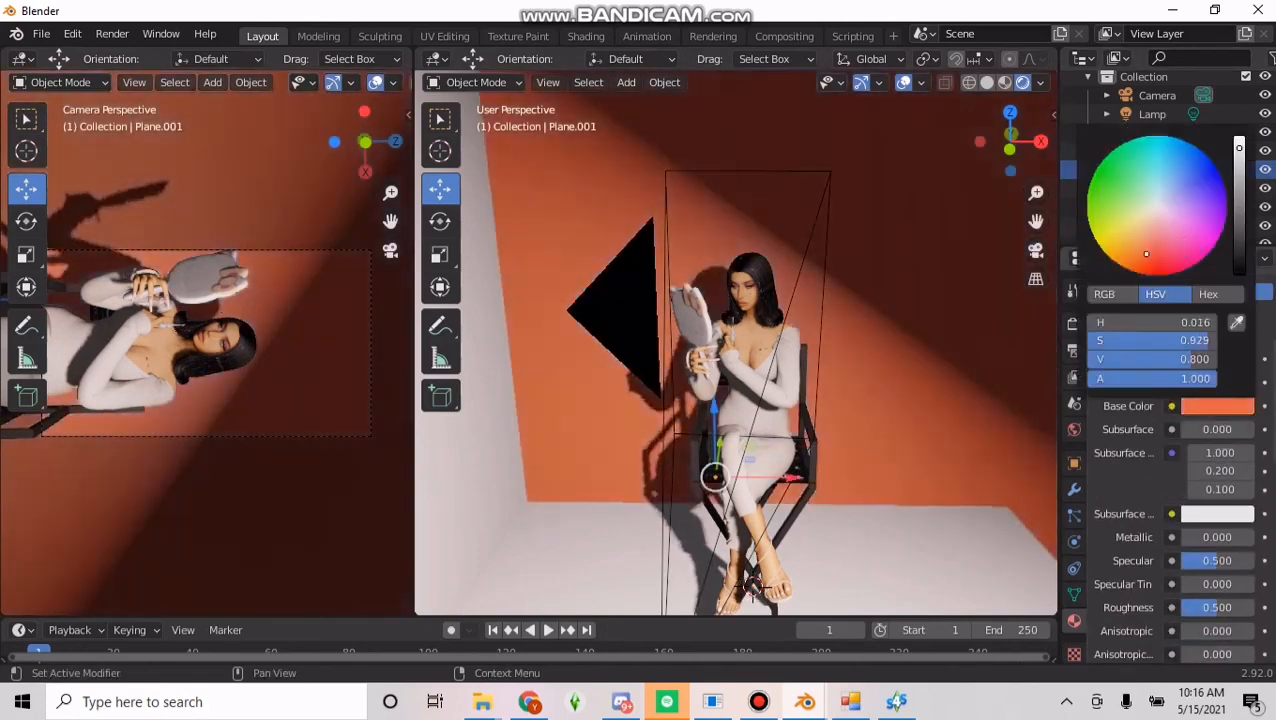
{"action": "left_click", "coordinate": [1192, 251]}
{"action": "left_click_drag", "start_coordinate": [1192, 249], "coordinate": [1185, 242]}
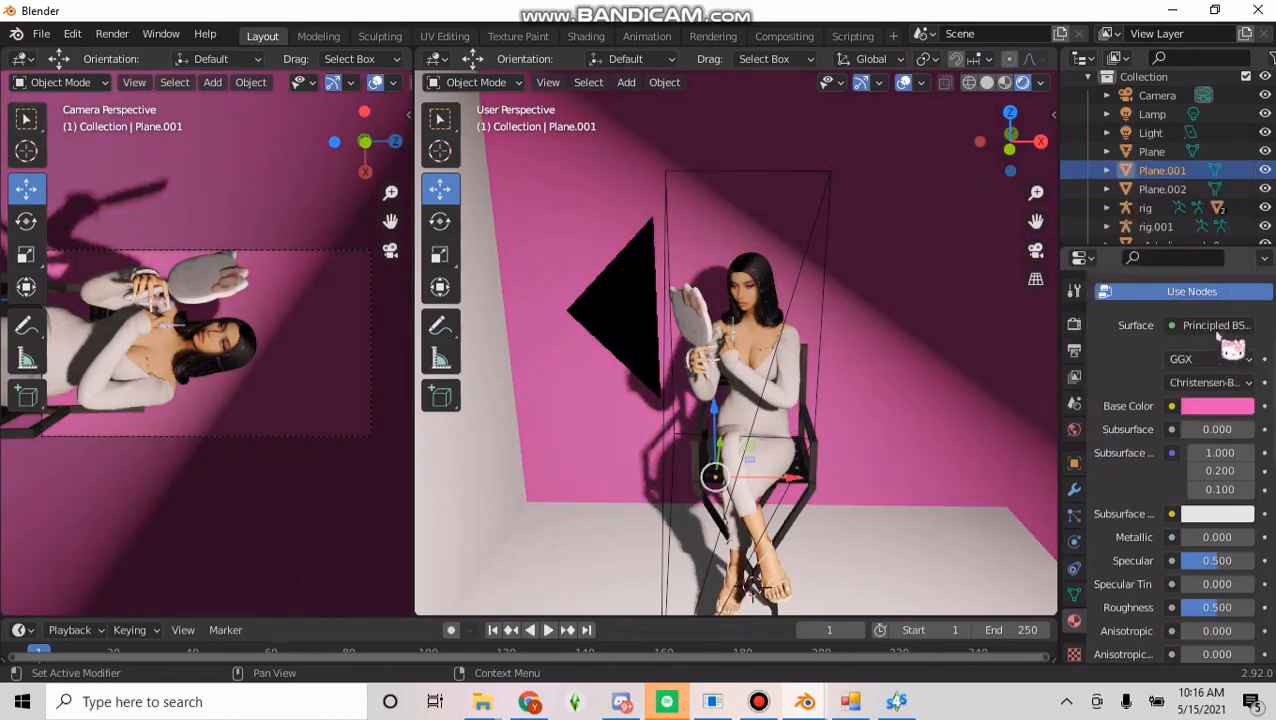
Try the Glass BSDF shader on the back wall's material with a bright magenta color.
{"action": "left_click", "coordinate": [1222, 328]}
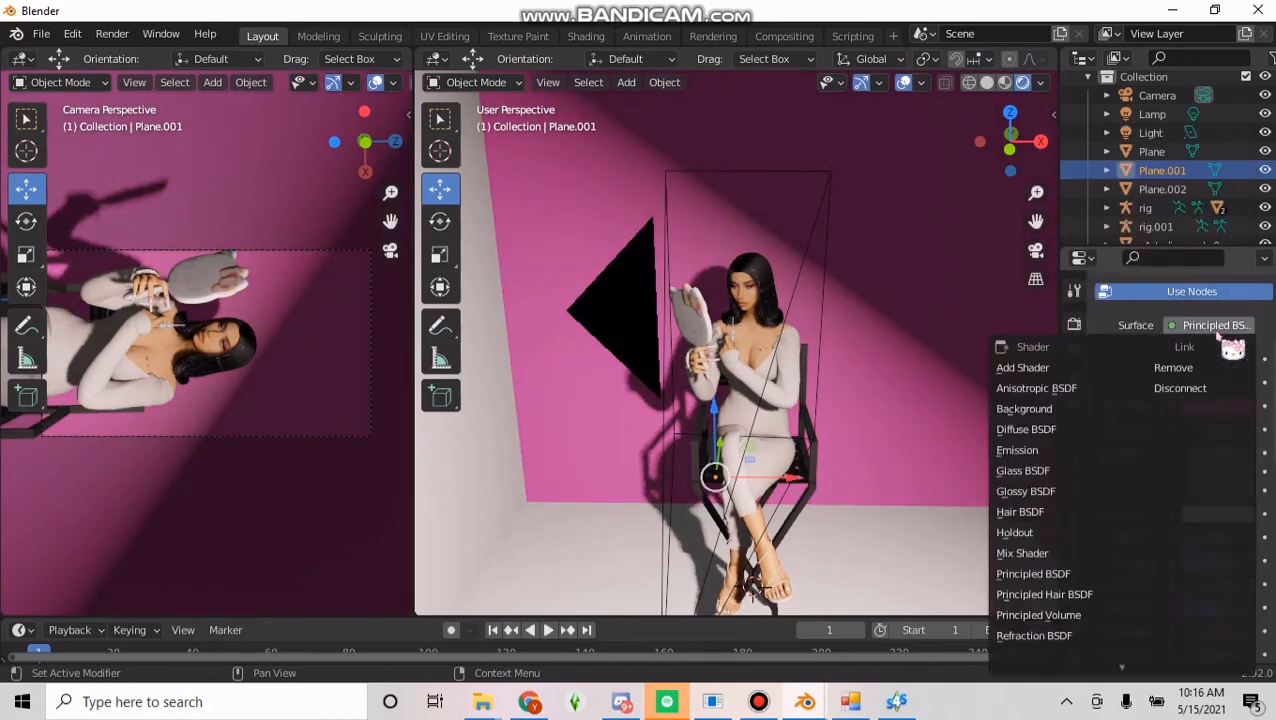
{"action": "left_click", "coordinate": [1040, 472]}
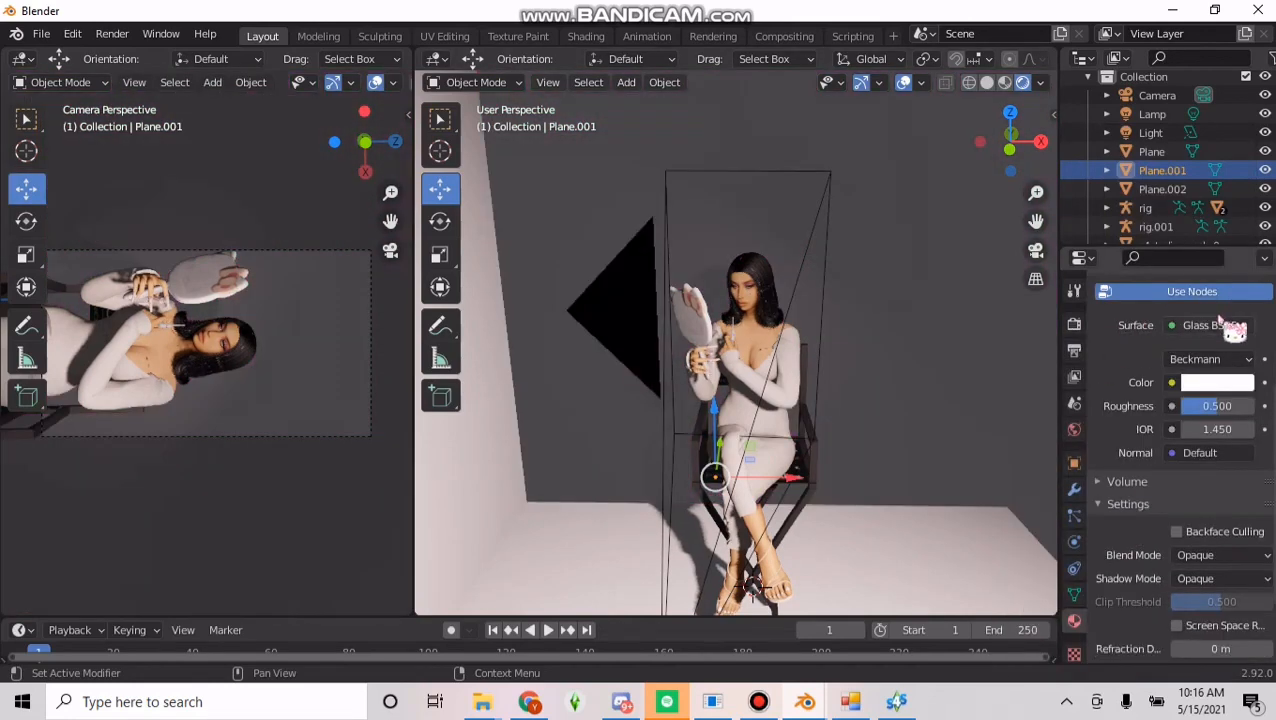
{"action": "left_click", "coordinate": [1225, 330]}
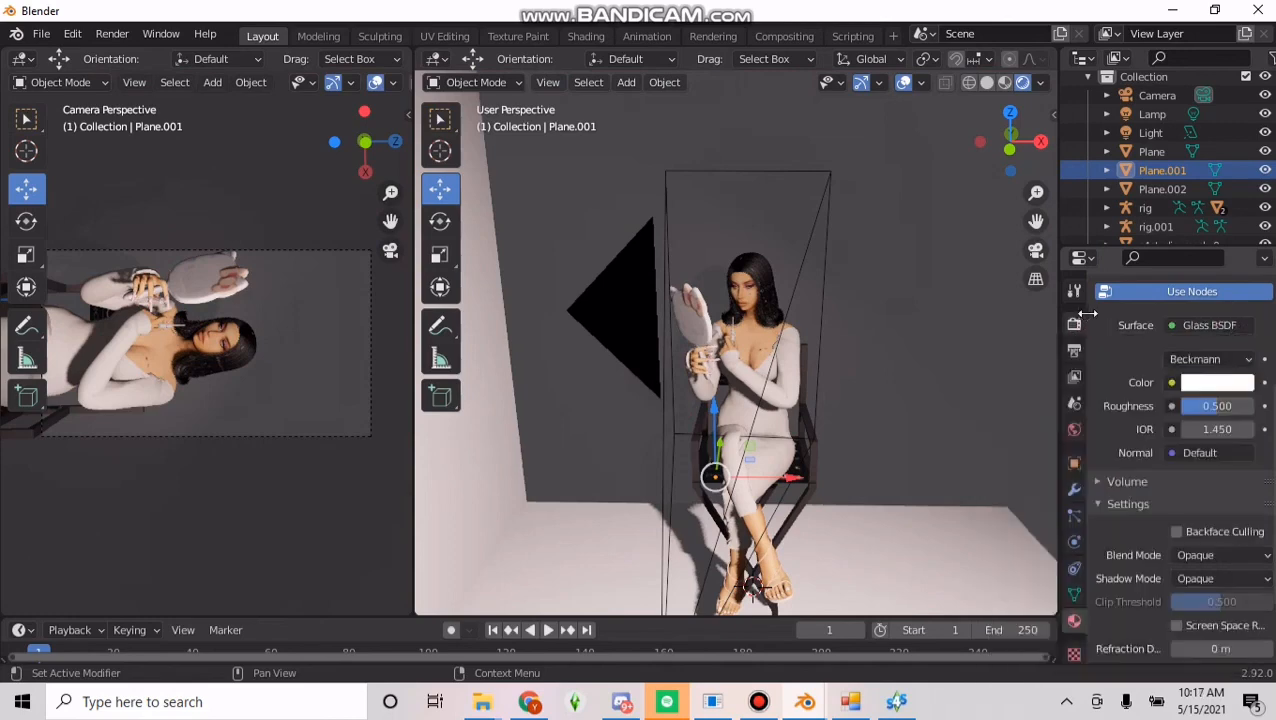
{"action": "left_click", "coordinate": [1222, 388]}
{"action": "left_click_drag", "start_coordinate": [1162, 261], "coordinate": [1212, 229]}
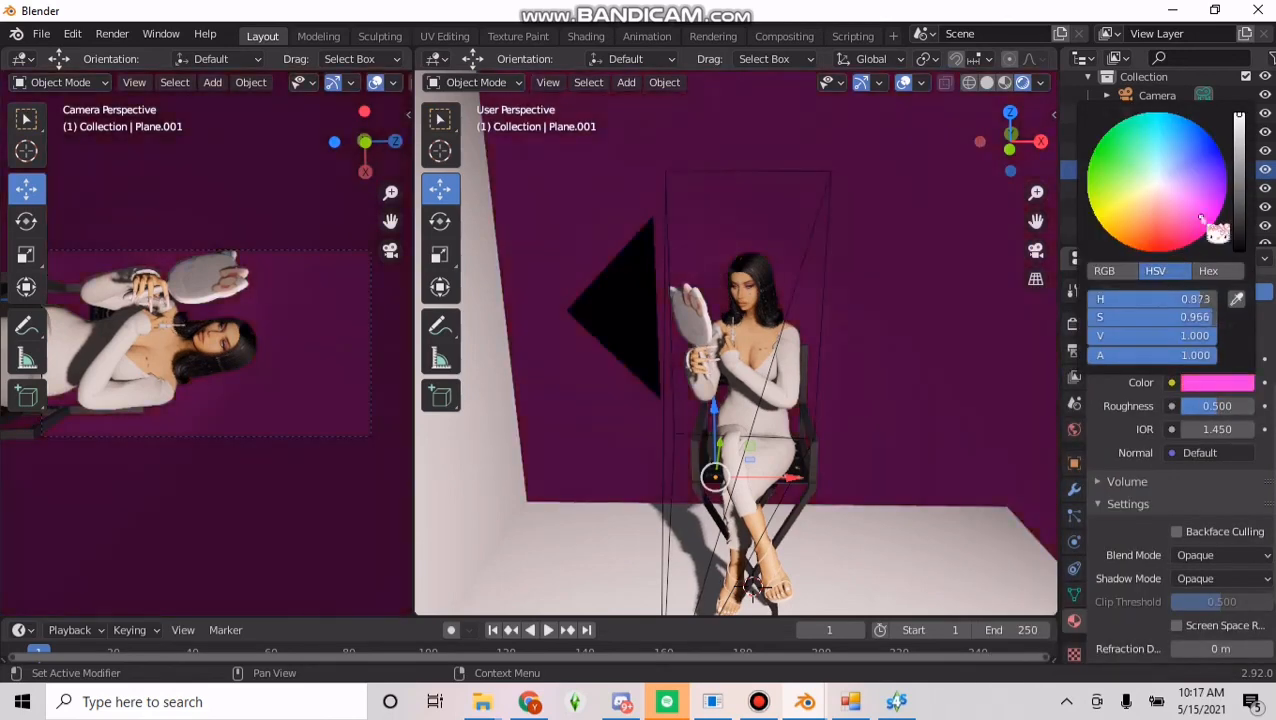
Check the glass distribution options, and try the Hair BSDF shader on the back wall's material.
{"action": "left_click", "coordinate": [1212, 360]}
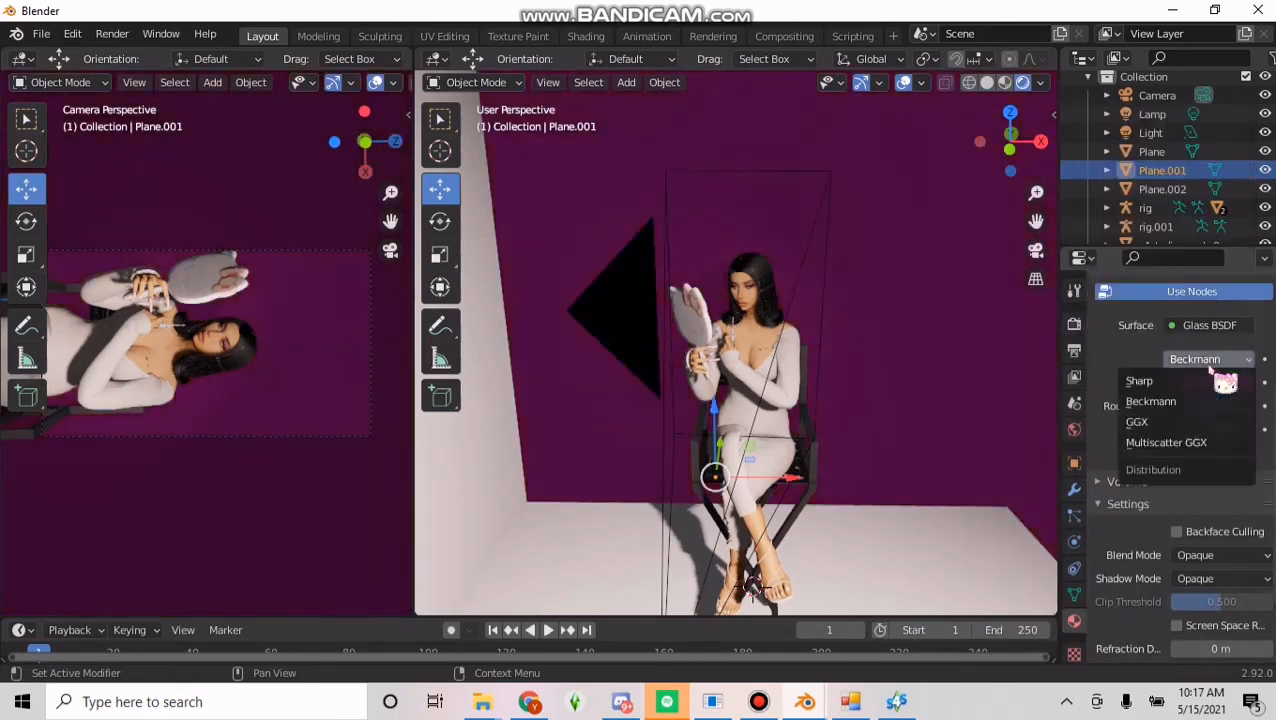
{"action": "left_click", "coordinate": [1218, 362]}
{"action": "left_click", "coordinate": [1218, 362]}
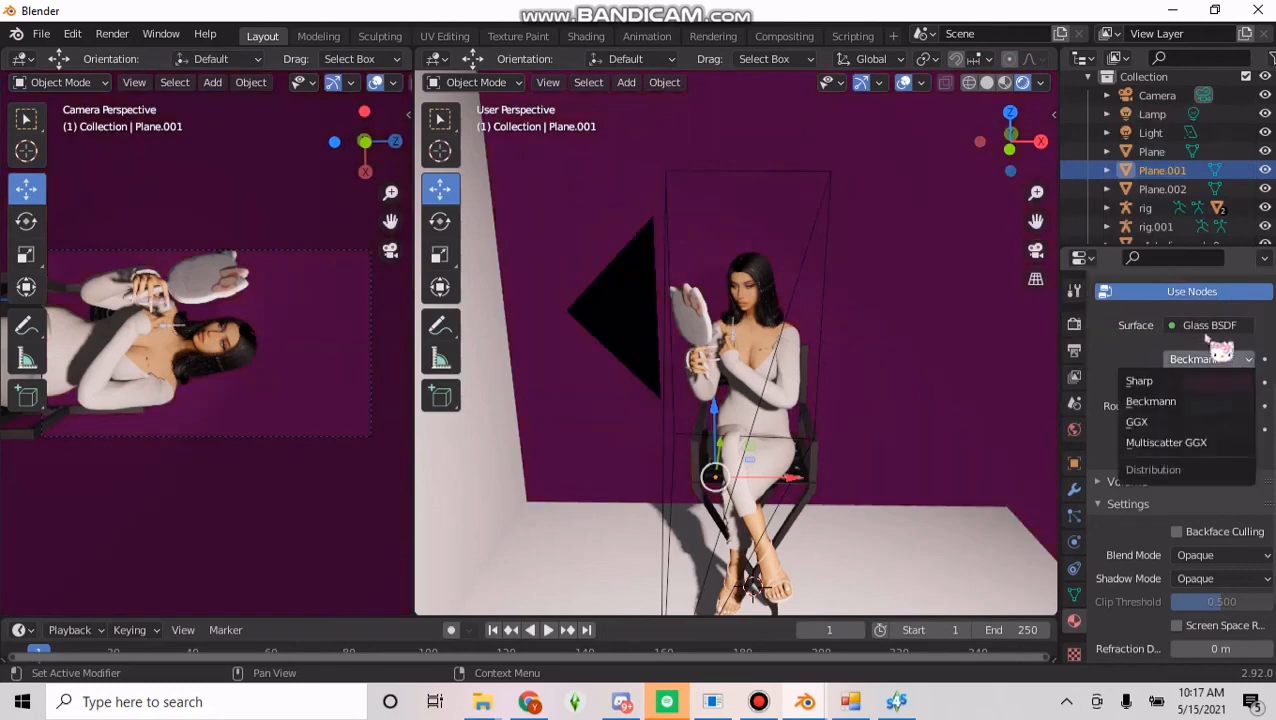
{"action": "left_click", "coordinate": [1218, 358]}
{"action": "left_click", "coordinate": [1212, 326]}
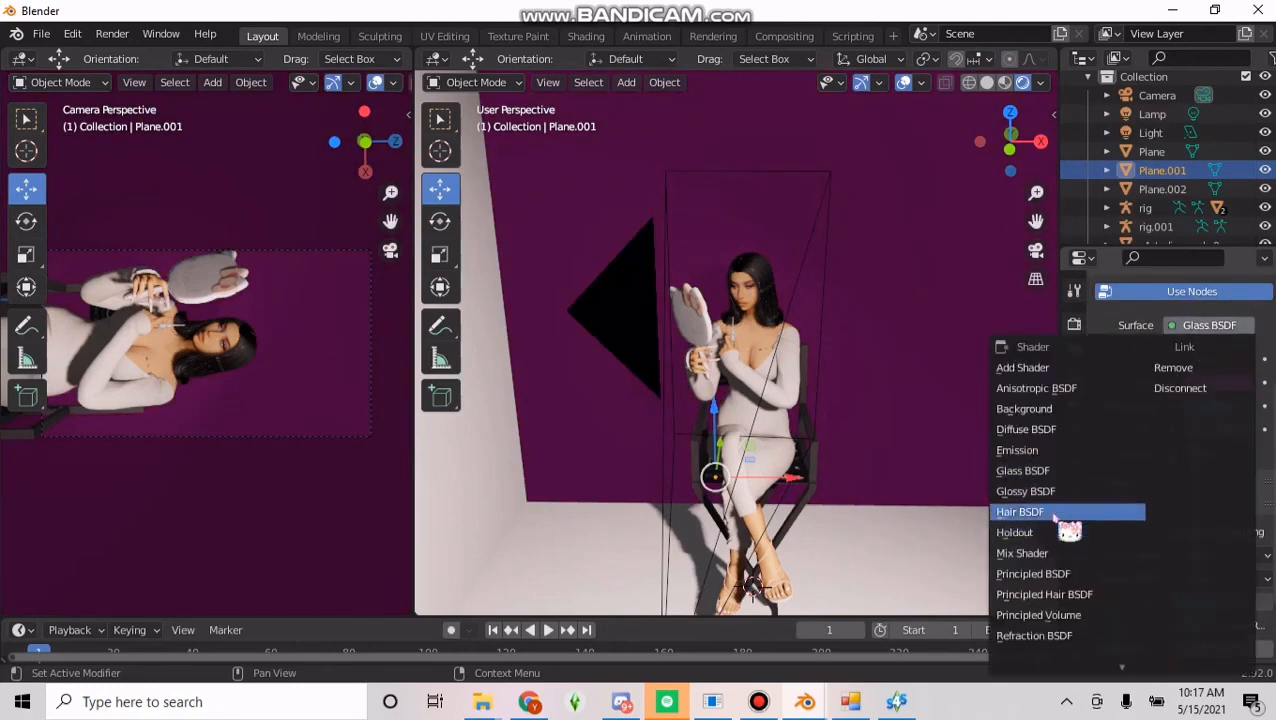
{"action": "left_click", "coordinate": [1060, 514]}
{"action": "left_click", "coordinate": [1206, 361]}
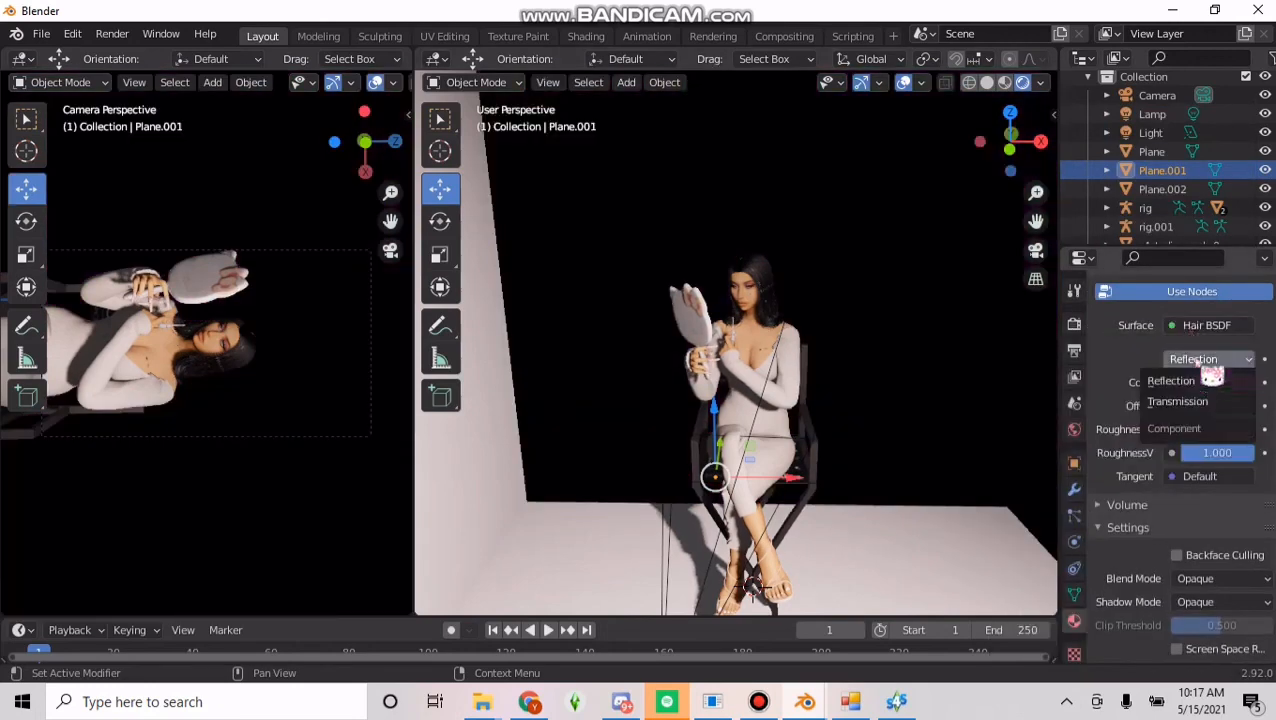
Switch the back wall's surface shader to Transparent BSDF and set its color to white.
{"action": "left_click", "coordinate": [1212, 326]}
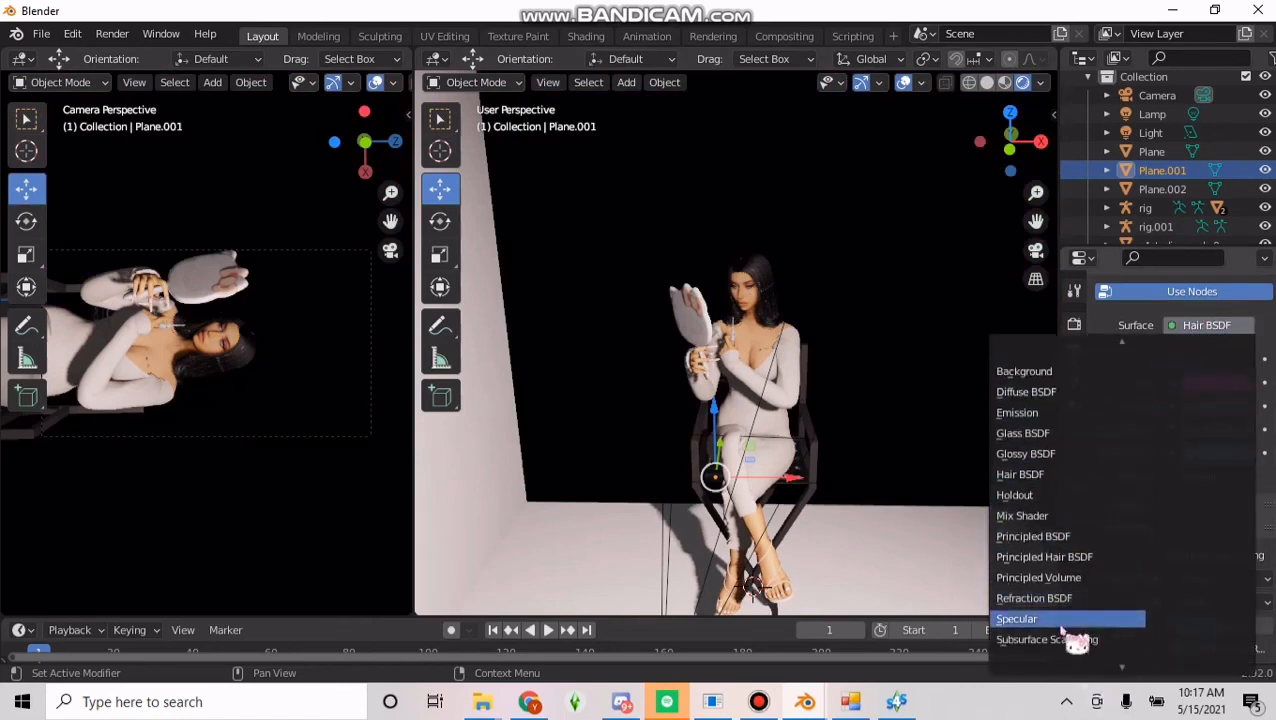
{"action": "scroll", "coordinate": [1080, 645], "scroll_direction": "down", "scroll_amount": 3}
{"action": "scroll", "coordinate": [1093, 592], "scroll_direction": "up", "scroll_amount": 5}
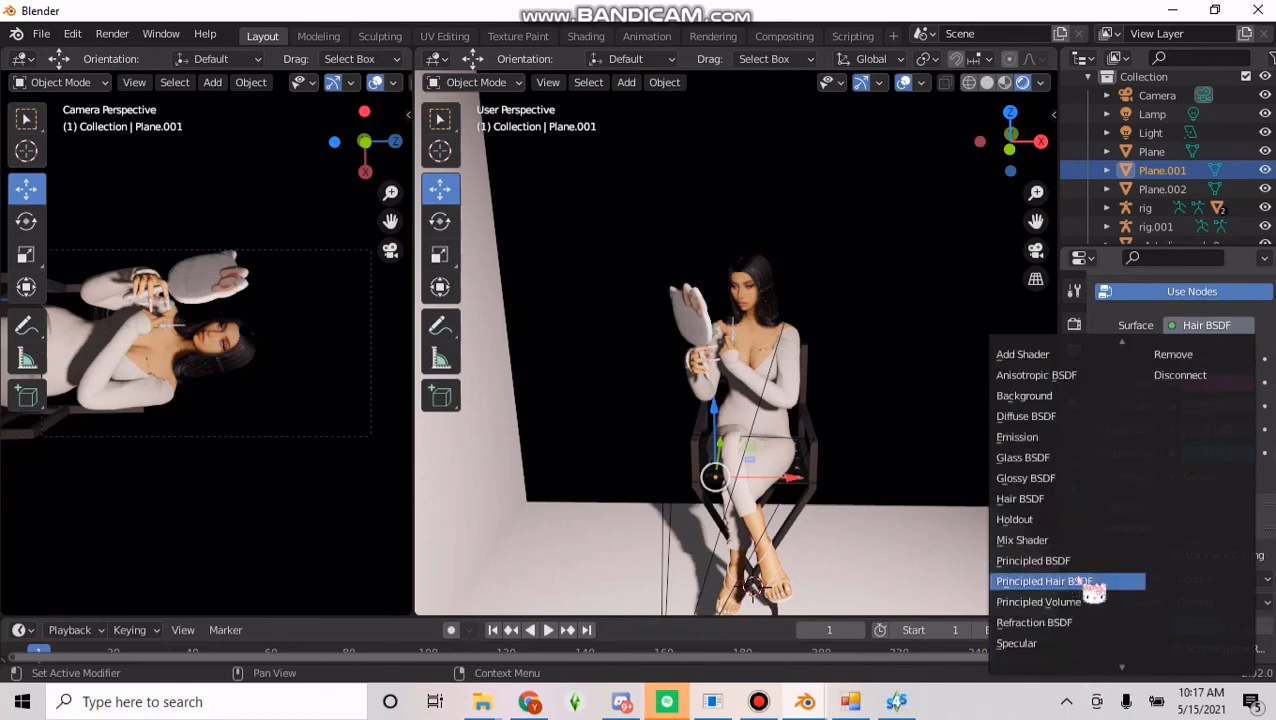
{"action": "scroll", "coordinate": [1093, 590], "scroll_direction": "down", "scroll_amount": 4}
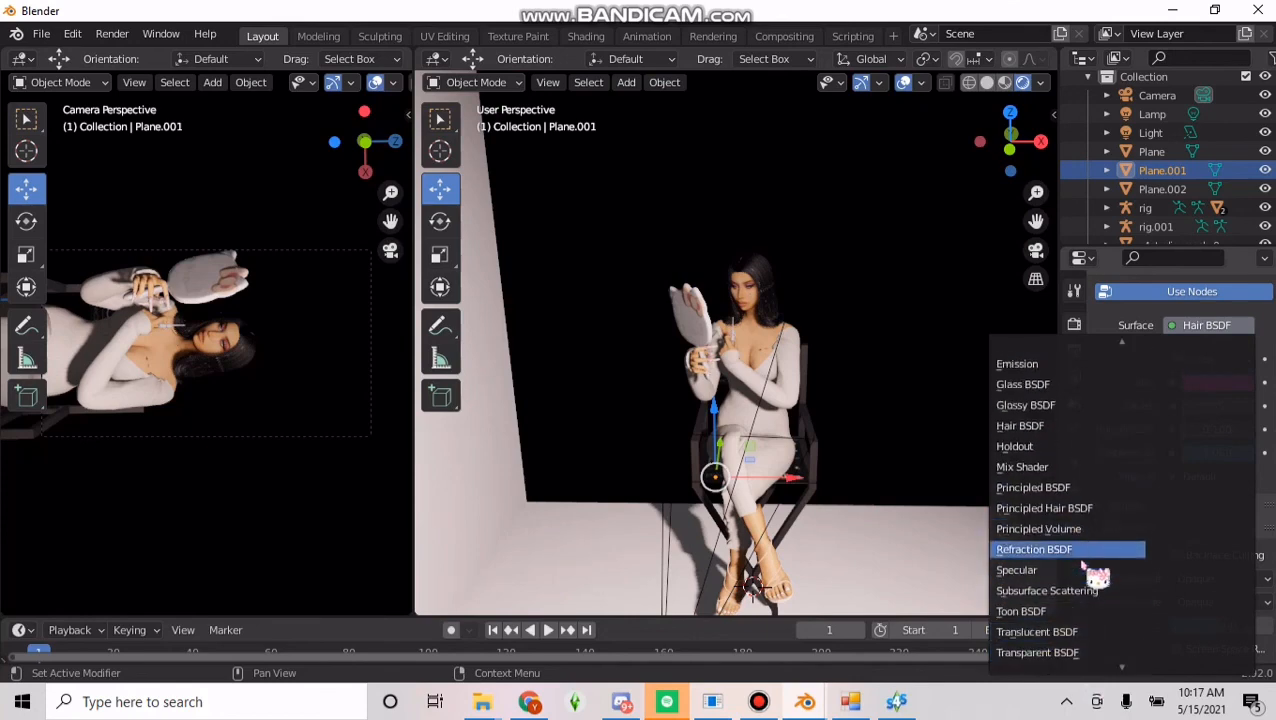
{"action": "left_click", "coordinate": [1084, 654]}
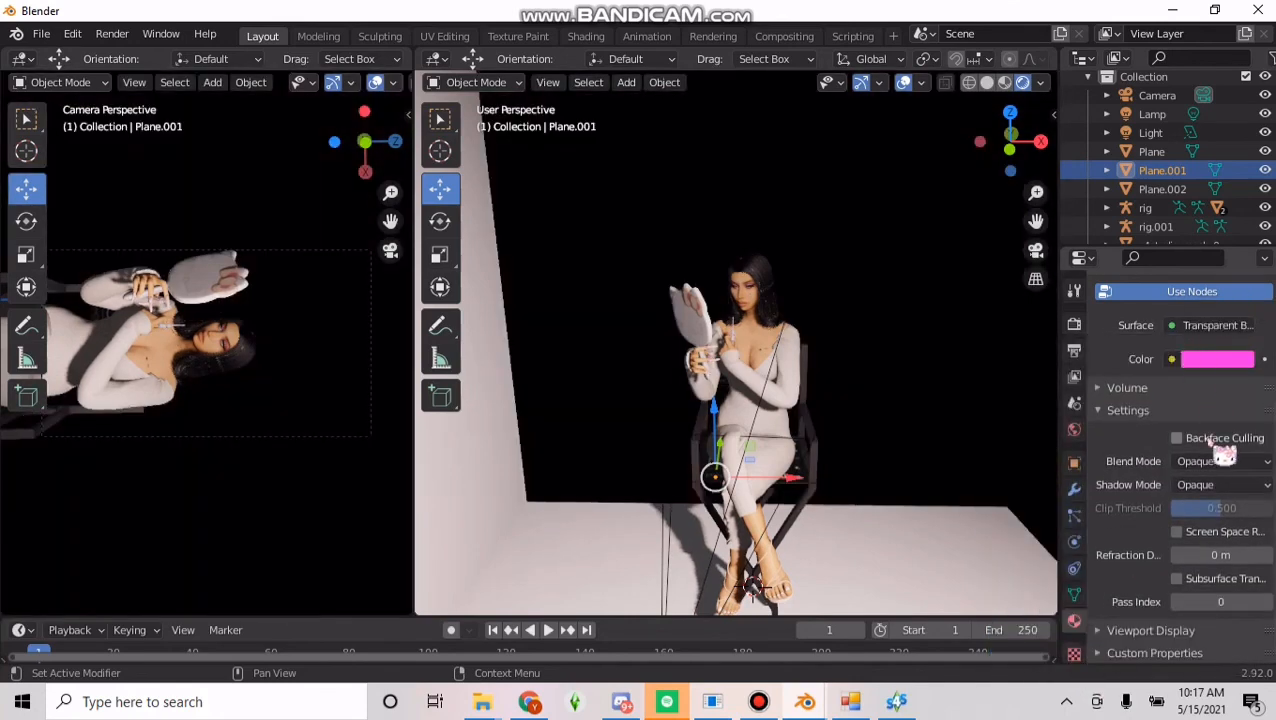
{"action": "left_click", "coordinate": [1218, 359]}
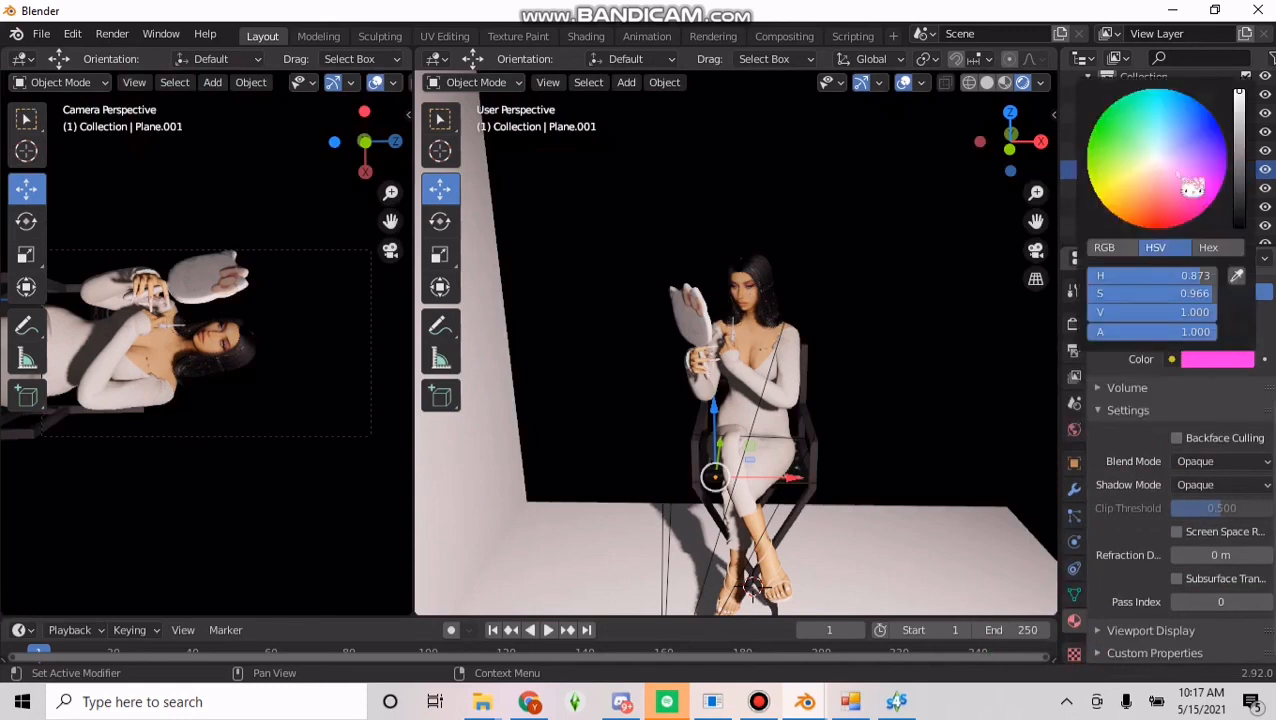
{"action": "left_click_drag", "start_coordinate": [1185, 182], "coordinate": [1156, 157]}
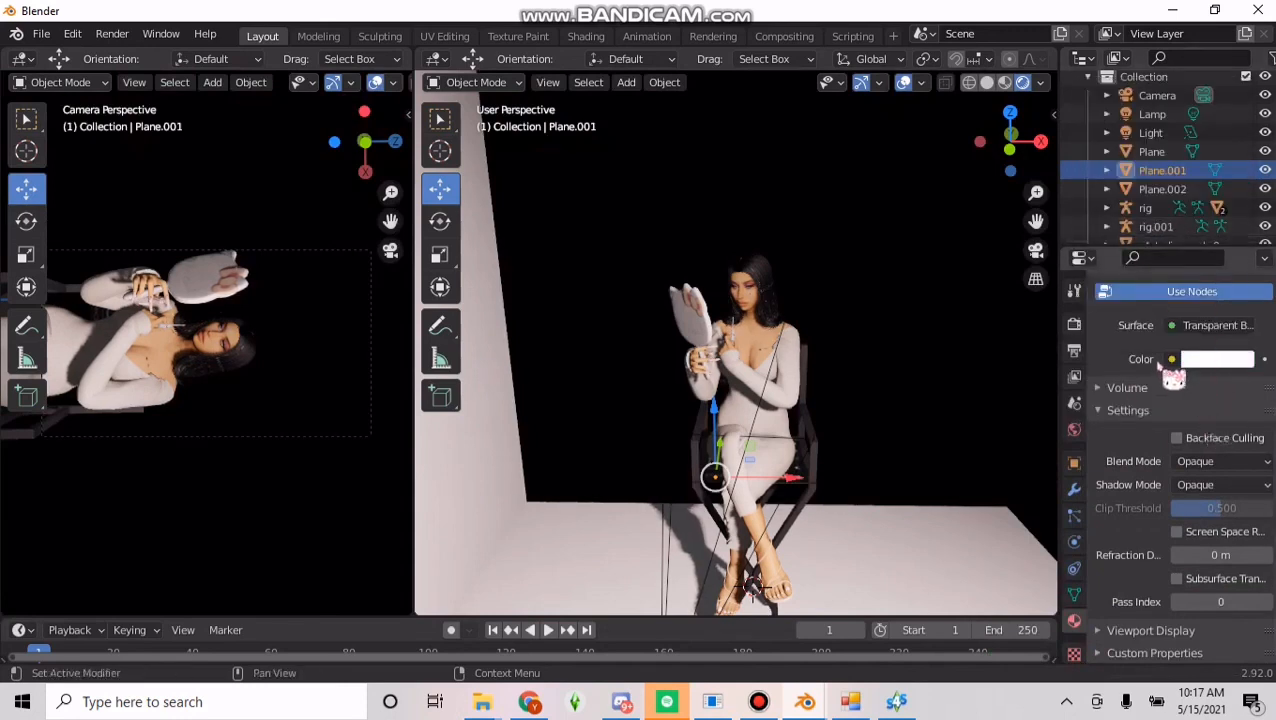
{"action": "scroll", "coordinate": [722, 145], "scroll_direction": "down", "scroll_amount": 5}
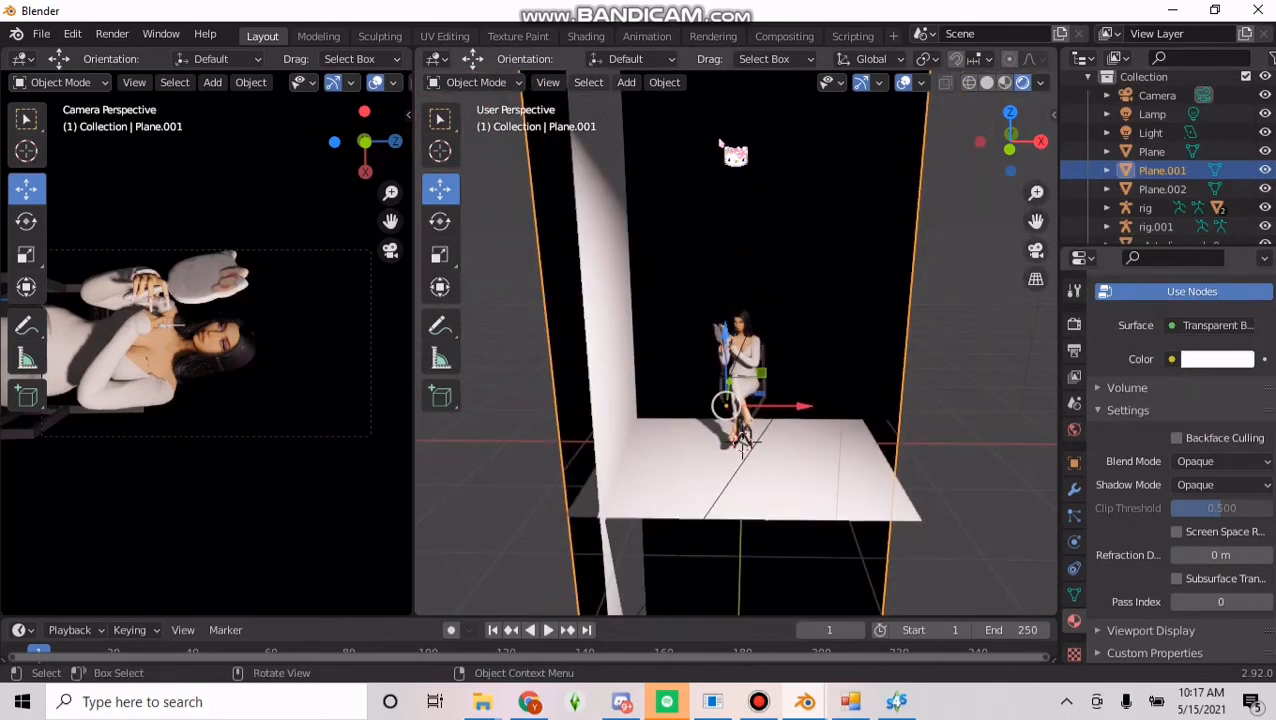
{"action": "scroll", "coordinate": [724, 145], "scroll_direction": "up", "scroll_amount": 4}
{"action": "scroll", "coordinate": [724, 145], "scroll_direction": "down", "scroll_amount": 4}
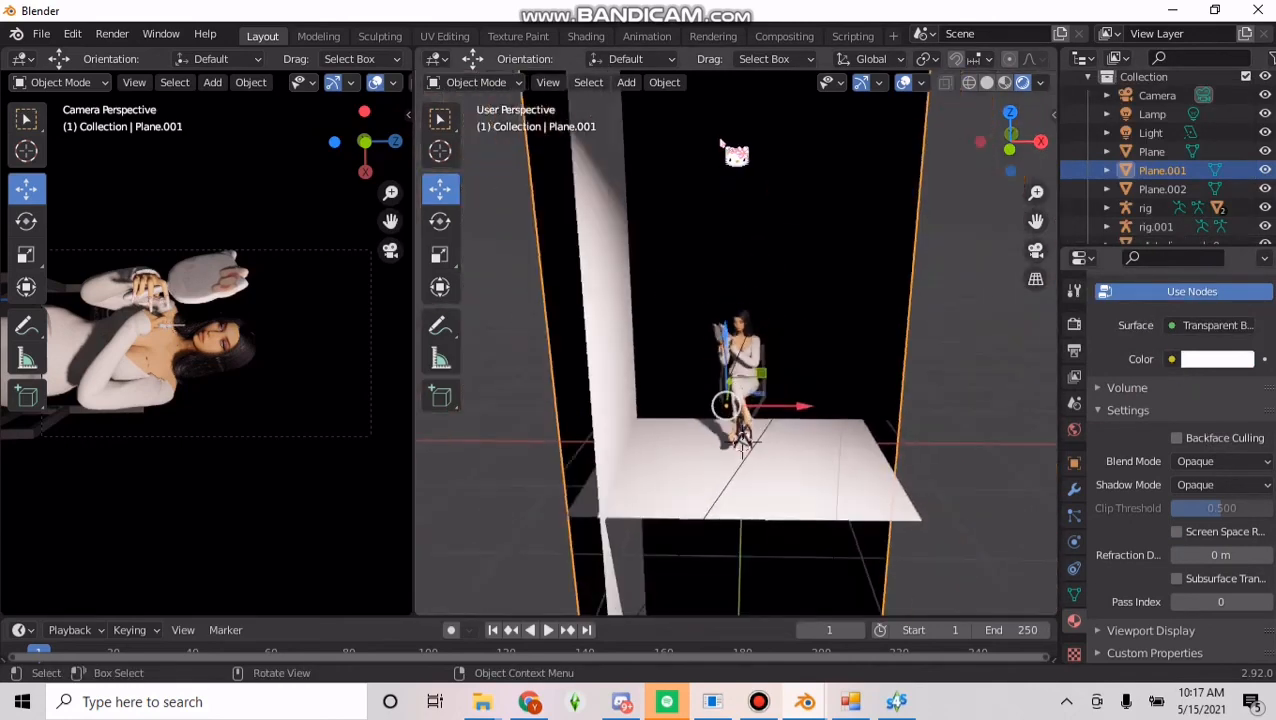